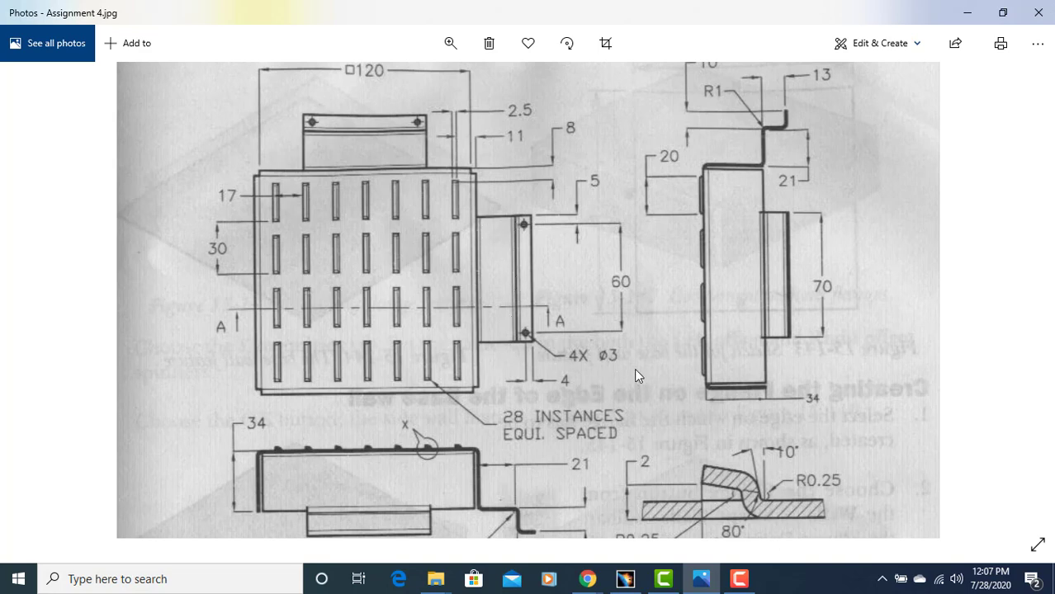
# Step: Examine the reference drawing's front, side and section views, Detail X, and the sheet thickness and bend radius note
pyautogui.scroll(-3, 481, 386)
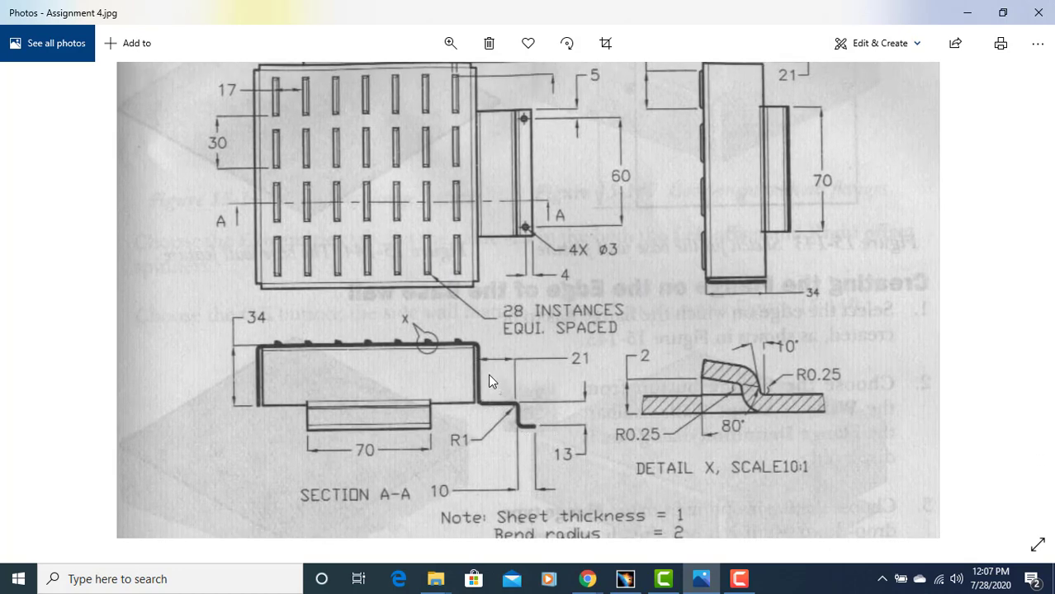
pyautogui.scroll(-1, 488, 374)
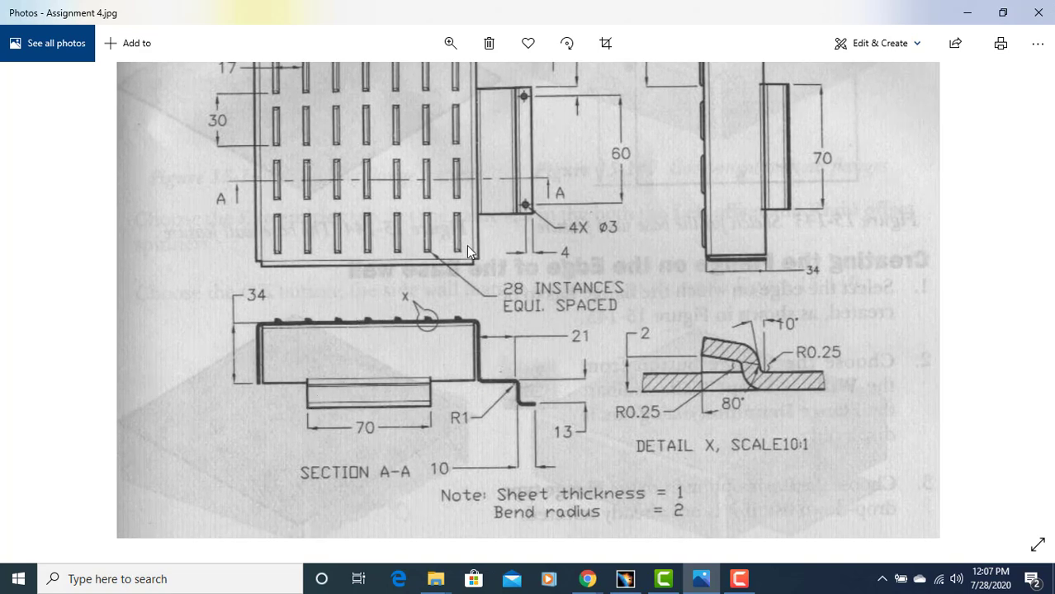
pyautogui.moveTo(466, 245)
pyautogui.mouseDown()
pyautogui.moveTo(465, 371)
pyautogui.moveTo(465, 313)
pyautogui.moveTo(465, 343)
pyautogui.mouseUp()
pyautogui.moveTo(496, 311); pyautogui.dragTo(493, 290)
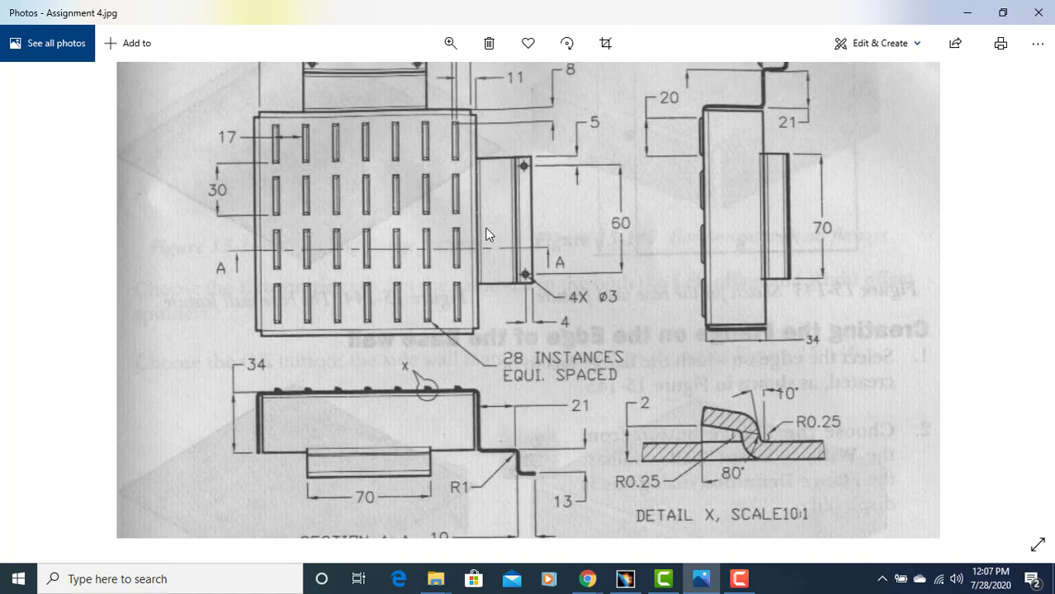
pyautogui.moveTo(488, 233); pyautogui.dragTo(524, 276)
pyautogui.scroll(-1, 470, 276)
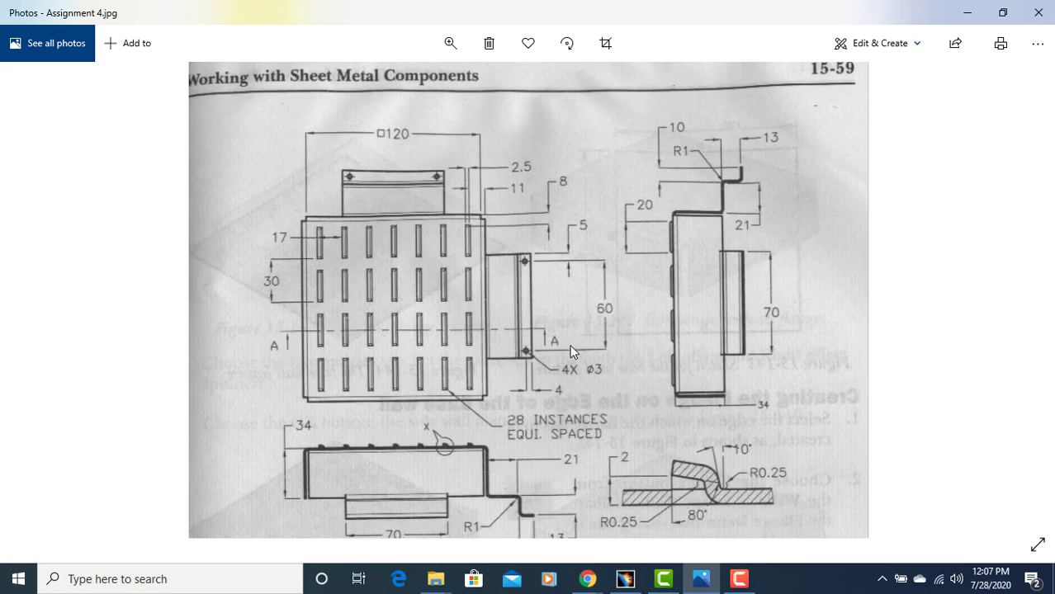
pyautogui.scroll(-1, 561, 344)
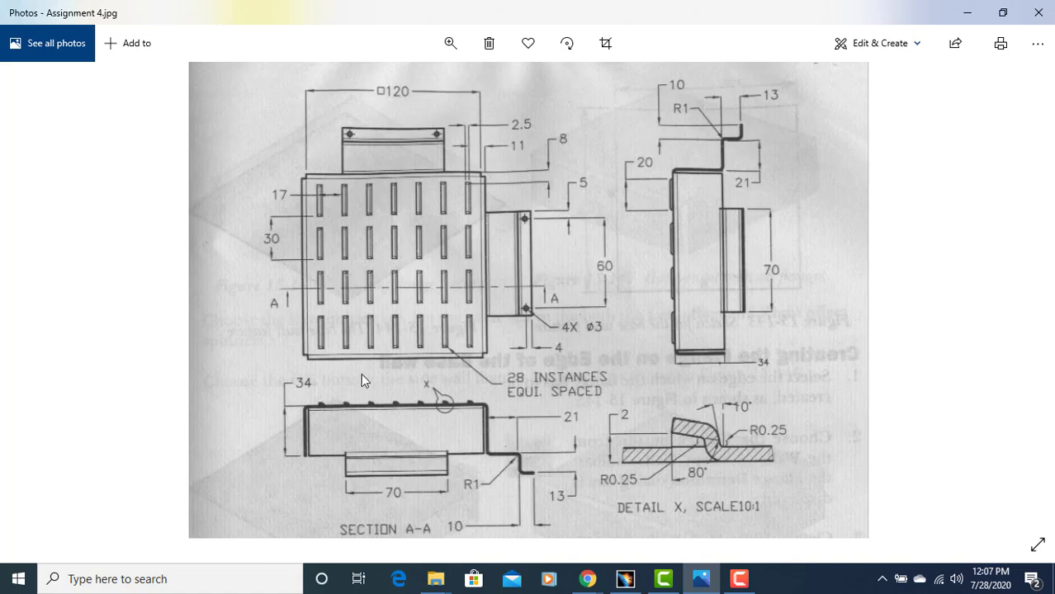
pyautogui.scroll(3, 459, 176)
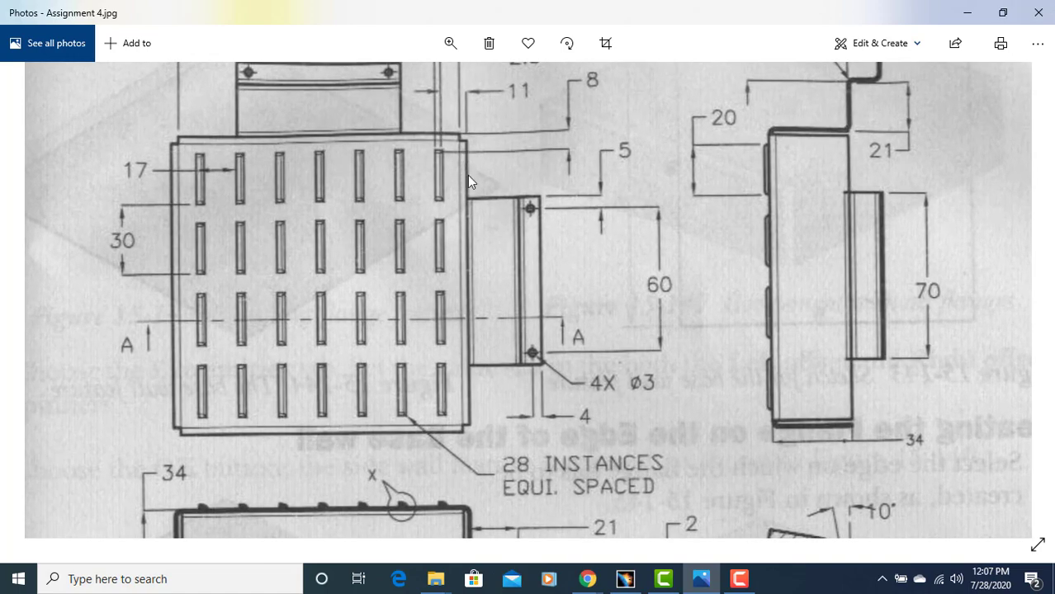
pyautogui.moveTo(463, 412); pyautogui.dragTo(450, 297)
pyautogui.moveTo(450, 339); pyautogui.dragTo(454, 82)
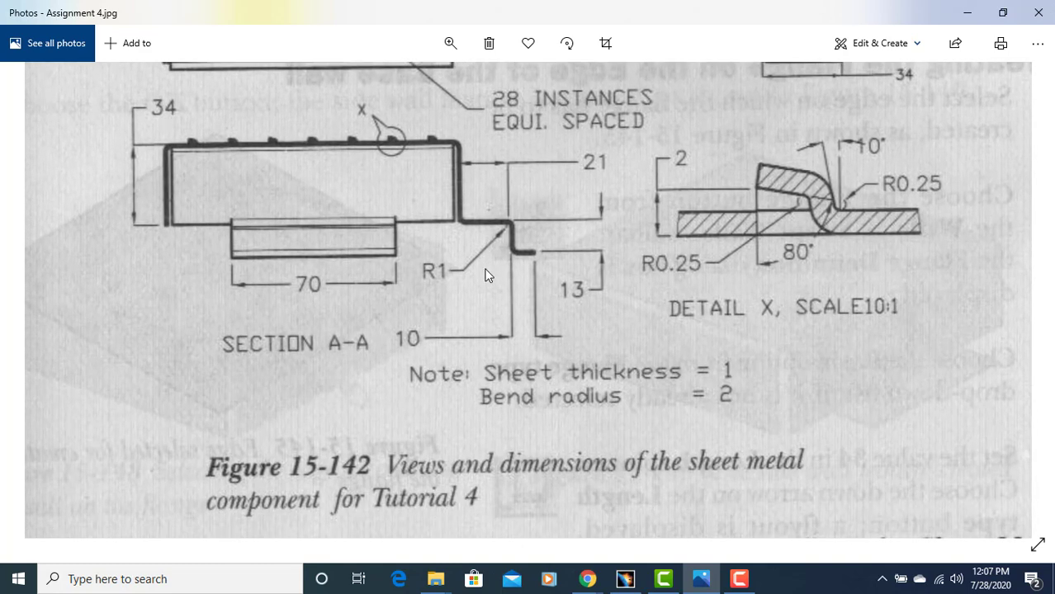
pyautogui.moveTo(494, 284); pyautogui.dragTo(502, 252)
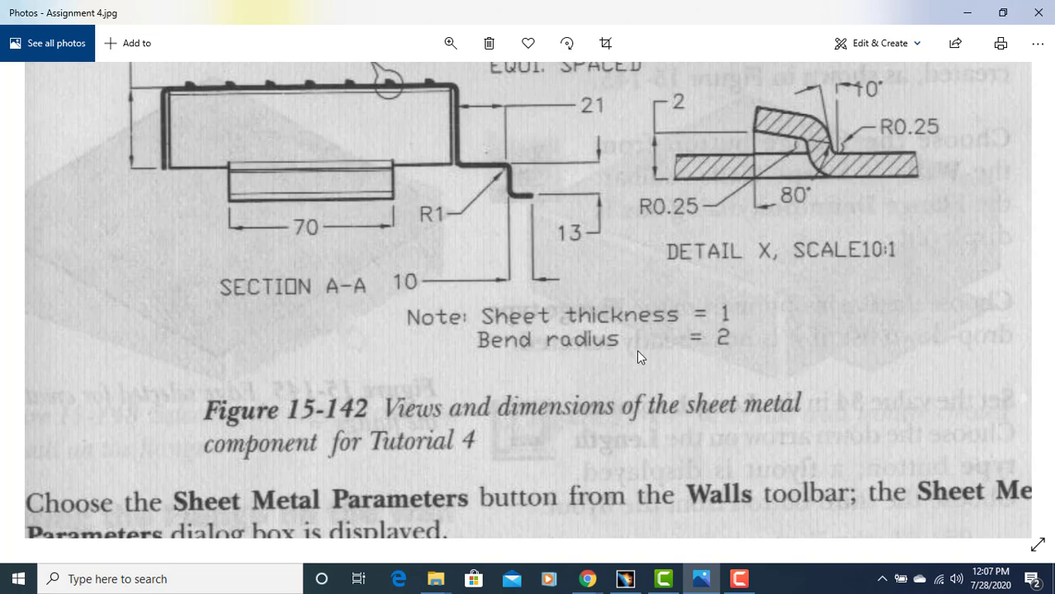
pyautogui.scroll(2, 724, 350)
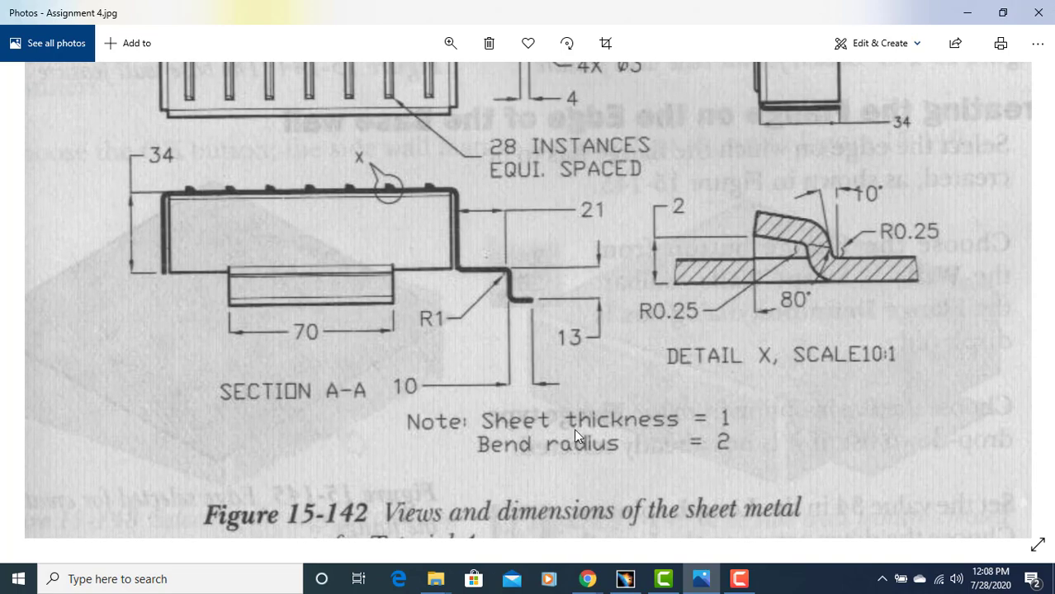
# Step: Switch to CATIA V5 and create a new Generative Sheetmetal Design part named Part1 with hybrid design enabled
pyautogui.click(625, 579)
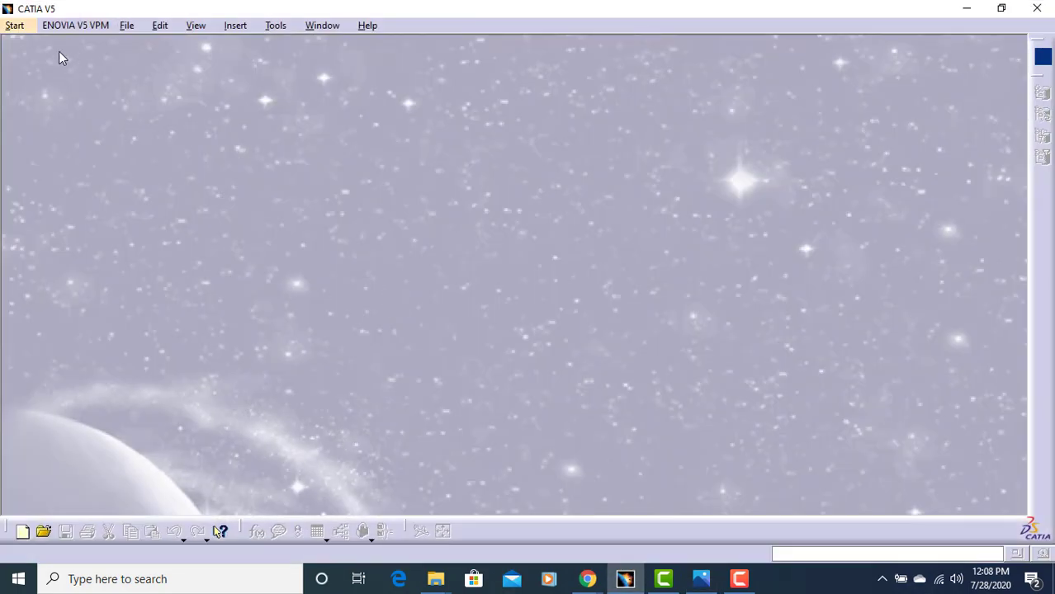
pyautogui.click(20, 27)
pyautogui.moveTo(37, 64)
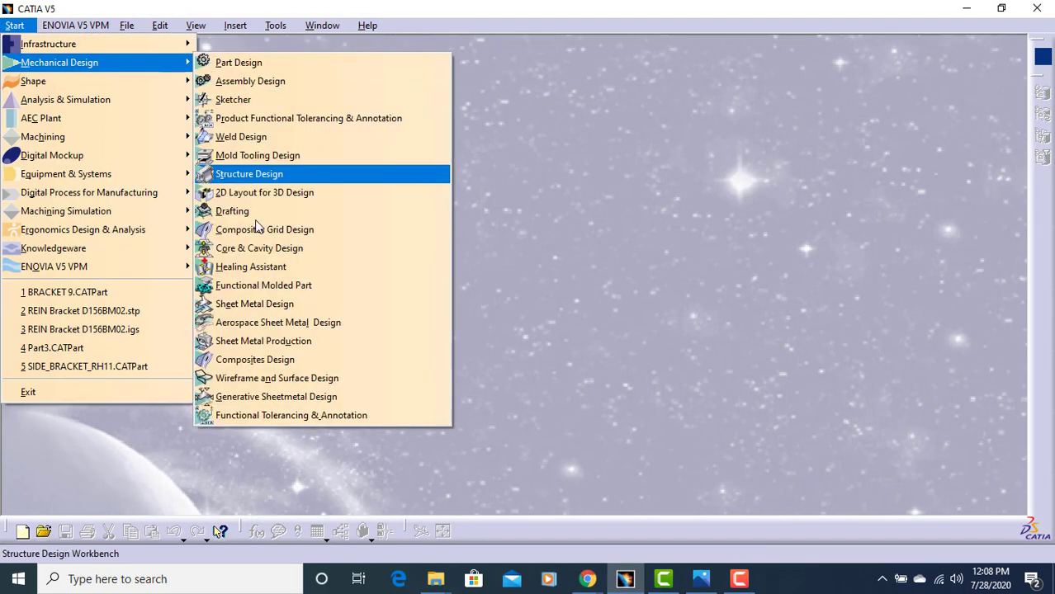
pyautogui.click(261, 399)
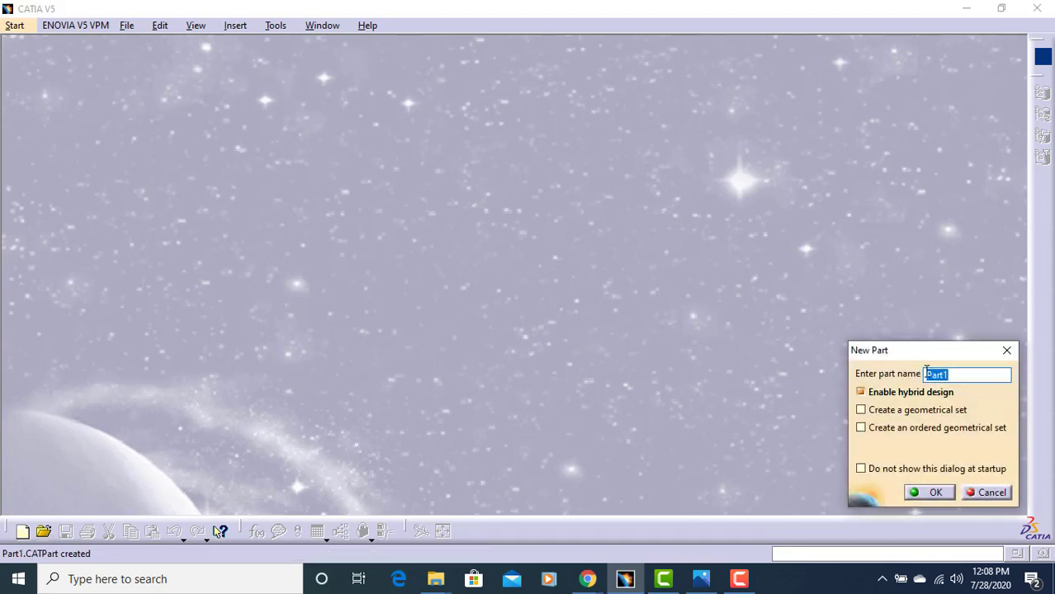
pyautogui.click(936, 494)
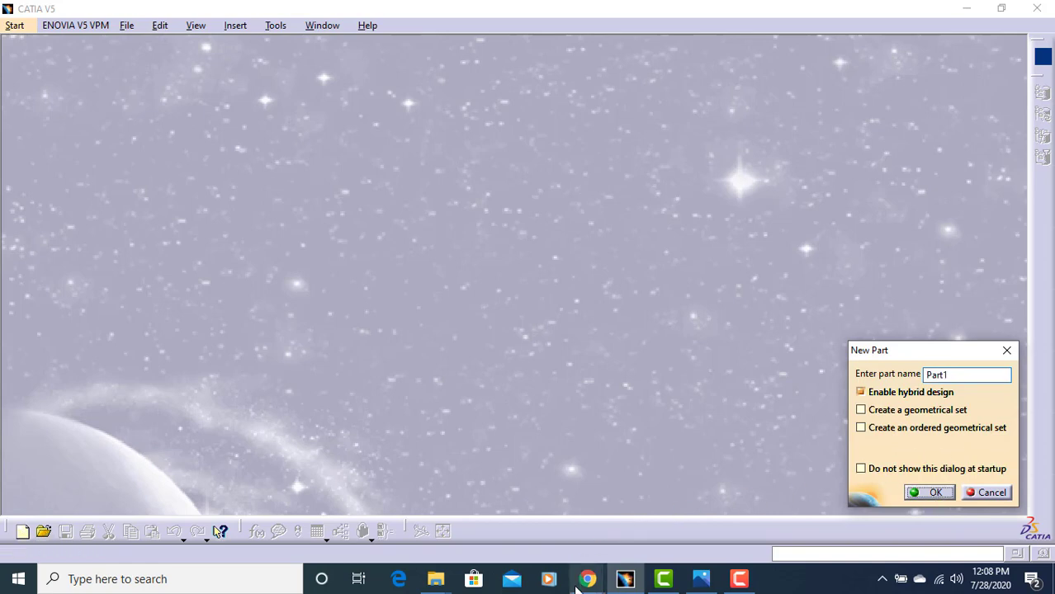
pyautogui.moveTo(584, 583)
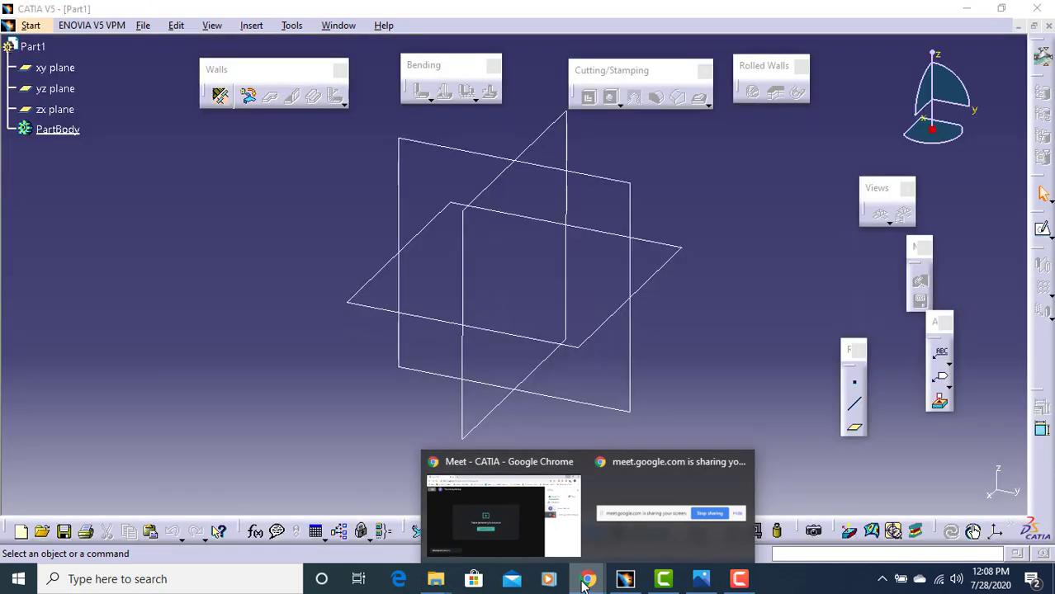
pyautogui.click(526, 514)
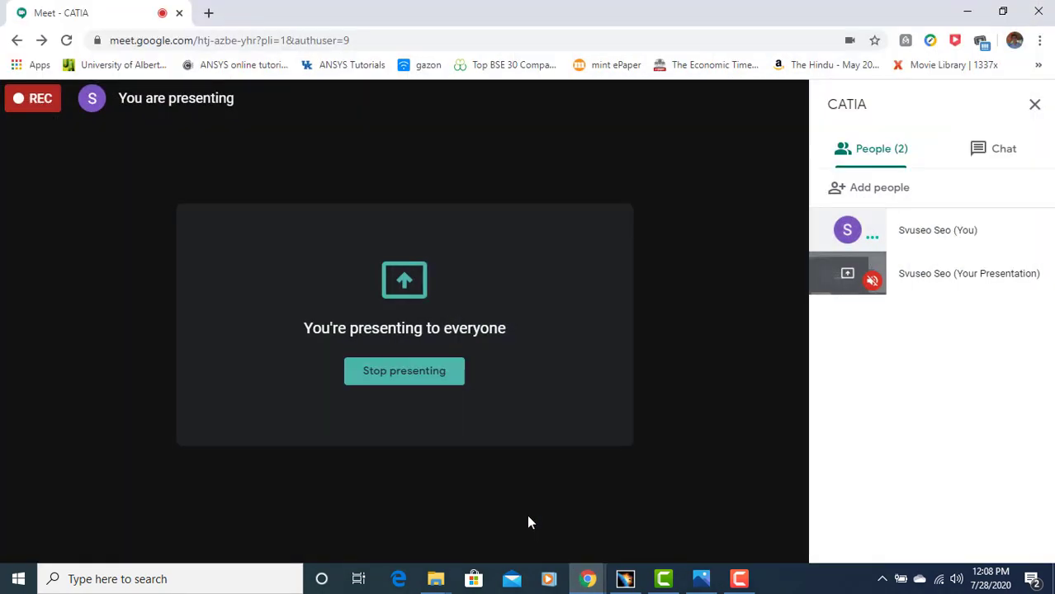
pyautogui.click(970, 12)
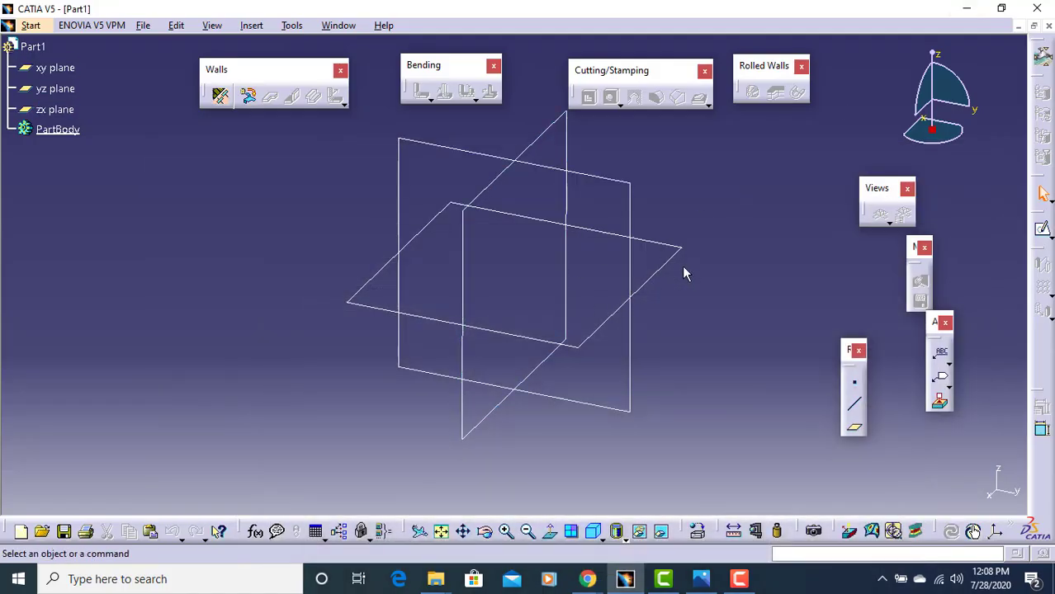
# Step: Define the sheet metal parameters with a thickness of 1 mm and a default bend radius of 2 mm
pyautogui.click(221, 98)
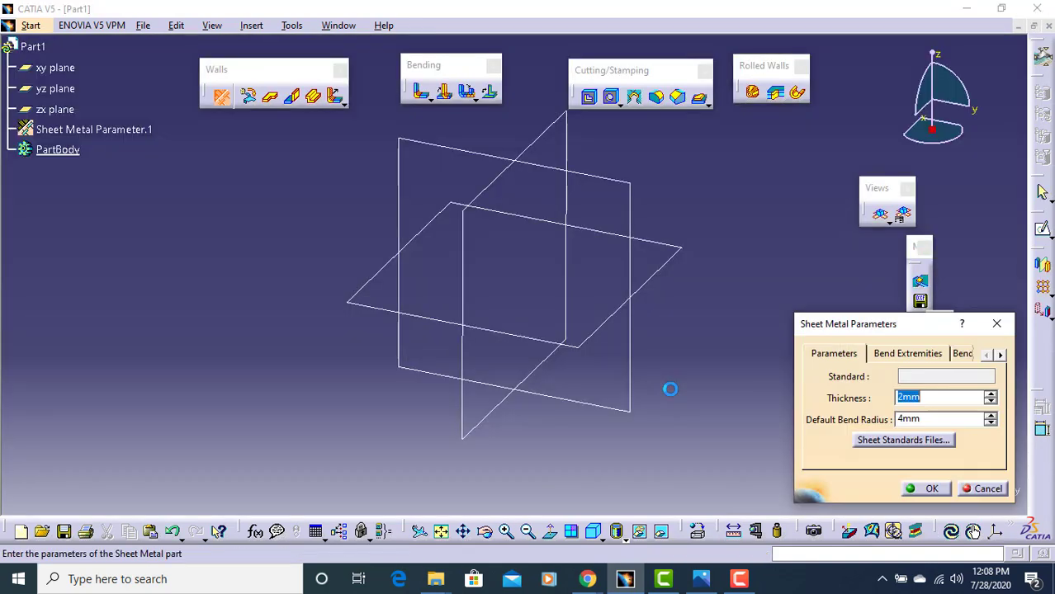
pyautogui.write('1')
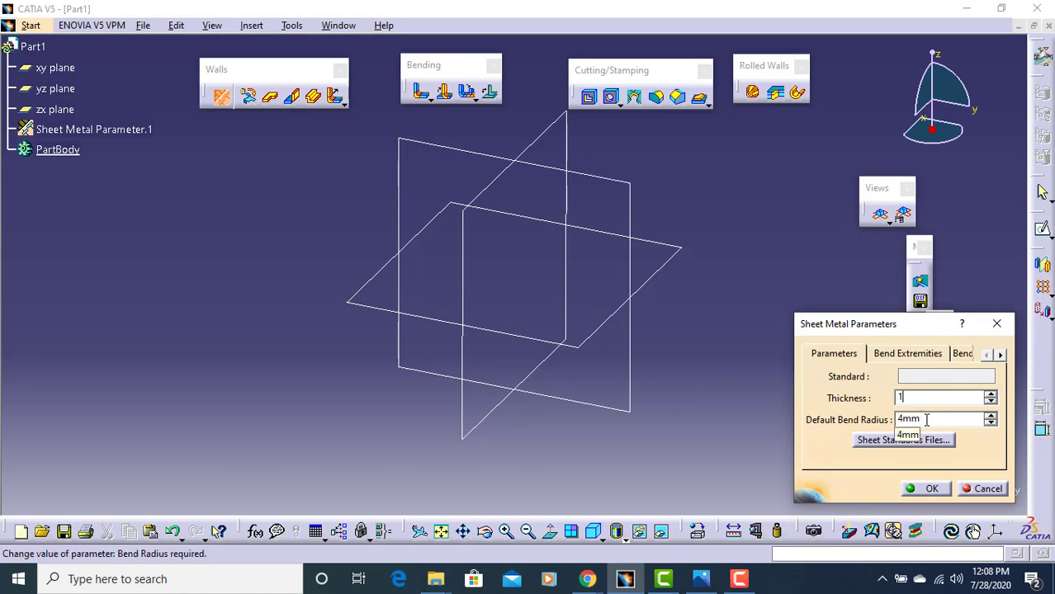
pyautogui.press('Tab')
pyautogui.write('2')
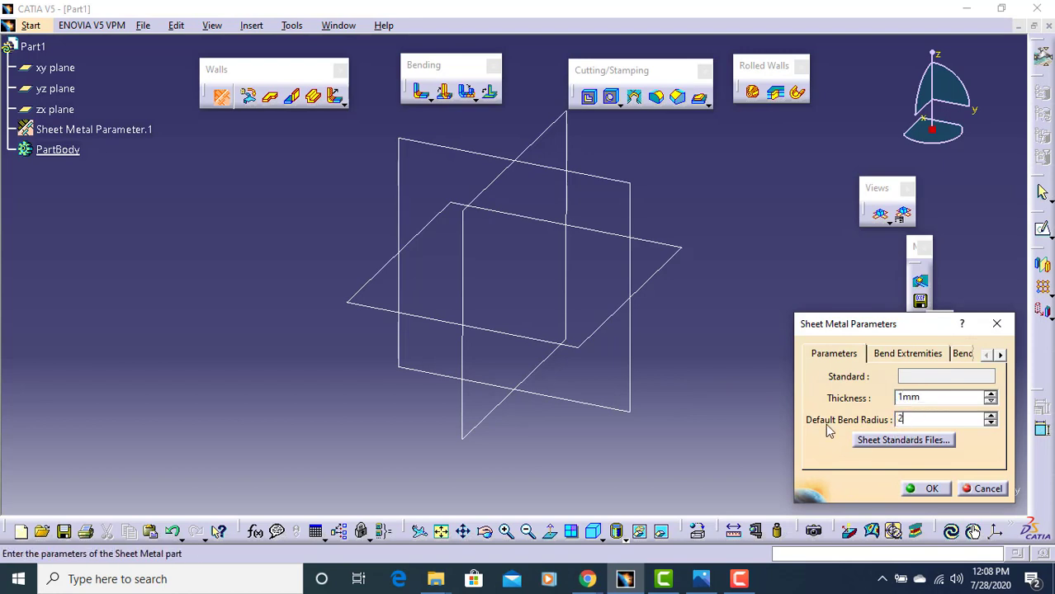
pyautogui.click(927, 488)
# Step: Start a positioned sketch on the xy plane with the V direction reversed and the axes swapped
pyautogui.click(649, 296)
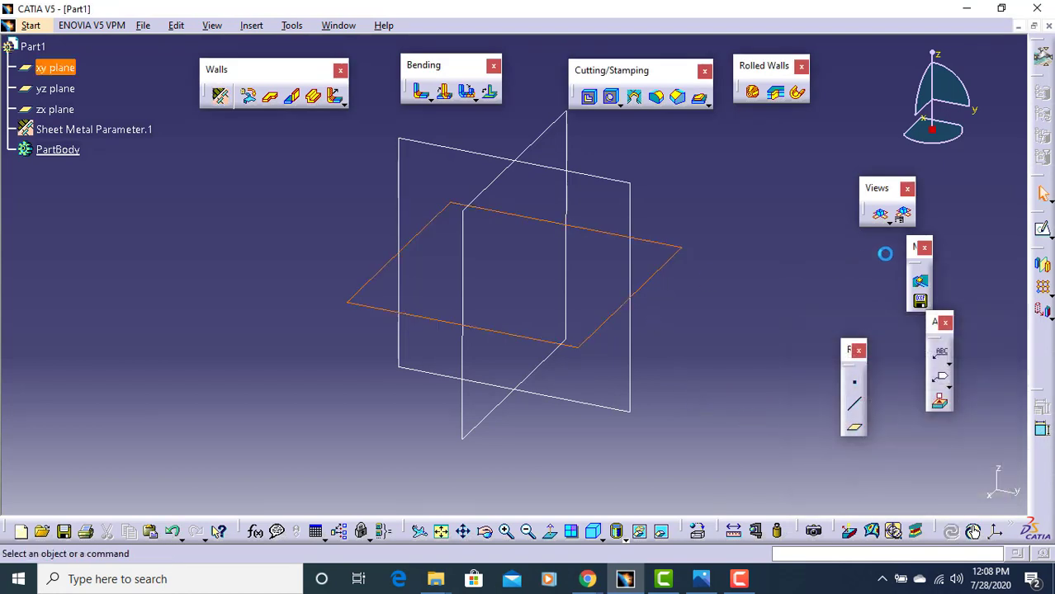
pyautogui.click(1043, 231)
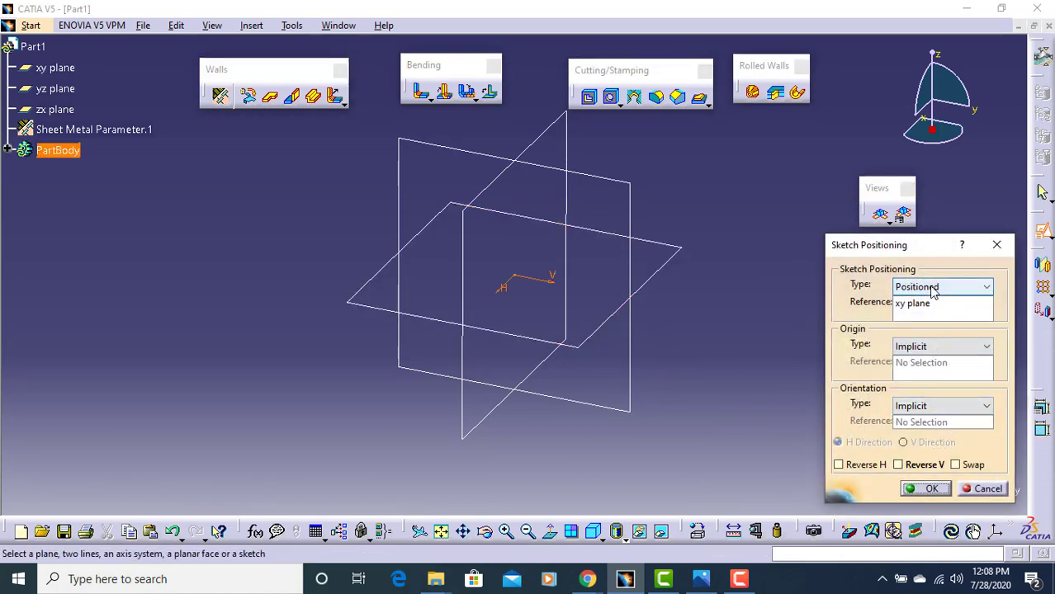
pyautogui.click(955, 465)
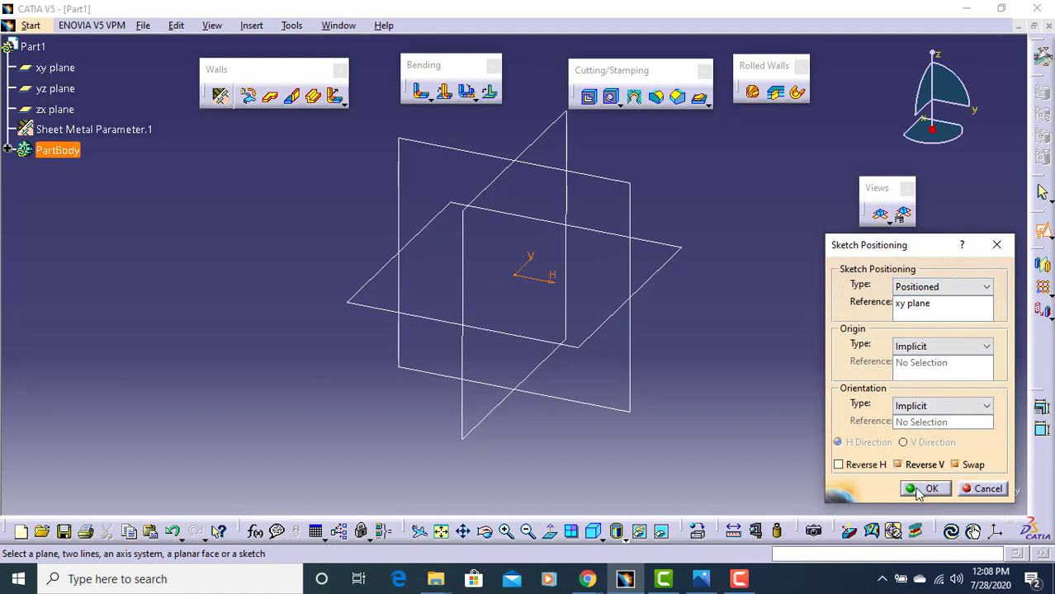
pyautogui.click(925, 488)
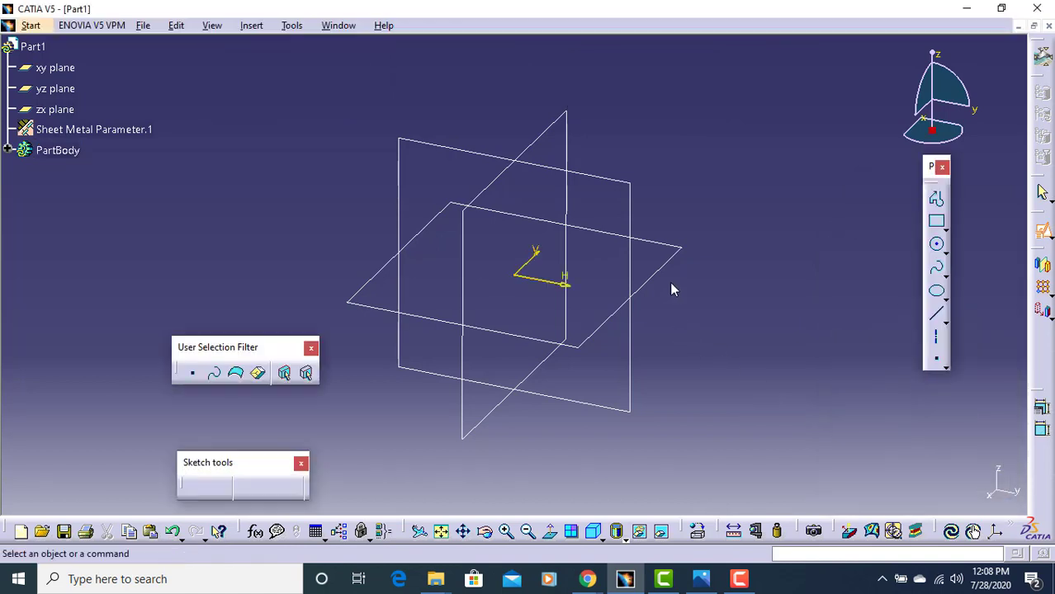
# Step: Sketch a centered rectangle about 108 mm wide and 79 mm high on the sketch origin
pyautogui.click(945, 229)
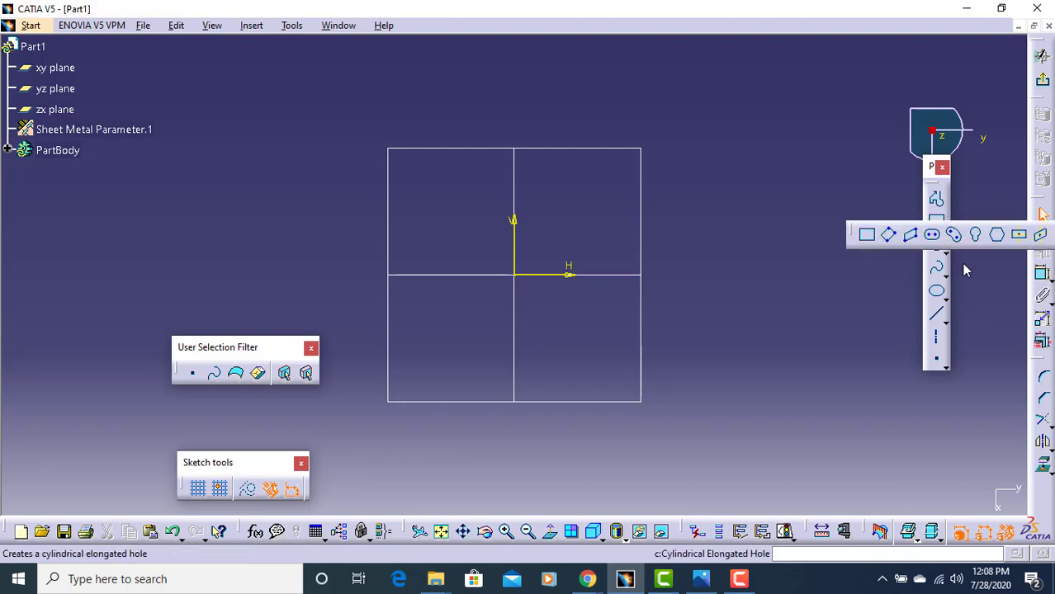
pyautogui.click(1018, 235)
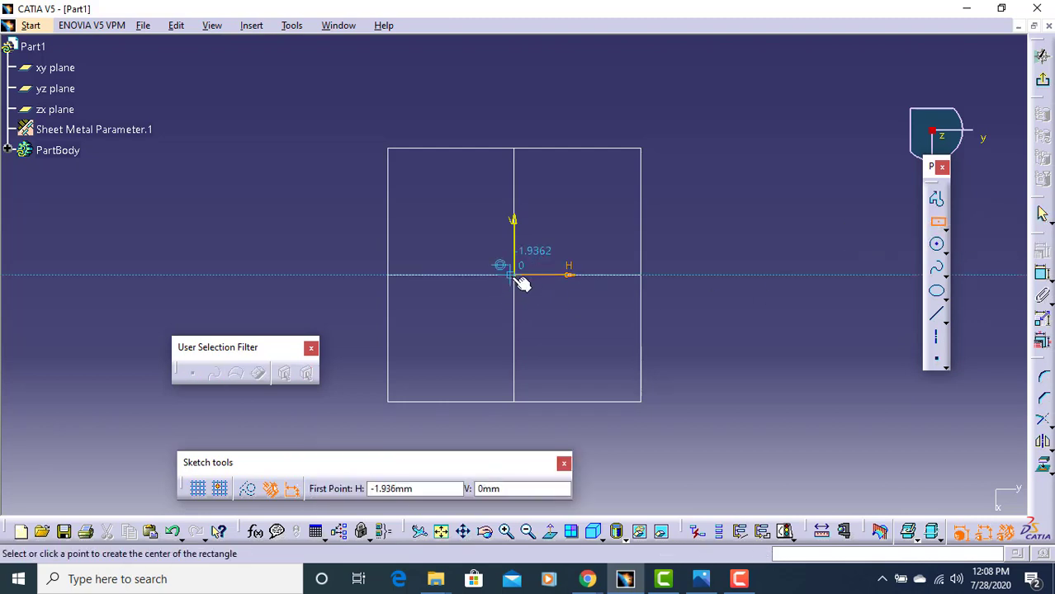
pyautogui.click(516, 276)
pyautogui.click(623, 354)
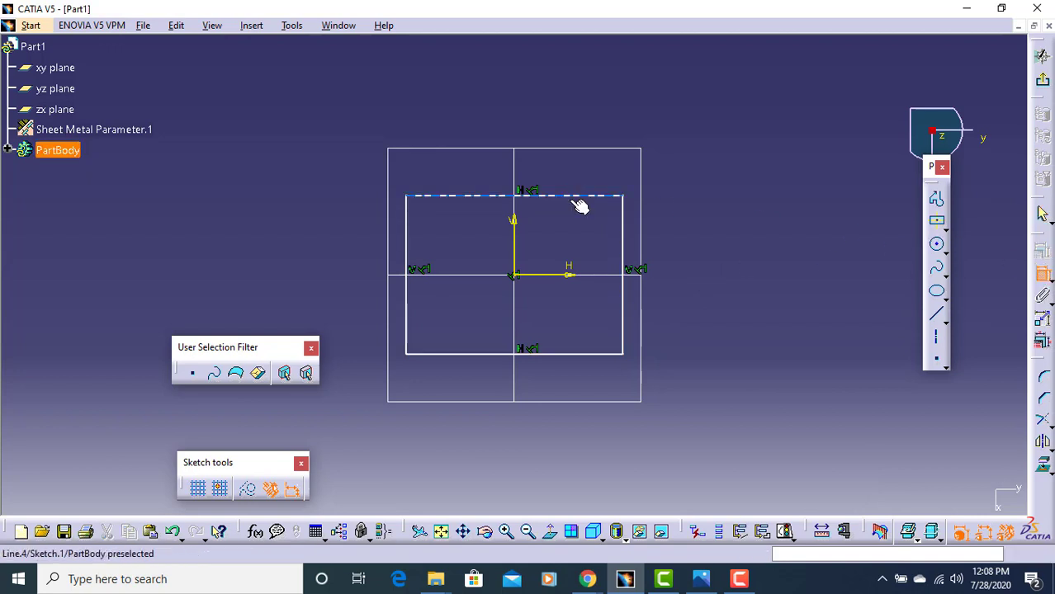
# Step: Dimension the rectangle's horizontal width and set it to 120 mm
pyautogui.click(588, 196)
pyautogui.click(582, 172)
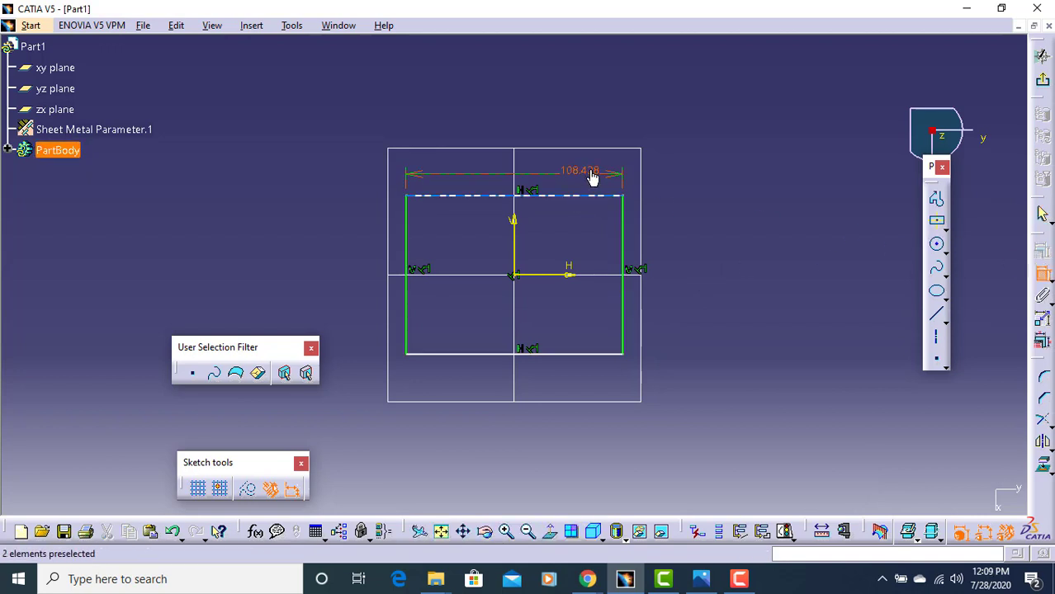
pyautogui.doubleClick(589, 170)
pyautogui.write('120')
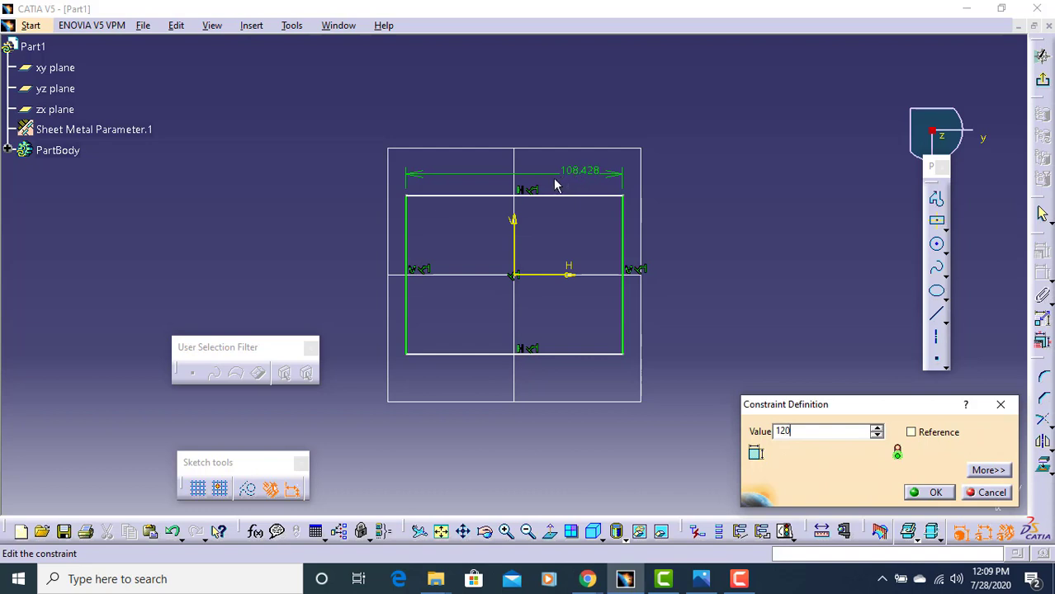
pyautogui.press('Return')
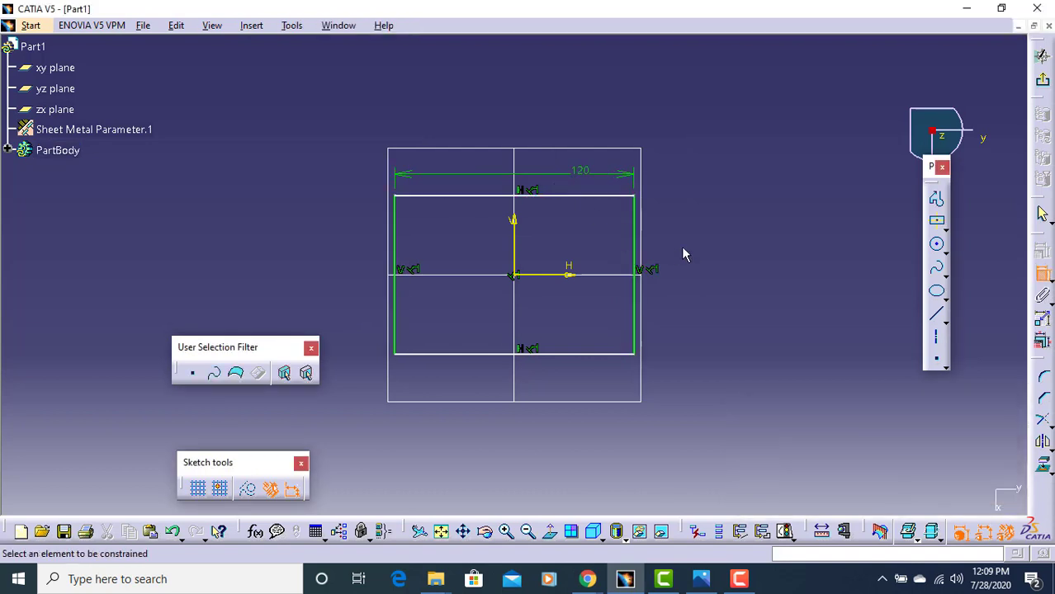
# Step: Dimension the rectangle's vertical height, set it to 120 mm, and exit the sketch
pyautogui.click(634, 219)
pyautogui.click(724, 230)
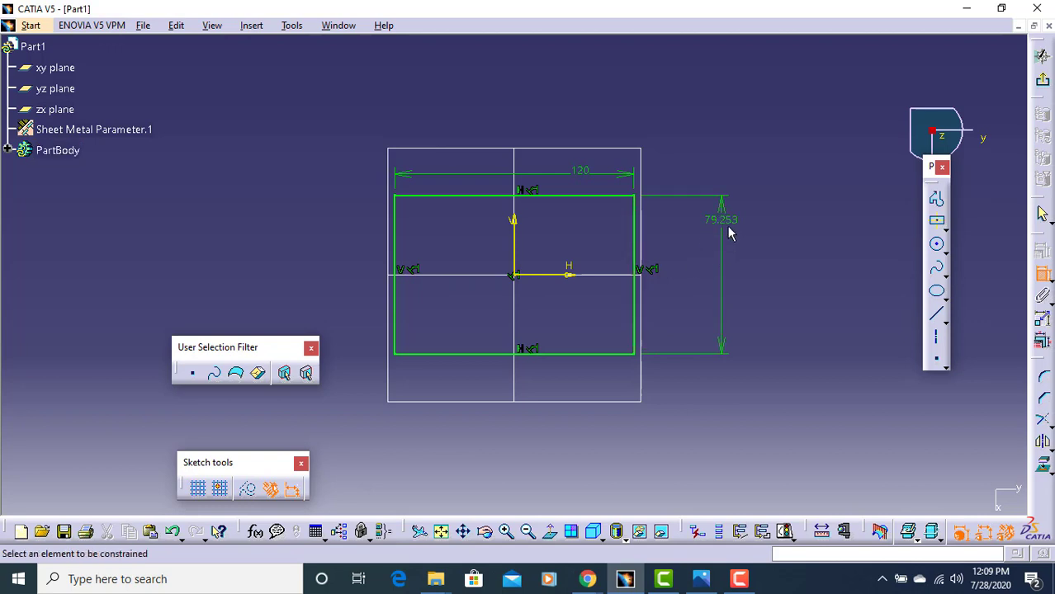
pyautogui.doubleClick(728, 220)
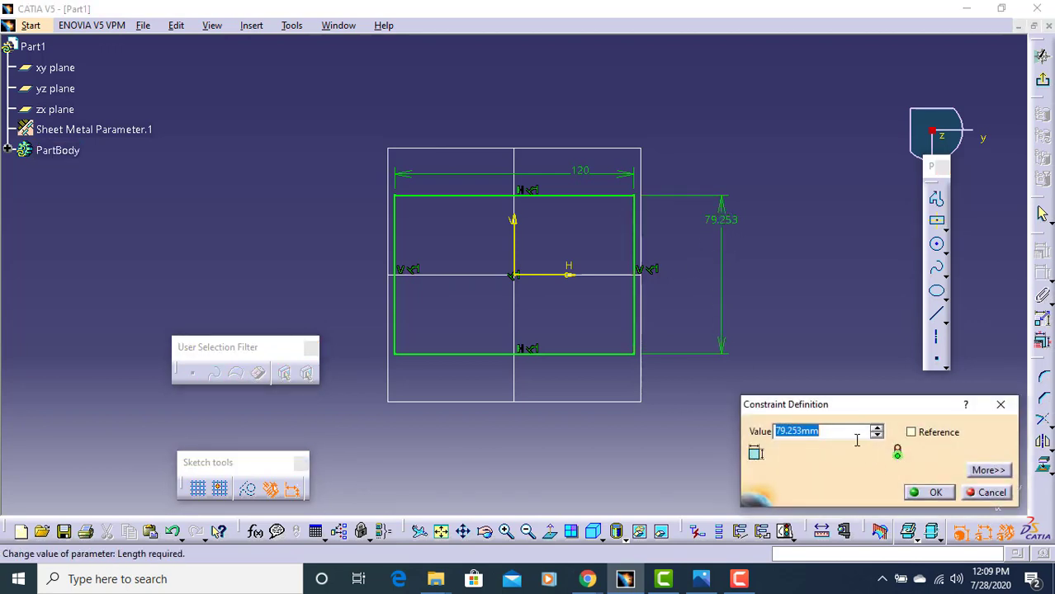
pyautogui.write('120')
pyautogui.press('Return')
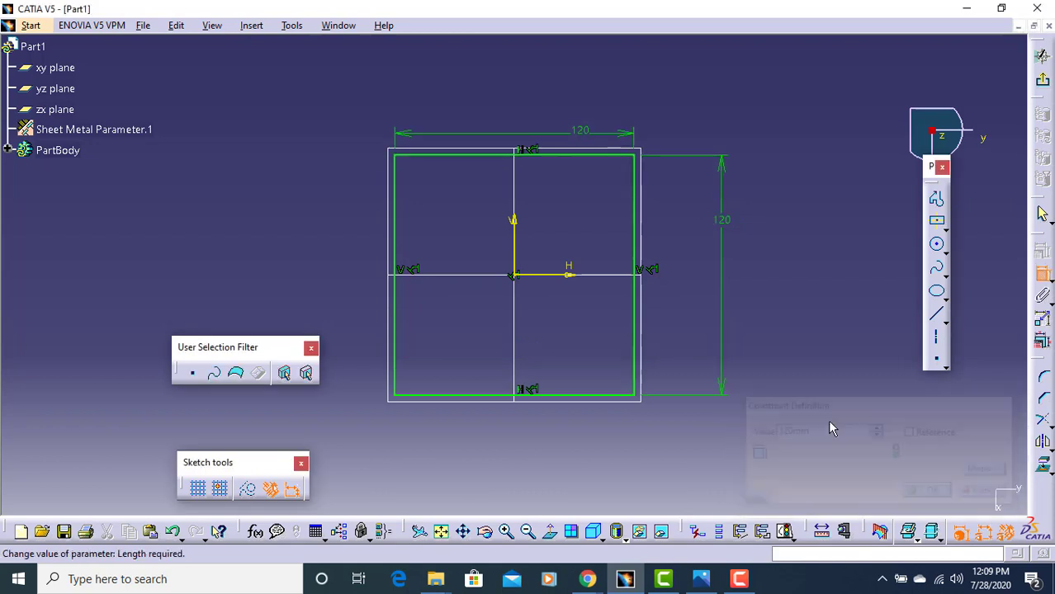
pyautogui.click(1045, 84)
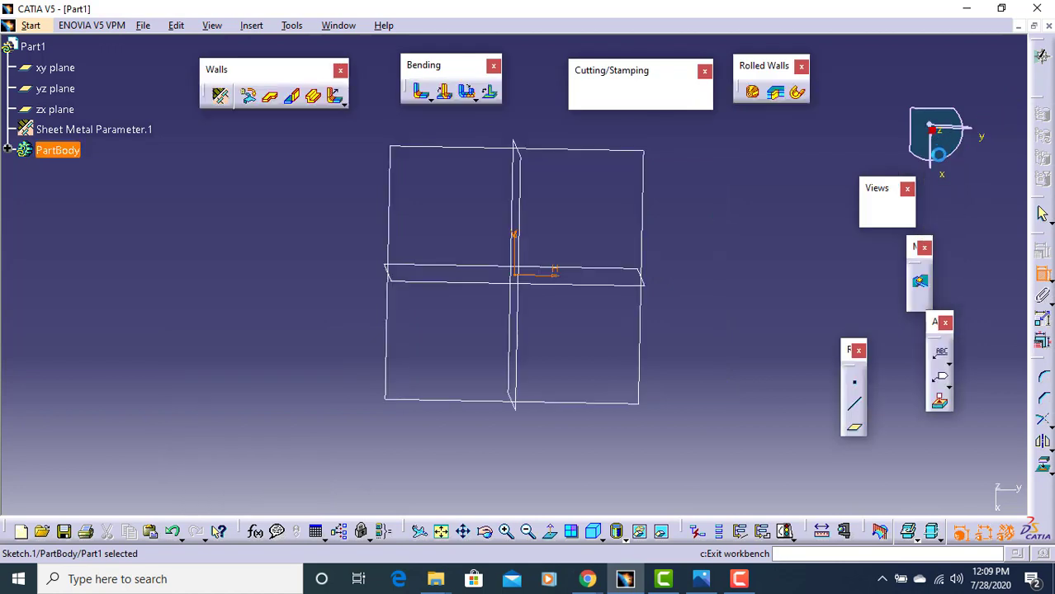
# Step: Create the base wall from the square sketch profile, with material on the upward side
pyautogui.click(272, 97)
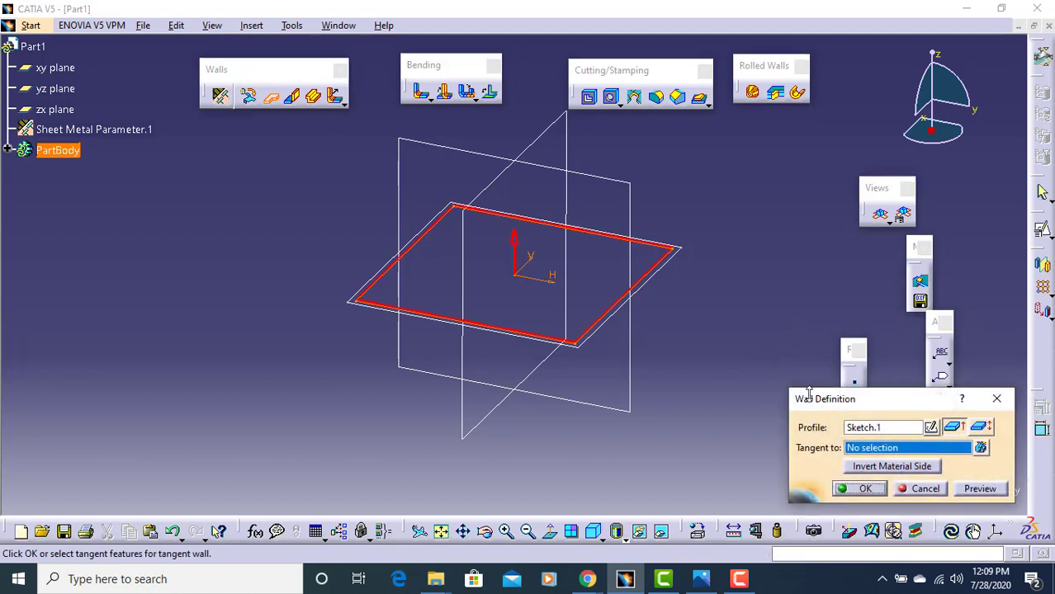
pyautogui.click(862, 489)
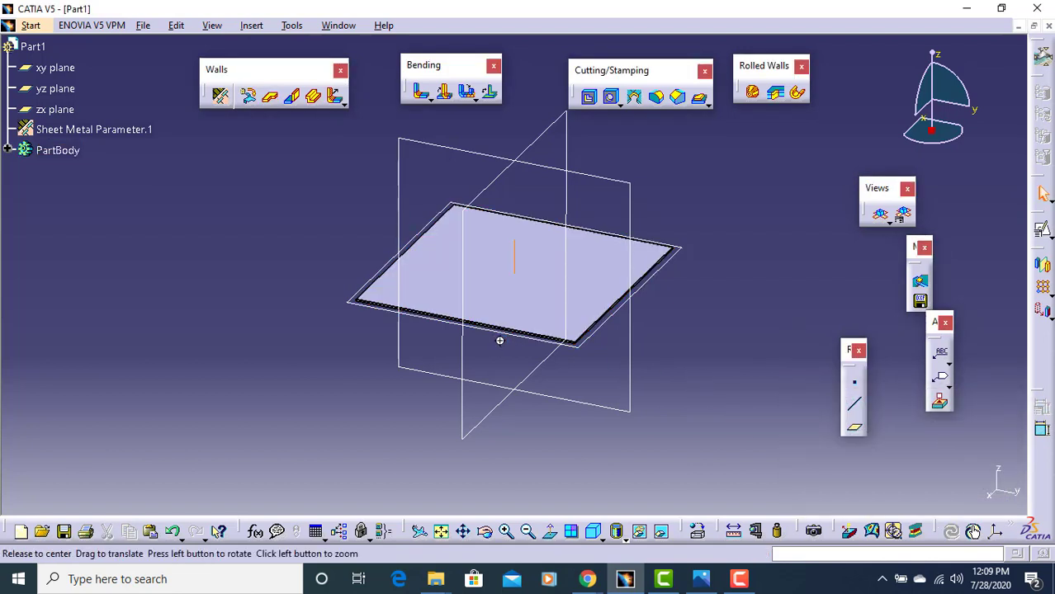
# Step: Examine the Assignment 4 drawing for the side wall height, the flange dimensions and the direction of the side walls
pyautogui.moveTo(500, 340); pyautogui.dragTo(520, 250, button='middle')
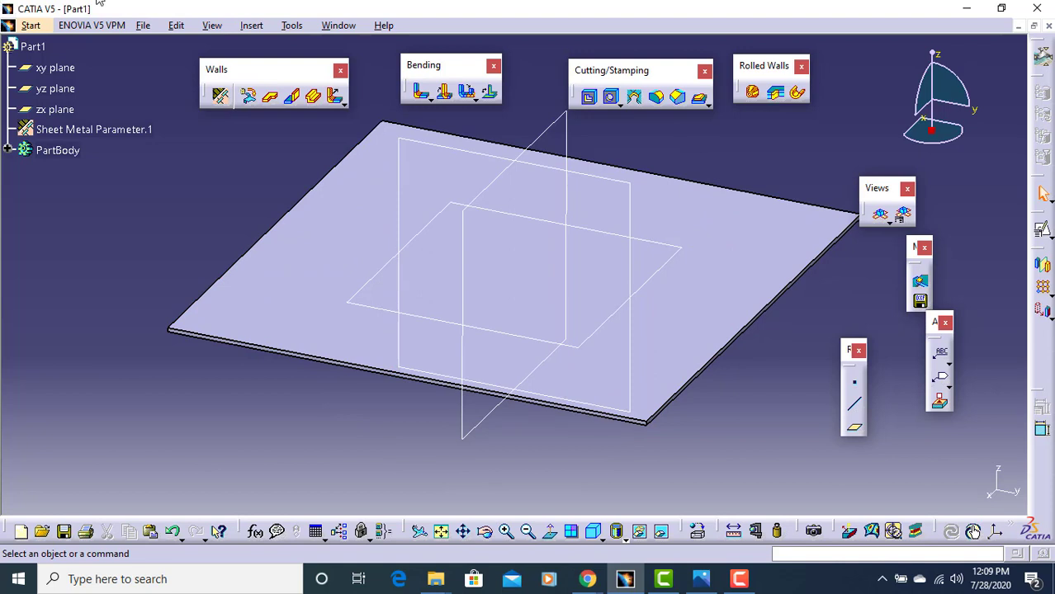
pyautogui.click(702, 581)
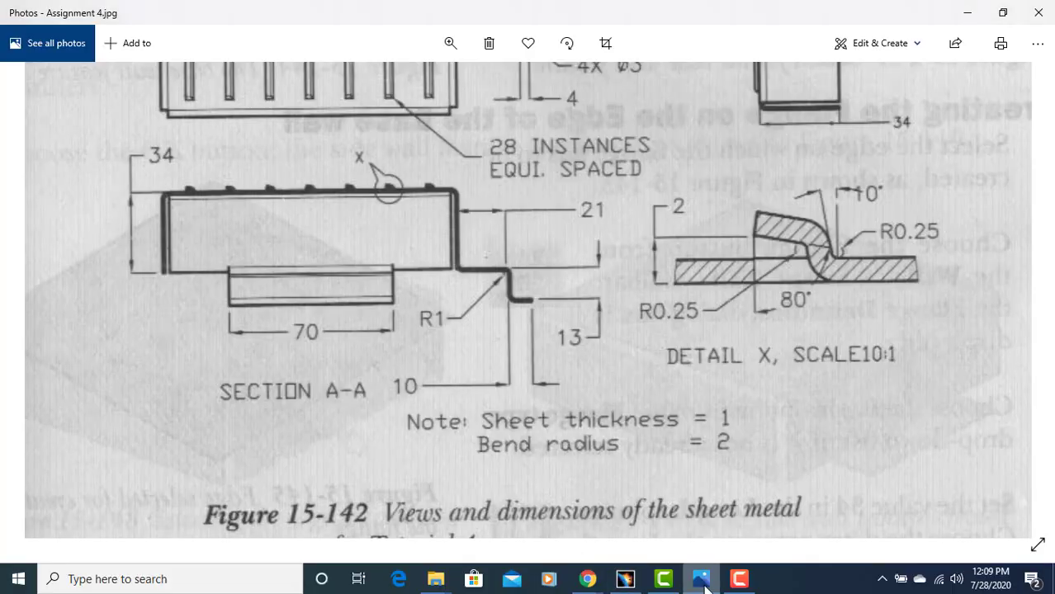
pyautogui.scroll(3, 429, 317)
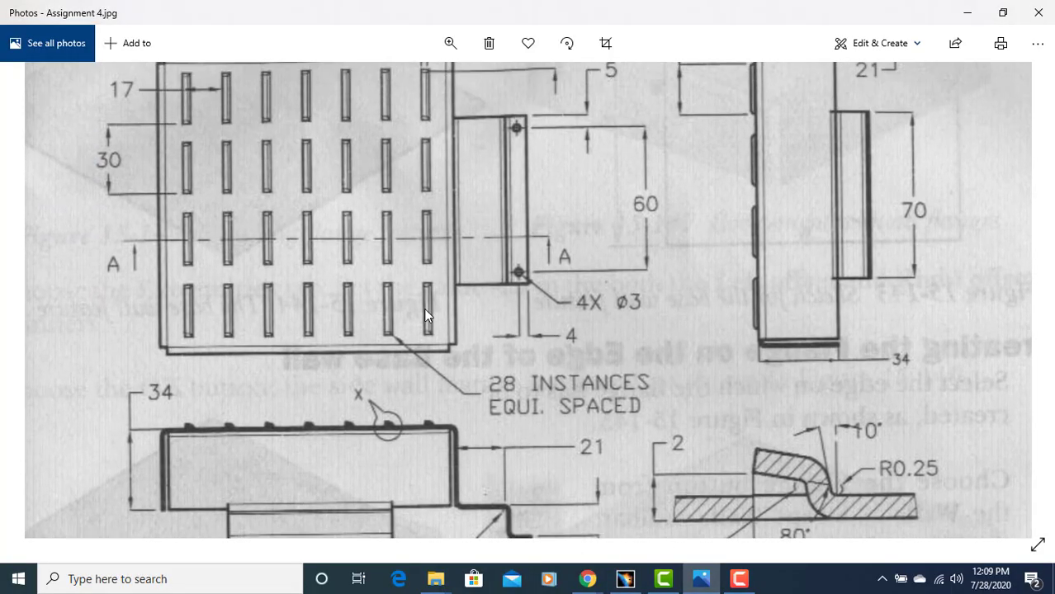
pyautogui.scroll(2, 426, 315)
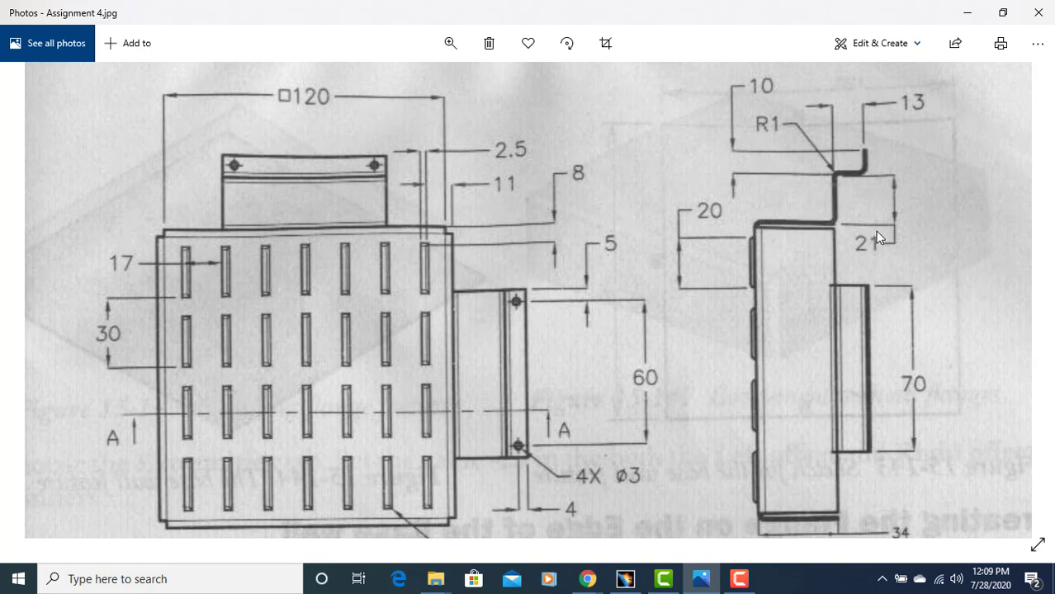
pyautogui.moveTo(886, 478); pyautogui.dragTo(846, 363)
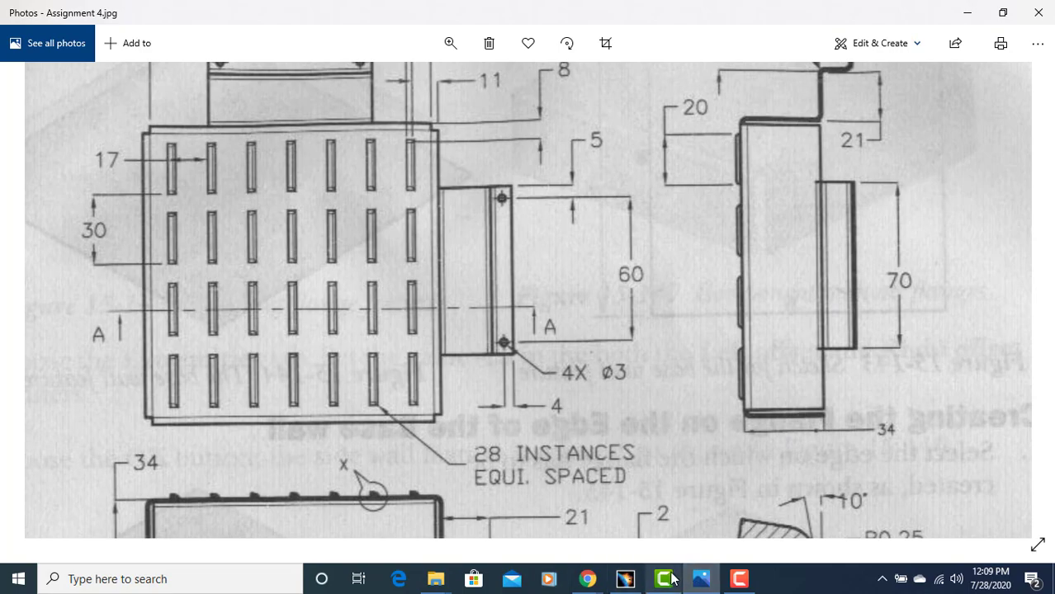
pyautogui.click(625, 579)
pyautogui.moveTo(559, 279); pyautogui.dragTo(487, 311, button='middle')
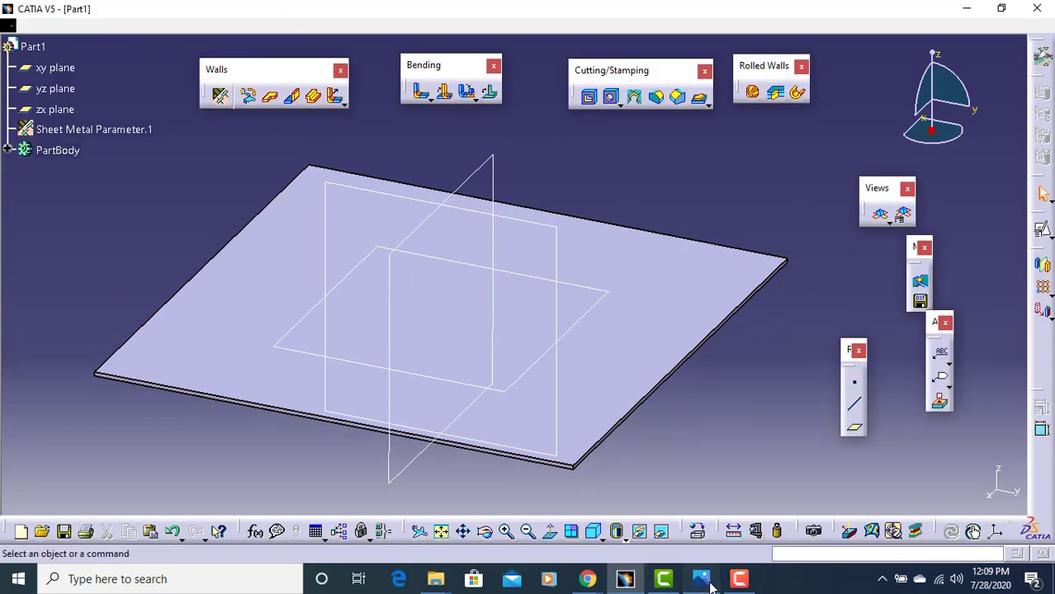
pyautogui.click(701, 578)
pyautogui.moveTo(582, 267); pyautogui.dragTo(578, 264)
pyautogui.moveTo(330, 243)
pyautogui.mouseDown()
pyautogui.moveTo(376, 258)
pyautogui.moveTo(350, 304)
pyautogui.mouseUp()
pyautogui.moveTo(527, 288); pyautogui.dragTo(529, 225)
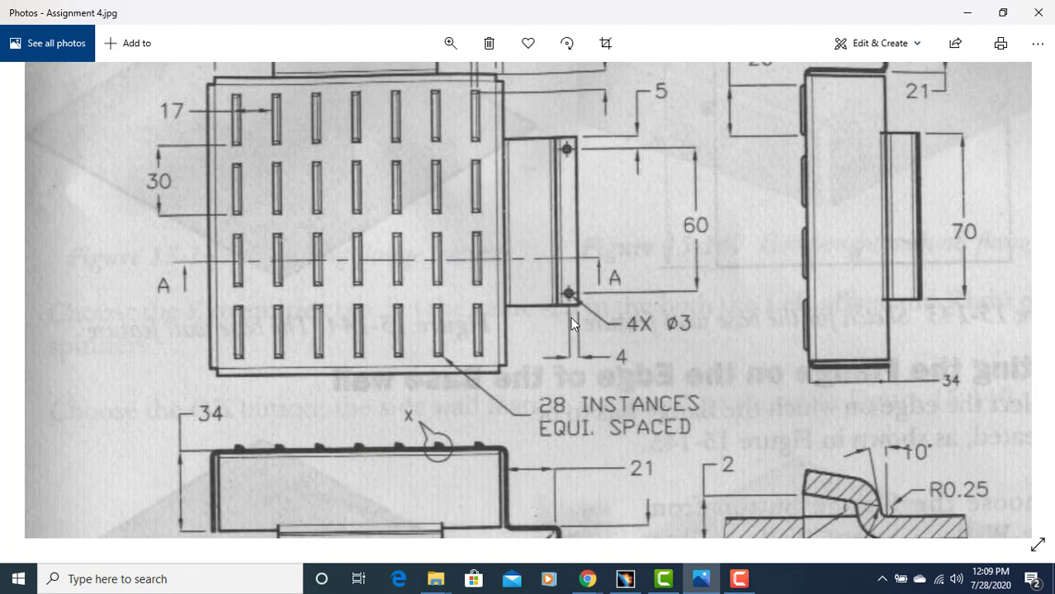
pyautogui.moveTo(562, 349); pyautogui.dragTo(544, 235)
pyautogui.moveTo(506, 343); pyautogui.dragTo(490, 377)
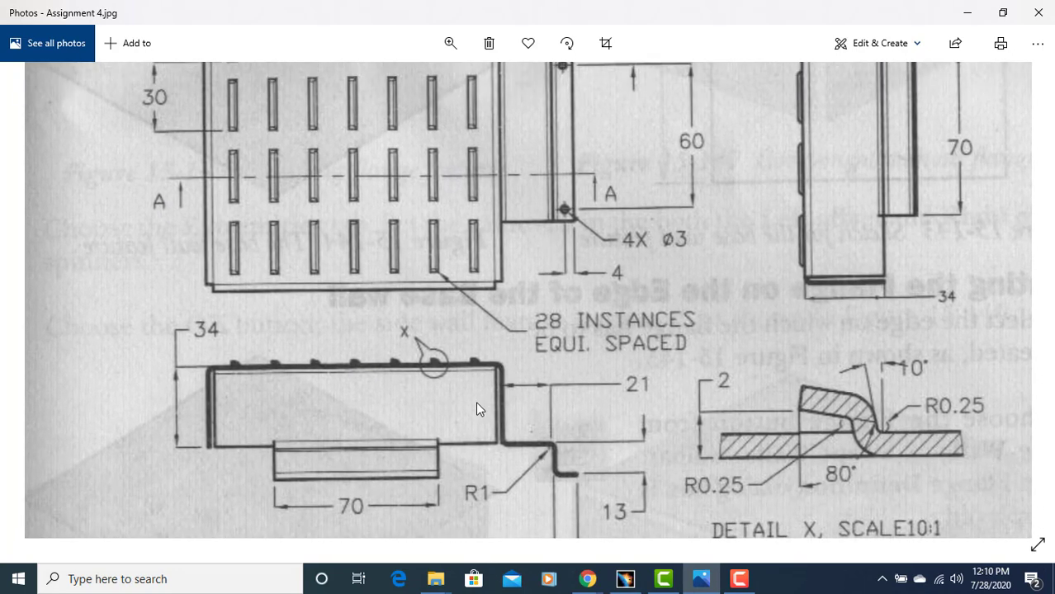
pyautogui.scroll(-2, 507, 387)
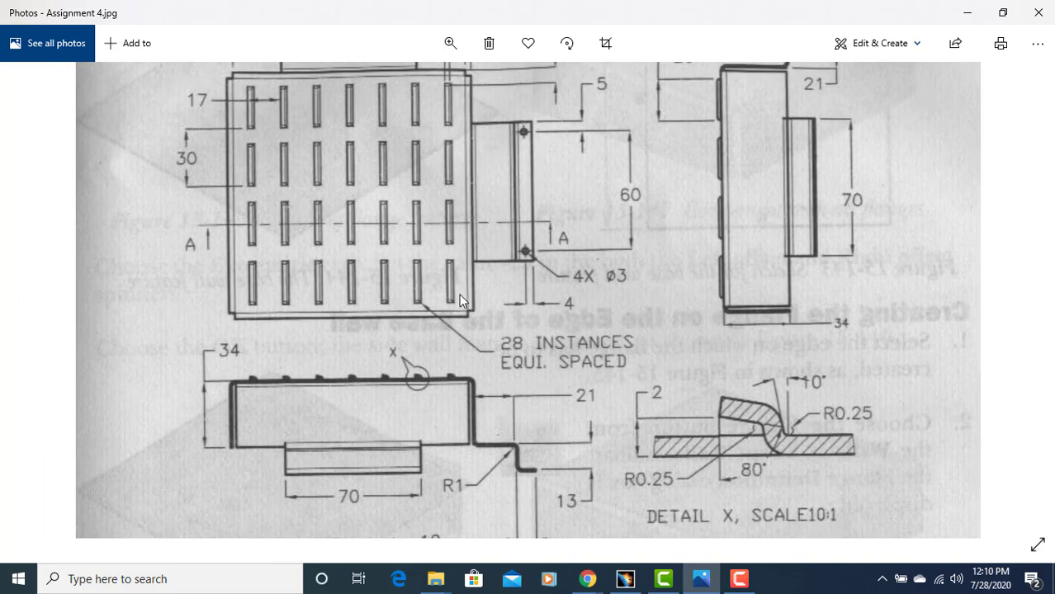
pyautogui.moveTo(458, 292)
pyautogui.mouseDown()
pyautogui.moveTo(456, 356)
pyautogui.moveTo(487, 364)
pyautogui.moveTo(484, 299)
pyautogui.mouseUp()
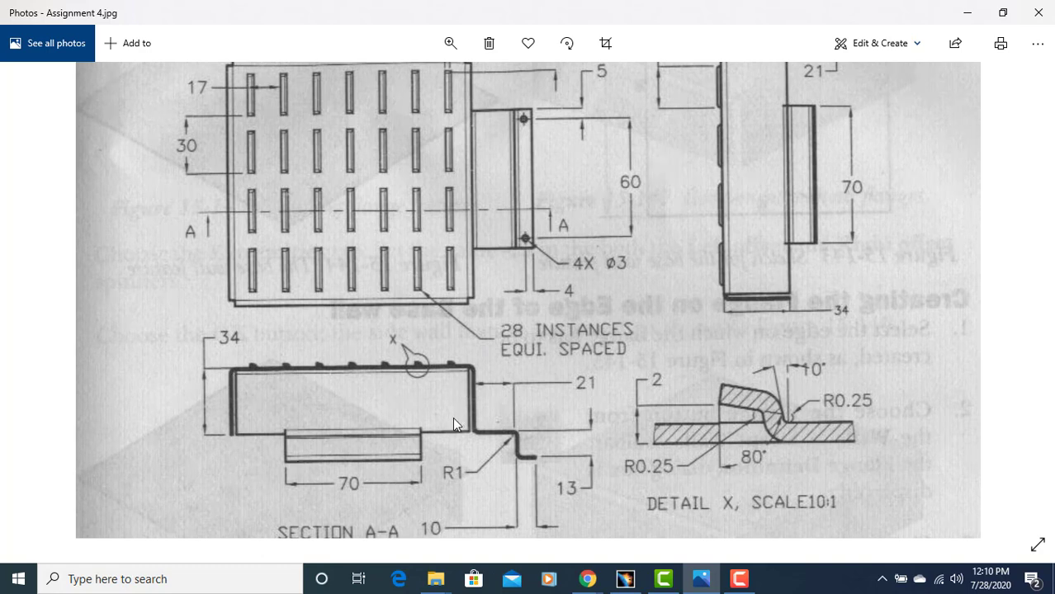
pyautogui.click(625, 578)
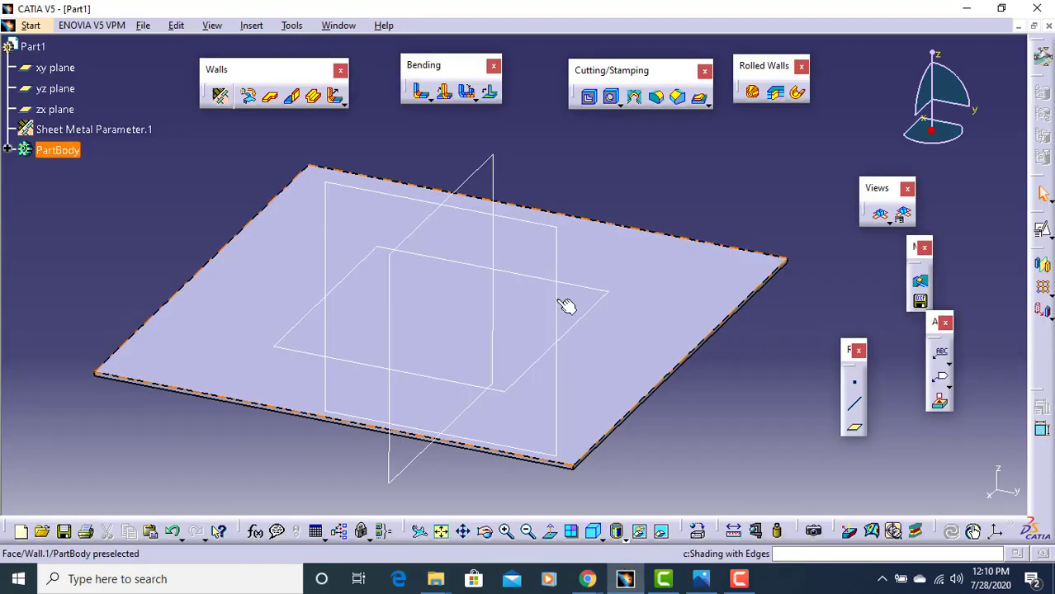
# Step: Start a Wall On Edge from one edge of the base wall and reverse its position to point downward
pyautogui.moveTo(566, 307); pyautogui.dragTo(512, 272, button='middle')
pyautogui.click(293, 97)
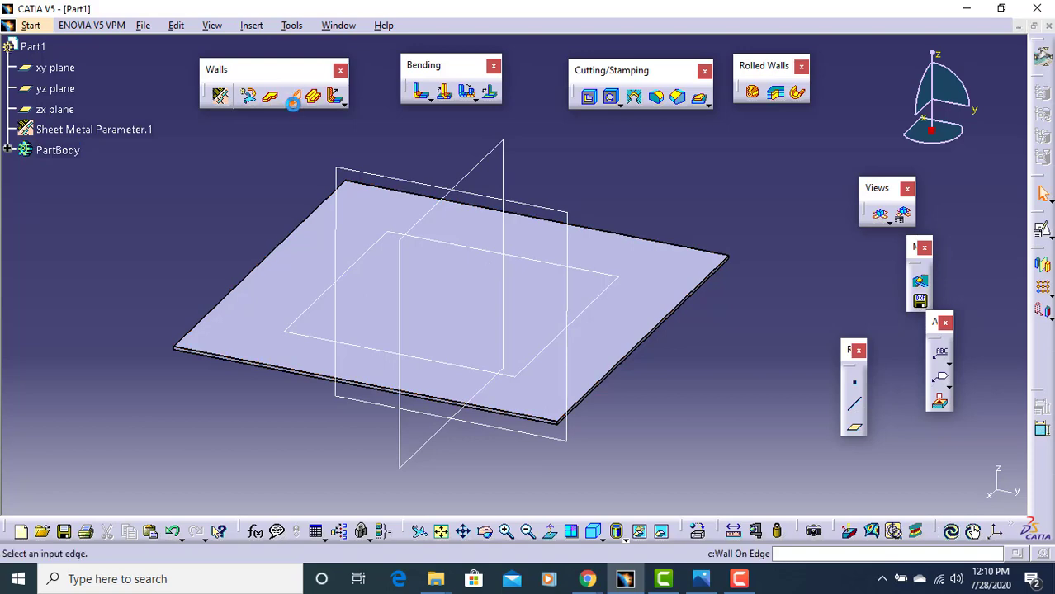
pyautogui.click(599, 397)
pyautogui.click(596, 388)
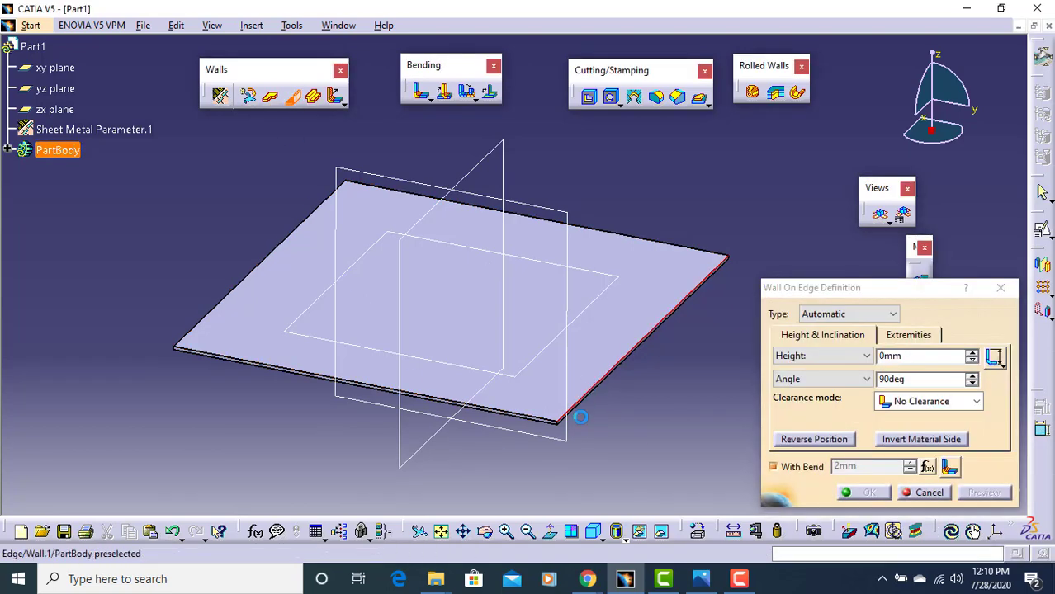
pyautogui.moveTo(541, 405); pyautogui.dragTo(592, 279, button='middle')
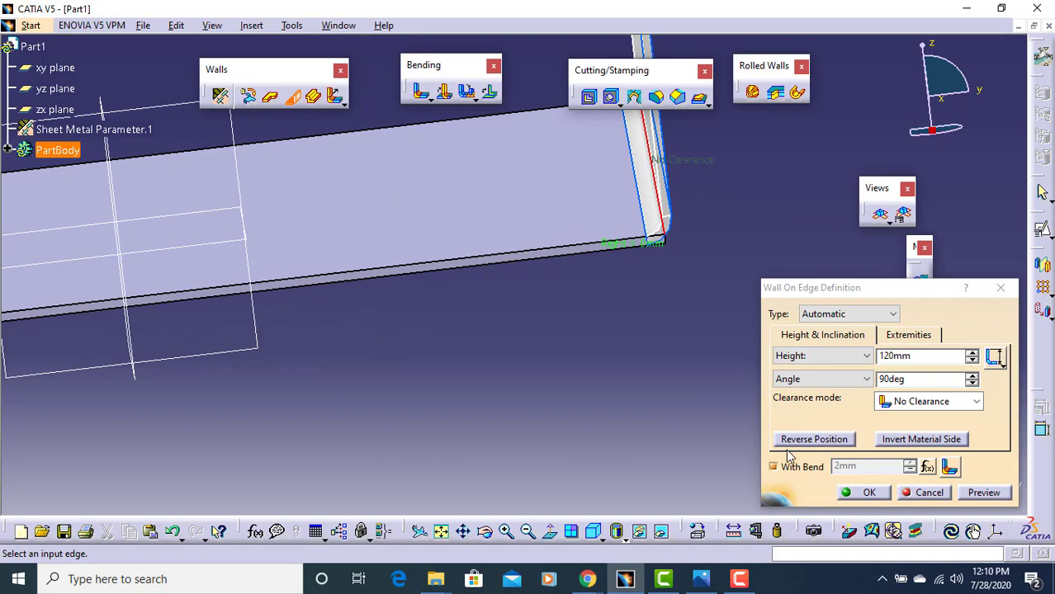
pyautogui.click(814, 439)
pyautogui.moveTo(723, 426); pyautogui.dragTo(520, 307, button='middle')
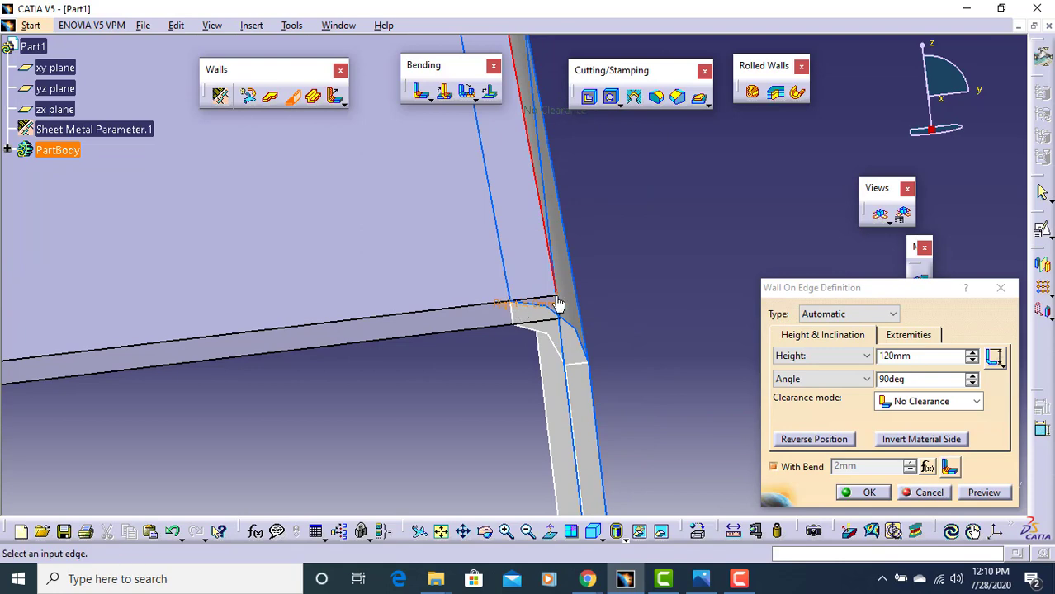
# Step: Add the remaining three edges of the base wall to the same Wall On Edge definition
pyautogui.moveTo(580, 355); pyautogui.dragTo(459, 396, button='middle')
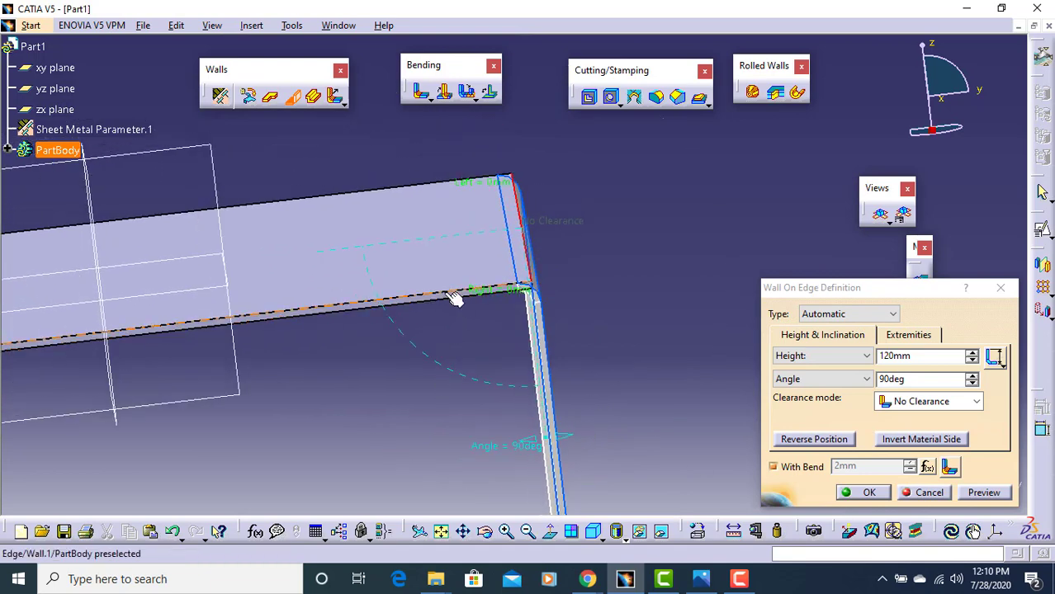
pyautogui.moveTo(445, 295); pyautogui.dragTo(727, 316, button='middle')
pyautogui.moveTo(314, 315); pyautogui.dragTo(383, 314, button='middle')
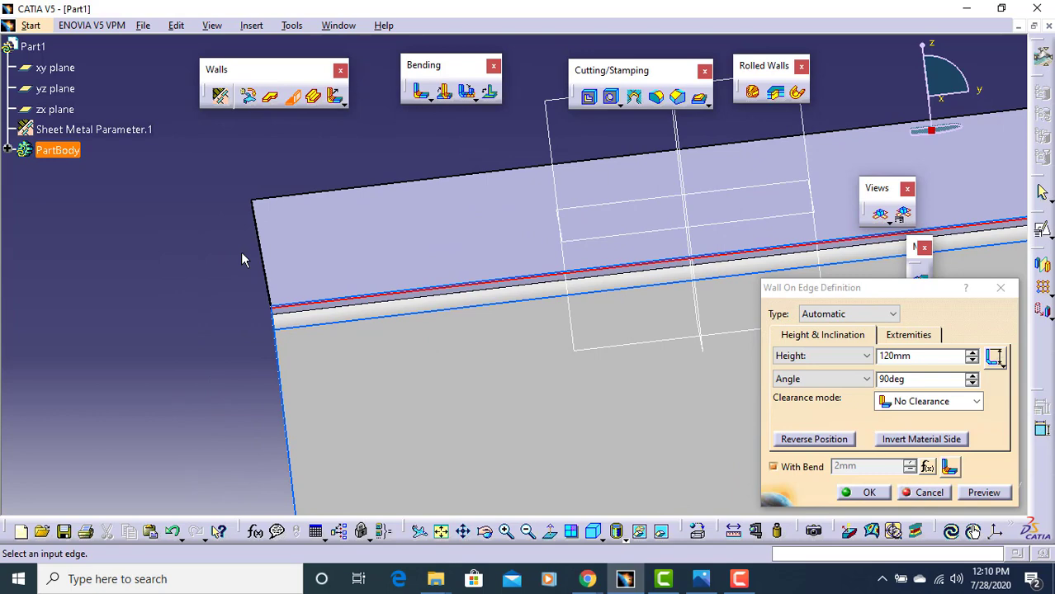
pyautogui.click(278, 281)
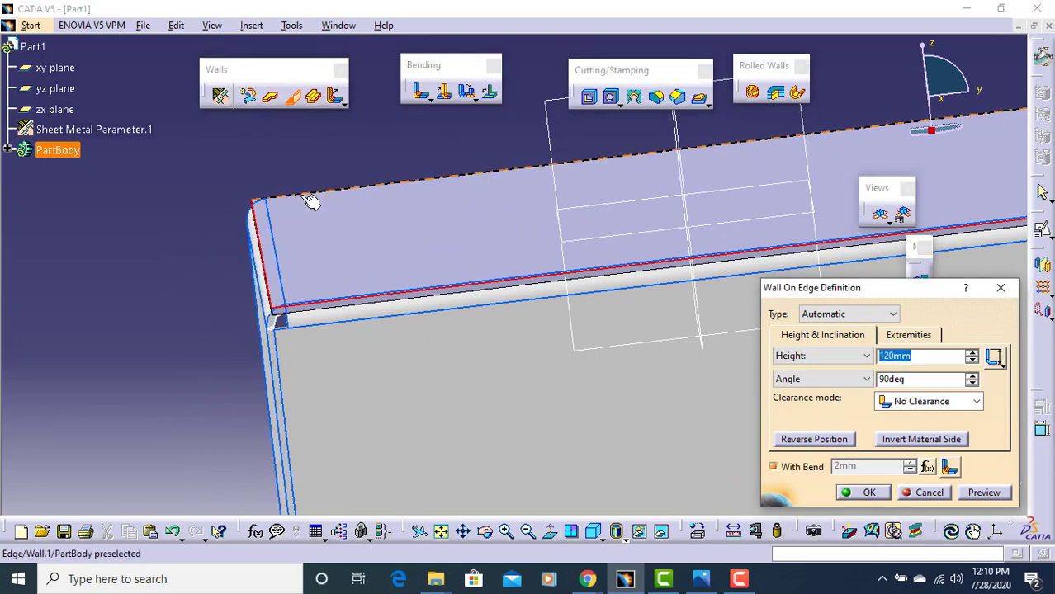
pyautogui.click(314, 191)
pyautogui.moveTo(337, 180); pyautogui.dragTo(372, 247, button='middle')
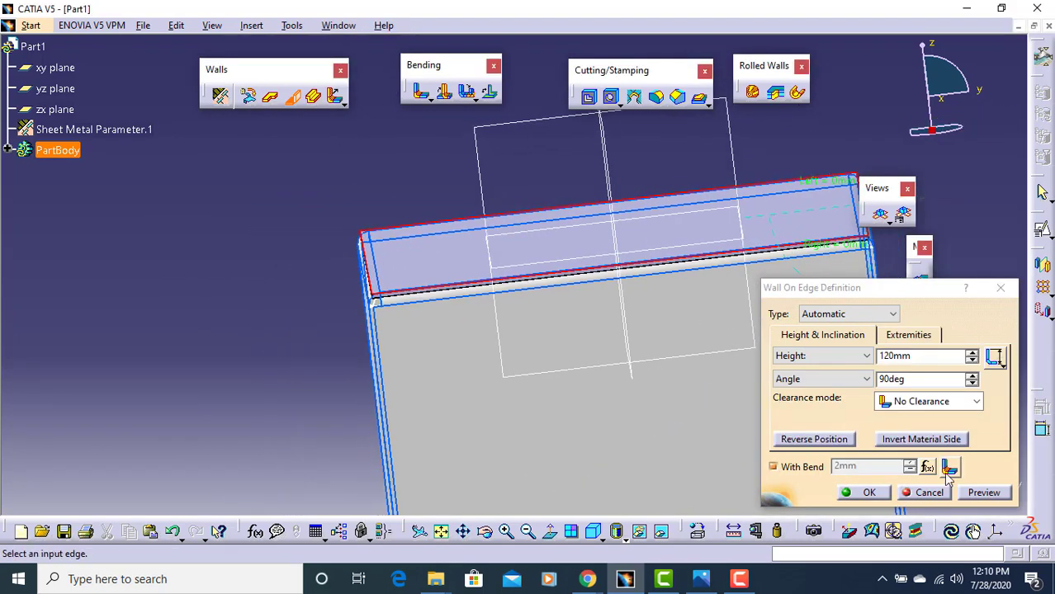
# Step: Check the side wall height in the drawing, set the wall height to 34 mm and create the four walls
pyautogui.click(701, 580)
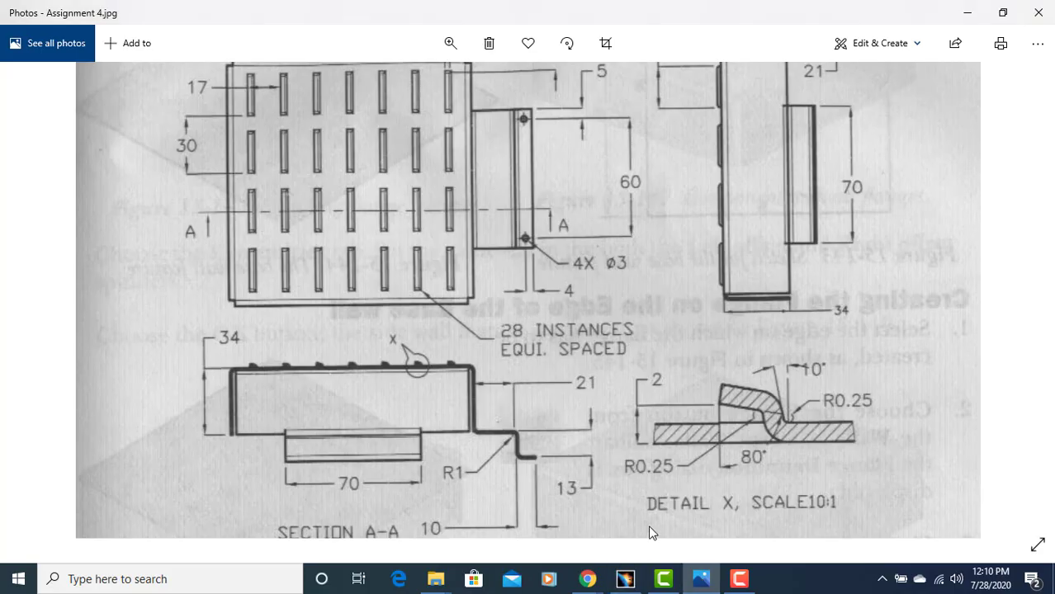
pyautogui.click(701, 583)
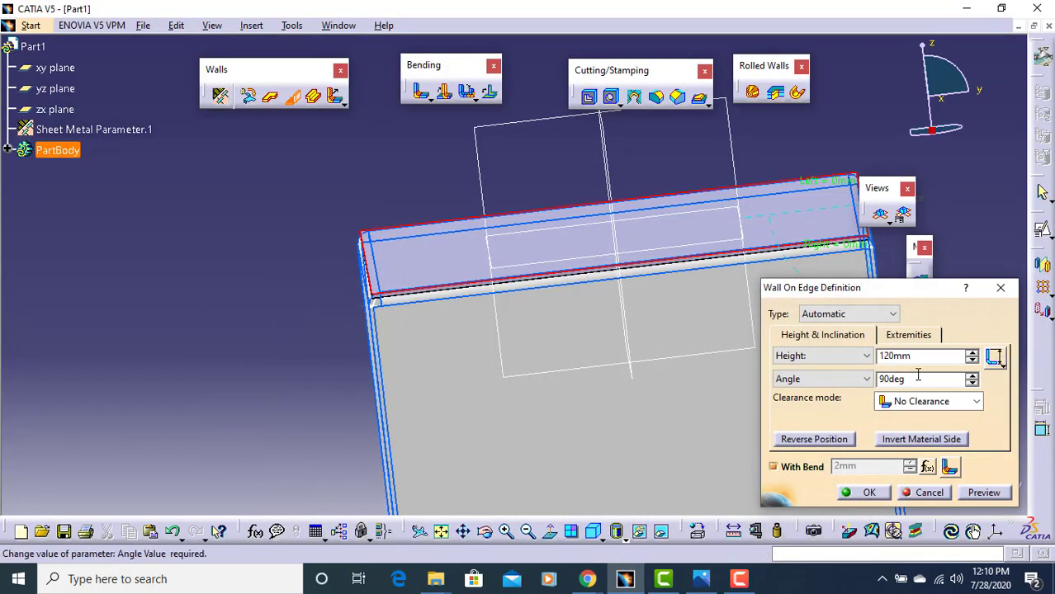
pyautogui.moveTo(921, 356); pyautogui.dragTo(823, 356)
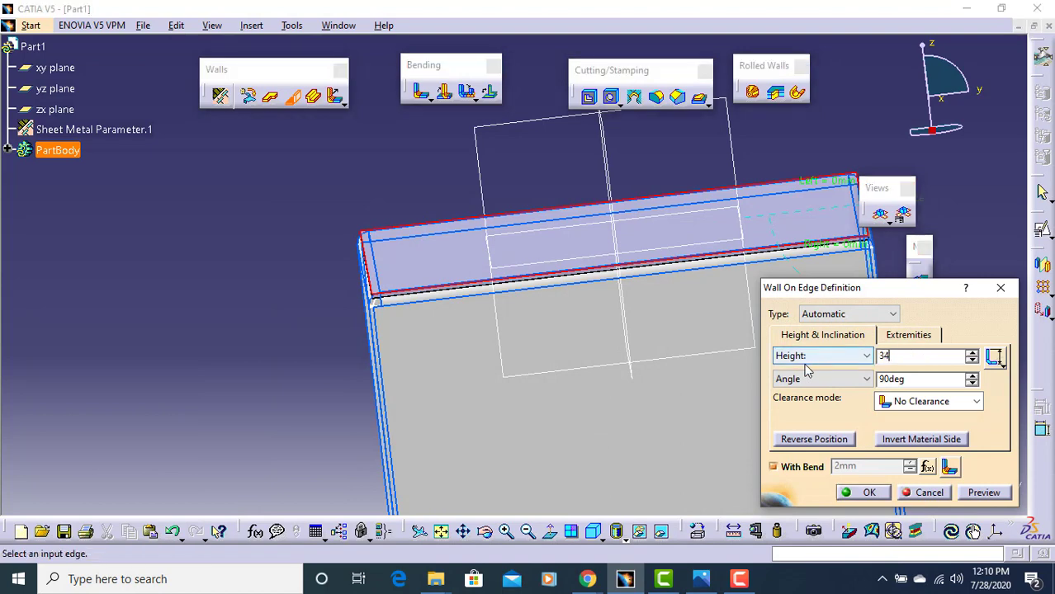
pyautogui.write('34')
pyautogui.click(861, 493)
# Step: Compare the side walls with the Assignment 4 drawing, examining its overall size, corners, flanges and slot dimensions
pyautogui.moveTo(549, 388); pyautogui.dragTo(632, 358, button='middle')
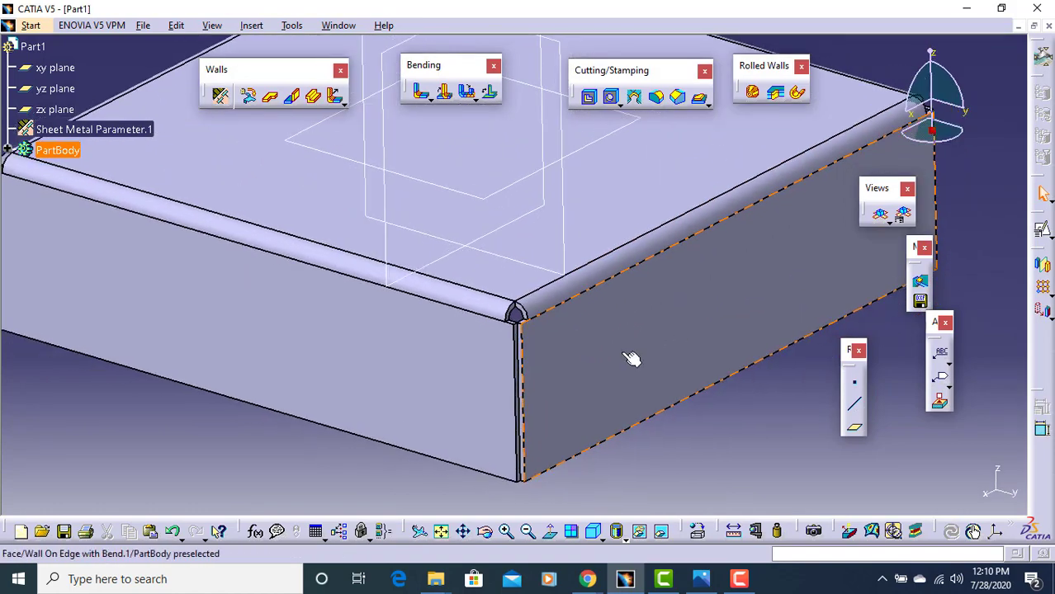
pyautogui.click(708, 582)
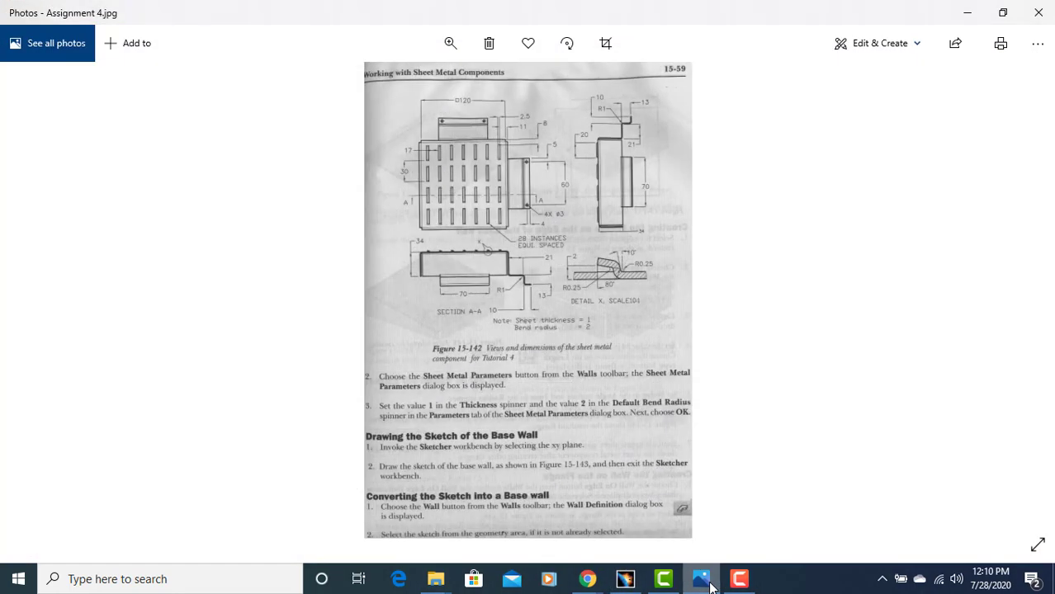
pyautogui.scroll(2, 495, 203)
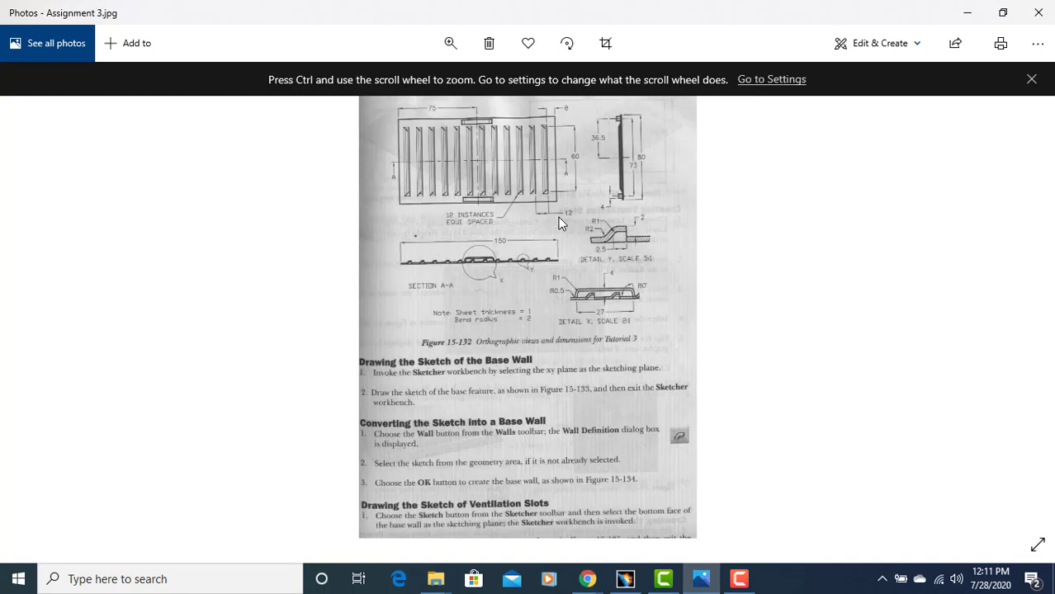
pyautogui.keyDown('ctrl'); pyautogui.scroll(3, 558, 223); pyautogui.keyUp('ctrl')
pyautogui.keyDown('ctrl'); pyautogui.scroll(3, 559, 222); pyautogui.keyUp('ctrl')
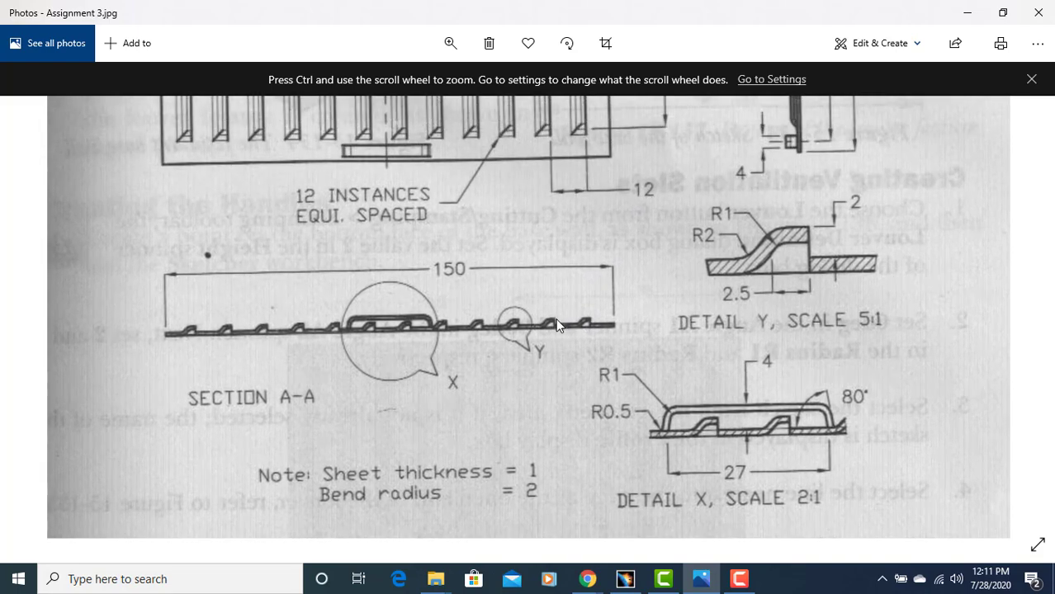
pyautogui.keyDown('ctrl'); pyautogui.scroll(-3, 587, 246); pyautogui.keyUp('ctrl')
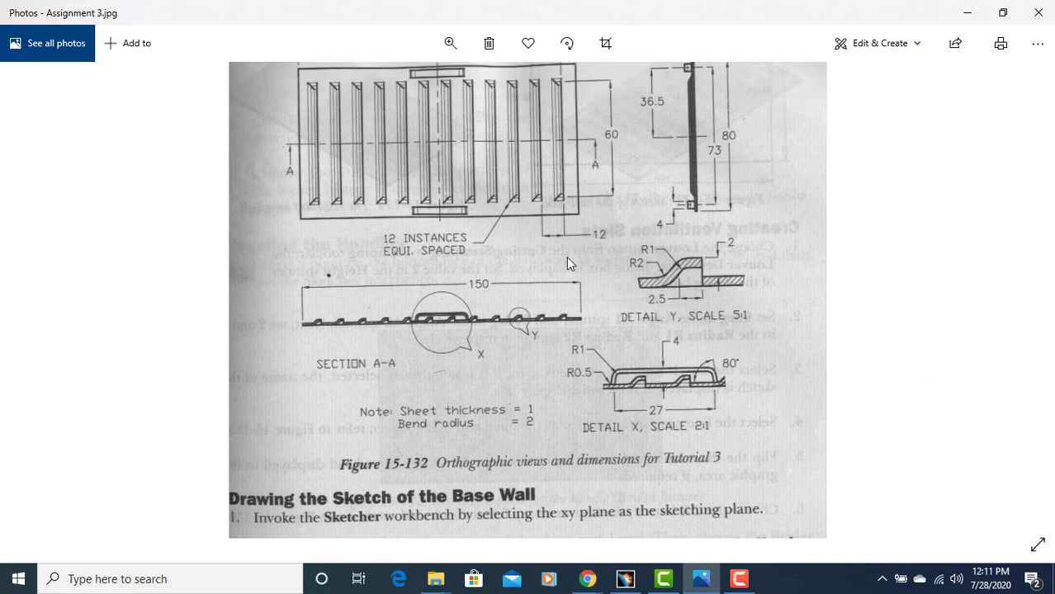
pyautogui.keyDown('ctrl'); pyautogui.scroll(-2, 698, 186); pyautogui.keyUp('ctrl')
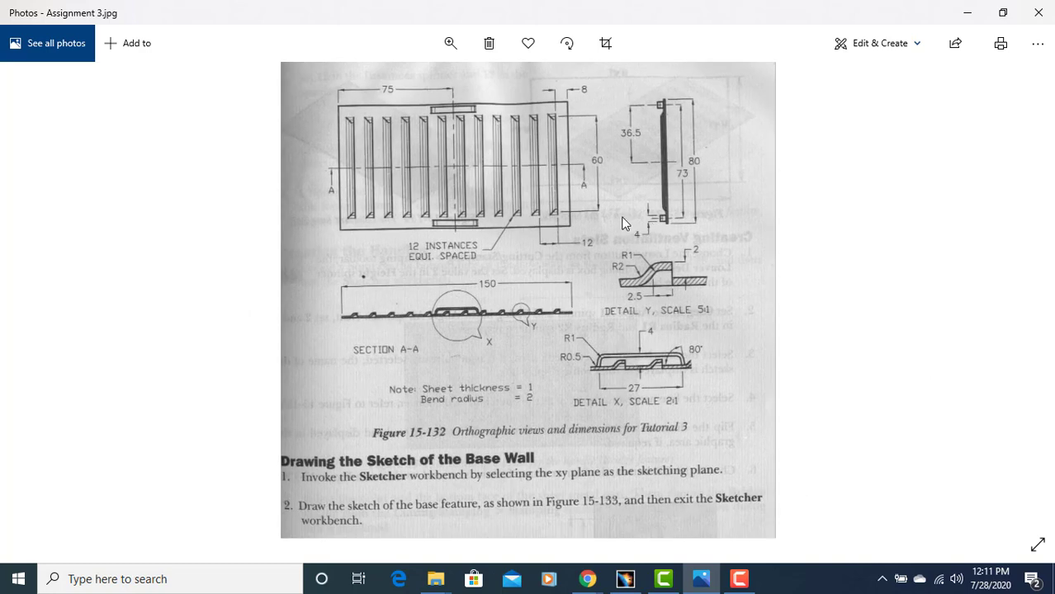
pyautogui.scroll(-1, 672, 359)
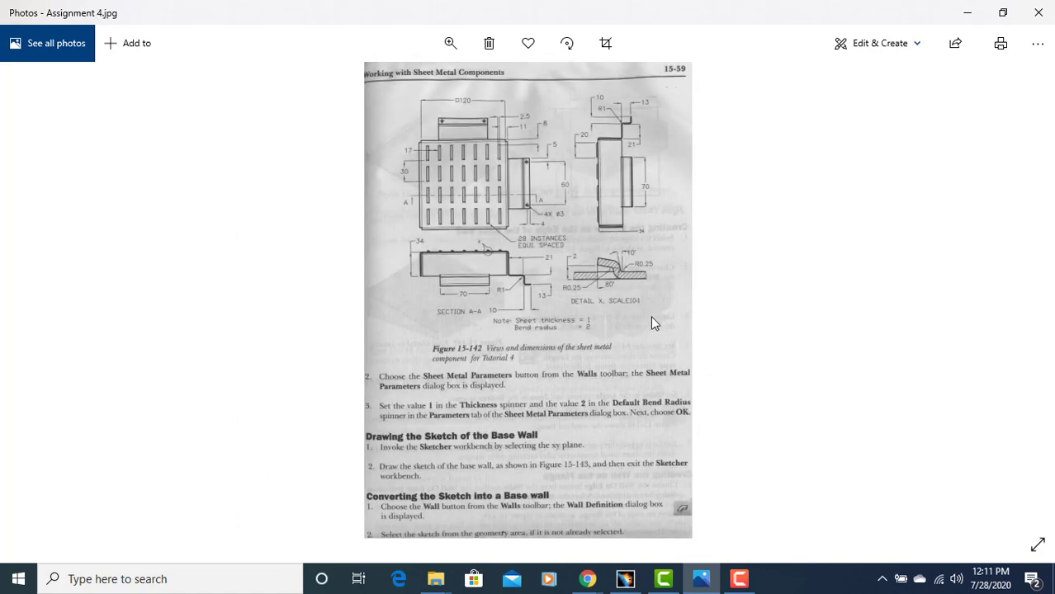
pyautogui.keyDown('ctrl'); pyautogui.scroll(4, 488, 256); pyautogui.keyUp('ctrl')
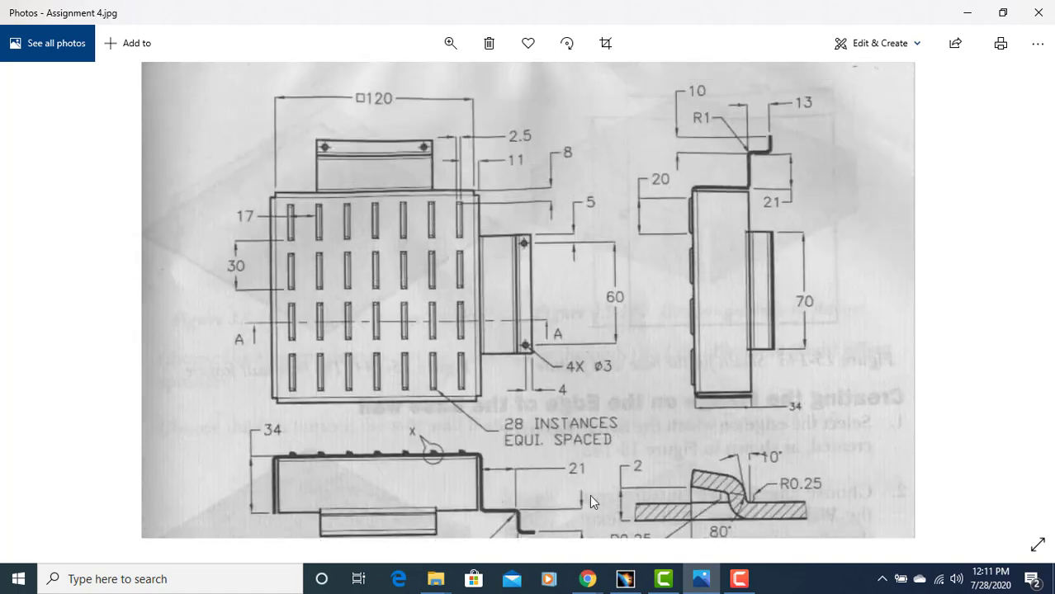
pyautogui.moveTo(589, 495); pyautogui.dragTo(589, 511)
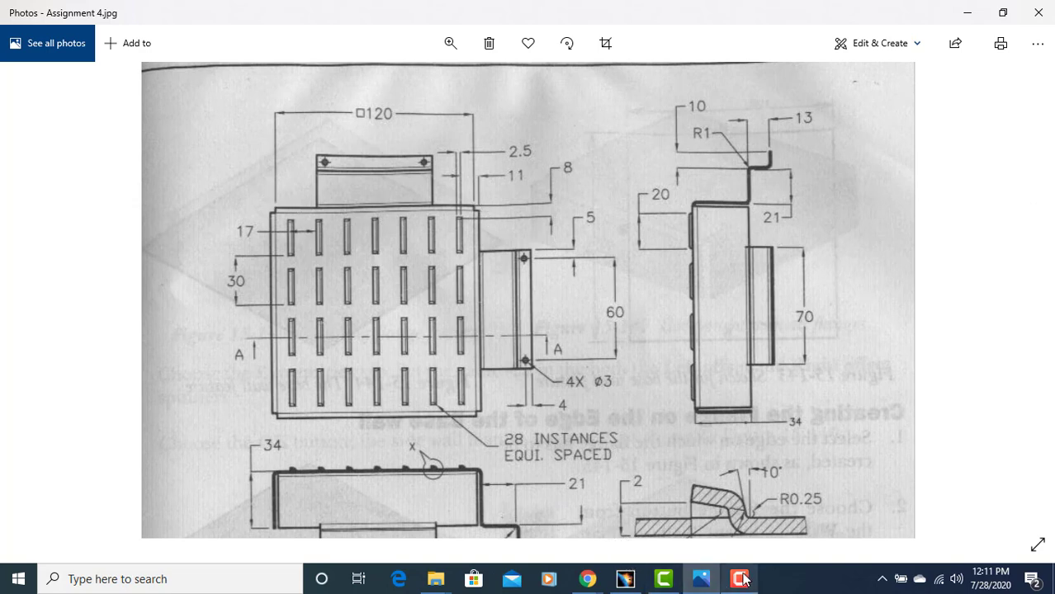
pyautogui.click(625, 580)
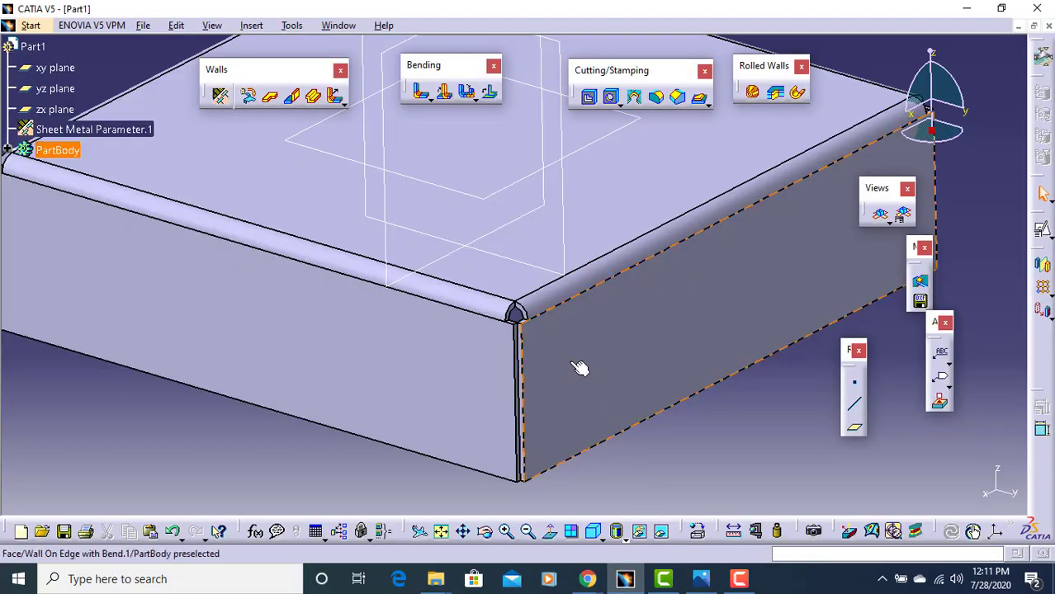
# Step: Try to measure the side wall's upper edge along the bend from one corner to the other
pyautogui.moveTo(519, 334); pyautogui.dragTo(541, 299, button='middle')
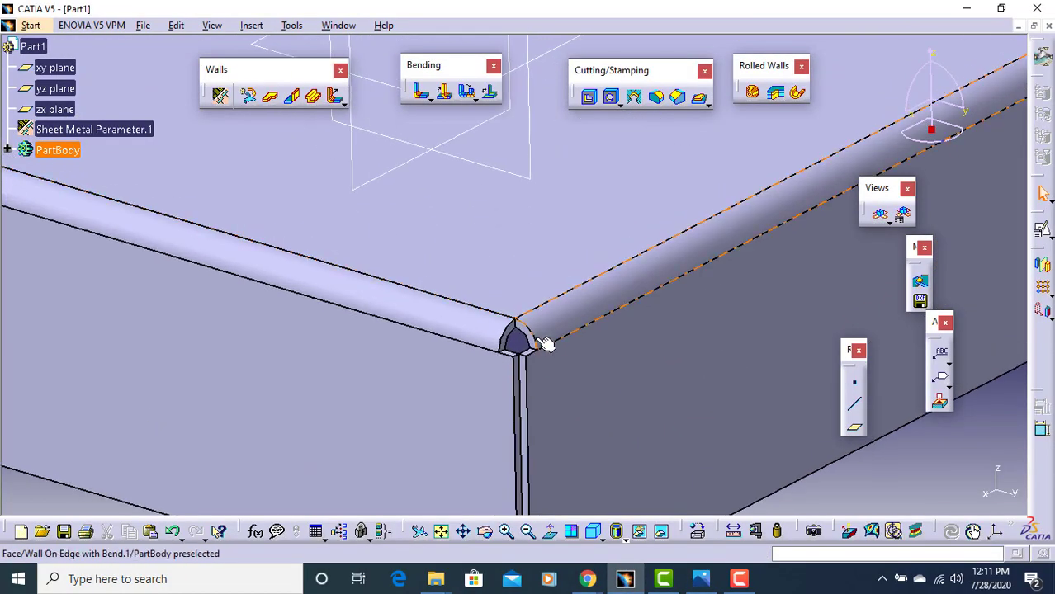
pyautogui.moveTo(544, 346); pyautogui.dragTo(662, 288, button='middle')
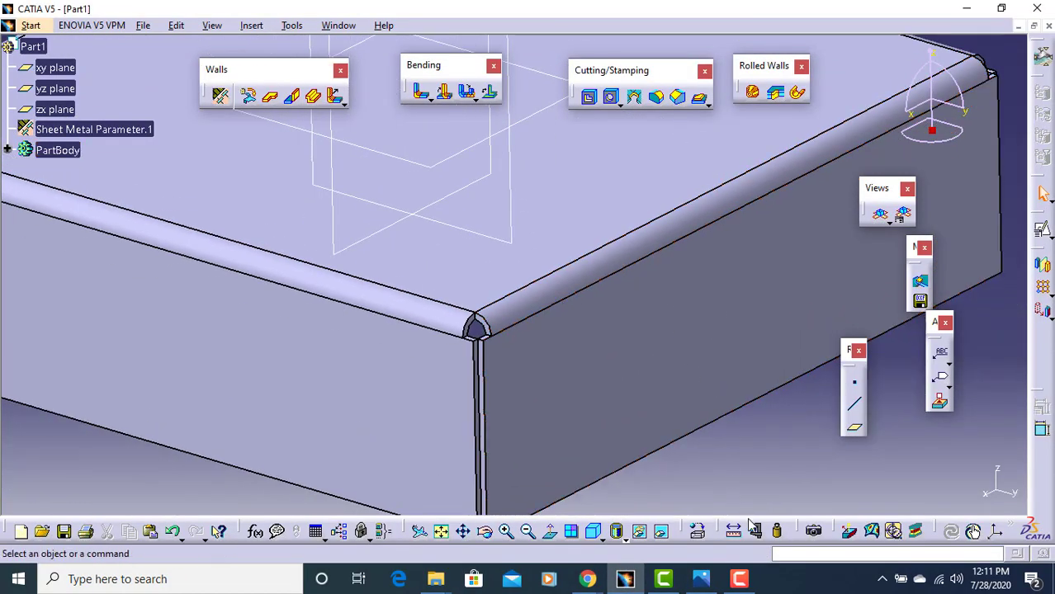
pyautogui.click(733, 530)
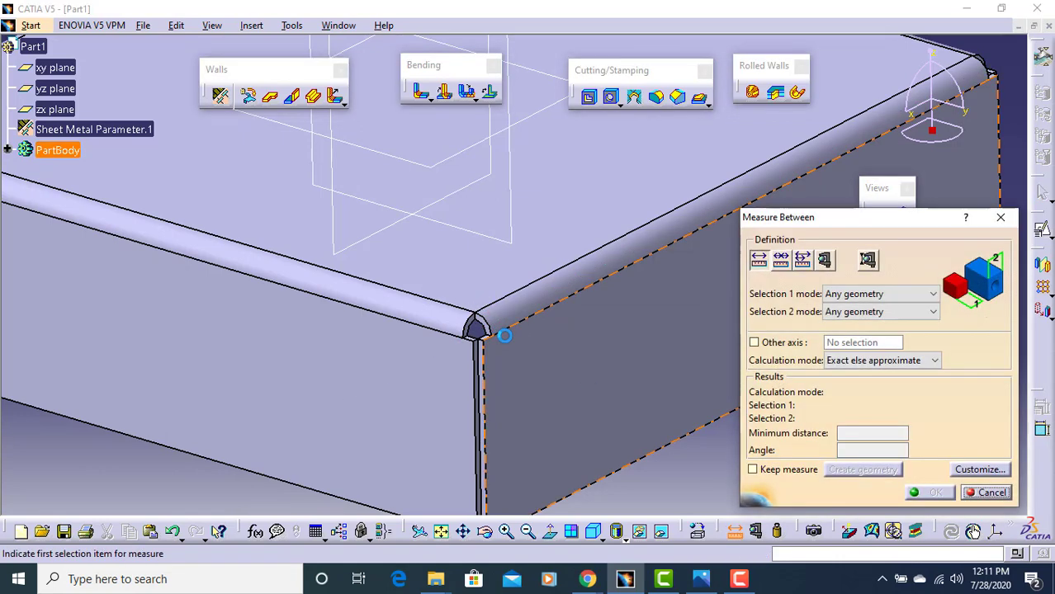
pyautogui.click(510, 331)
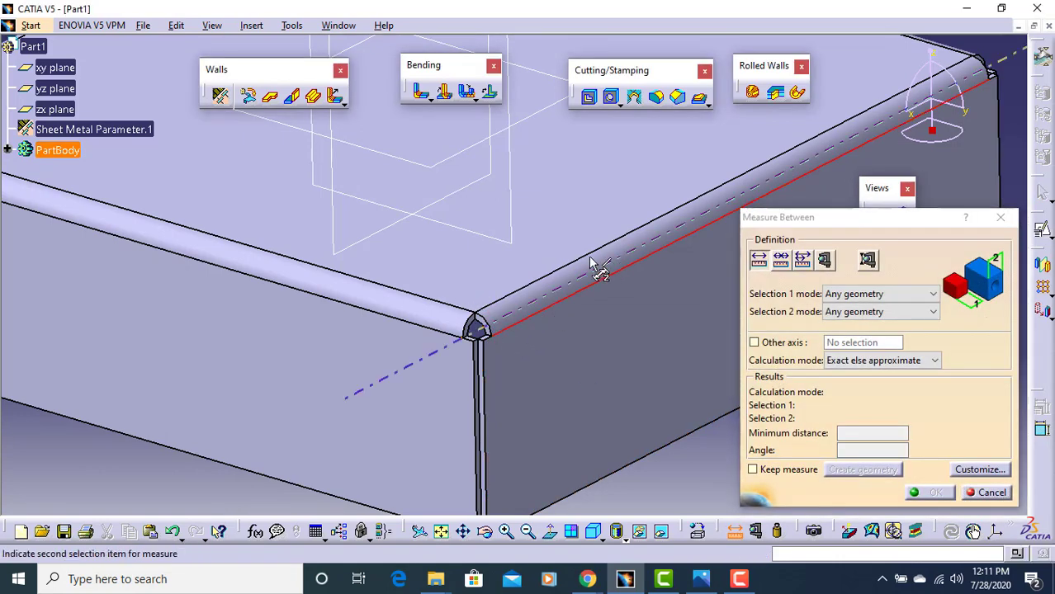
pyautogui.moveTo(601, 266); pyautogui.dragTo(448, 219, button='middle')
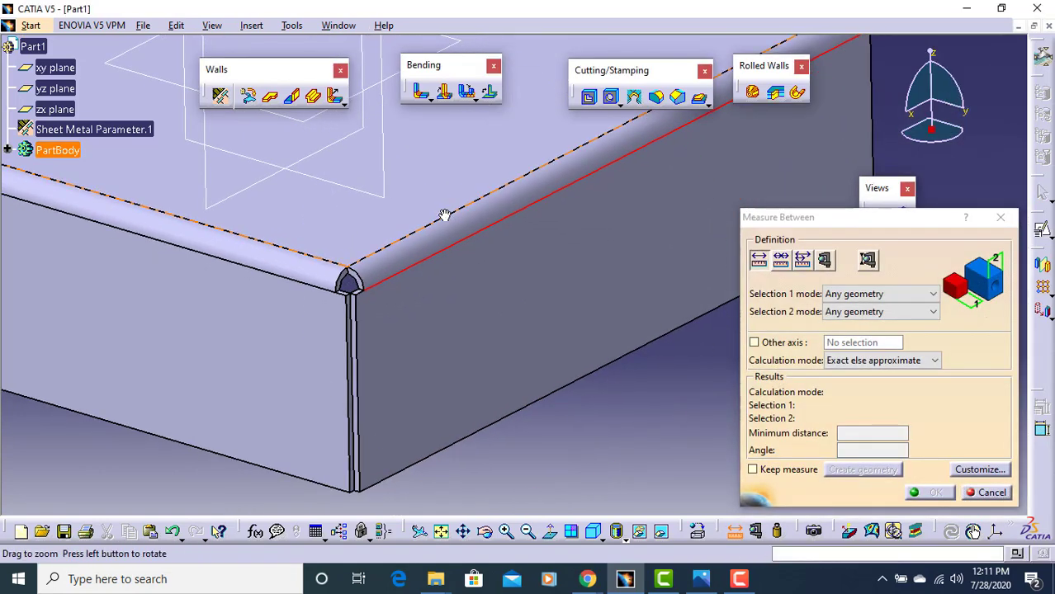
pyautogui.click(344, 292)
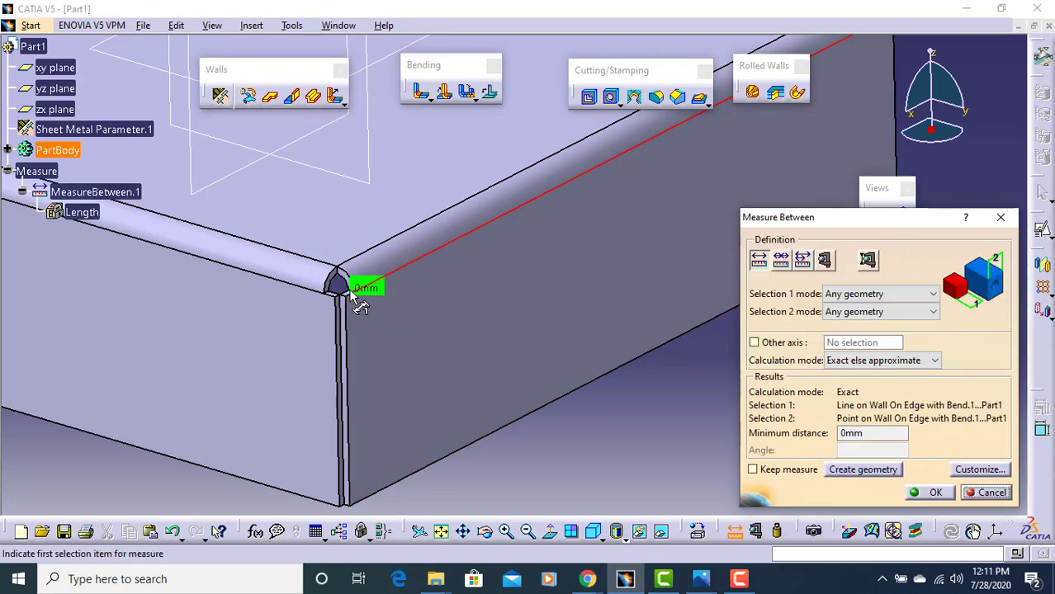
pyautogui.moveTo(449, 309); pyautogui.dragTo(611, 225, button='middle')
pyautogui.click(652, 198)
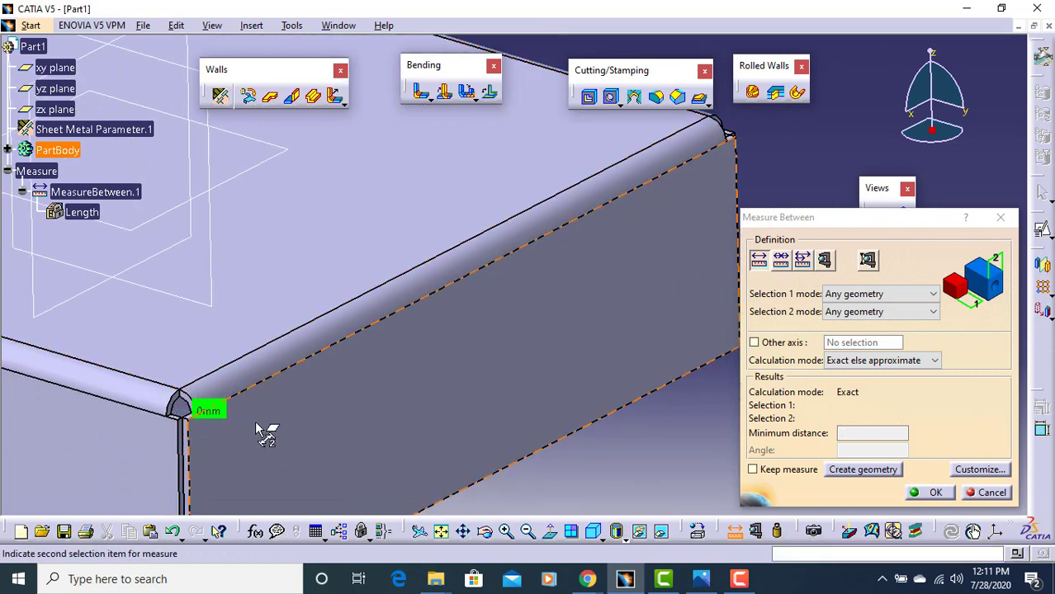
pyautogui.press('Escape')
# Step: Measure the distance between the two upper corner points of the side wall, just below the bend
pyautogui.moveTo(331, 370); pyautogui.dragTo(447, 345, button='middle')
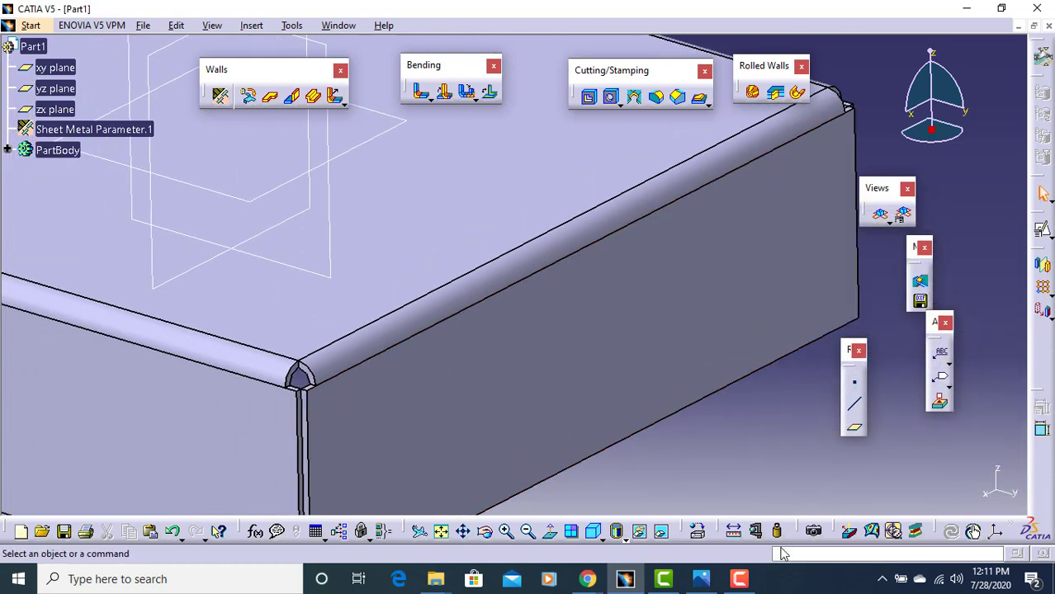
pyautogui.click(739, 534)
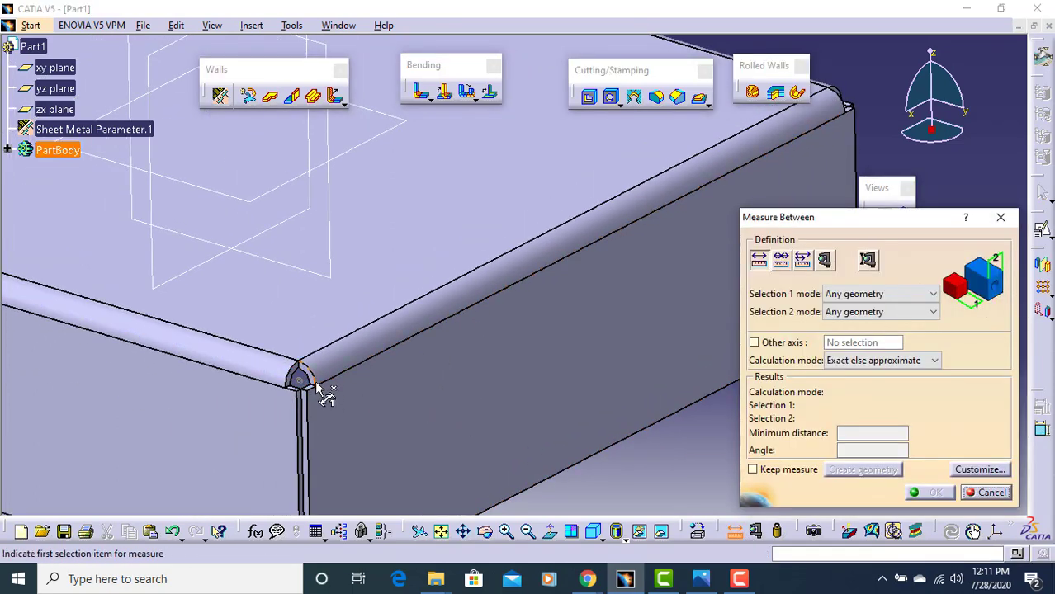
pyautogui.click(318, 394)
pyautogui.moveTo(384, 352); pyautogui.dragTo(176, 444, button='middle')
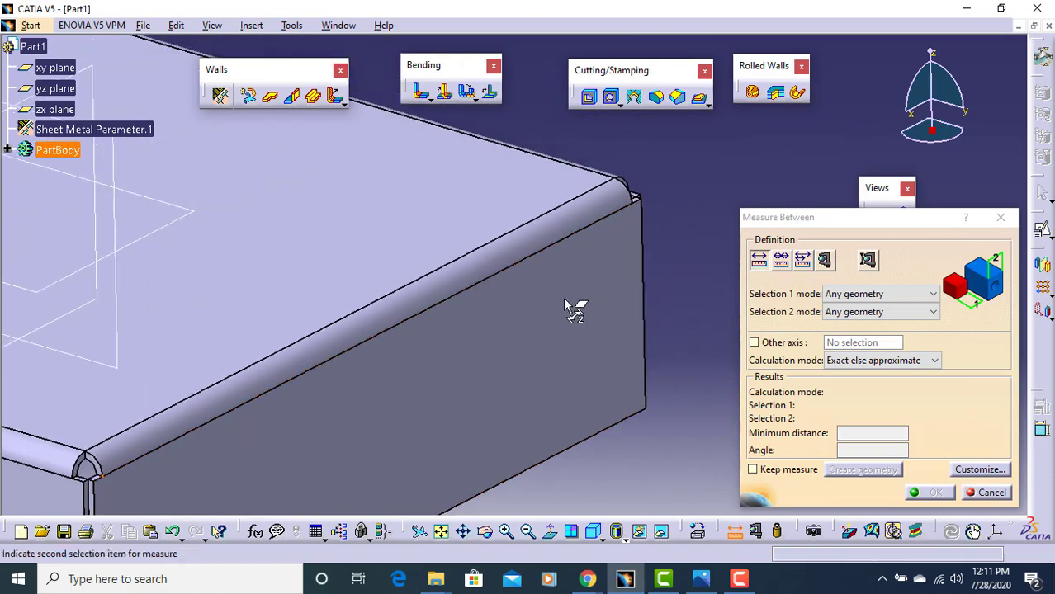
pyautogui.click(632, 206)
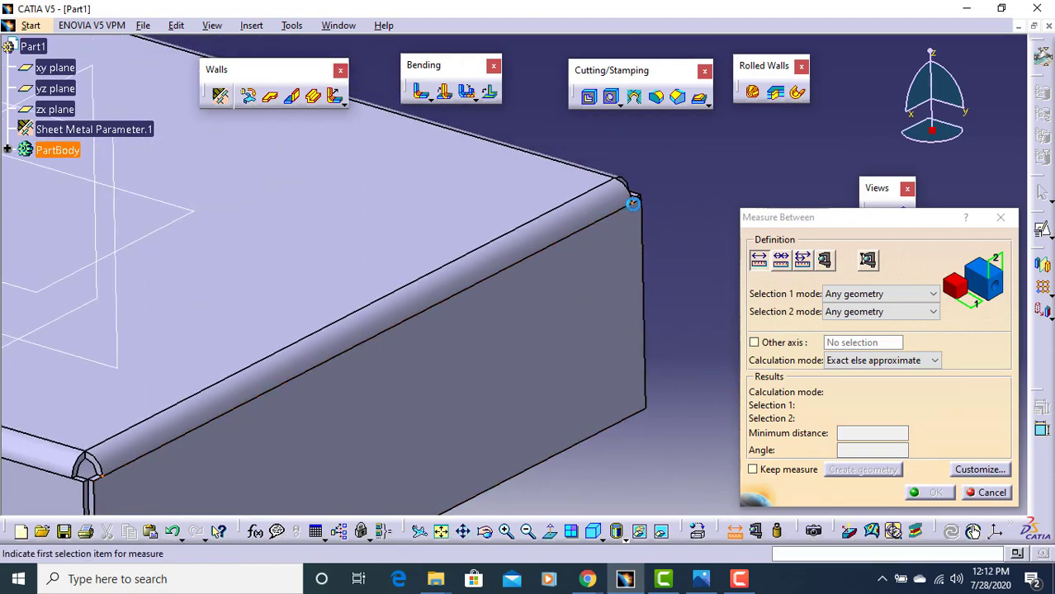
pyautogui.moveTo(516, 384); pyautogui.dragTo(570, 356, button='middle')
pyautogui.moveTo(477, 297); pyautogui.dragTo(472, 272, button='middle')
pyautogui.moveTo(470, 340); pyautogui.dragTo(471, 332, button='middle')
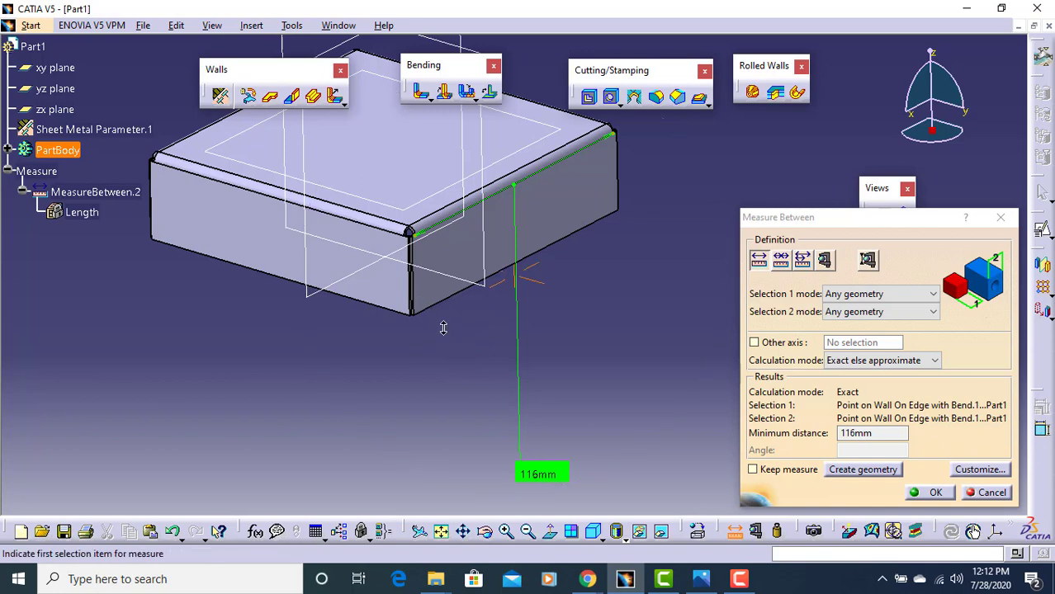
pyautogui.moveTo(444, 328); pyautogui.dragTo(519, 346, button='middle')
pyautogui.press('Escape')
# Step: Edit the four side walls' Wall On Edge definition to use Monodirectional clearance with a 2 mm clearance value
pyautogui.doubleClick(490, 272)
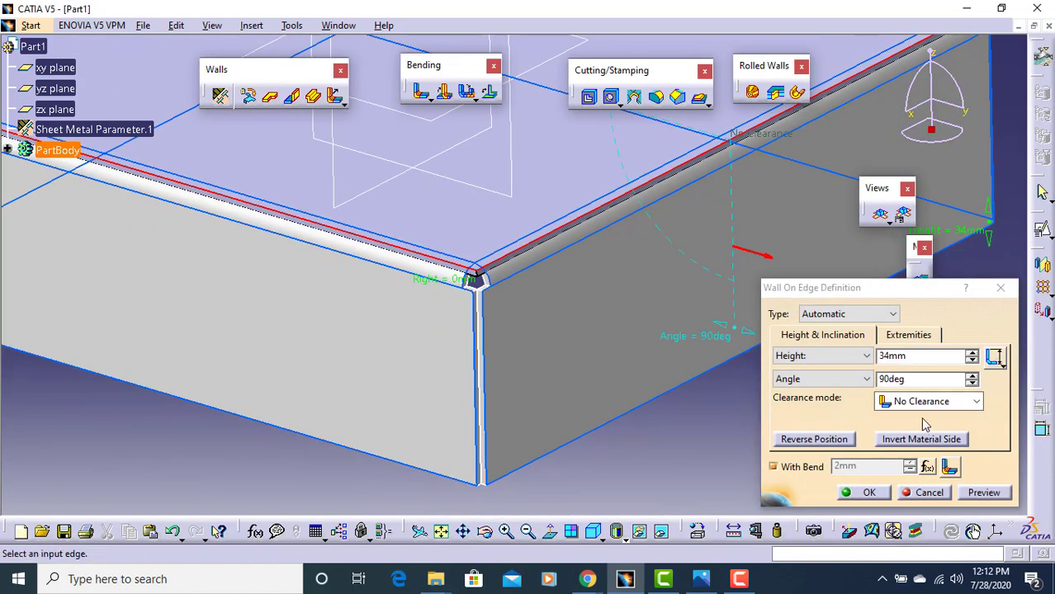
pyautogui.moveTo(586, 294); pyautogui.dragTo(652, 355, button='middle')
pyautogui.click(920, 400)
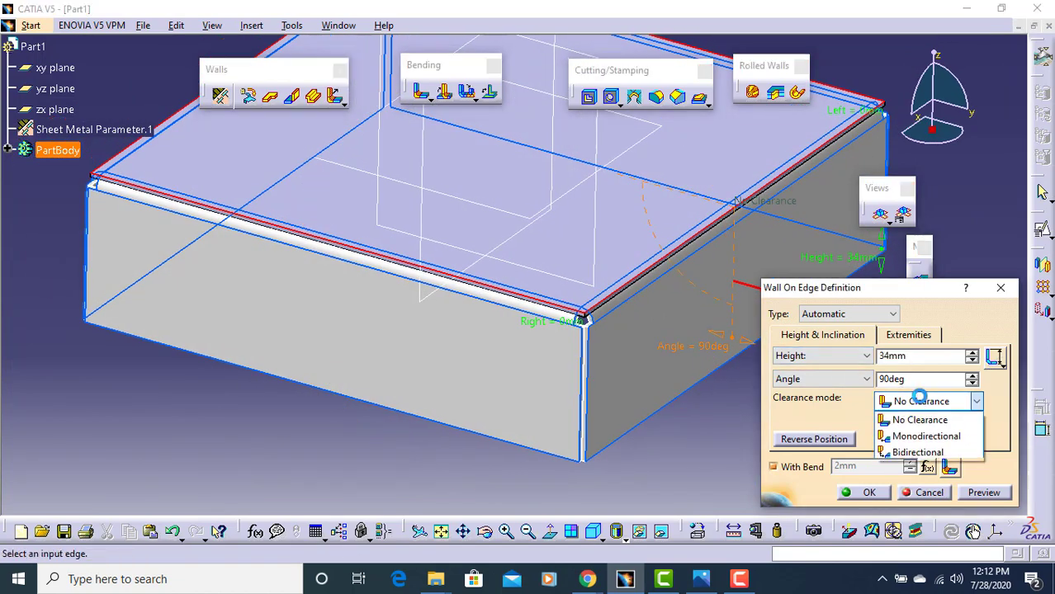
pyautogui.click(903, 437)
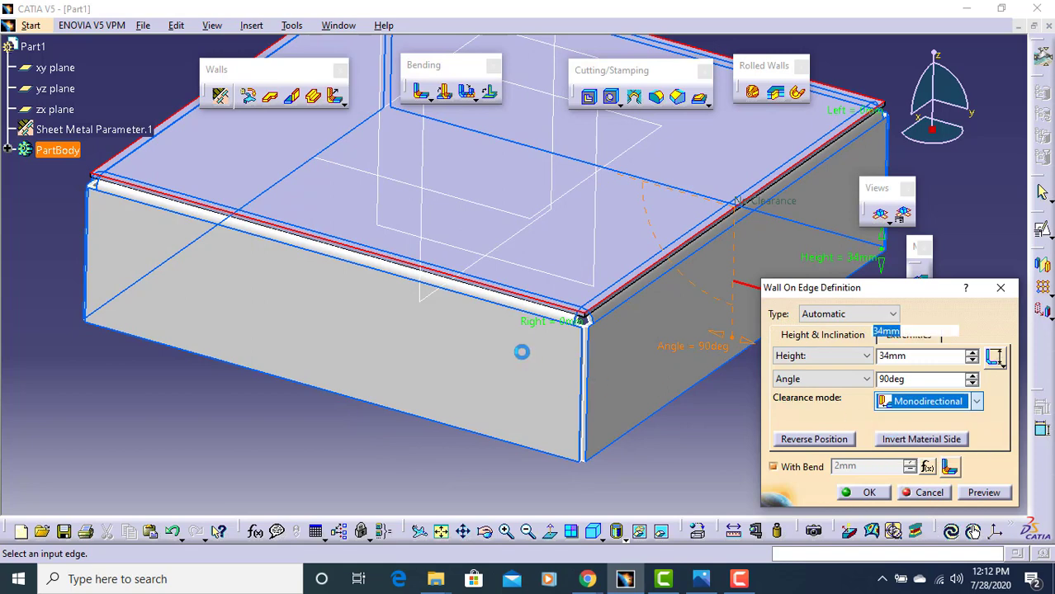
pyautogui.moveTo(576, 334); pyautogui.dragTo(464, 285, button='middle')
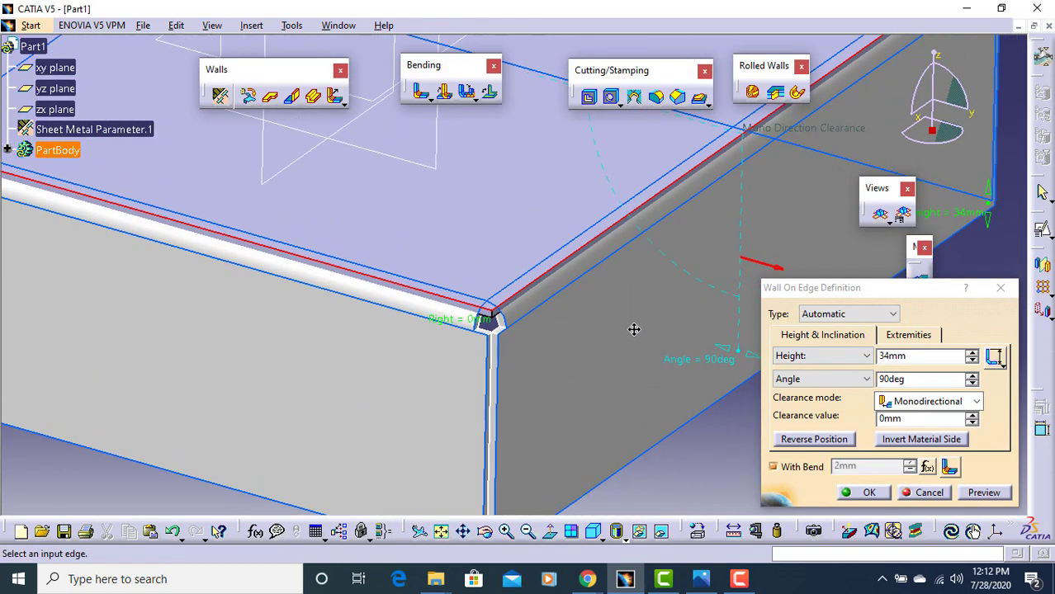
pyautogui.click(971, 415)
pyautogui.click(969, 415)
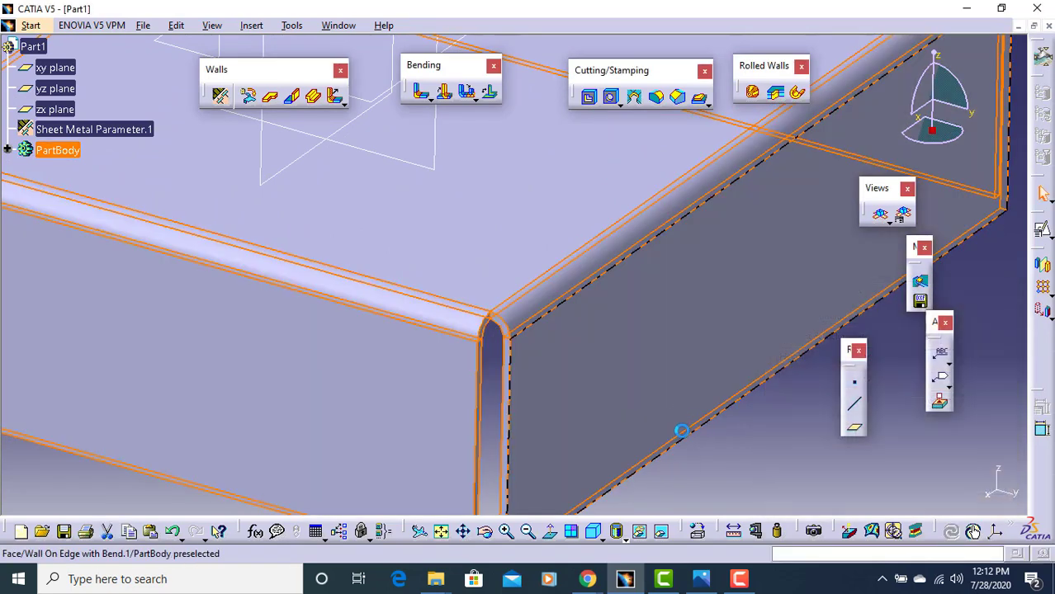
pyautogui.moveTo(784, 426); pyautogui.dragTo(763, 401, button='middle')
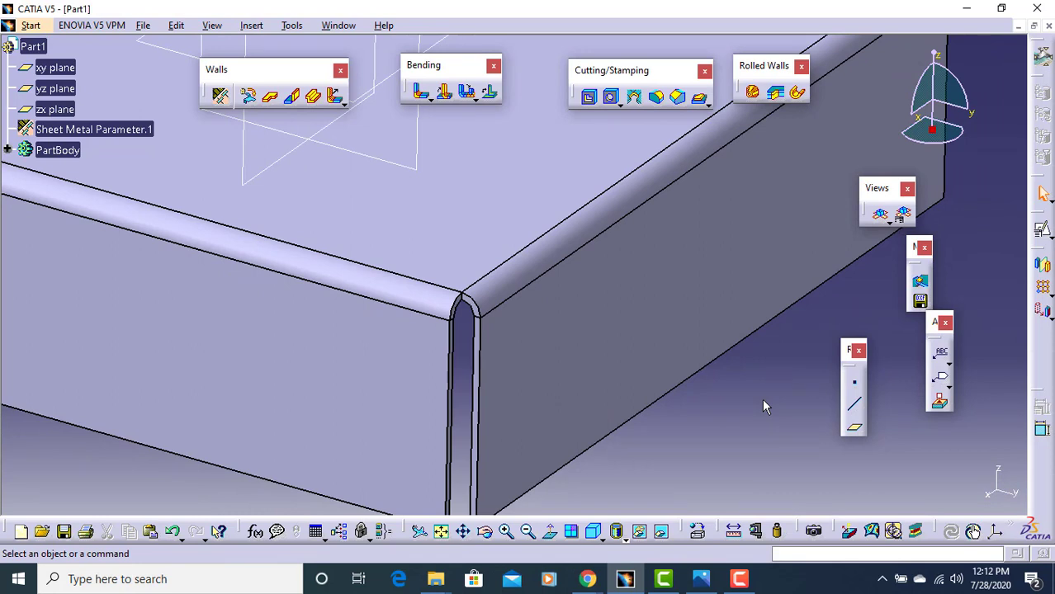
# Step: Measure one edge of the top face between its corner points and inspect the open corner gap
pyautogui.moveTo(483, 218); pyautogui.dragTo(578, 400, button='middle')
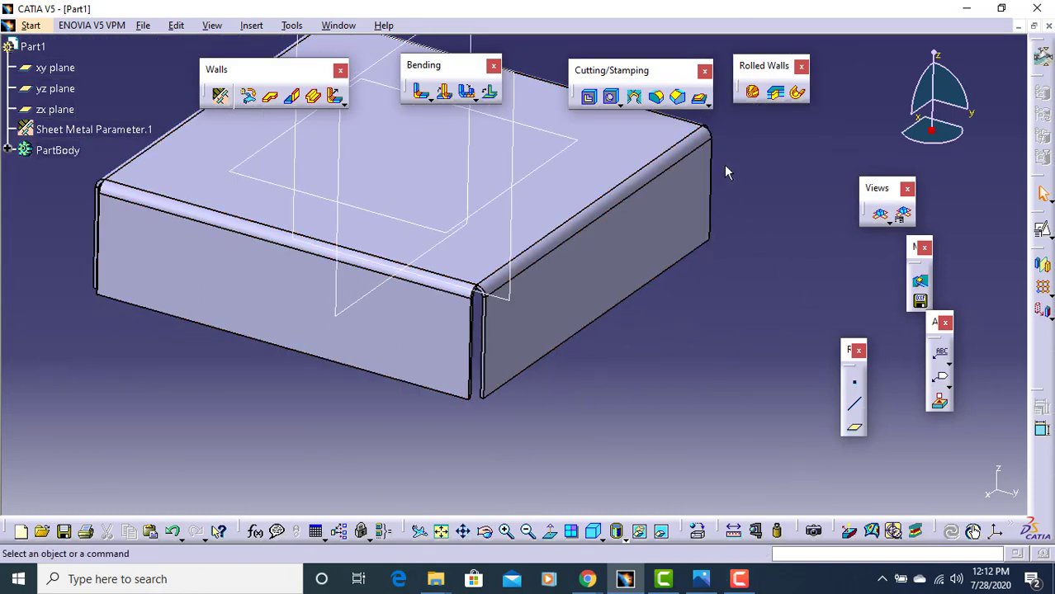
pyautogui.moveTo(808, 254); pyautogui.dragTo(798, 292, button='middle')
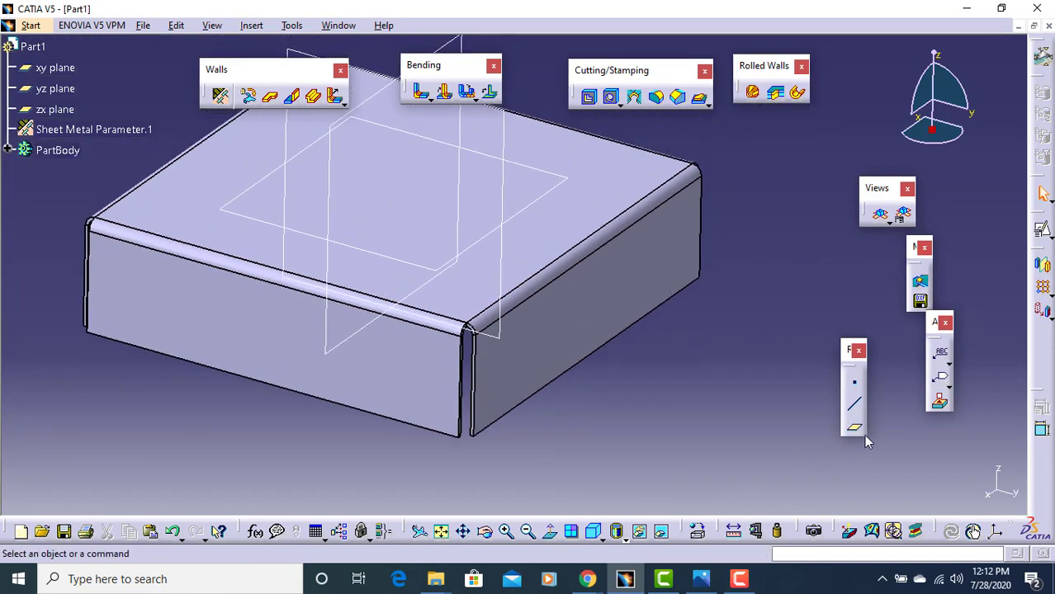
pyautogui.click(733, 530)
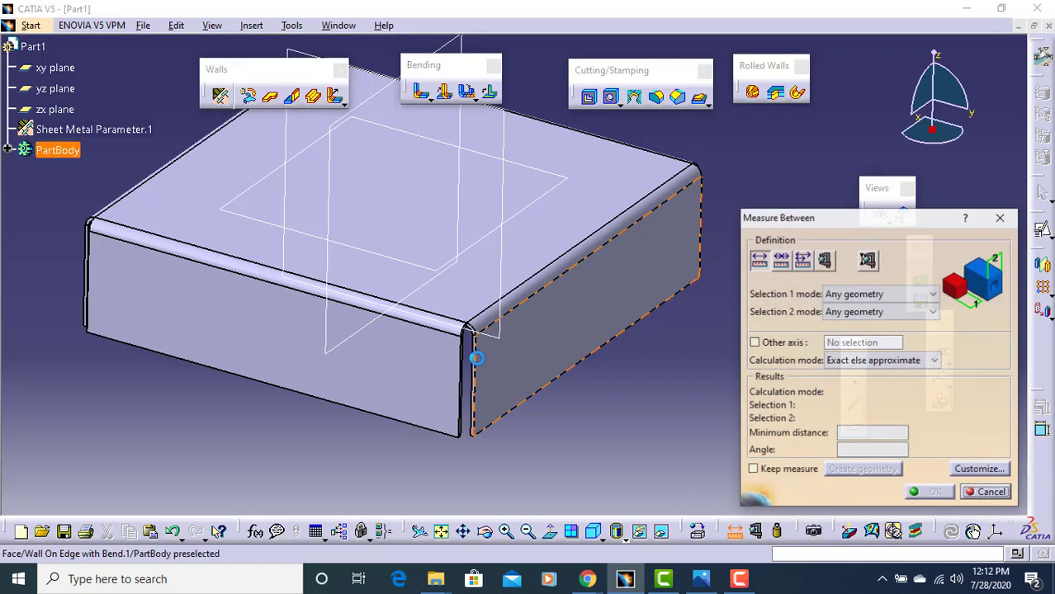
pyautogui.click(471, 328)
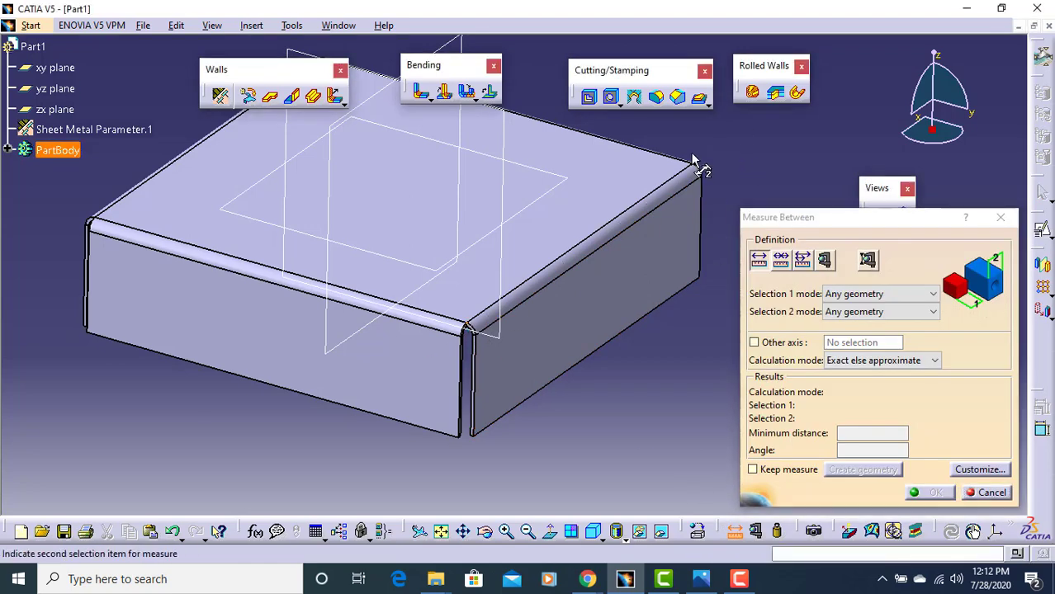
pyautogui.moveTo(567, 293); pyautogui.dragTo(568, 325, button='middle')
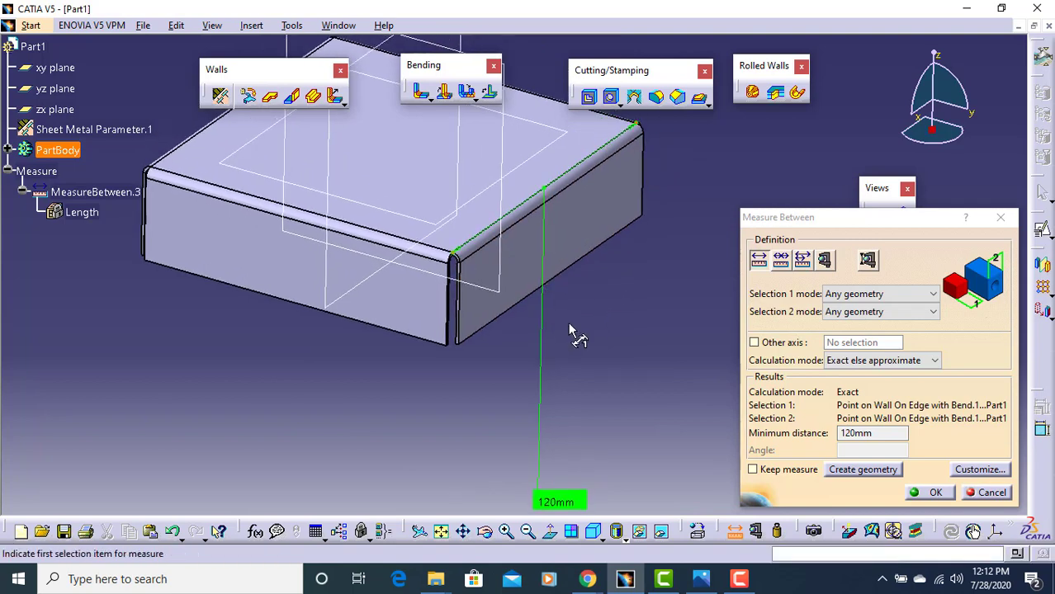
pyautogui.press('Escape')
pyautogui.moveTo(606, 287); pyautogui.dragTo(627, 203, button='middle')
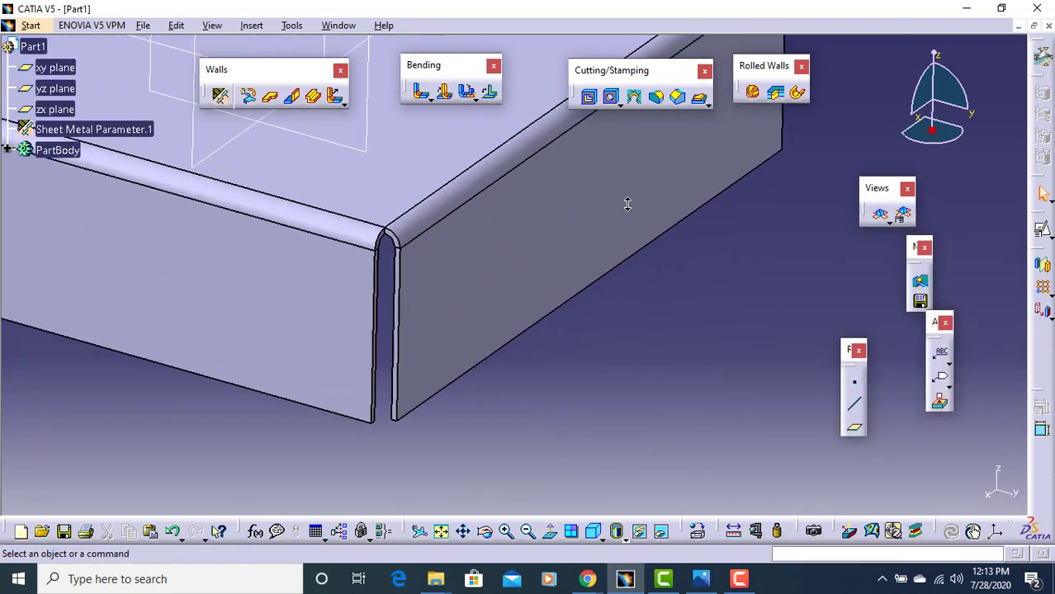
# Step: Measure the adjacent edge of the top face between its two corner points
pyautogui.moveTo(532, 266); pyautogui.dragTo(667, 378, button='middle')
pyautogui.moveTo(622, 305); pyautogui.dragTo(636, 383, button='middle')
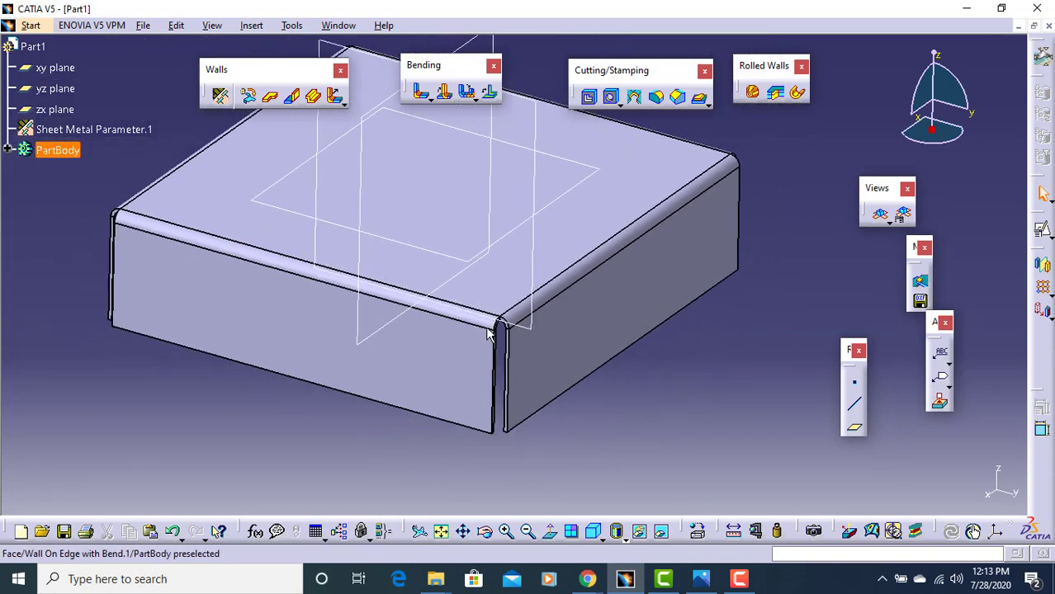
pyautogui.moveTo(489, 332); pyautogui.dragTo(532, 332, button='middle')
pyautogui.moveTo(458, 324); pyautogui.dragTo(534, 357, button='middle')
pyautogui.click(728, 535)
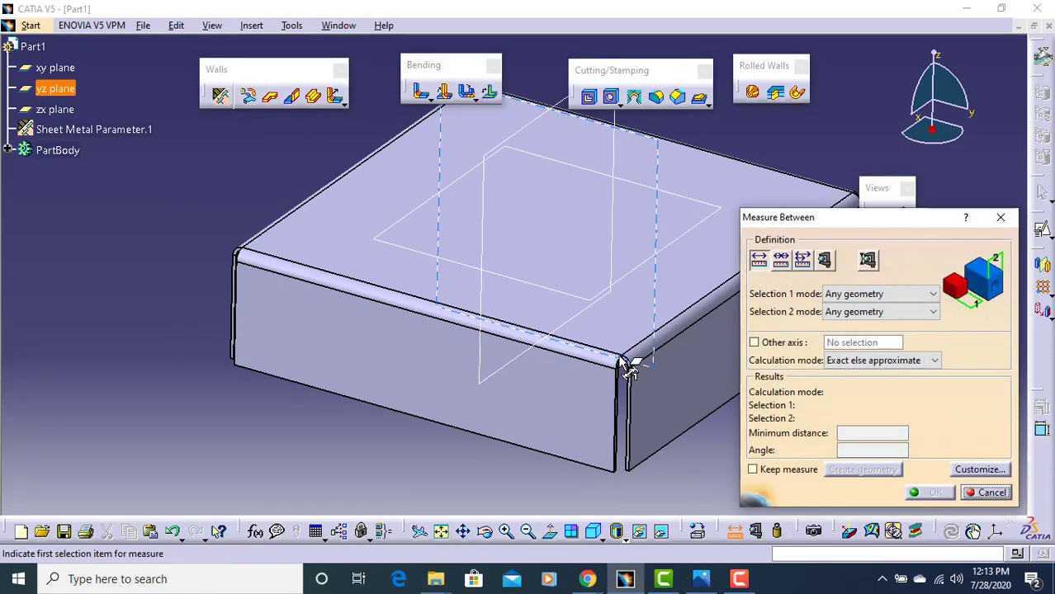
pyautogui.click(624, 372)
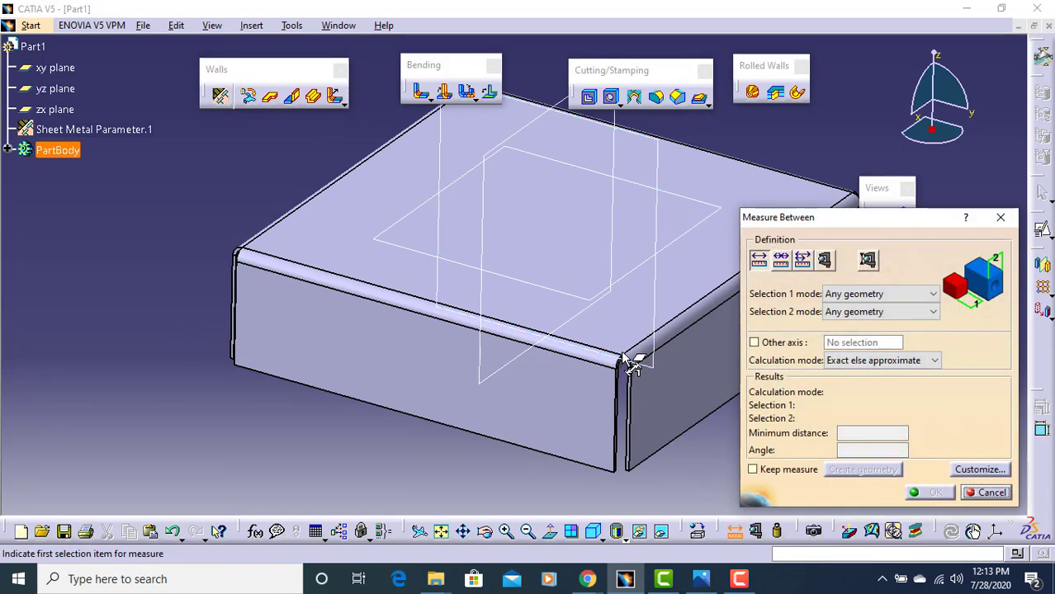
pyautogui.click(248, 254)
pyautogui.moveTo(365, 275); pyautogui.dragTo(304, 273, button='middle')
pyautogui.press('Escape')
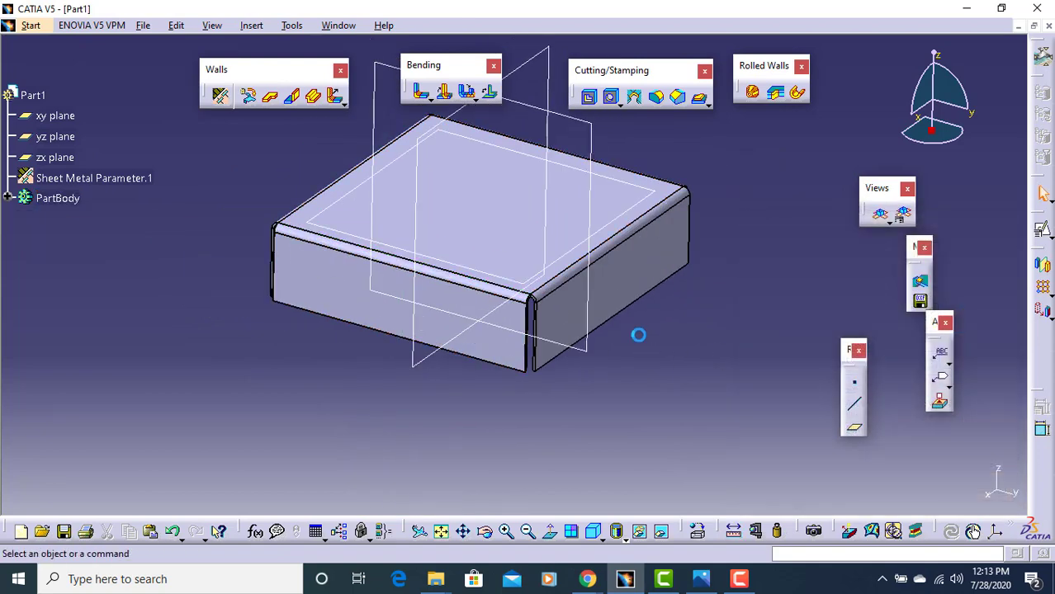
# Step: Examine the Assignment 4 drawing for the shape and dimensions of the stepped flanges on the side walls
pyautogui.moveTo(658, 340); pyautogui.dragTo(673, 285, button='middle')
pyautogui.moveTo(603, 380); pyautogui.dragTo(582, 369, button='middle')
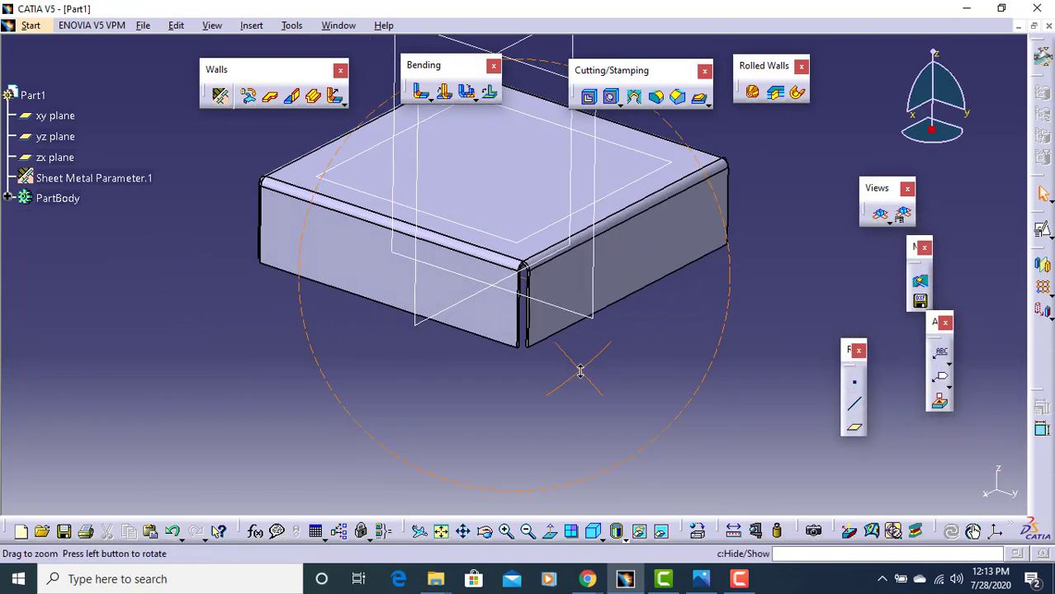
pyautogui.click(701, 578)
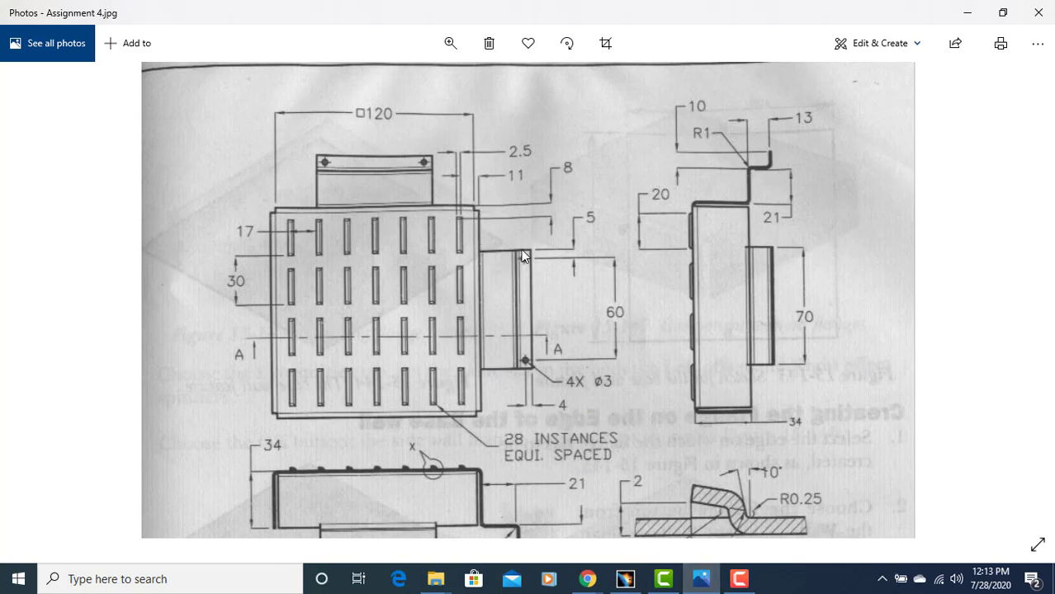
pyautogui.scroll(-1, 536, 264)
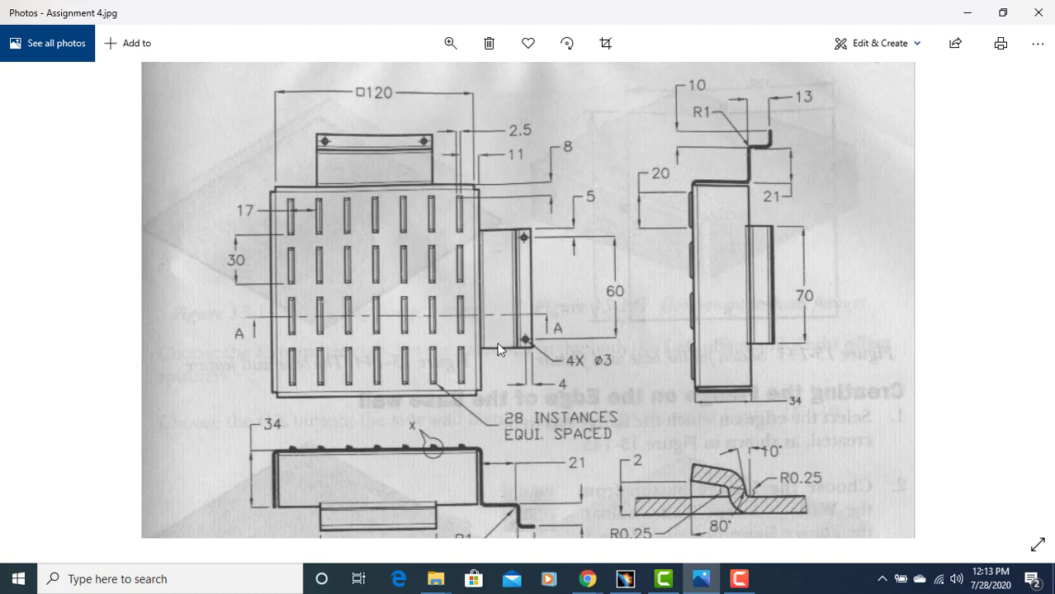
pyautogui.scroll(-1, 490, 423)
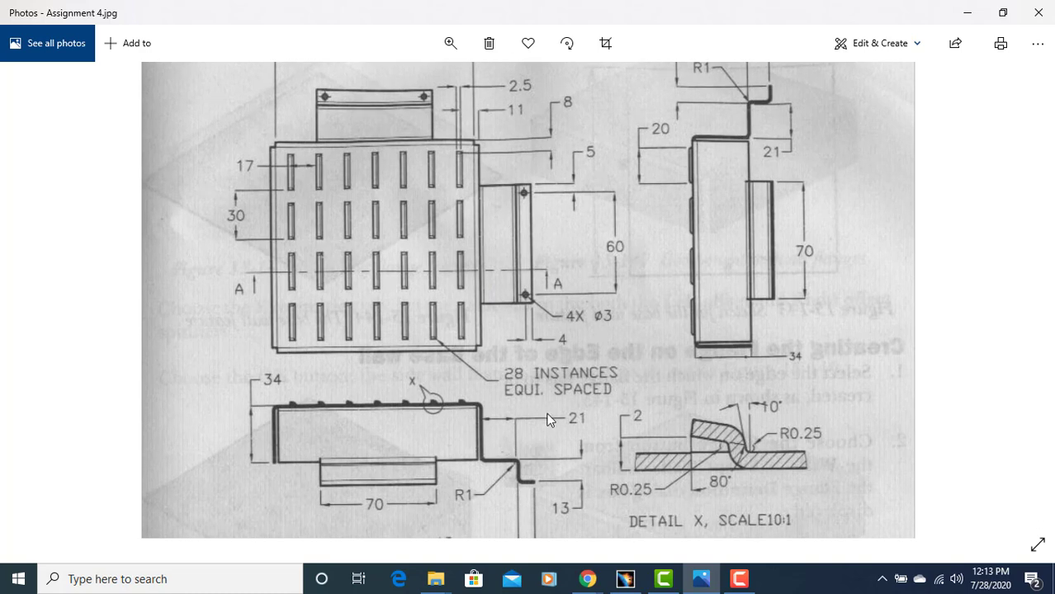
pyautogui.scroll(-1, 544, 417)
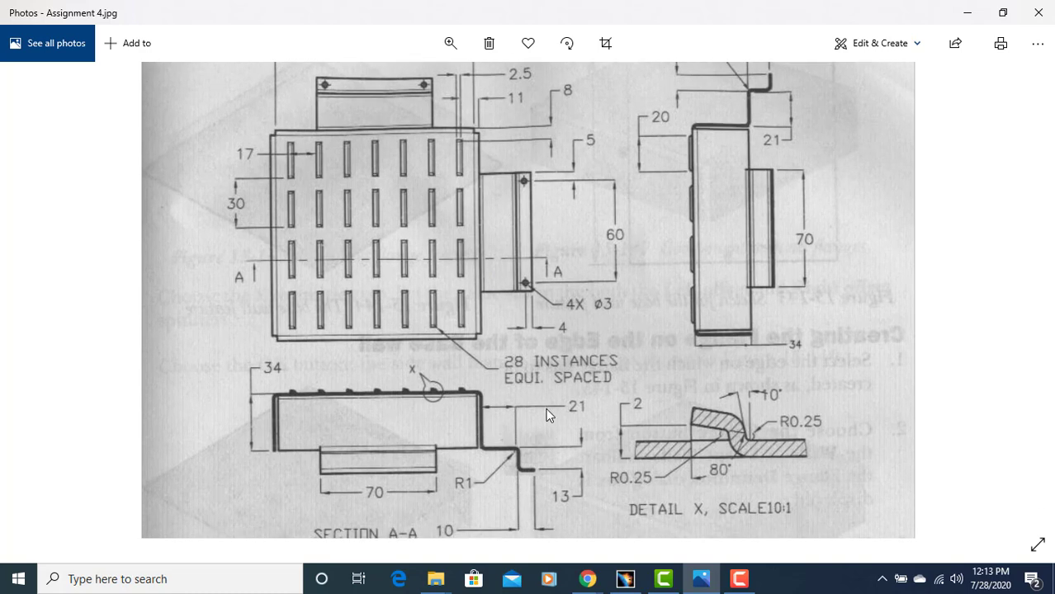
pyautogui.click(625, 578)
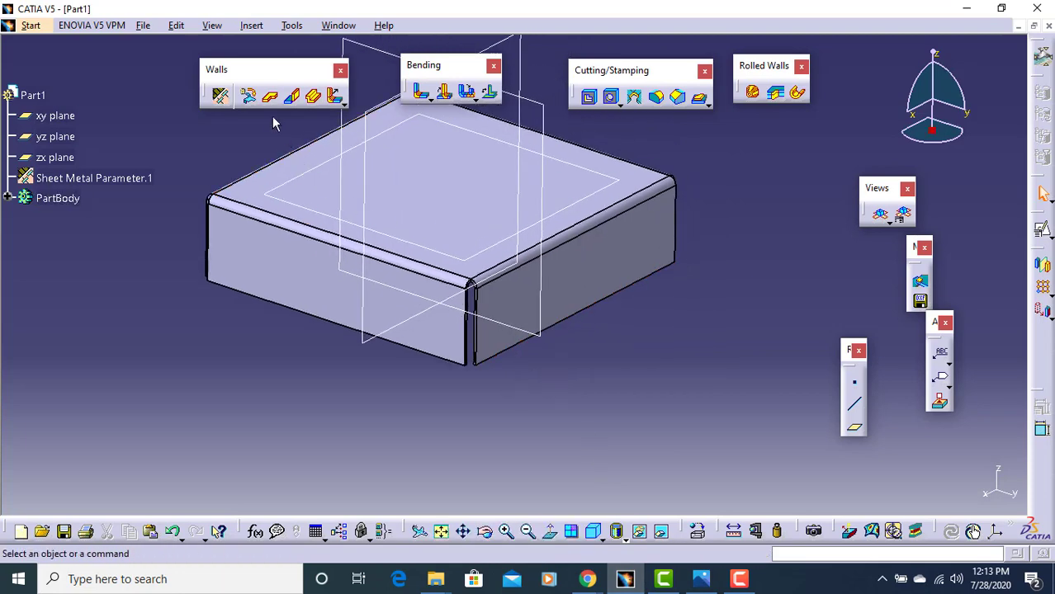
# Step: Start a Wall On Edge along the lower edge of one side wall and reverse its position so the flange points outward
pyautogui.click(293, 96)
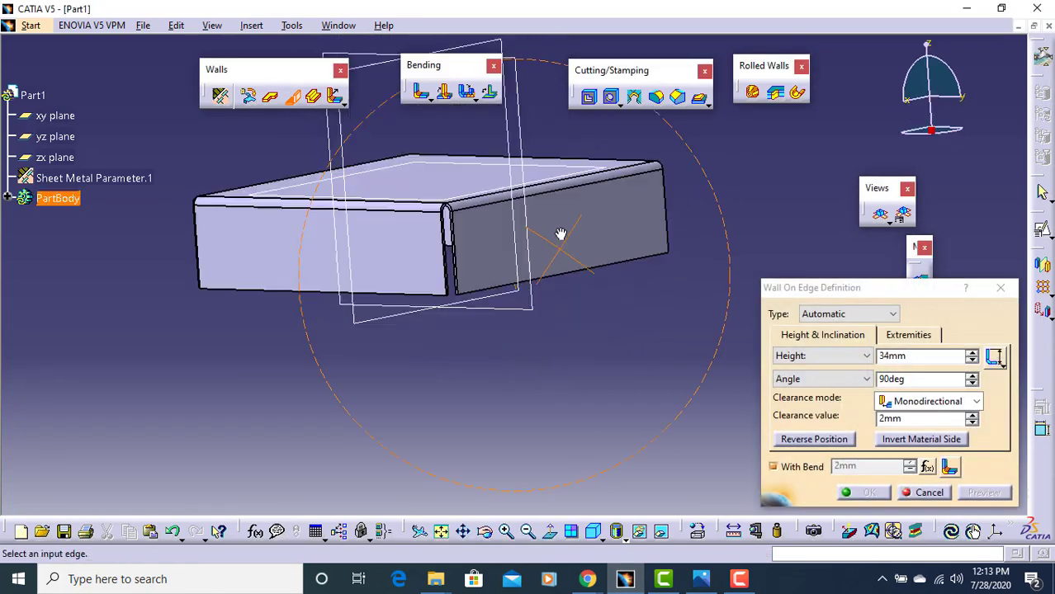
pyautogui.moveTo(561, 236); pyautogui.dragTo(596, 193, button='middle')
pyautogui.click(573, 225)
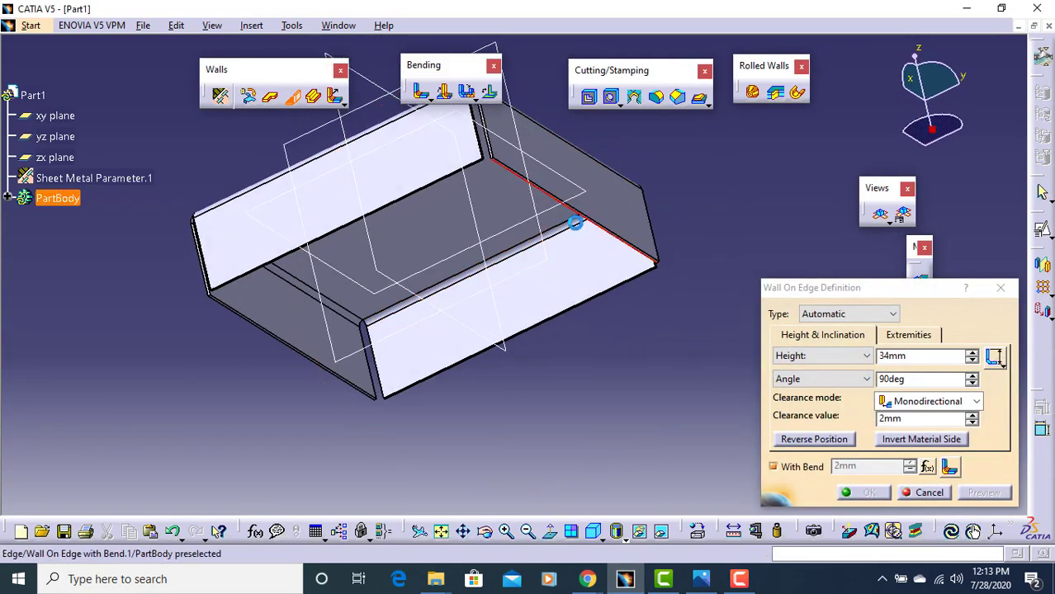
pyautogui.moveTo(569, 231); pyautogui.dragTo(564, 349, button='middle')
pyautogui.click(800, 440)
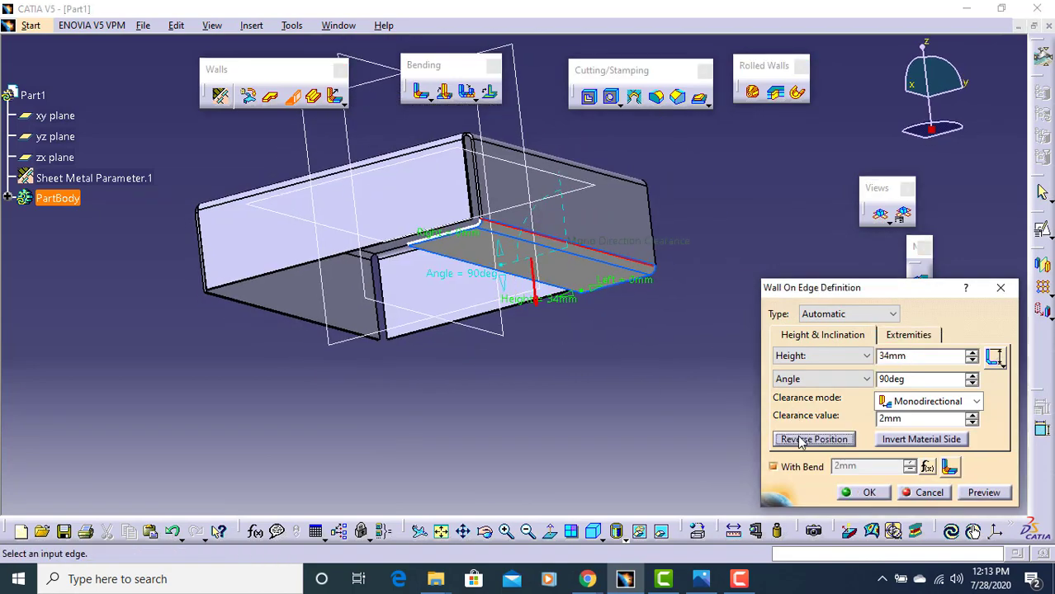
pyautogui.moveTo(490, 283); pyautogui.dragTo(507, 380, button='middle')
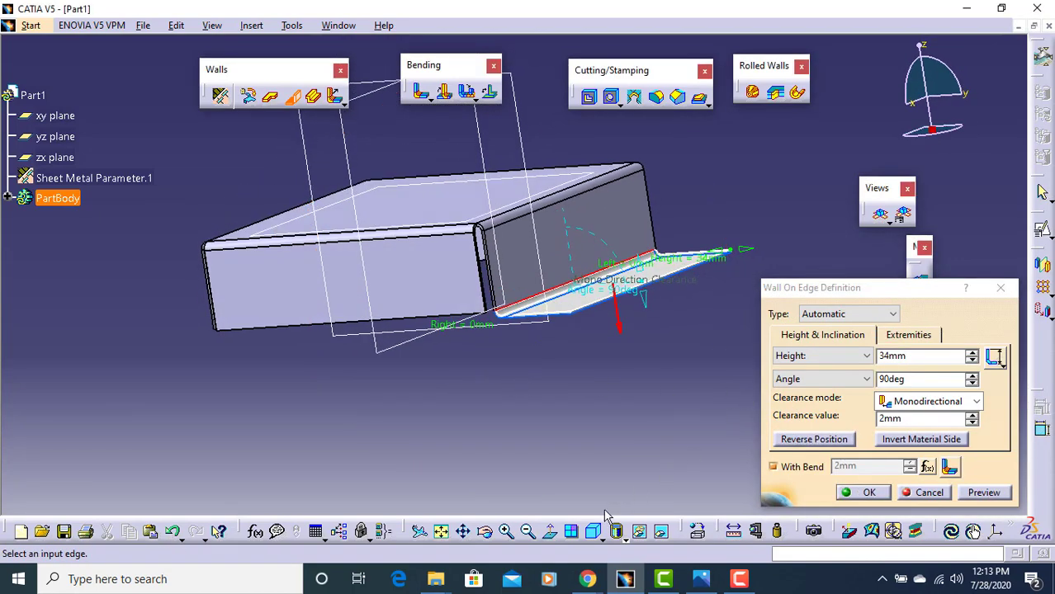
# Step: Check the flange depth in the drawing, set the wall height to 21 mm and create the flange
pyautogui.click(699, 579)
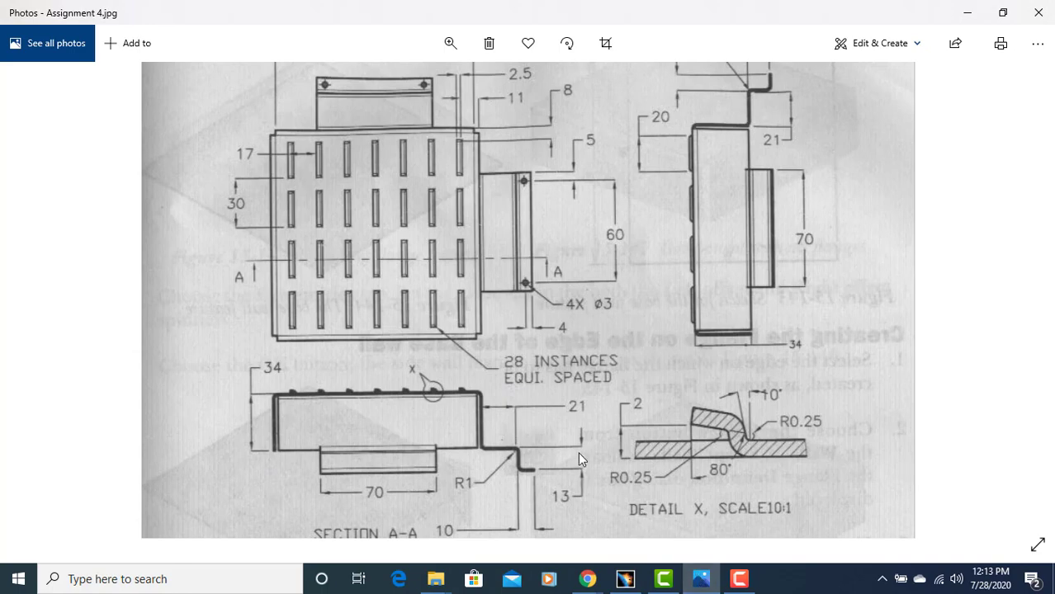
pyautogui.moveTo(578, 452); pyautogui.dragTo(577, 411)
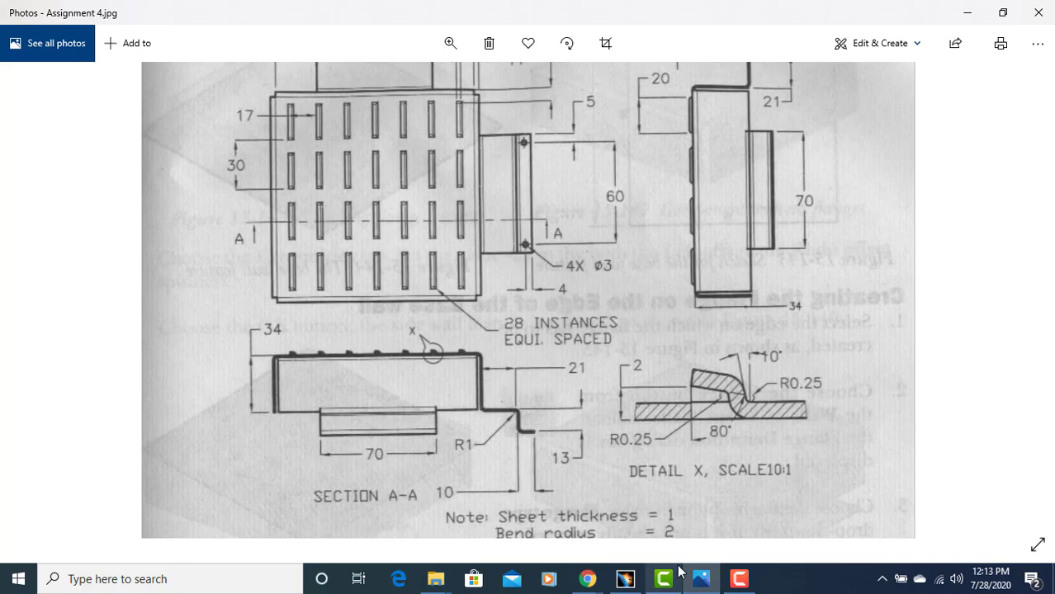
pyautogui.click(625, 580)
pyautogui.doubleClick(893, 356)
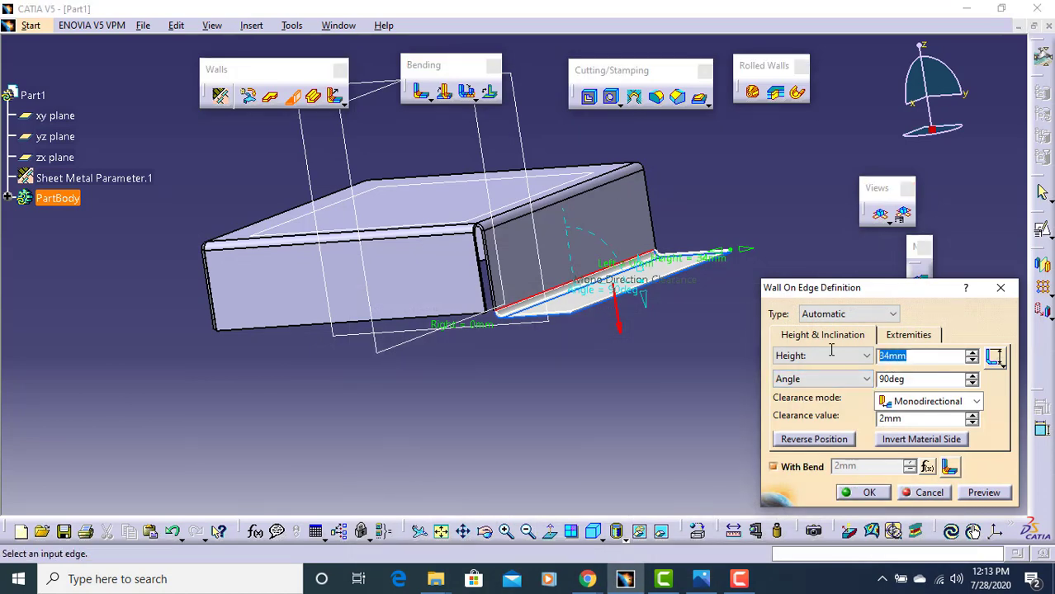
pyautogui.write('21')
pyautogui.click(869, 493)
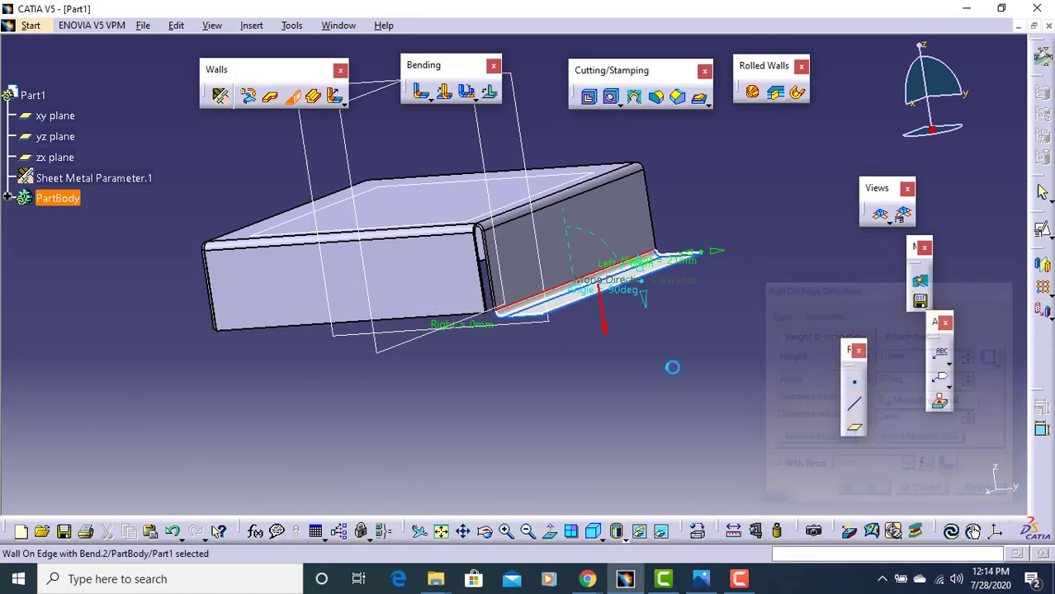
pyautogui.moveTo(587, 325); pyautogui.dragTo(564, 345, button='middle')
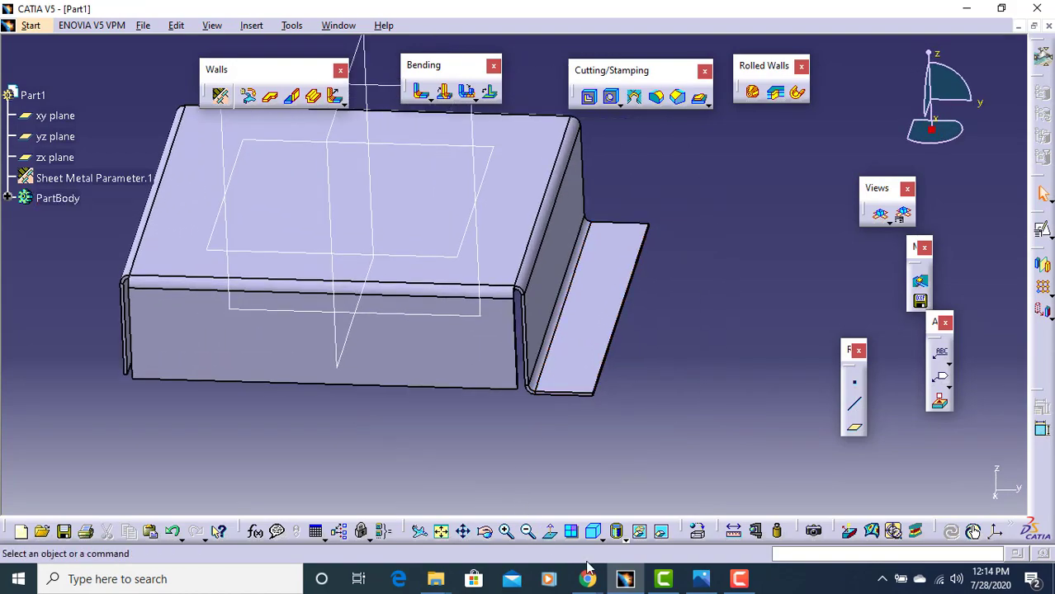
# Step: Examine the Assignment 4 drawing for the width of the side flanges and their position along the side walls
pyautogui.hotkey('alt', 'Tab')
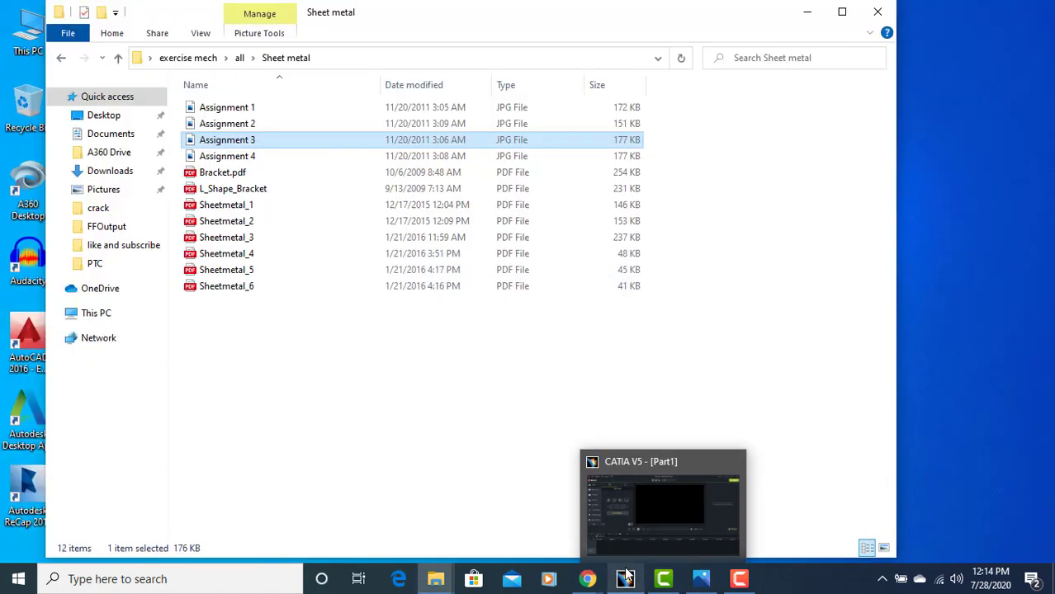
pyautogui.click(701, 578)
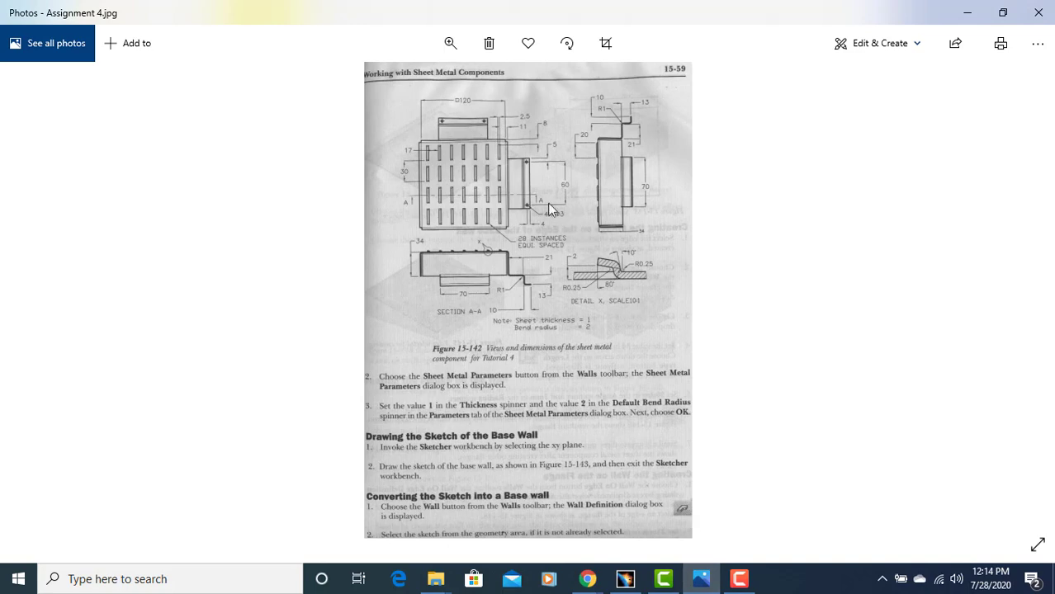
pyautogui.scroll(-1, 528, 179)
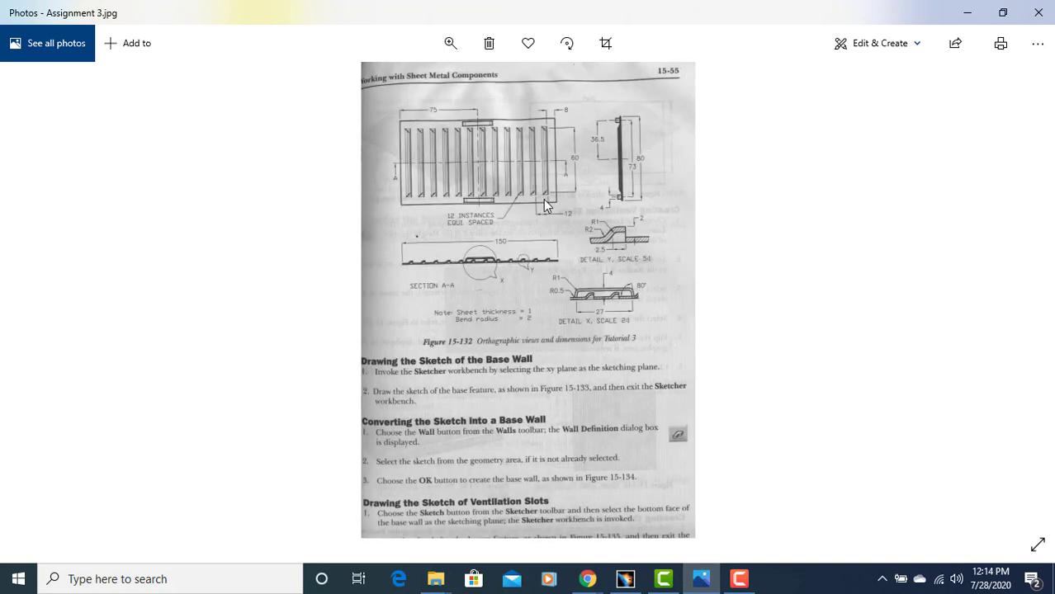
pyautogui.scroll(1, 543, 199)
pyautogui.keyDown('ctrl'); pyautogui.scroll(3, 535, 196); pyautogui.keyUp('ctrl')
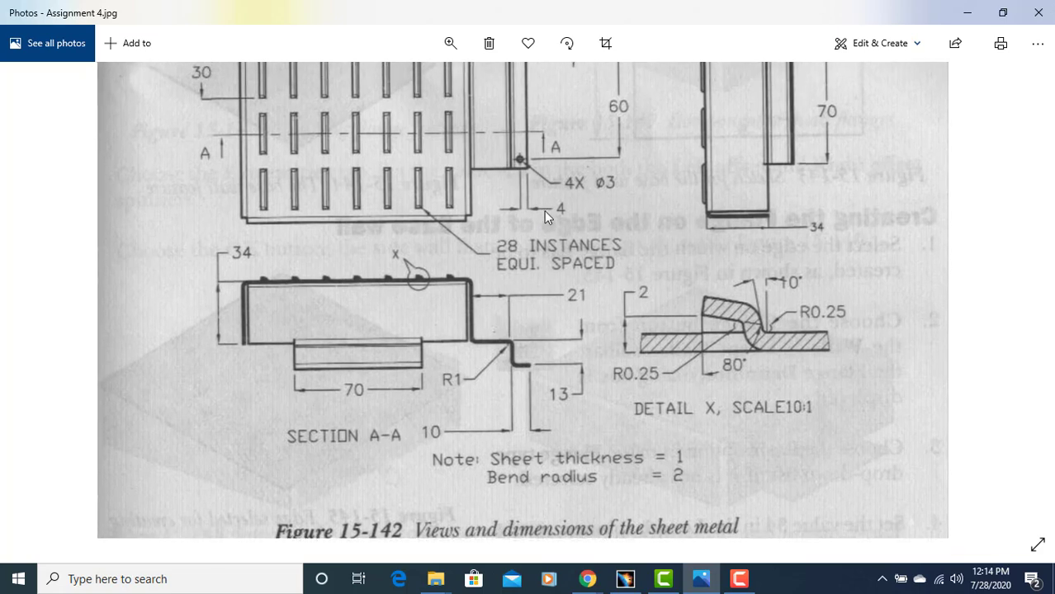
pyautogui.moveTo(544, 211); pyautogui.dragTo(537, 245)
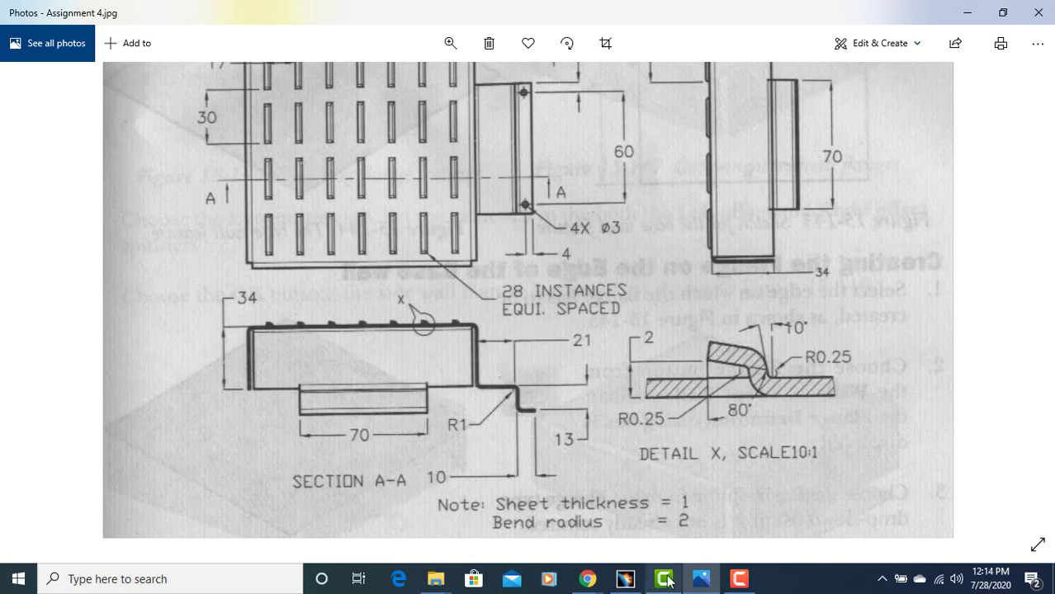
pyautogui.click(631, 580)
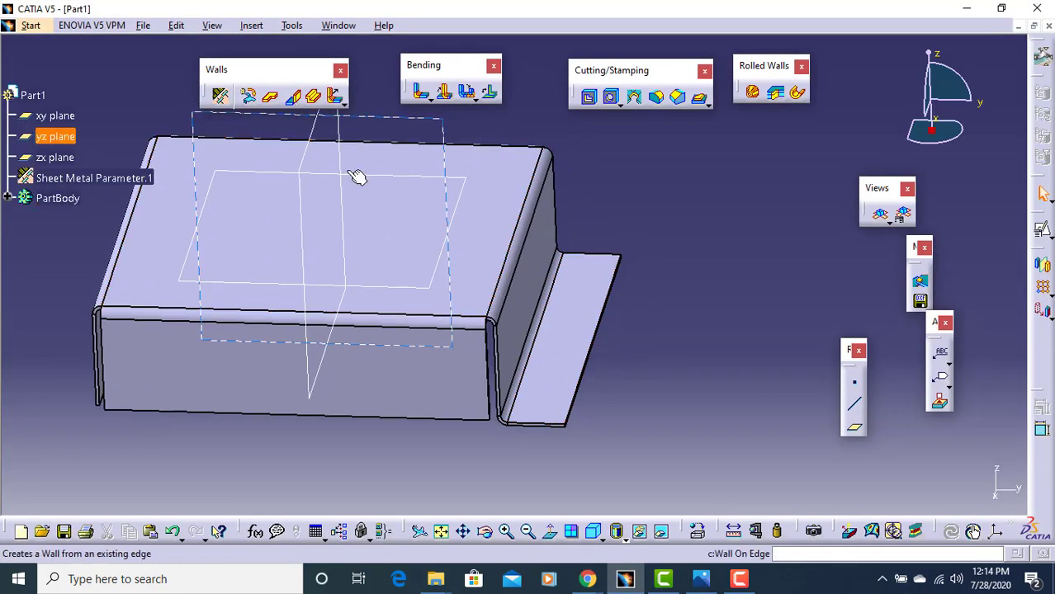
pyautogui.click(665, 580)
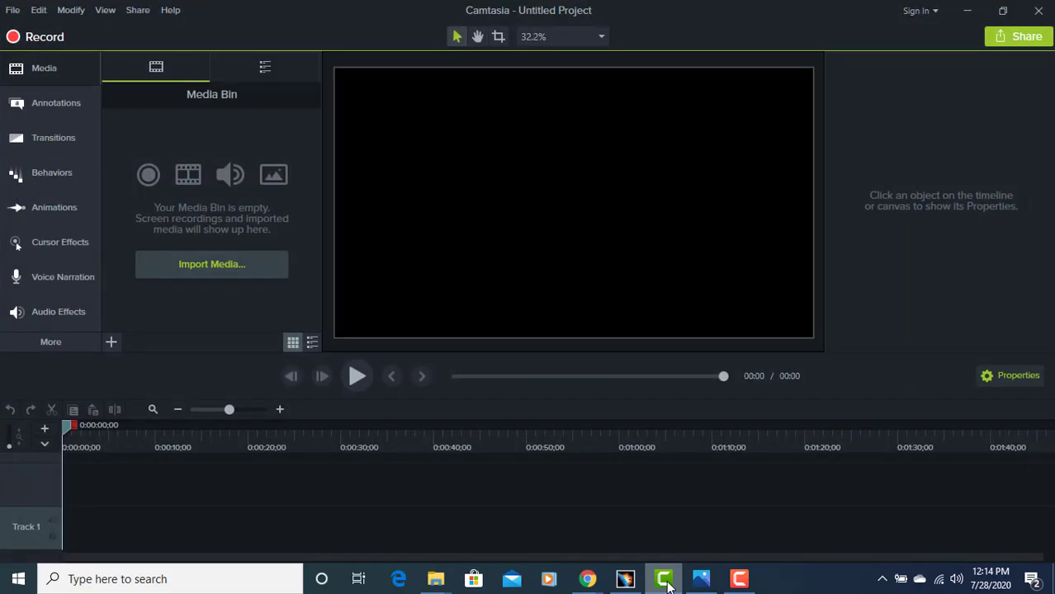
pyautogui.click(668, 582)
pyautogui.click(702, 579)
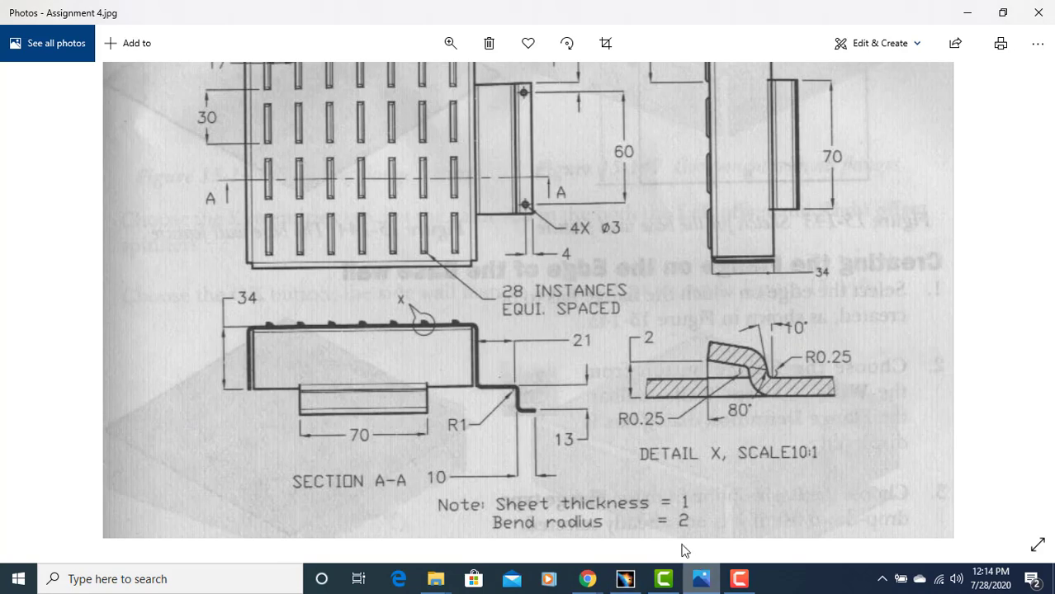
pyautogui.scroll(2, 542, 478)
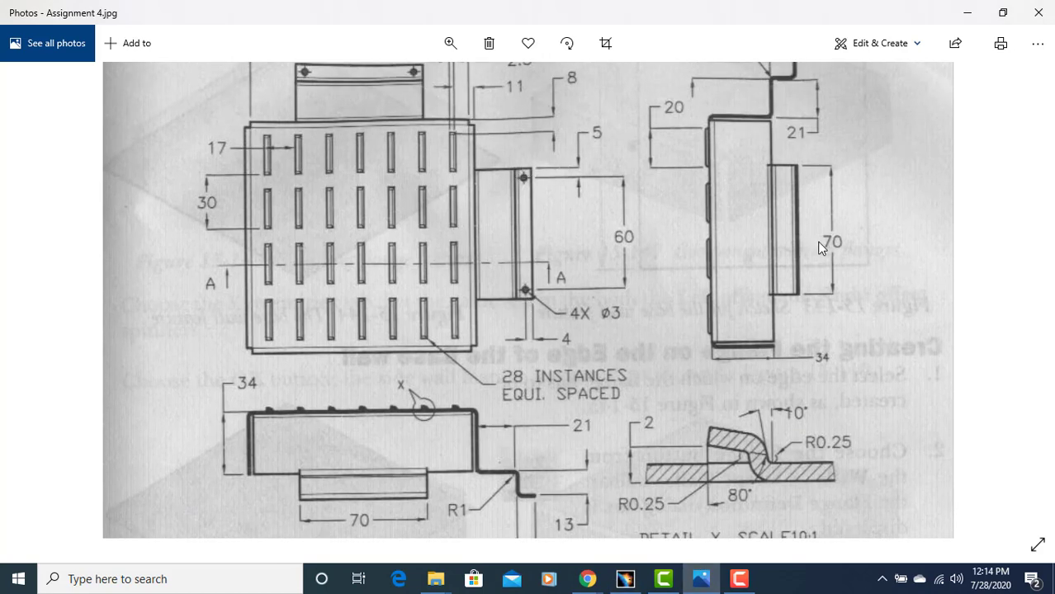
pyautogui.click(698, 583)
# Step: Open the outward flange's Wall On Edge definition for editing and show its extremity limits
pyautogui.click(579, 328)
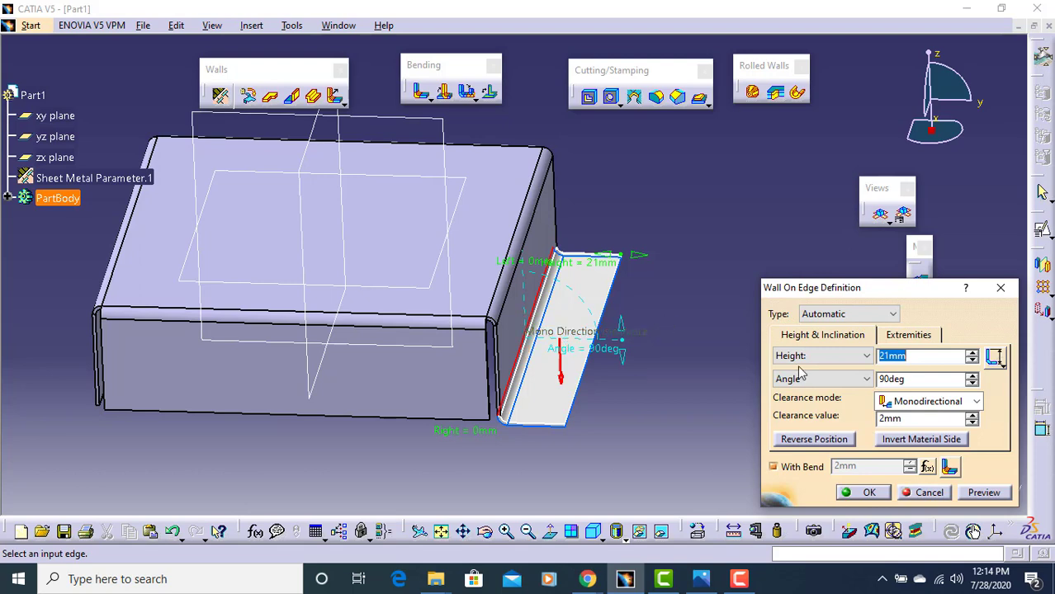
pyautogui.click(711, 582)
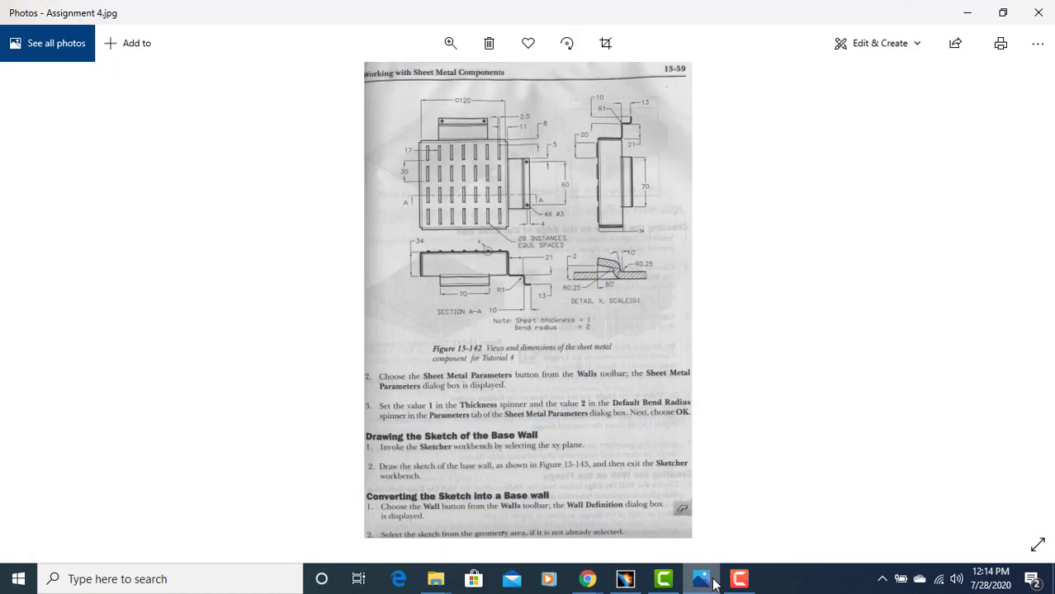
pyautogui.click(715, 583)
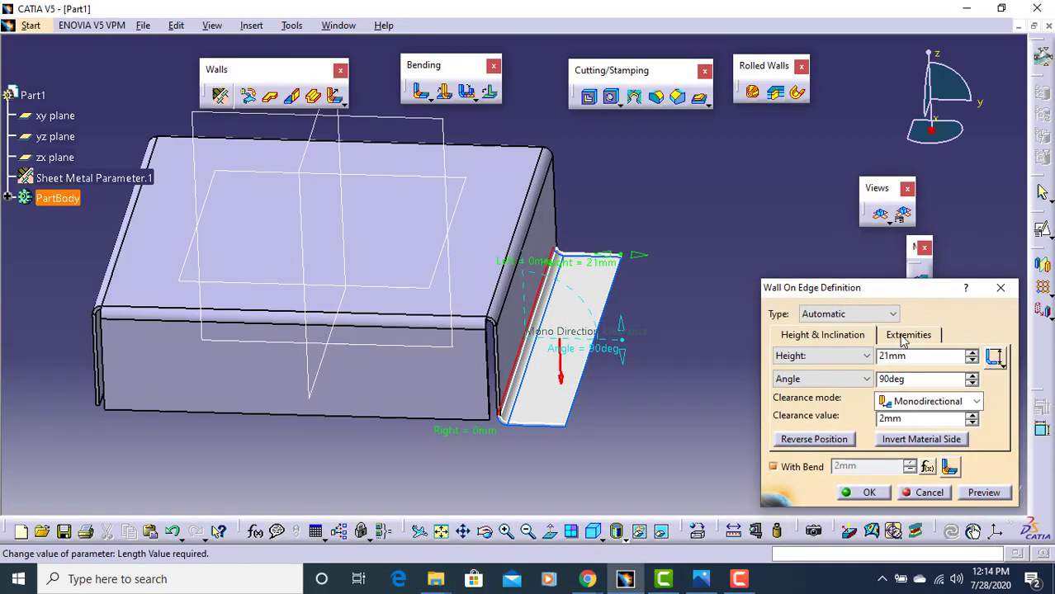
pyautogui.click(902, 338)
pyautogui.scroll(3, 607, 310)
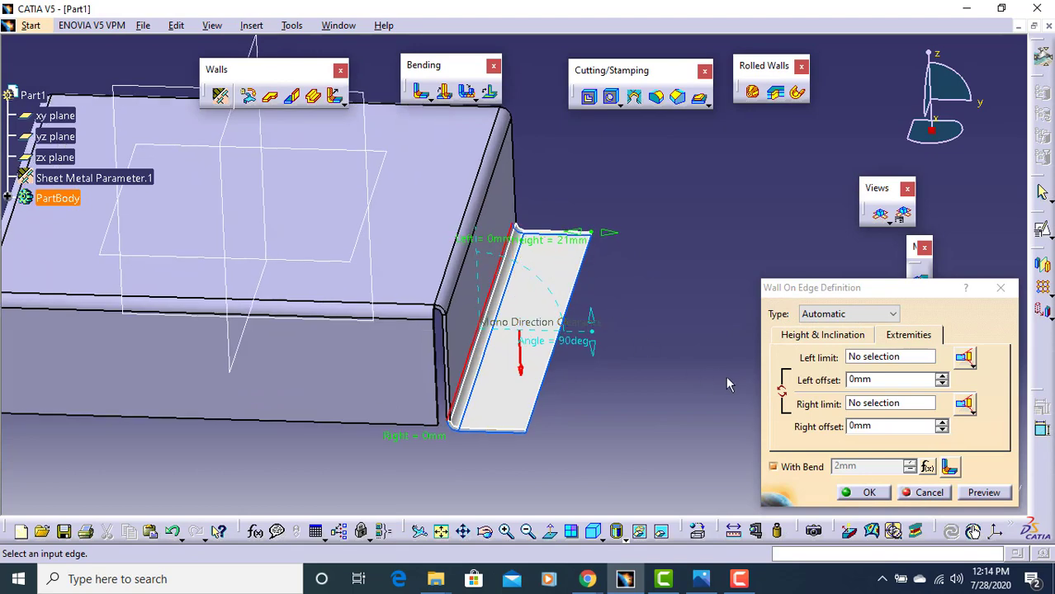
pyautogui.moveTo(727, 384); pyautogui.dragTo(706, 364, button='middle')
pyautogui.click(908, 340)
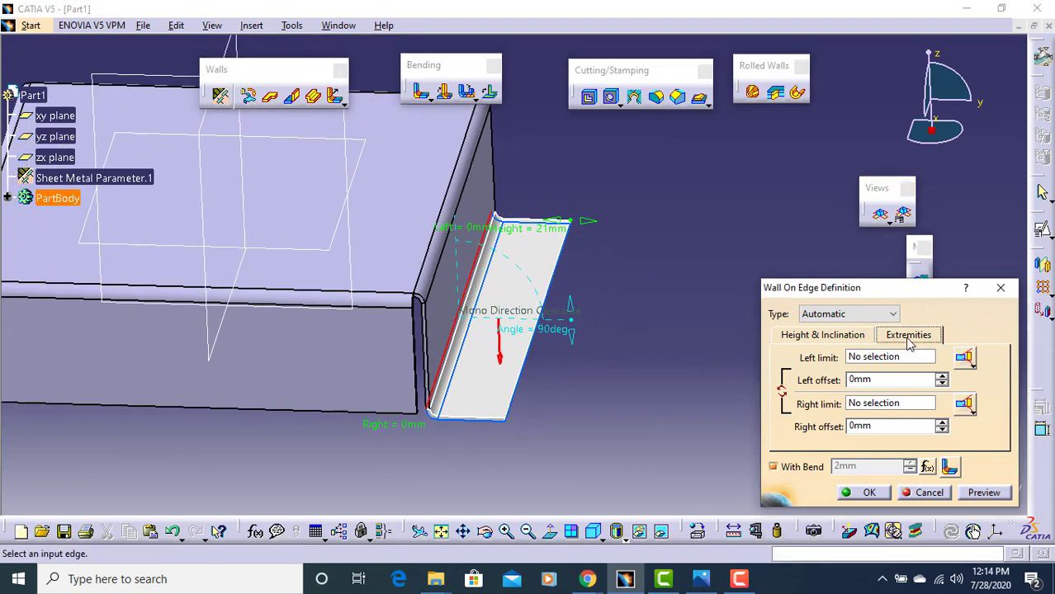
# Step: Set both the left and right extremity offsets of the outward flange to -25 mm and apply the change
pyautogui.doubleClick(874, 379)
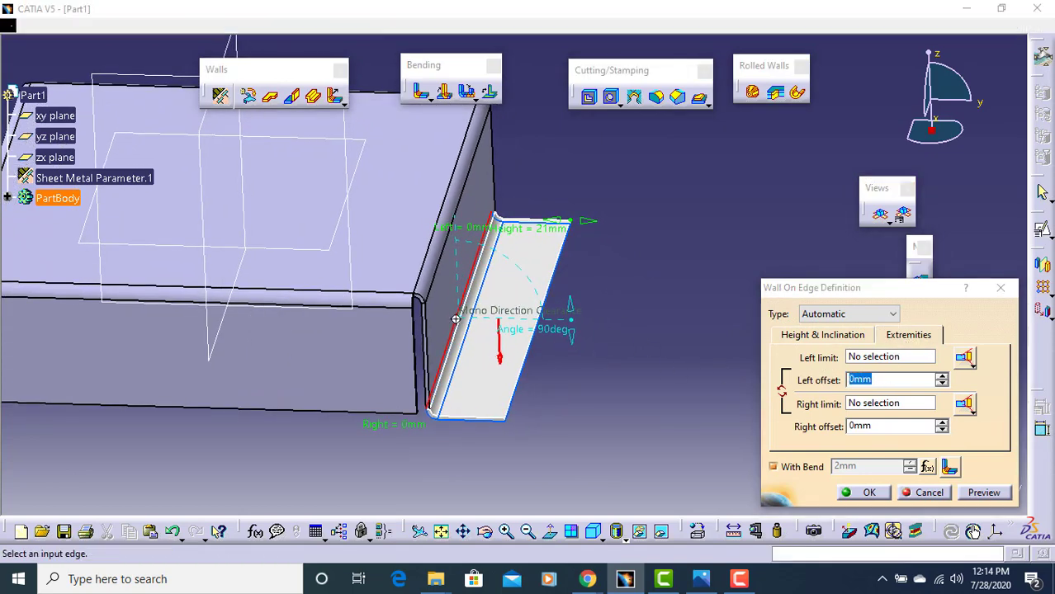
pyautogui.moveTo(457, 319); pyautogui.dragTo(391, 333, button='middle')
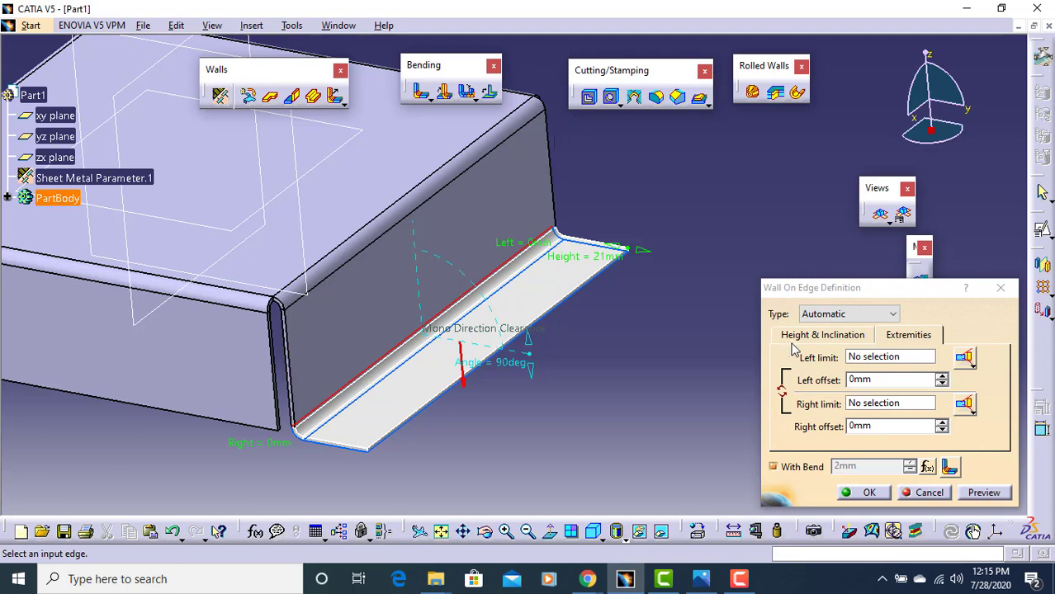
pyautogui.doubleClick(879, 378)
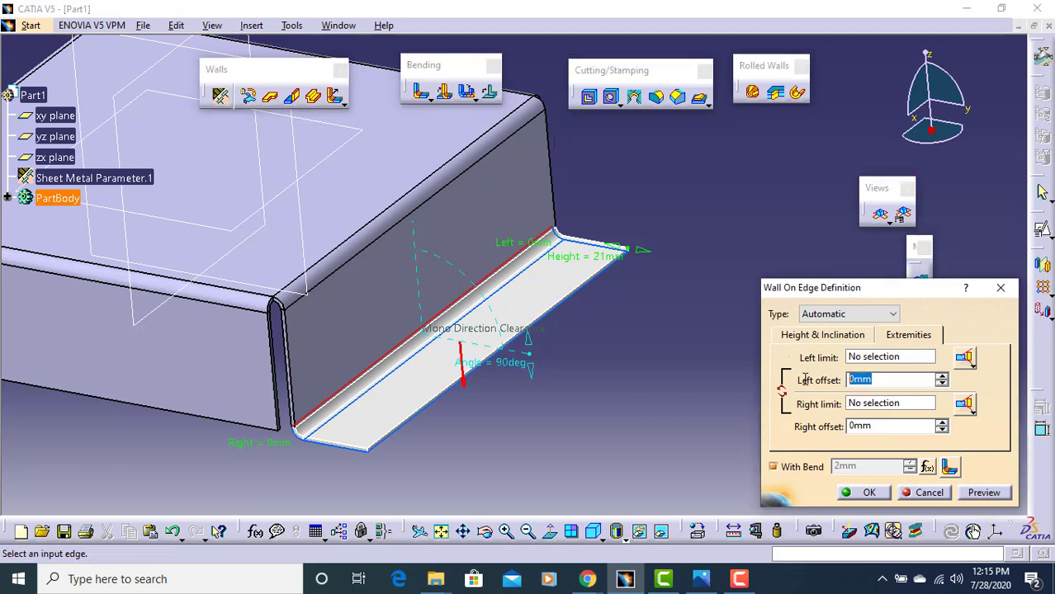
pyautogui.write('25')
pyautogui.press('Tab')
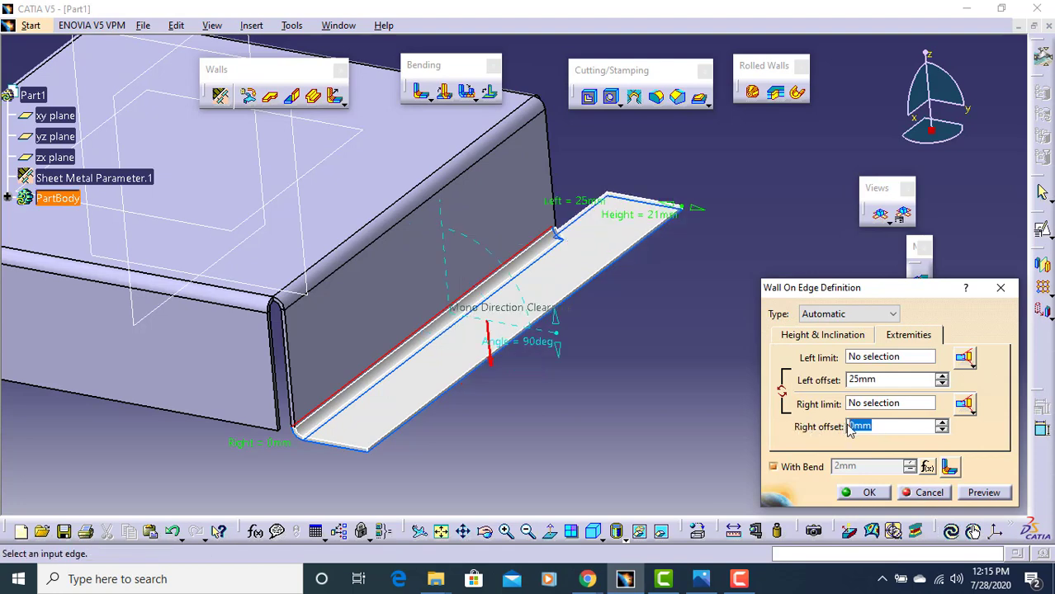
pyautogui.write('-25')
pyautogui.click(849, 378)
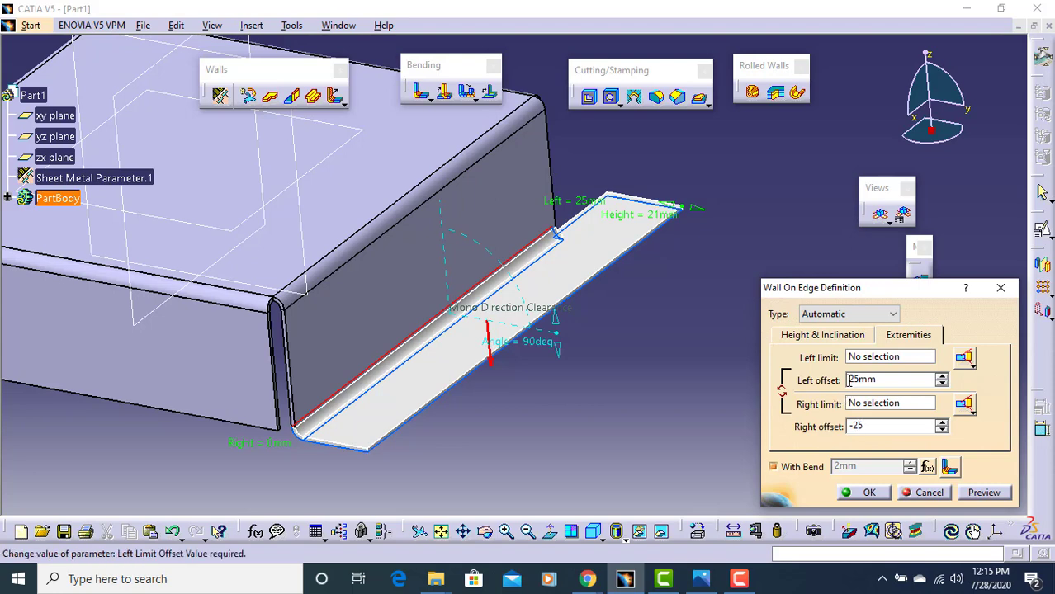
pyautogui.write('-')
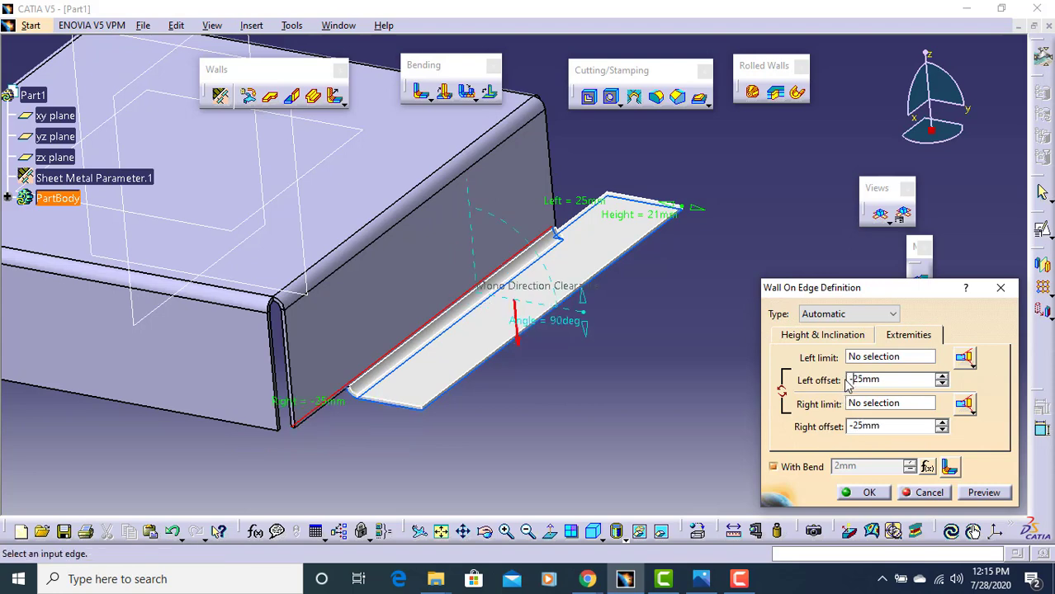
pyautogui.click(984, 493)
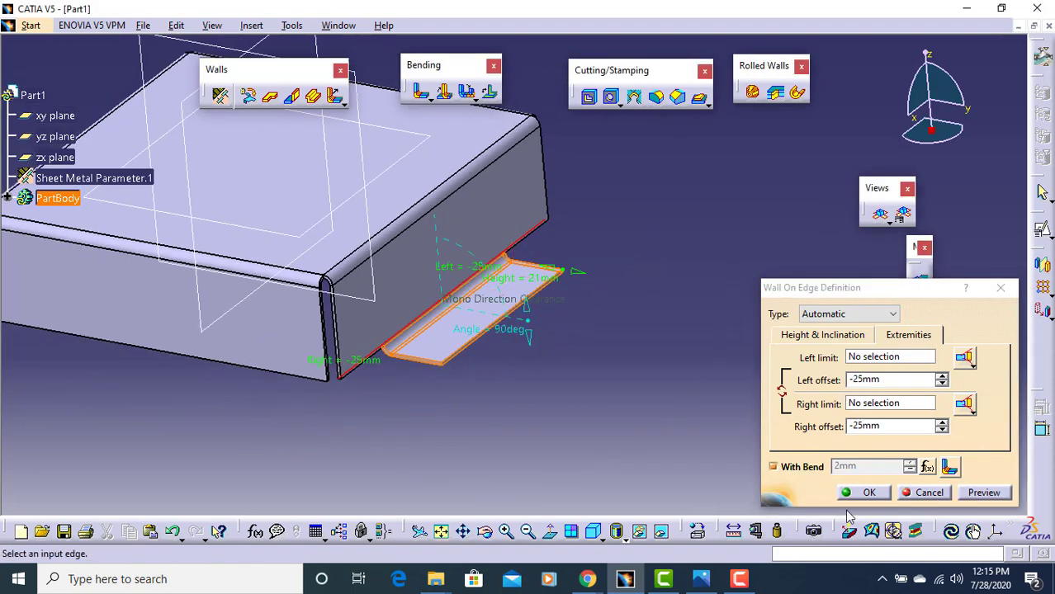
pyautogui.click(881, 499)
# Step: Measure the outward flange's flat depth between the two corner points of its front end
pyautogui.moveTo(488, 311); pyautogui.dragTo(628, 350, button='middle')
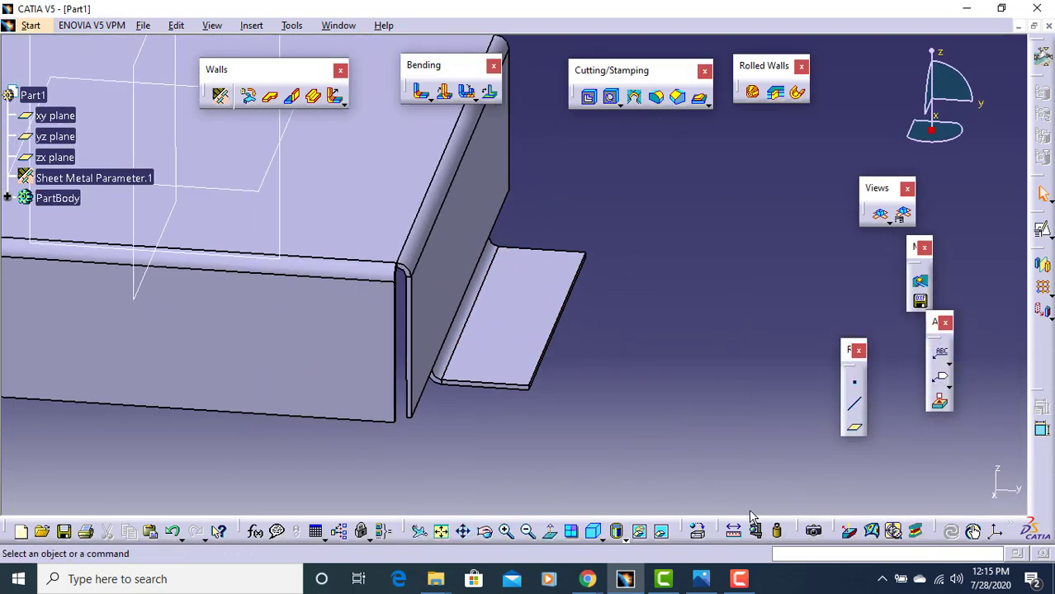
pyautogui.click(733, 531)
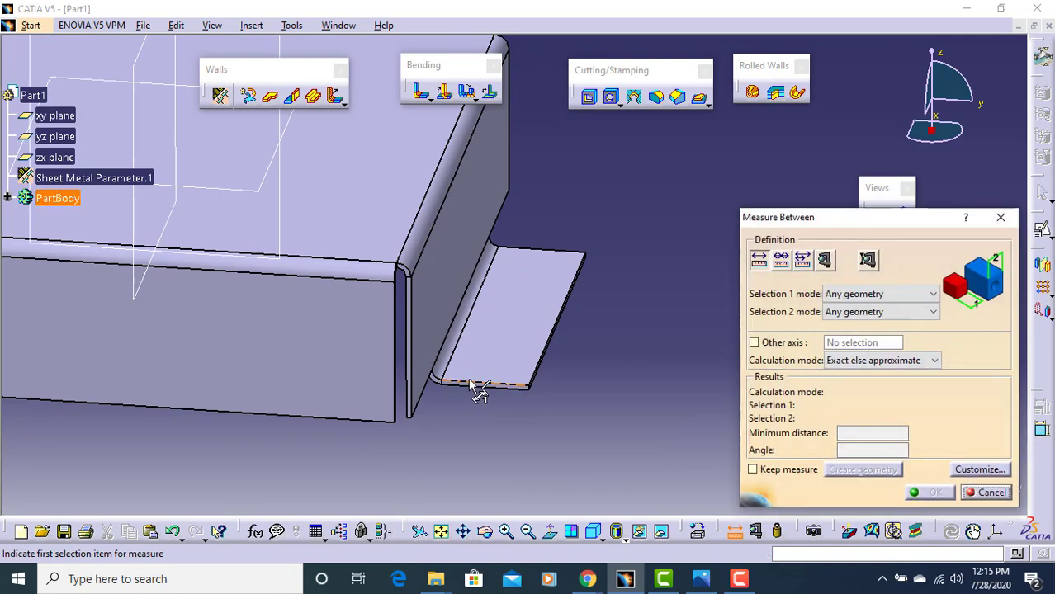
pyautogui.moveTo(473, 438); pyautogui.dragTo(562, 342, button='middle')
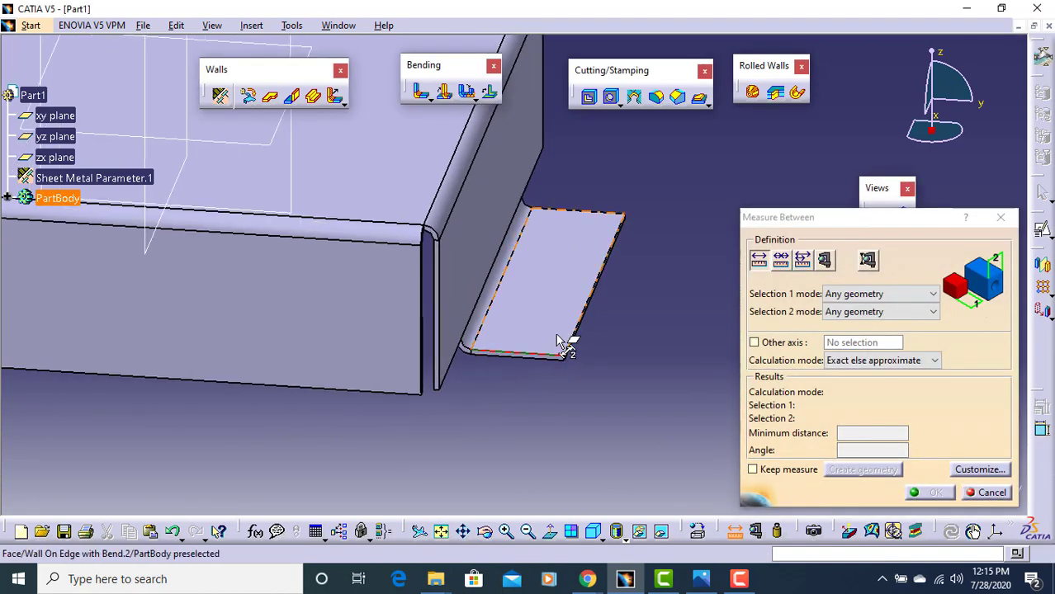
pyautogui.press('Escape')
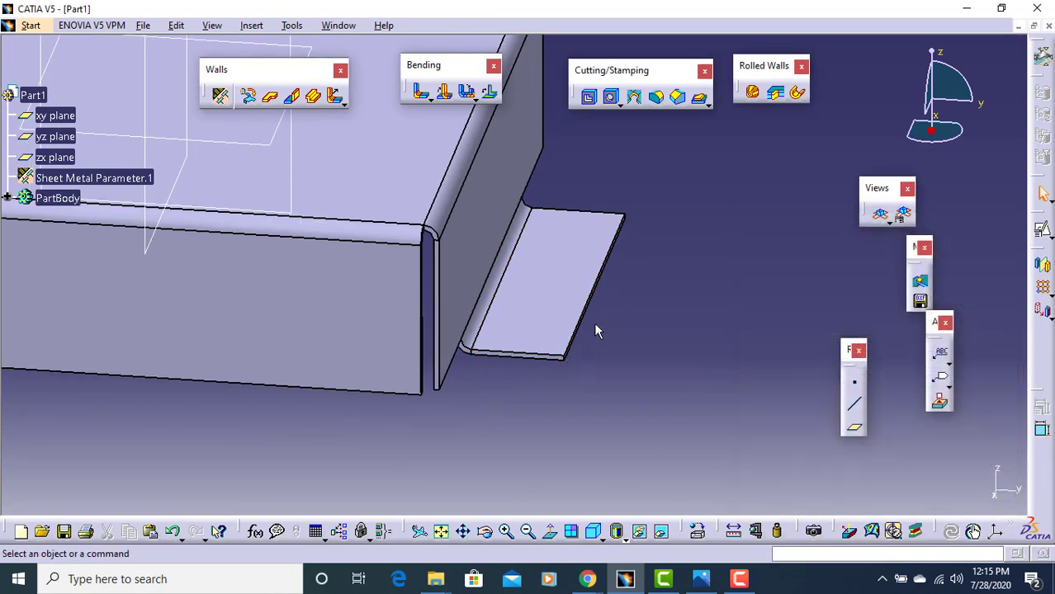
pyautogui.click(733, 531)
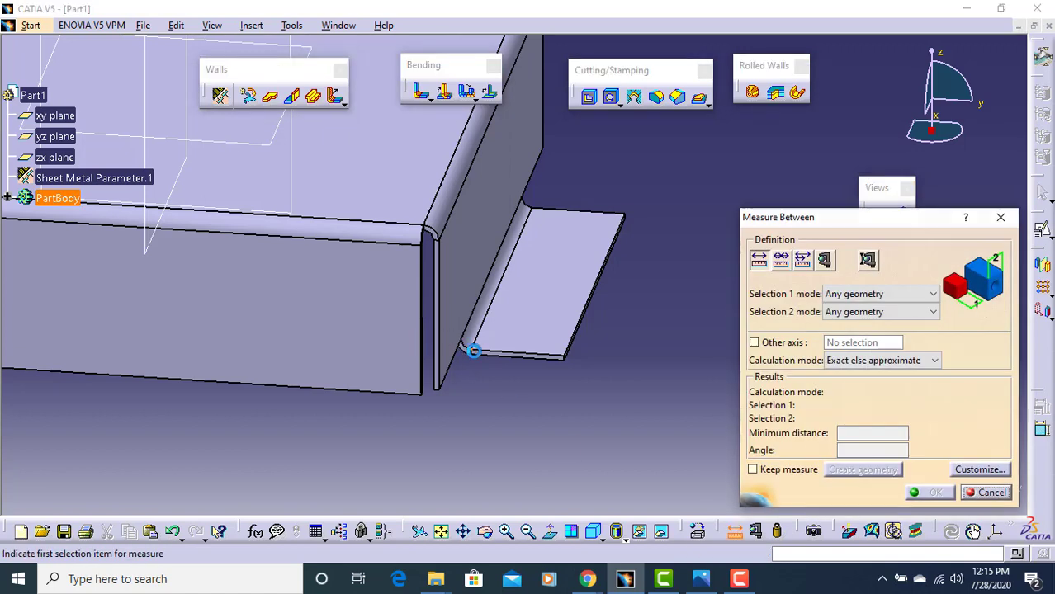
pyautogui.click(477, 355)
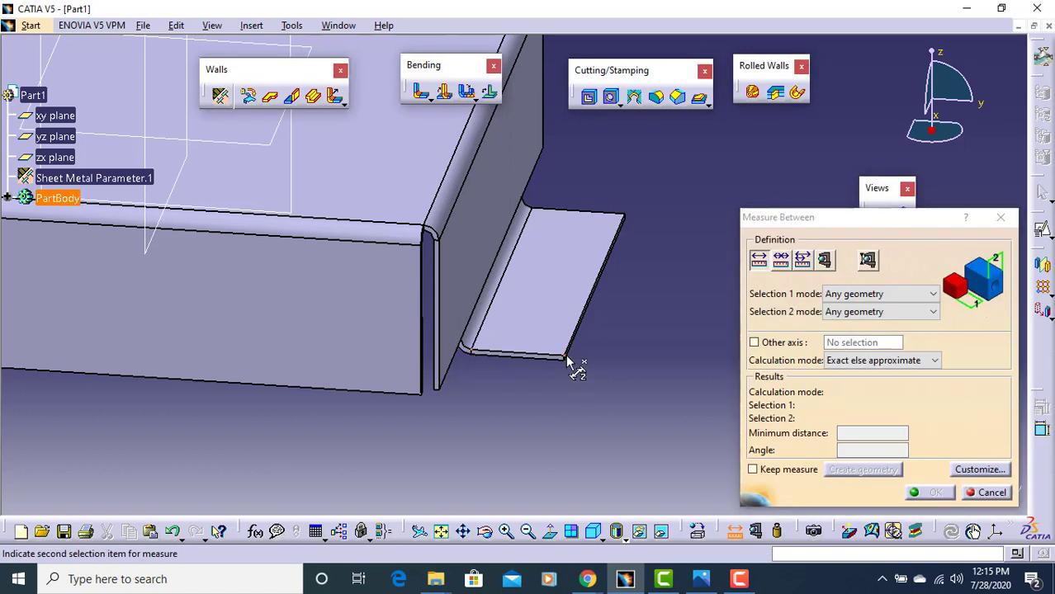
pyautogui.click(567, 360)
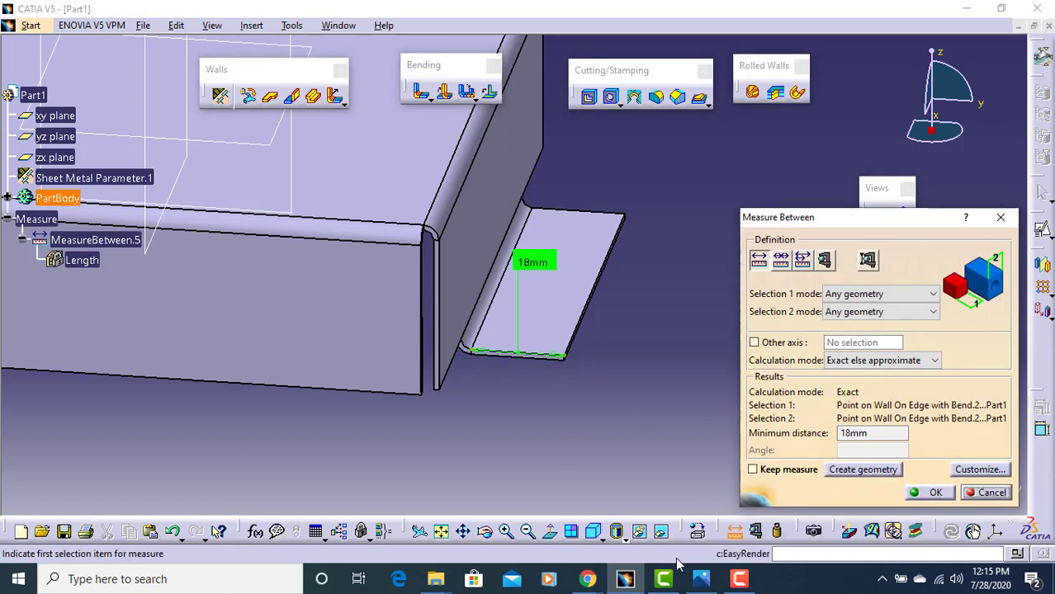
# Step: Examine section A-A of the Assignment 4 drawing for the stepped flange's dimensions and bend radius
pyautogui.click(700, 581)
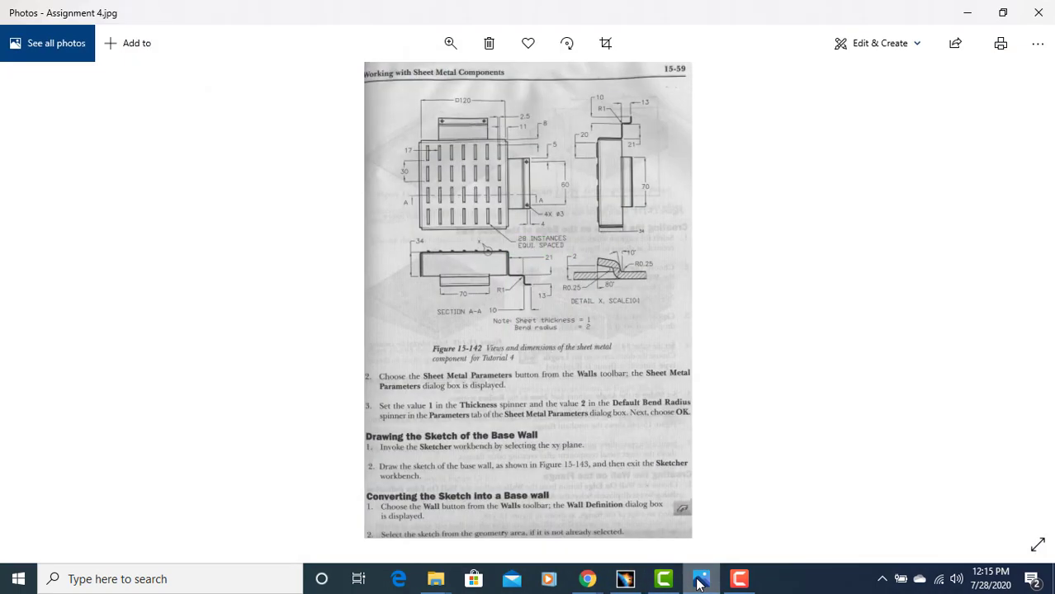
pyautogui.scroll(1, 524, 308)
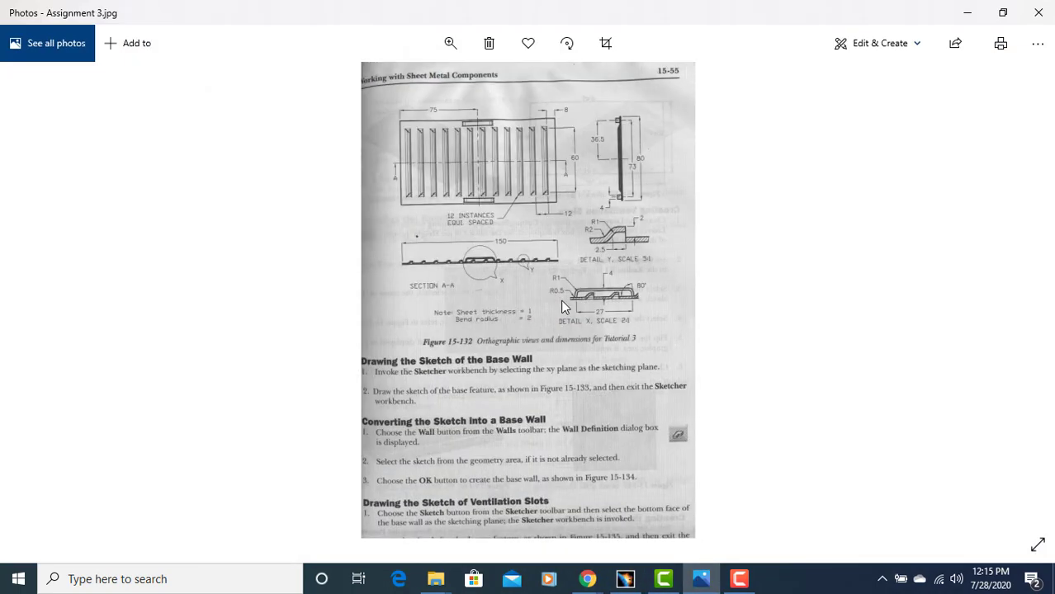
pyautogui.scroll(-1, 563, 302)
pyautogui.scroll(1, 522, 273)
pyautogui.keyDown('ctrl'); pyautogui.scroll(1, 521, 271); pyautogui.keyUp('ctrl')
pyautogui.keyDown('ctrl'); pyautogui.scroll(1, 483, 250); pyautogui.keyUp('ctrl')
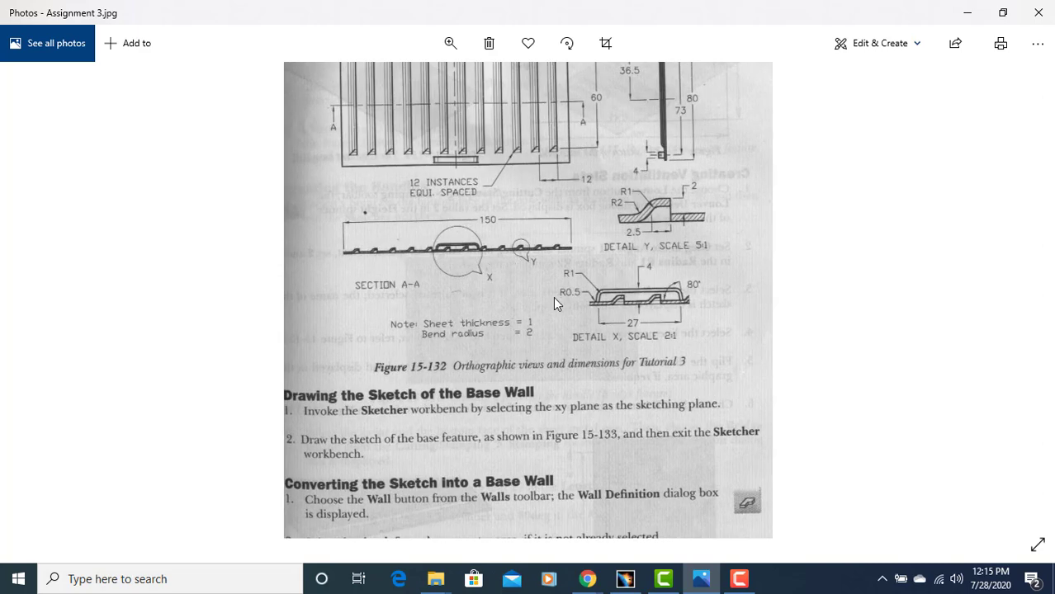
pyautogui.keyDown('ctrl'); pyautogui.scroll(-2, 556, 302); pyautogui.keyUp('ctrl')
pyautogui.scroll(-1, 572, 327)
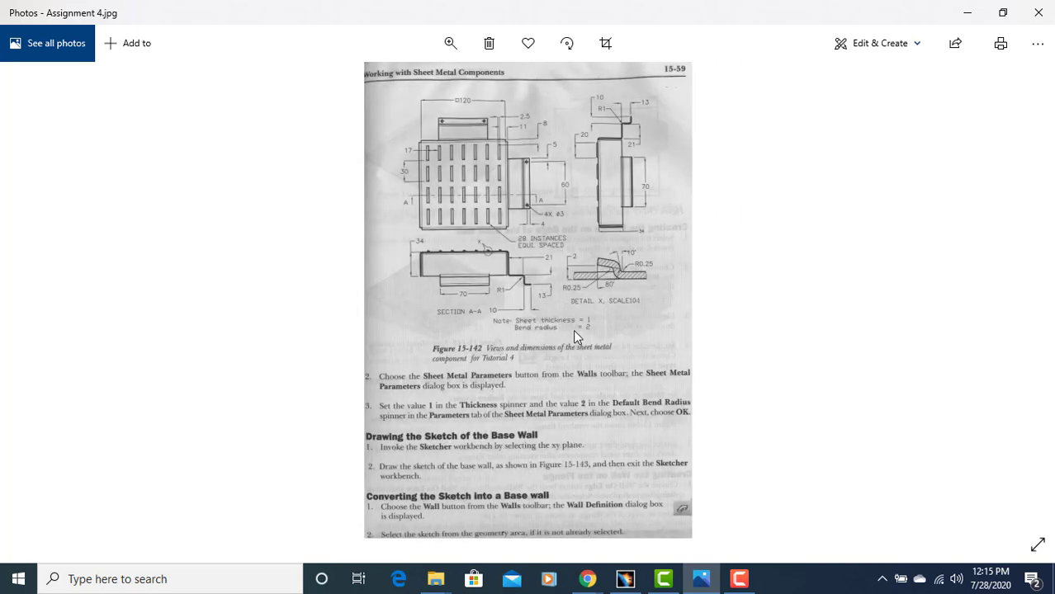
pyautogui.keyDown('ctrl'); pyautogui.scroll(3, 509, 301); pyautogui.keyUp('ctrl')
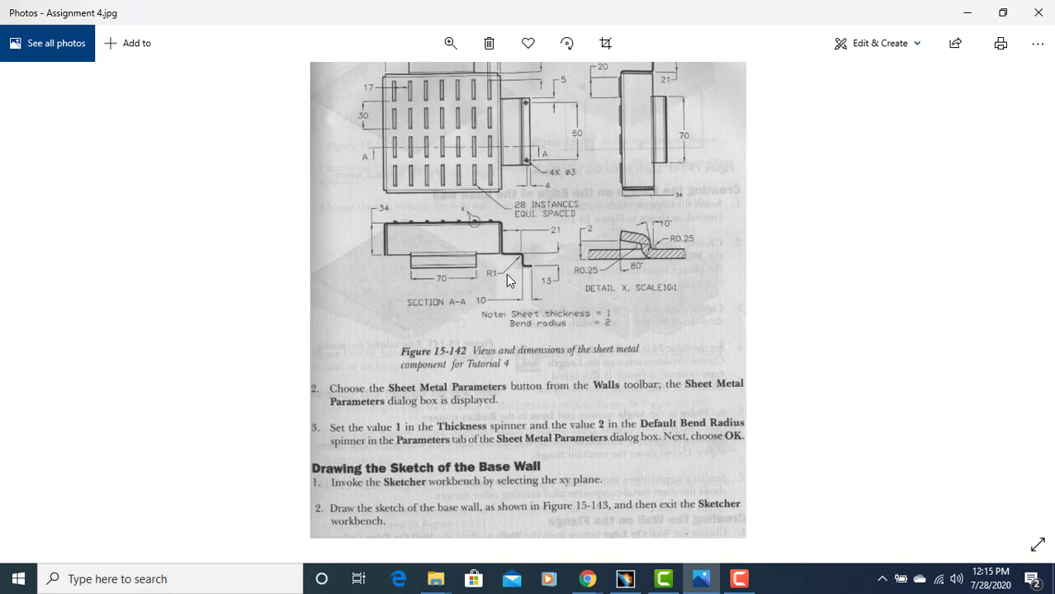
pyautogui.scroll(1, 506, 213)
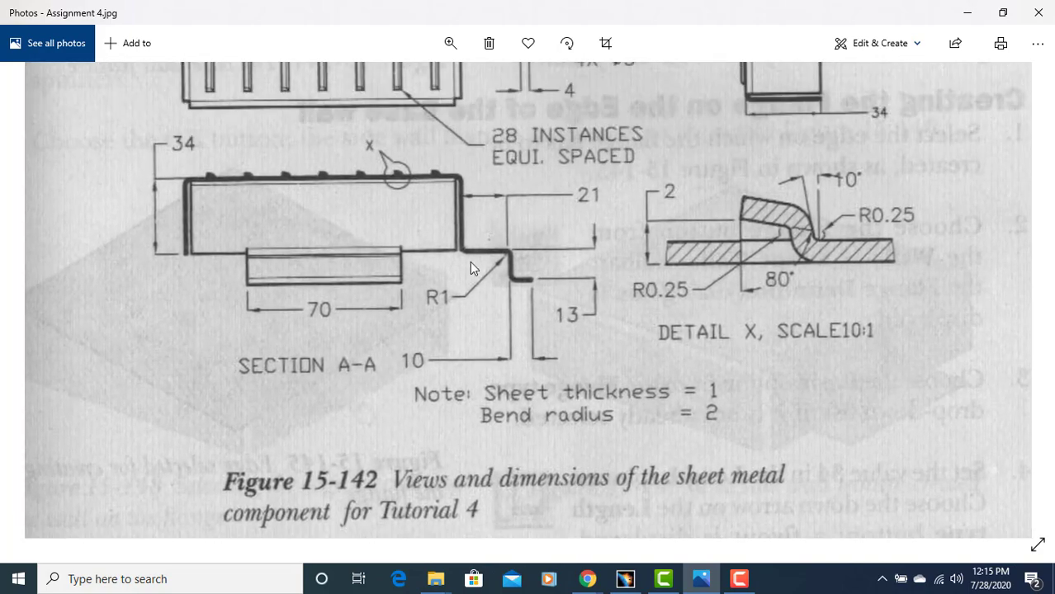
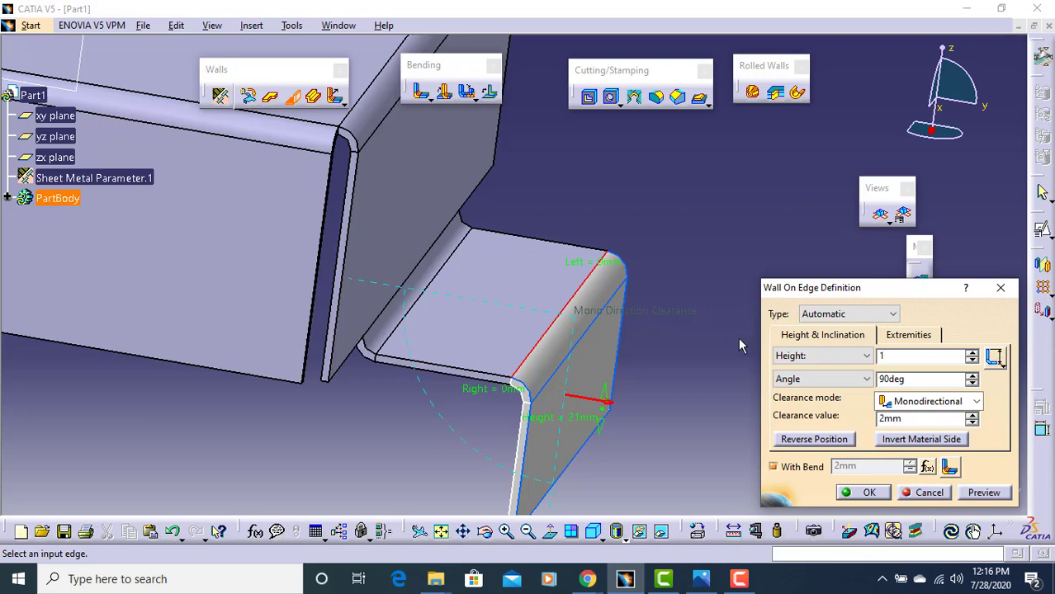
# Step: Create the downward wall on the flange's outer edge with a height of 13 mm and check the drawing for the next wall
pyautogui.click(865, 493)
pyautogui.moveTo(865, 495); pyautogui.dragTo(709, 570, button='middle')
pyautogui.click(700, 580)
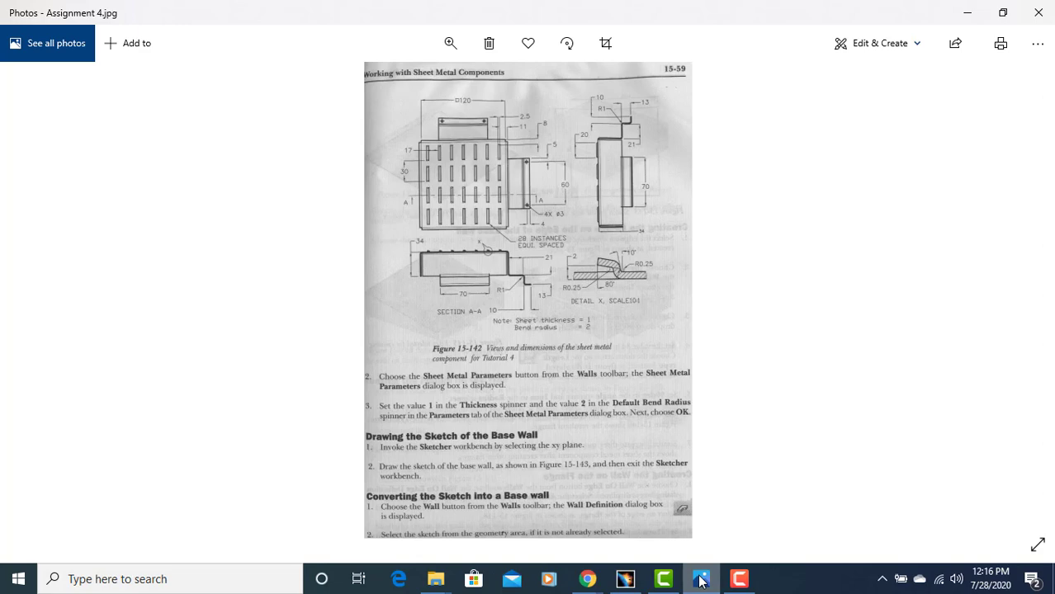
pyautogui.click(700, 580)
pyautogui.moveTo(693, 380); pyautogui.dragTo(660, 332, button='middle')
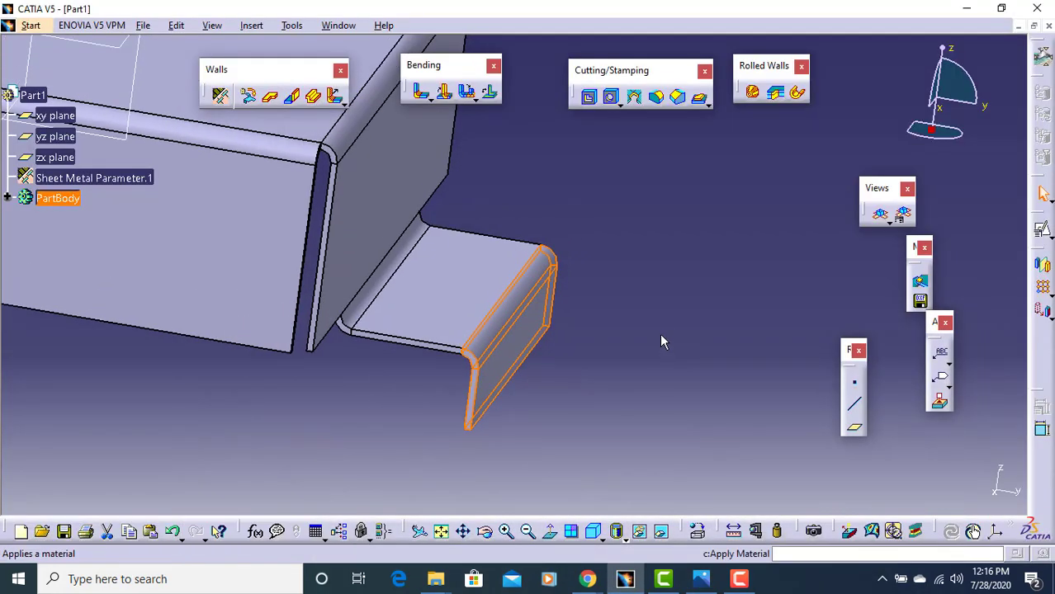
# Step: Add a 10 mm Wall On Edge along the lower edge of the downward wall, with its position reversed to point outward
pyautogui.click(295, 98)
pyautogui.moveTo(431, 320); pyautogui.dragTo(545, 324, button='middle')
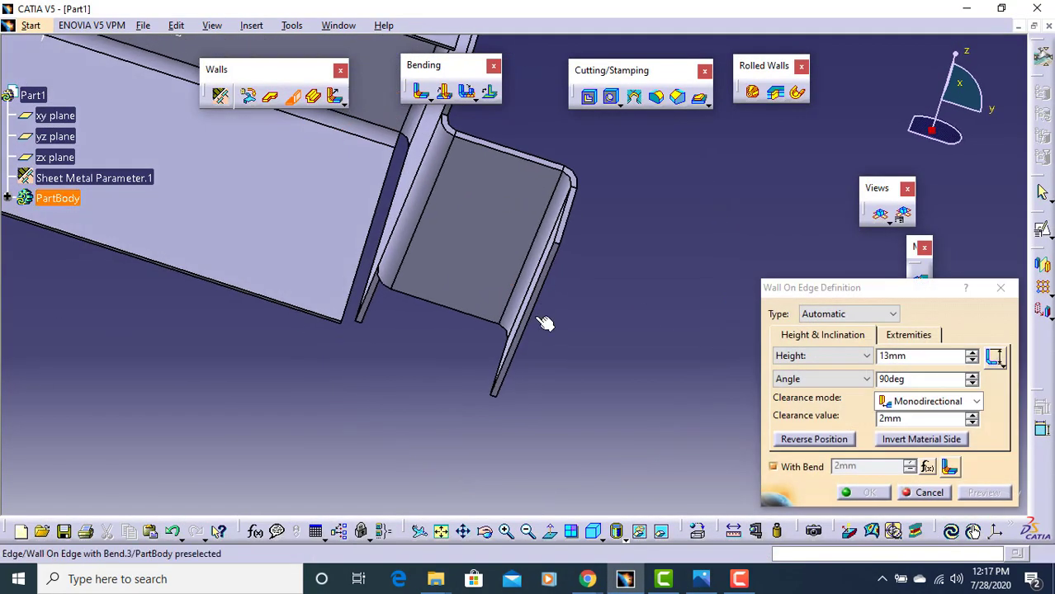
pyautogui.click(537, 304)
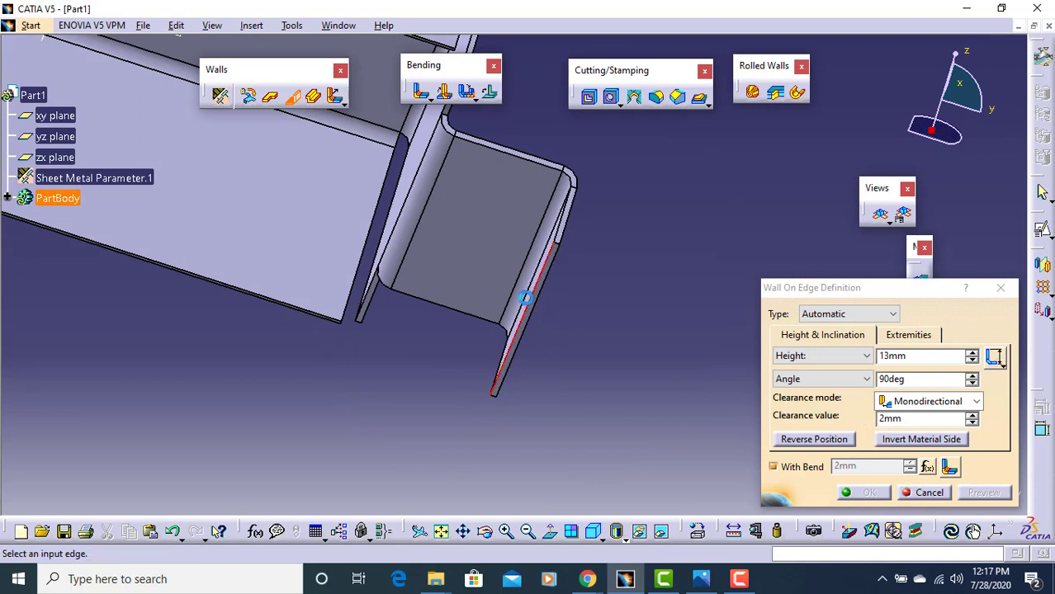
pyautogui.click(814, 440)
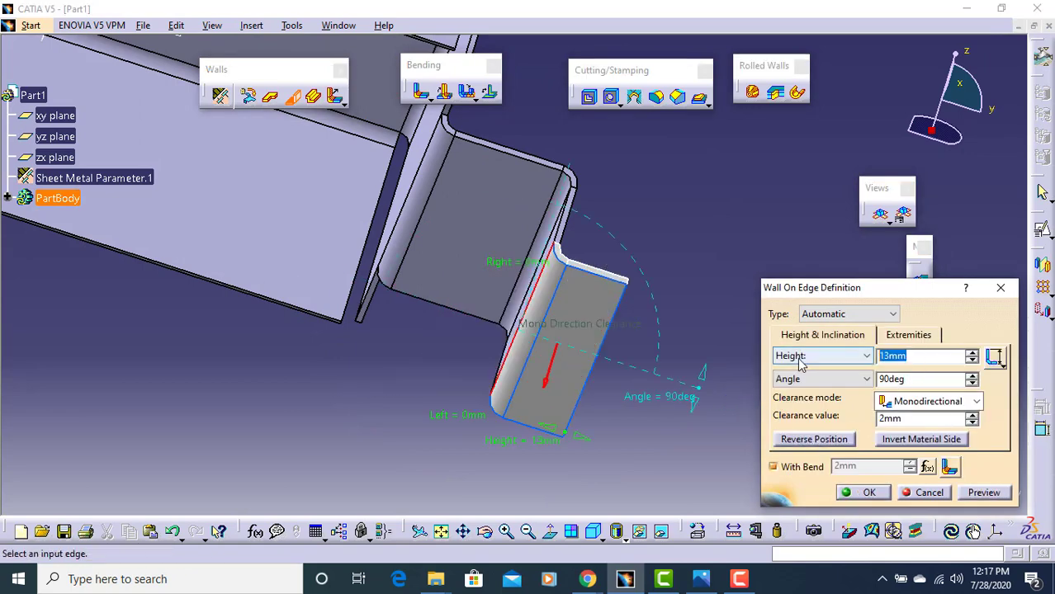
pyautogui.click(862, 492)
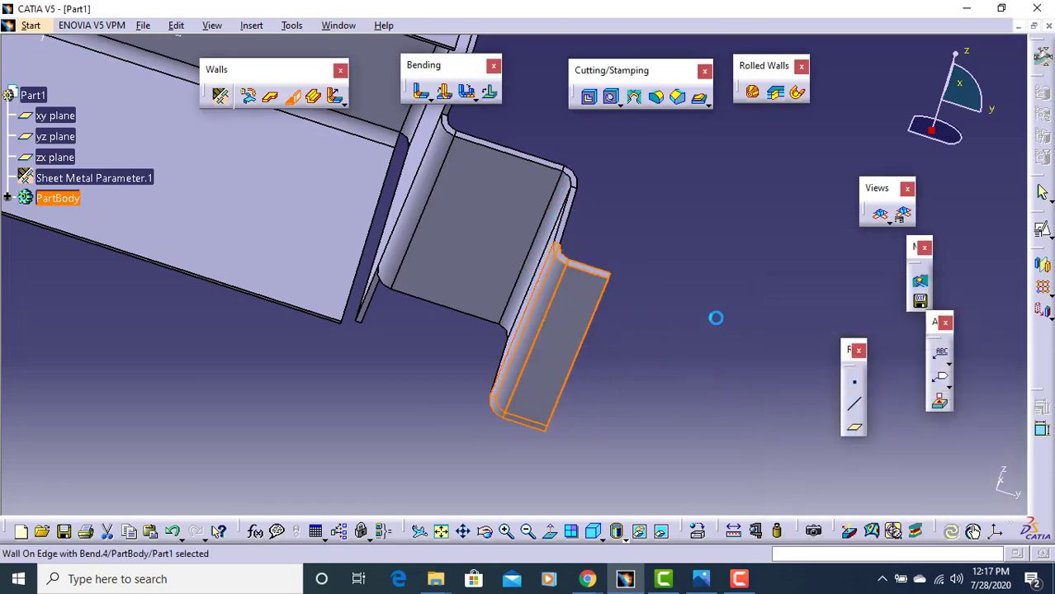
# Step: Open a sketch on the yz plane to view the stepped flange's profile and start the Constraint command
pyautogui.moveTo(516, 207); pyautogui.dragTo(467, 278, button='middle')
pyautogui.click(430, 182)
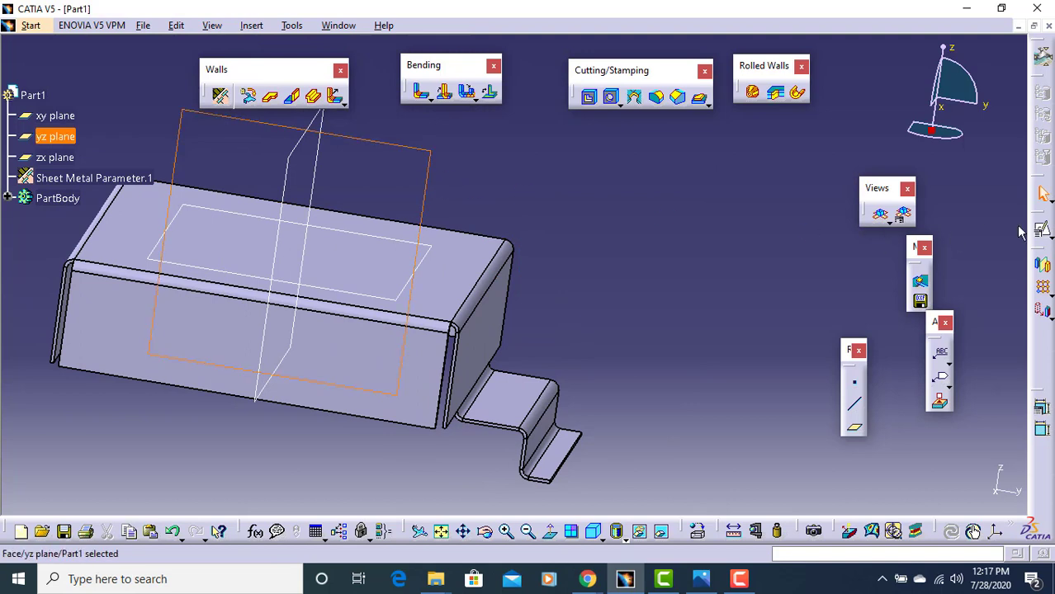
pyautogui.click(1050, 236)
pyautogui.click(1019, 244)
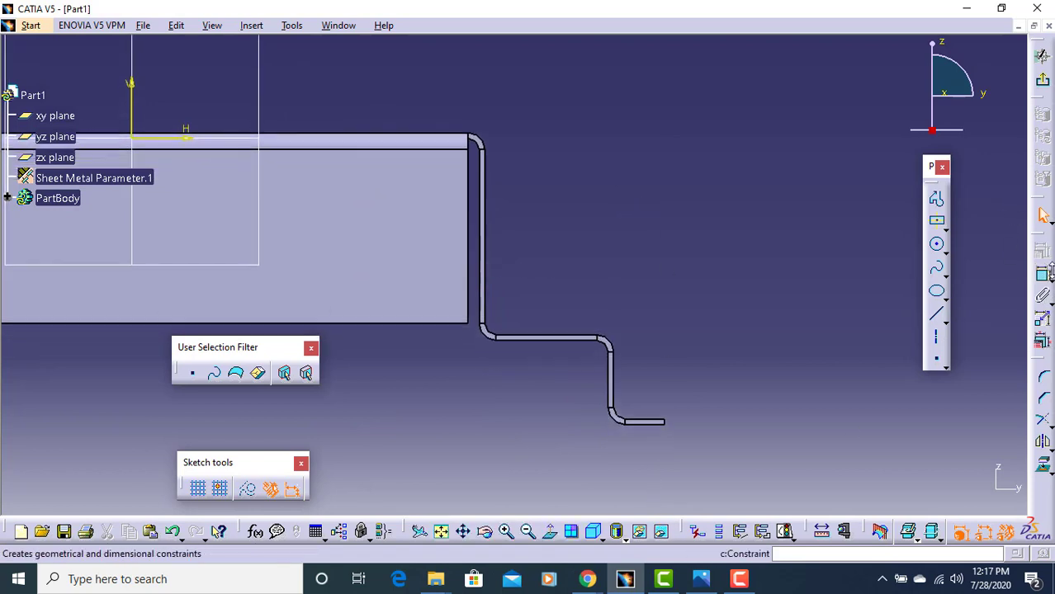
# Step: Check section A-A of the drawing and measure the horizontal distance from the tall side wall to the start of the outer bend
pyautogui.click(483, 289)
pyautogui.moveTo(569, 373); pyautogui.dragTo(668, 330, button='middle')
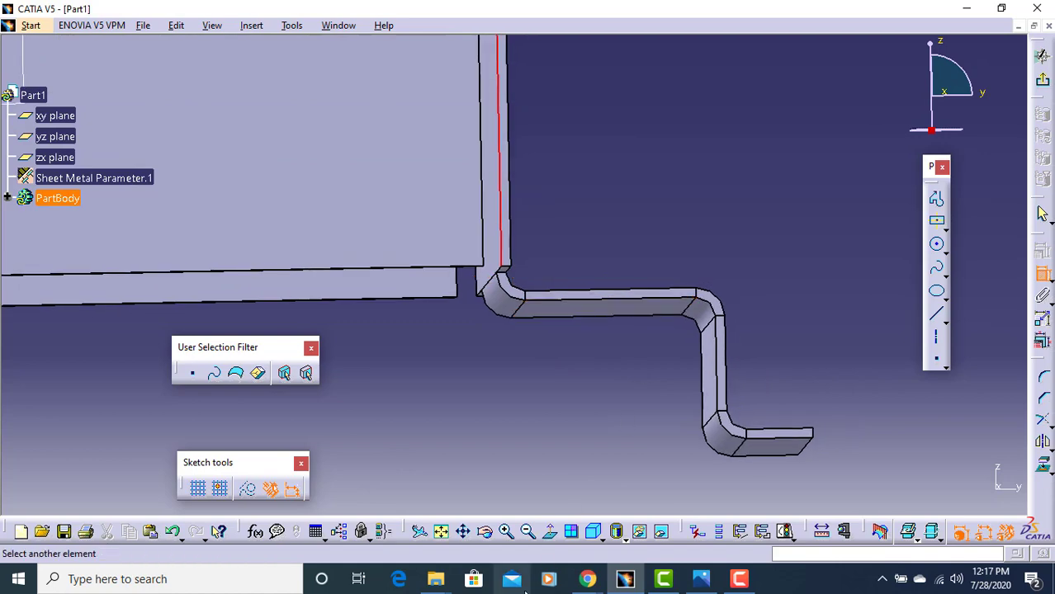
pyautogui.click(556, 534)
pyautogui.click(710, 581)
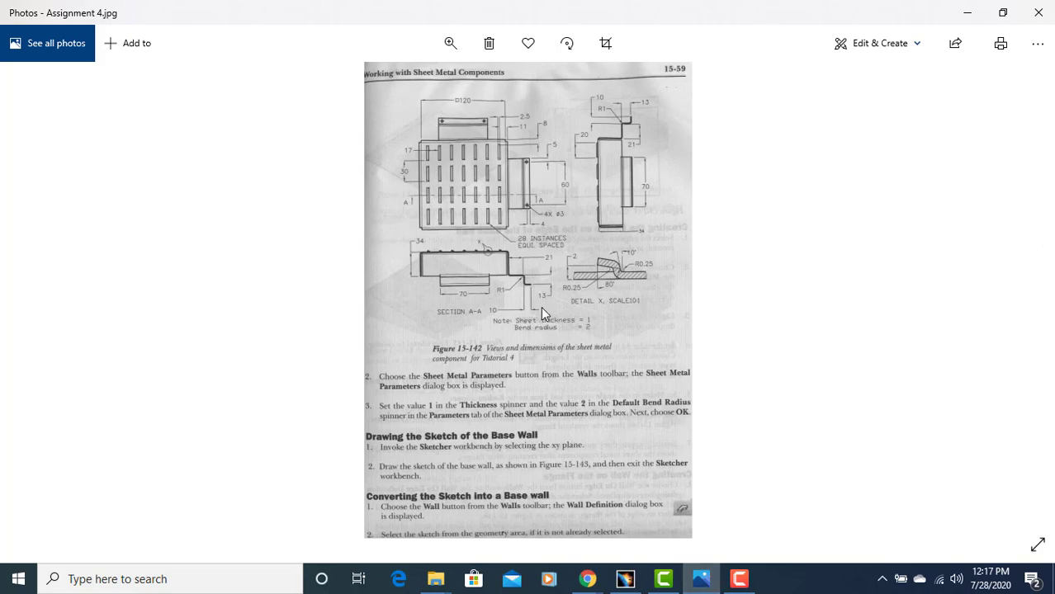
pyautogui.keyDown('ctrl'); pyautogui.scroll(5, 517, 271); pyautogui.keyUp('ctrl')
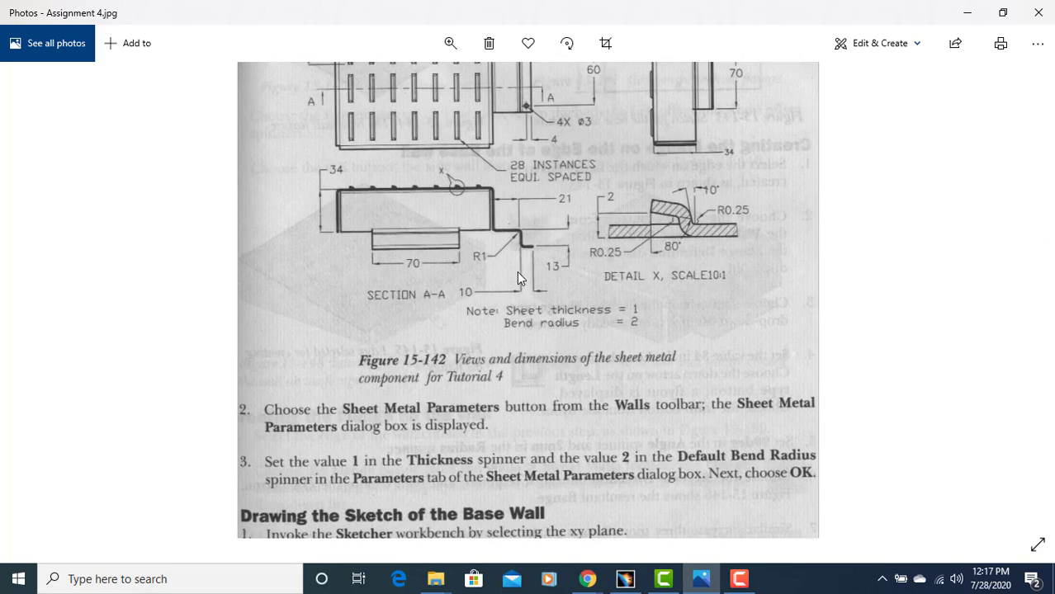
pyautogui.scroll(1, 516, 264)
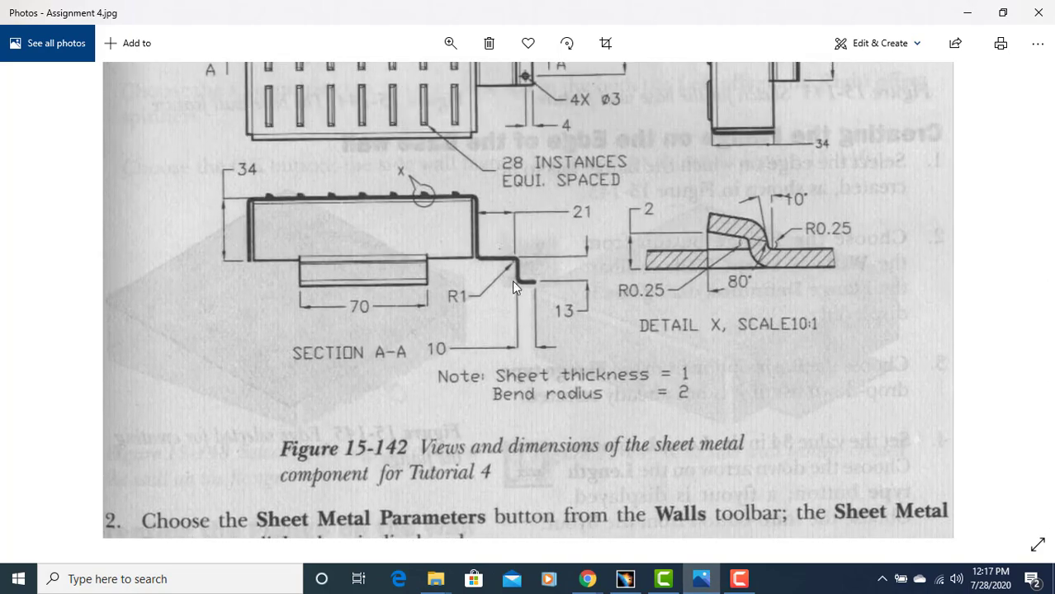
pyautogui.click(703, 578)
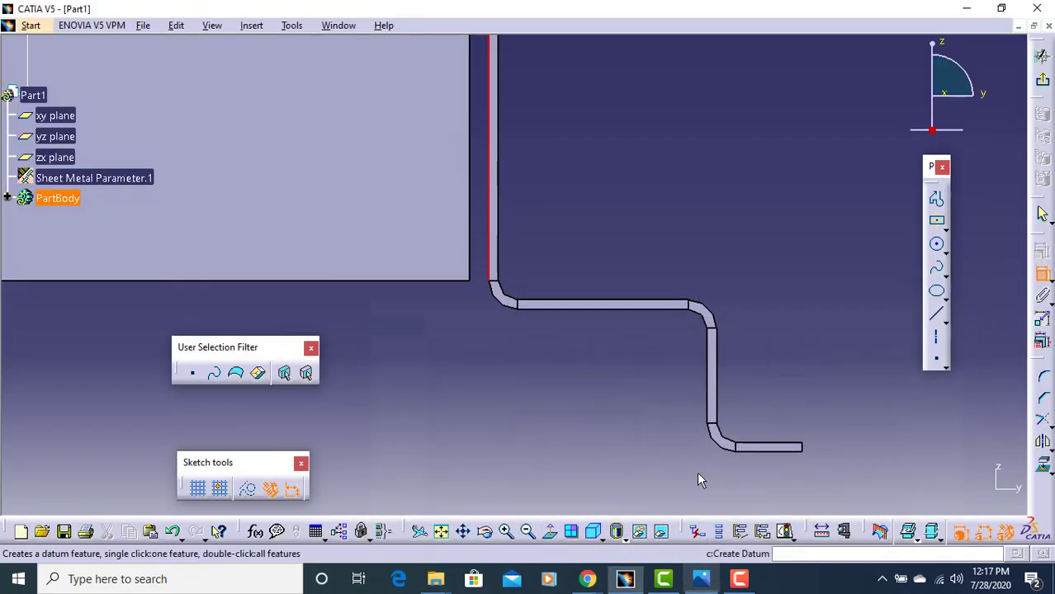
pyautogui.click(689, 306)
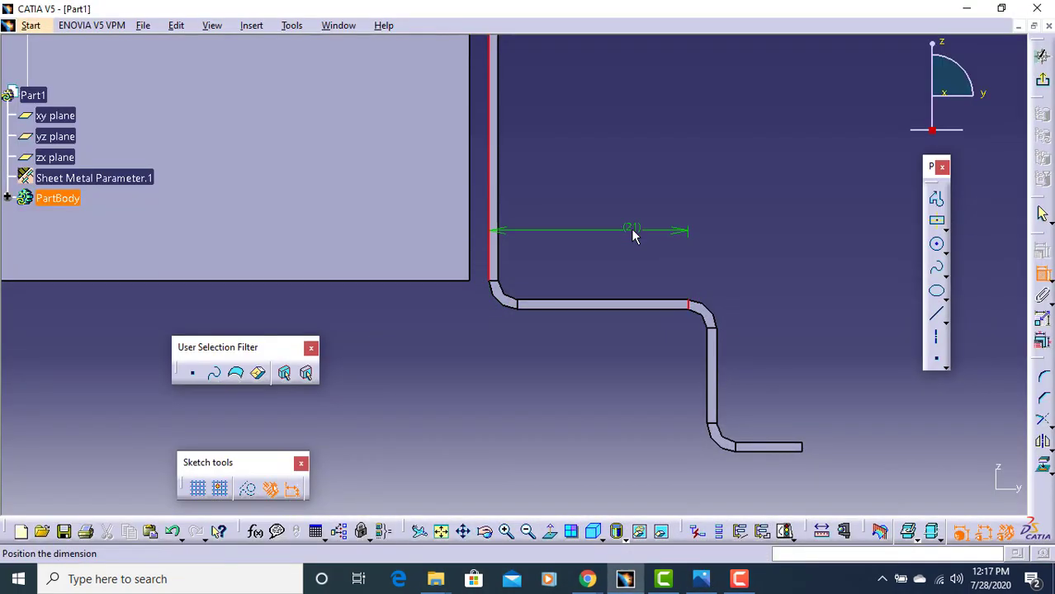
pyautogui.press('Escape')
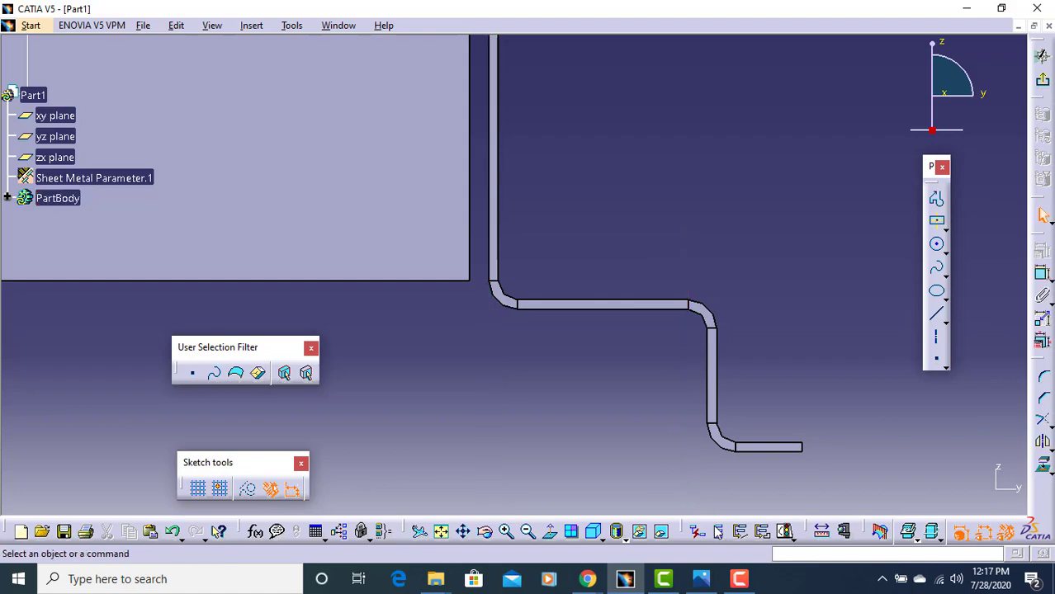
# Step: Check section A-A again, measure the vertical distance between the upper faces of the flange's two horizontal walls, and leave the sketch
pyautogui.click(703, 579)
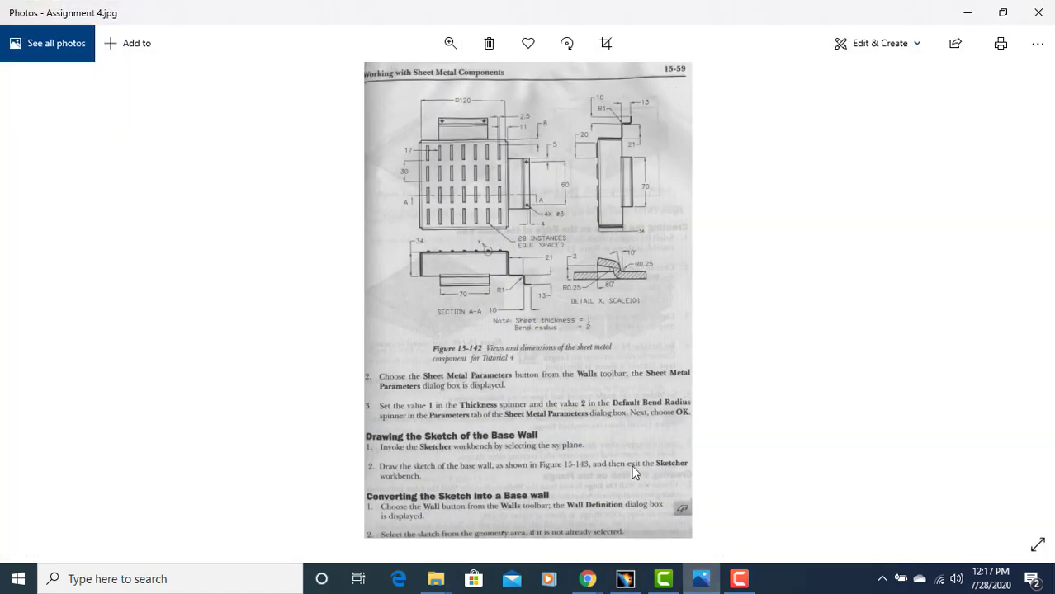
pyautogui.scroll(4, 545, 287)
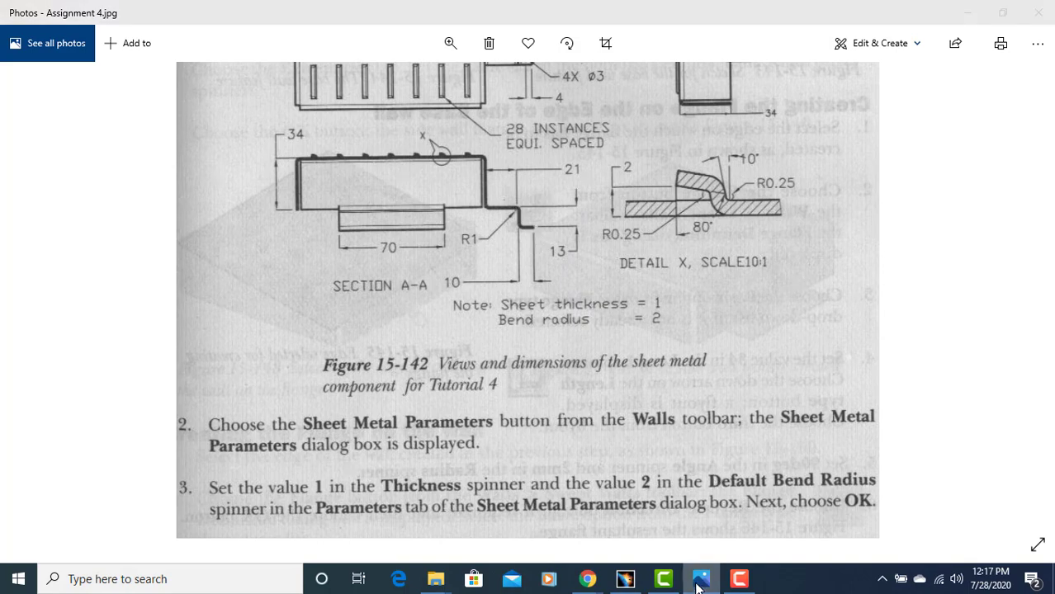
pyautogui.click(625, 578)
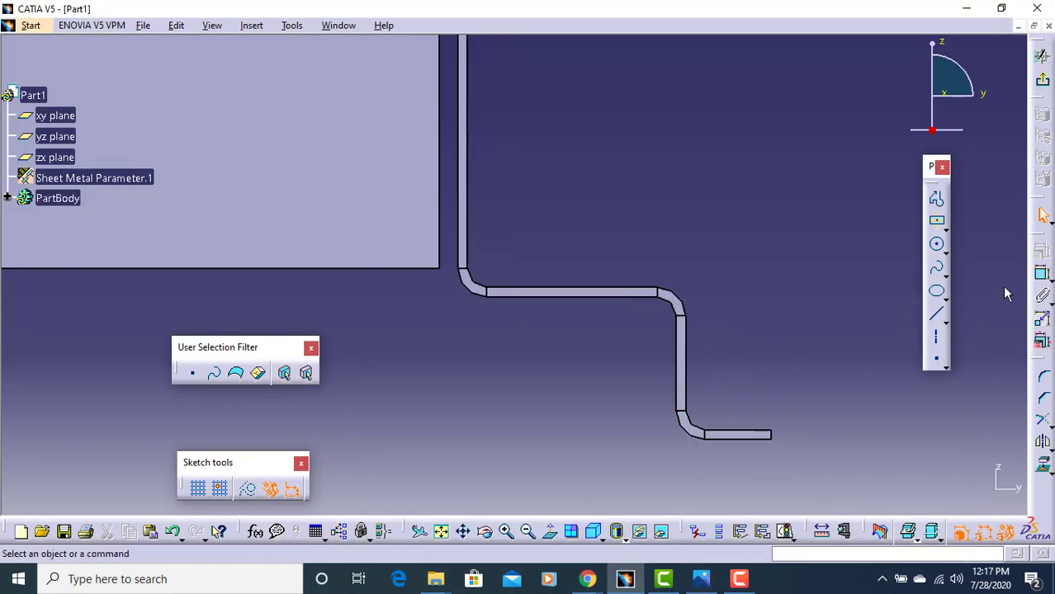
pyautogui.click(1042, 274)
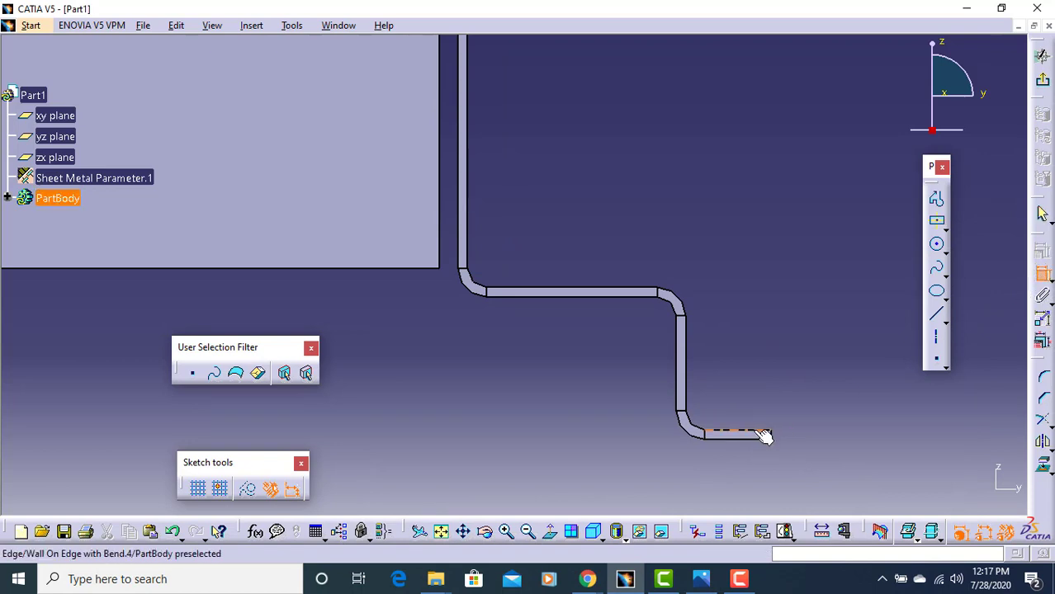
pyautogui.click(763, 435)
pyautogui.click(637, 288)
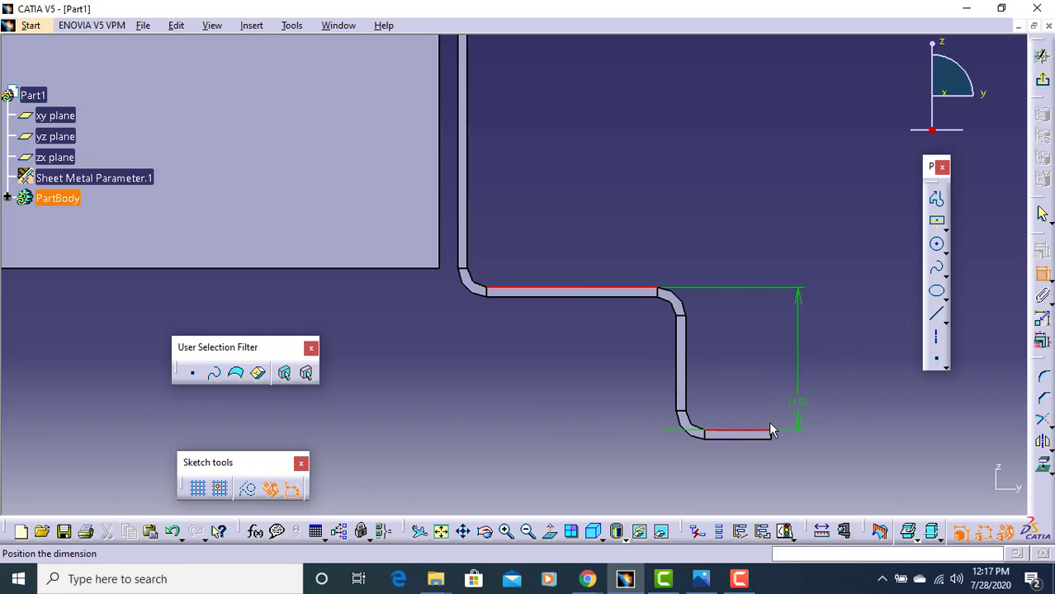
pyautogui.click(1041, 56)
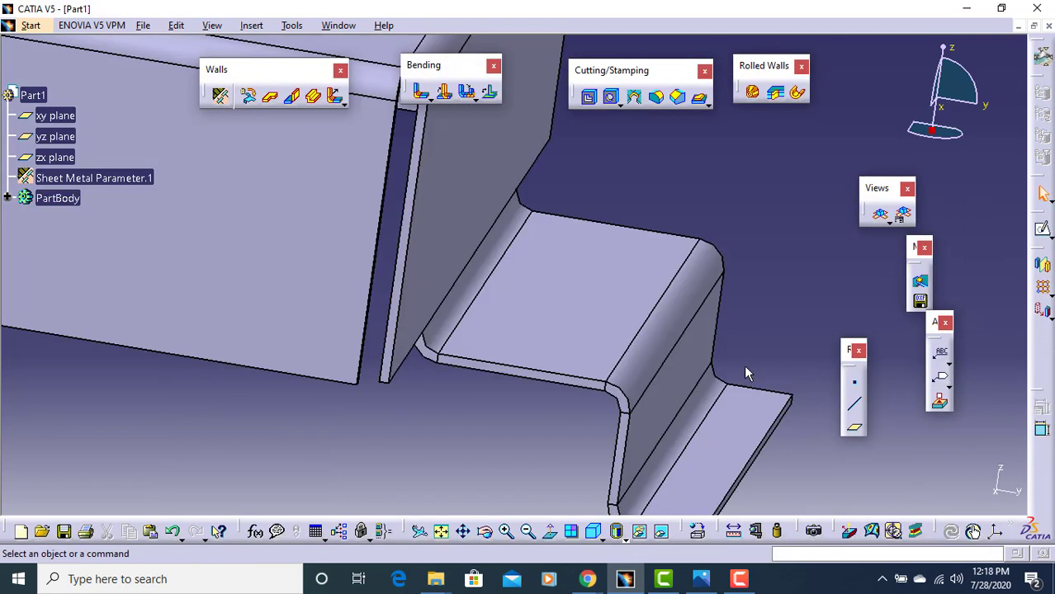
# Step: Set the height of the stepped flange's downward wall to 11 mm
pyautogui.click(665, 395)
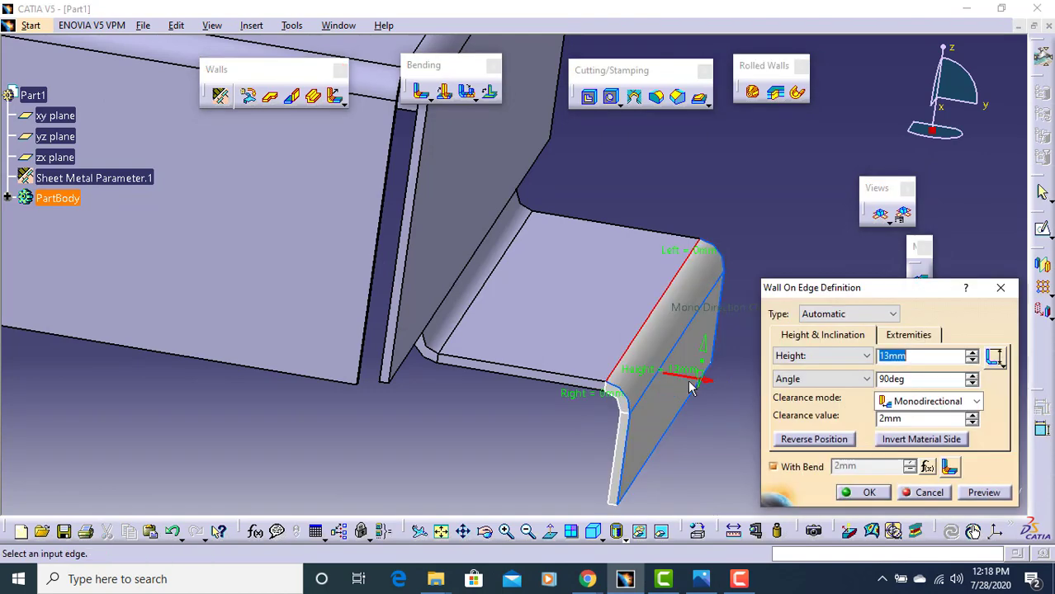
pyautogui.click(973, 360)
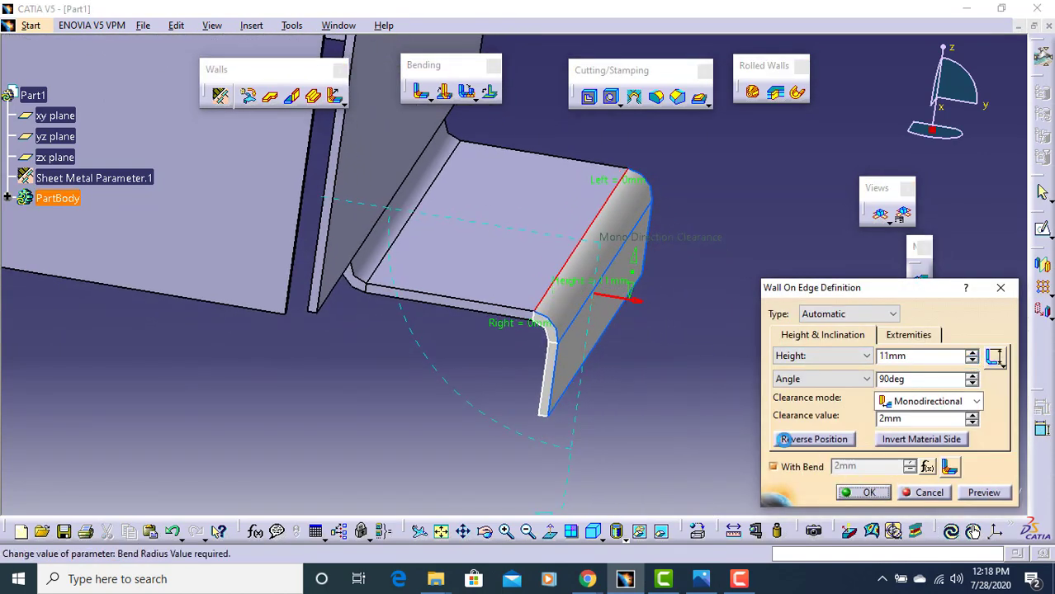
pyautogui.click(865, 492)
pyautogui.click(730, 385)
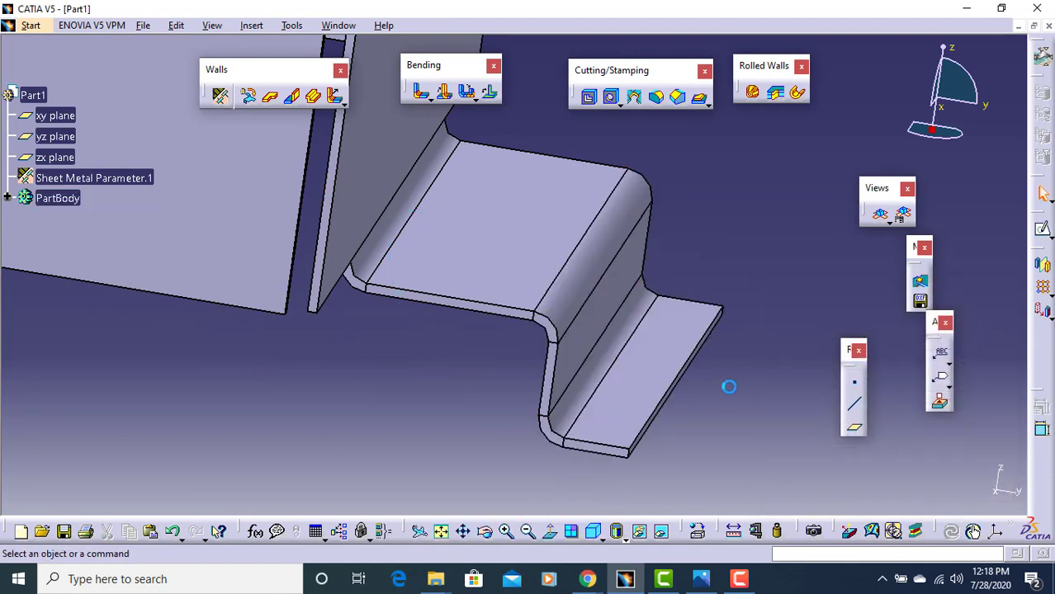
# Step: Open a sketch on the yz plane and remeasure the vertical distance between the stepped flange's two horizontal walls
pyautogui.click(1043, 230)
pyautogui.keyDown('ctrl'); pyautogui.moveTo(660, 232); pyautogui.dragTo(679, 425, button='middle'); pyautogui.keyUp('ctrl')
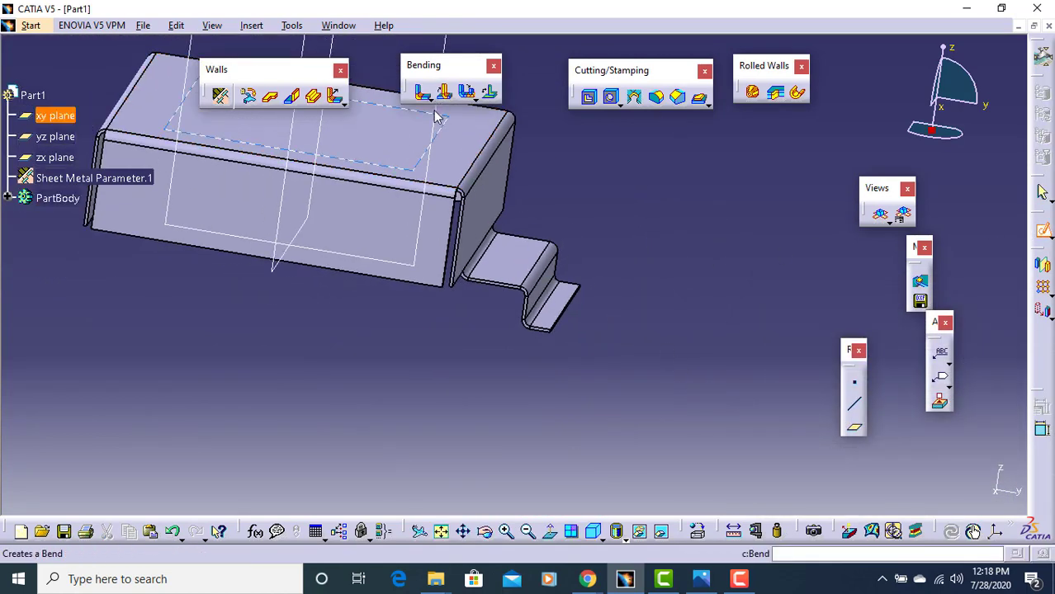
pyautogui.moveTo(470, 137); pyautogui.dragTo(477, 179, button='middle')
pyautogui.click(463, 151)
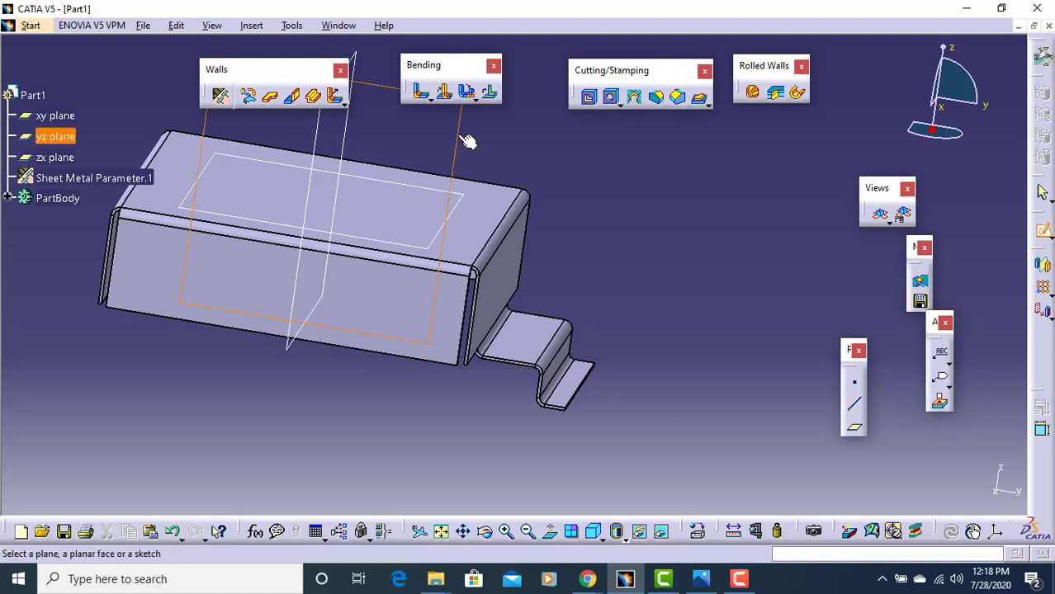
pyautogui.moveTo(630, 268)
pyautogui.mouseDown(button='middle')
pyautogui.moveTo(629, 151)
pyautogui.moveTo(655, 255)
pyautogui.mouseUp(button='middle')
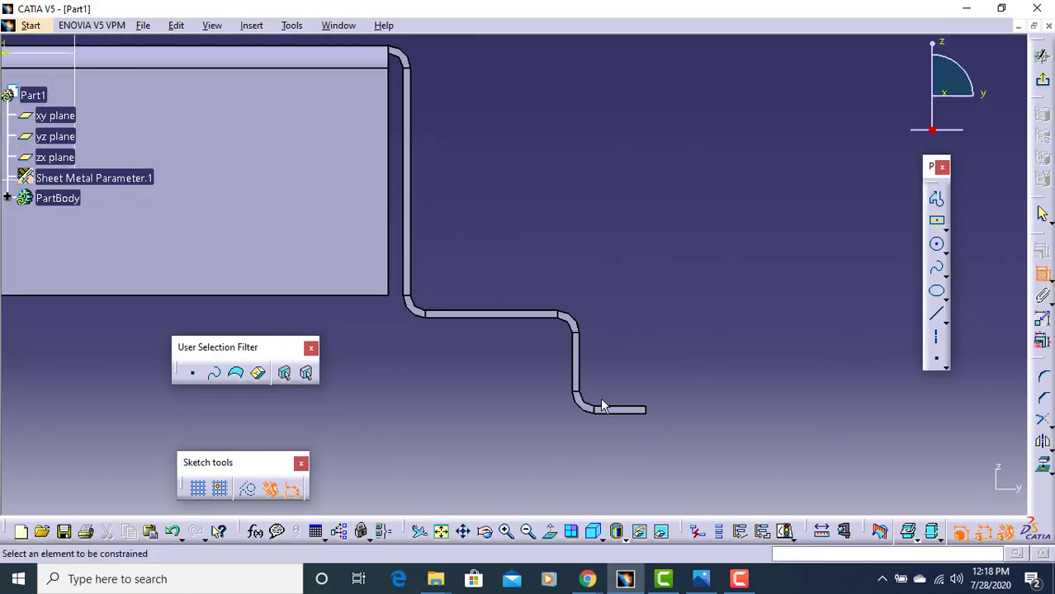
pyautogui.click(632, 410)
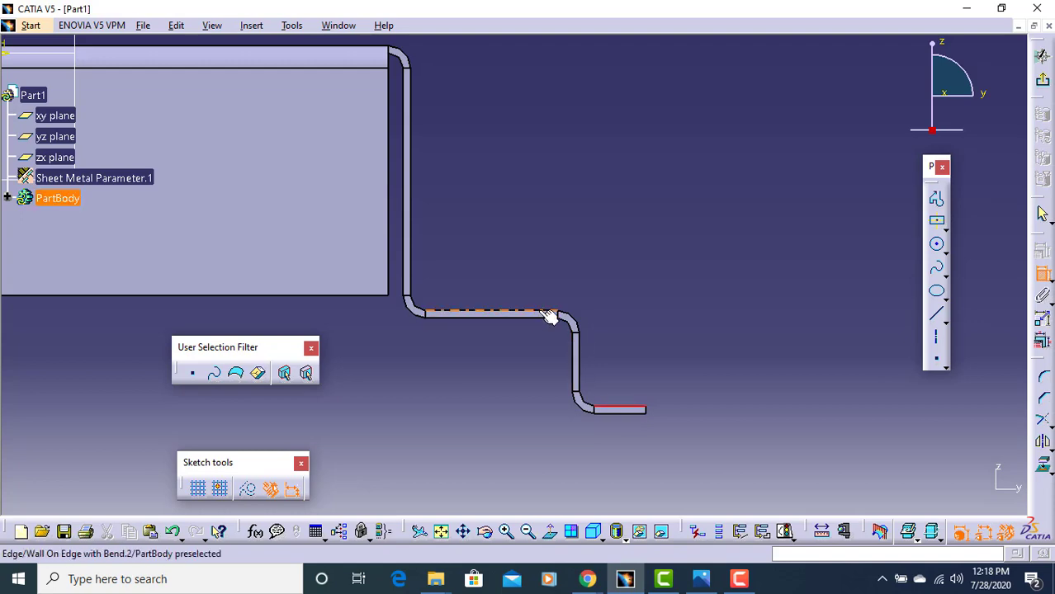
pyautogui.click(548, 314)
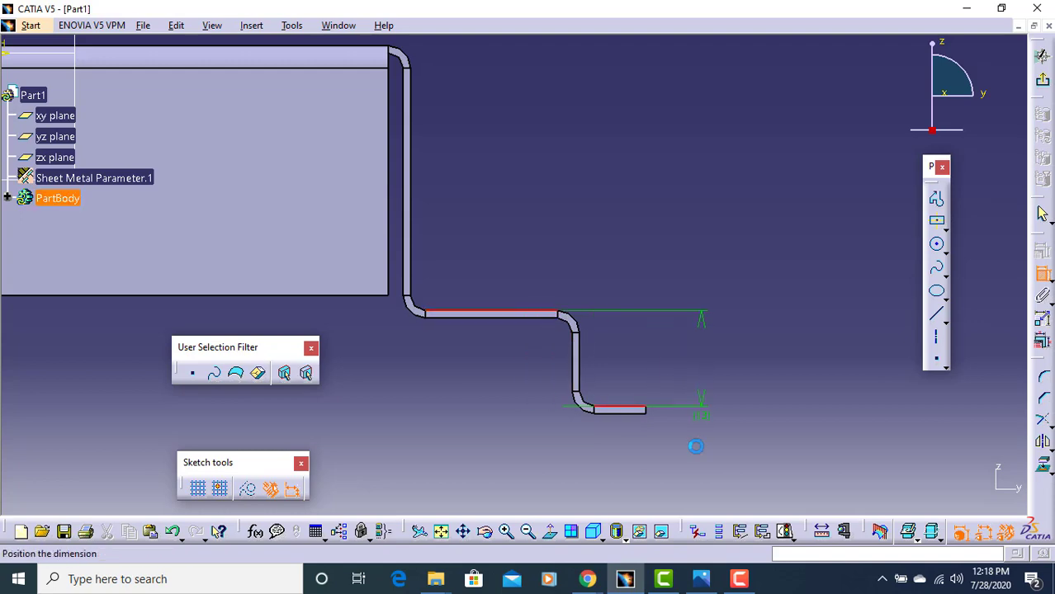
pyautogui.press('Escape')
# Step: Check the drawing, measure horizontally from the downward wall's inner face to the end of the lower lip, and leave the sketch
pyautogui.click(700, 579)
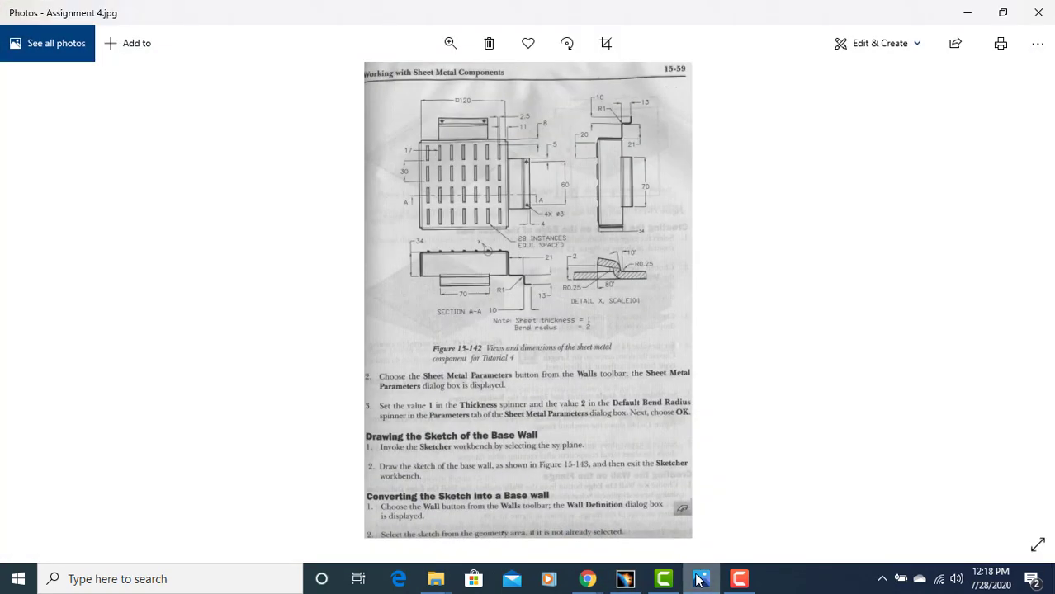
pyautogui.keyDown('ctrl'); pyautogui.scroll(5, 503, 292); pyautogui.keyUp('ctrl')
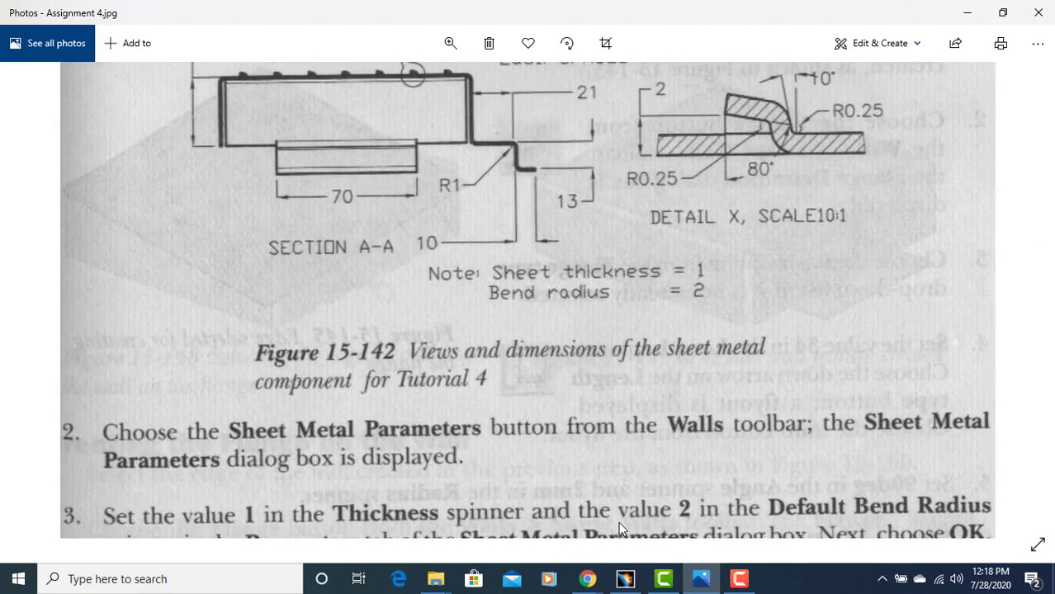
pyautogui.click(700, 578)
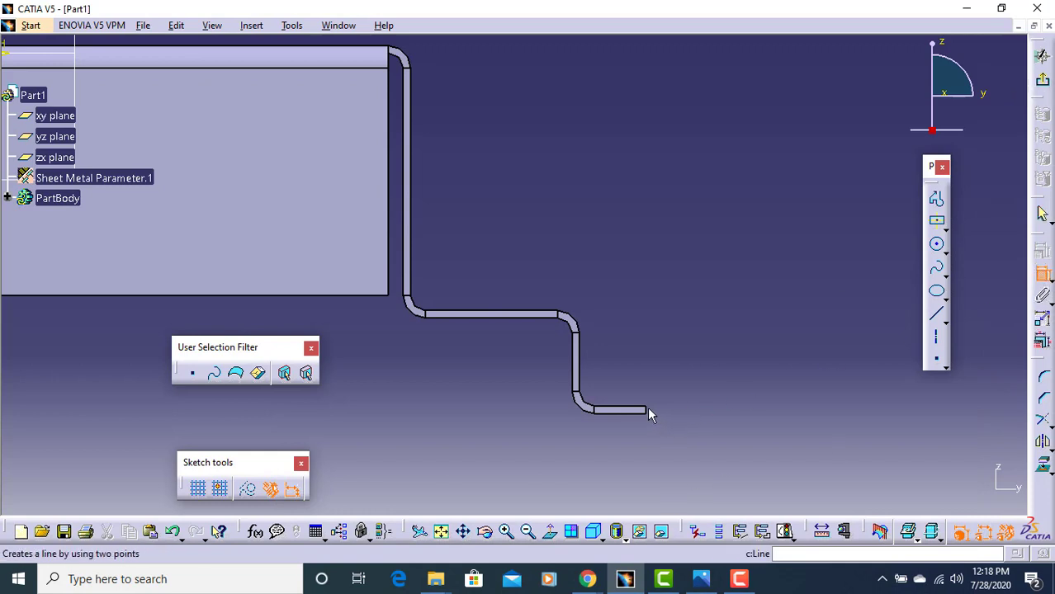
pyautogui.click(578, 398)
pyautogui.press('Escape')
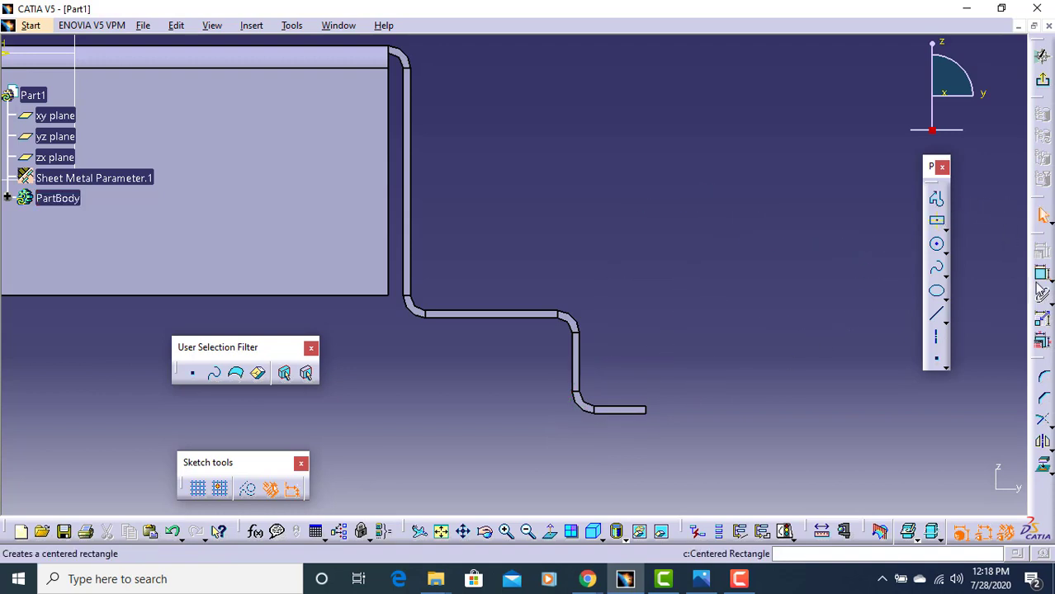
pyautogui.click(1042, 274)
pyautogui.click(580, 353)
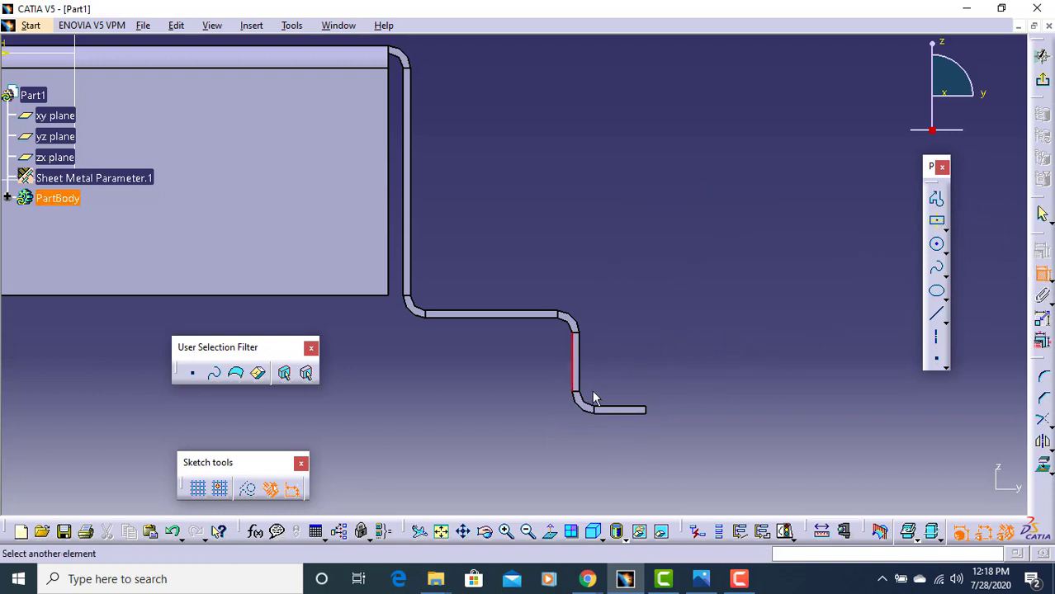
pyautogui.moveTo(594, 396); pyautogui.dragTo(760, 376, button='middle')
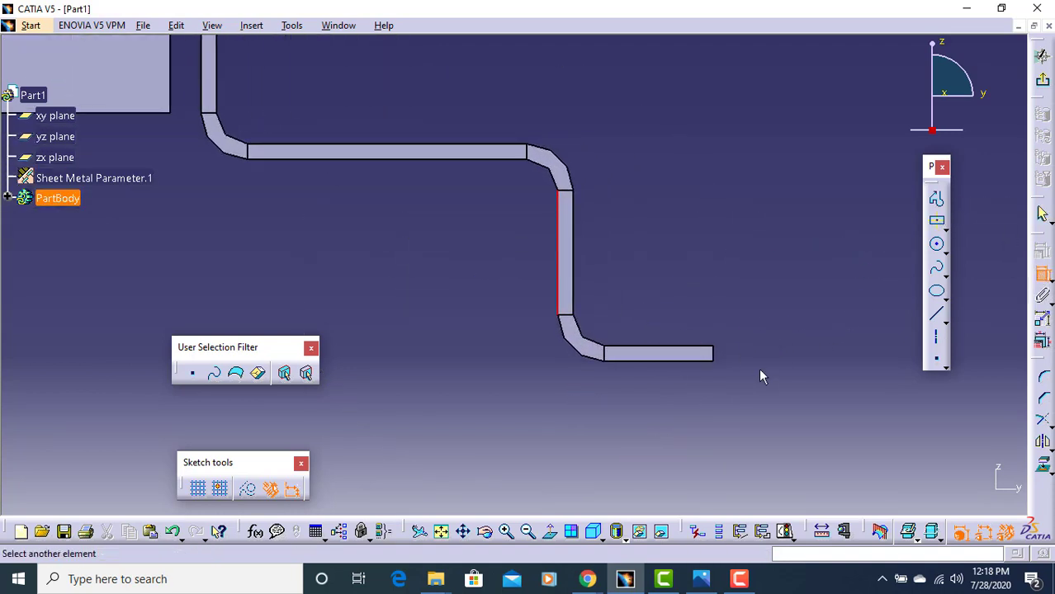
pyautogui.click(713, 353)
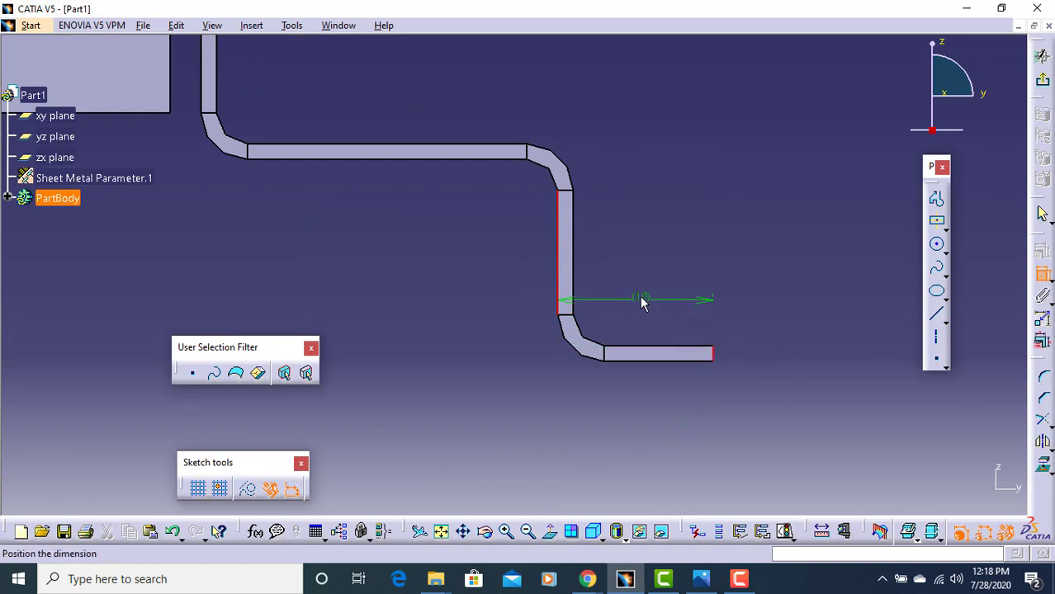
pyautogui.press('Escape')
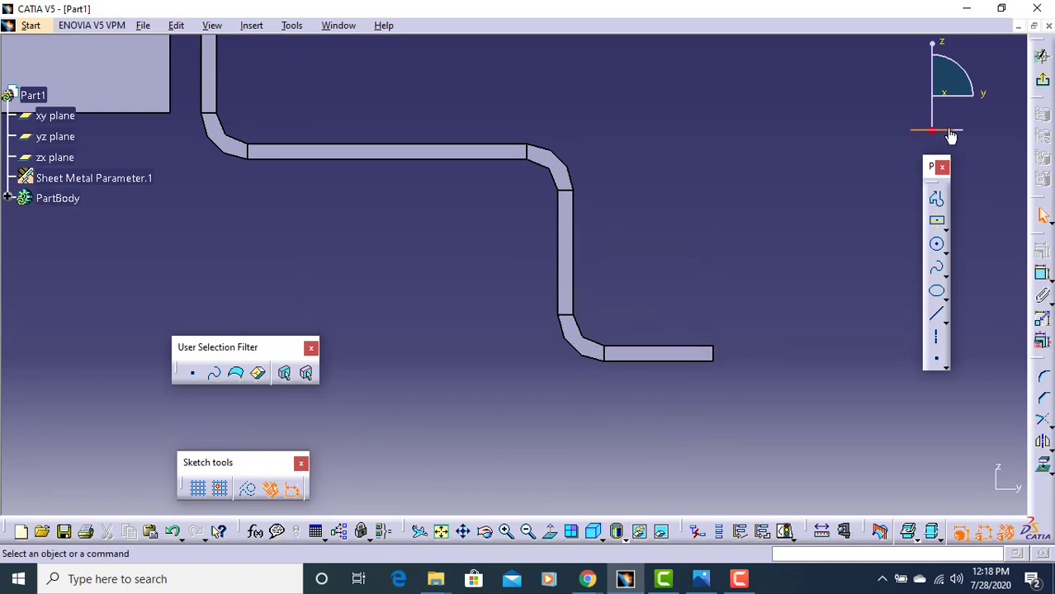
pyautogui.click(1042, 79)
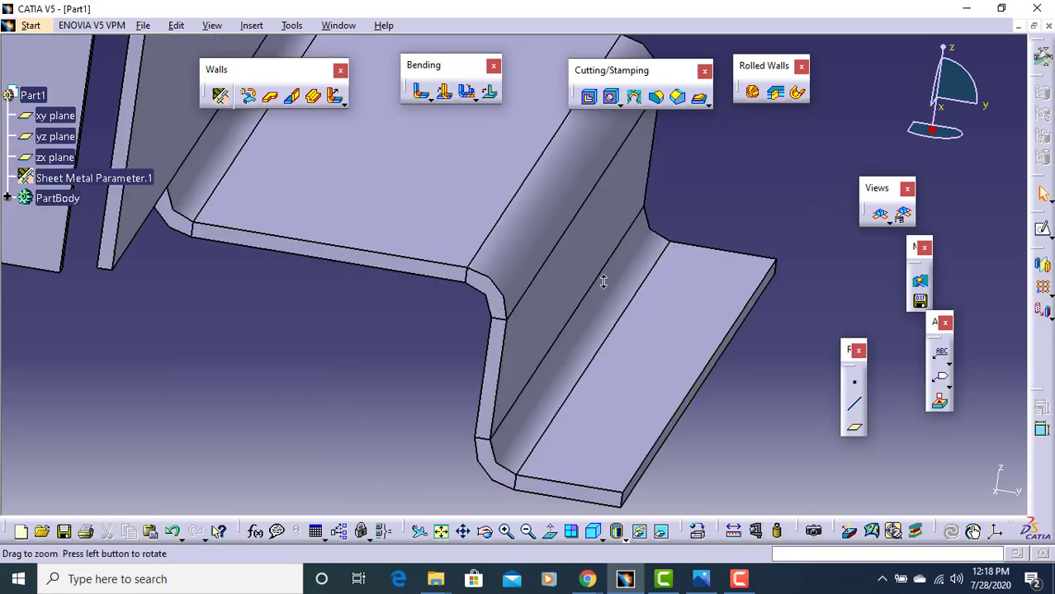
# Step: Switch to the Assignment 4 drawing, examine the side view dimensions of the second stepped flange, and return to CATIA
pyautogui.click(701, 578)
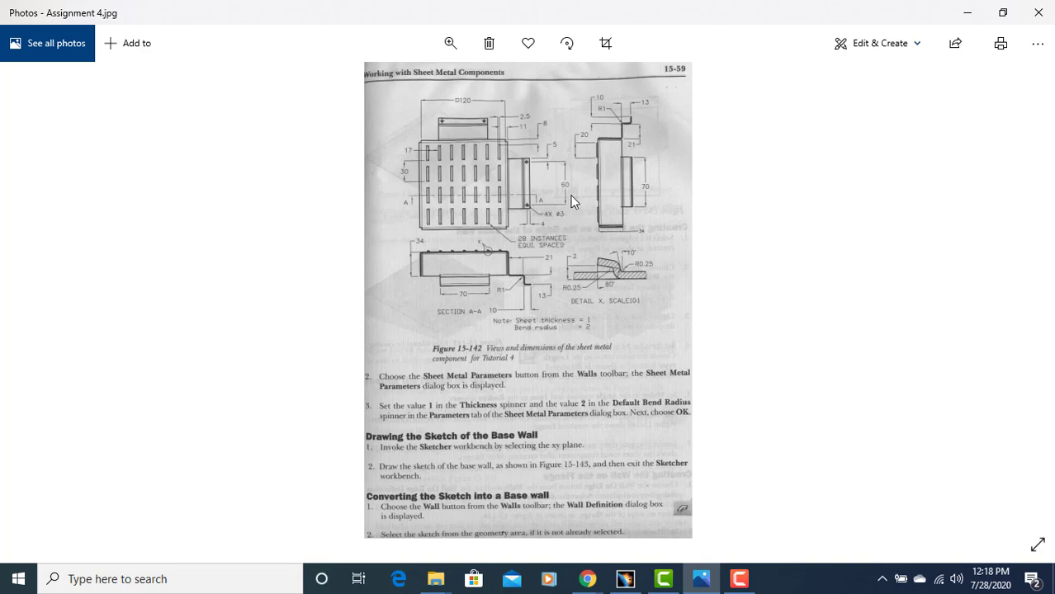
pyautogui.scroll(3, 584, 192)
pyautogui.moveTo(584, 193); pyautogui.dragTo(582, 264)
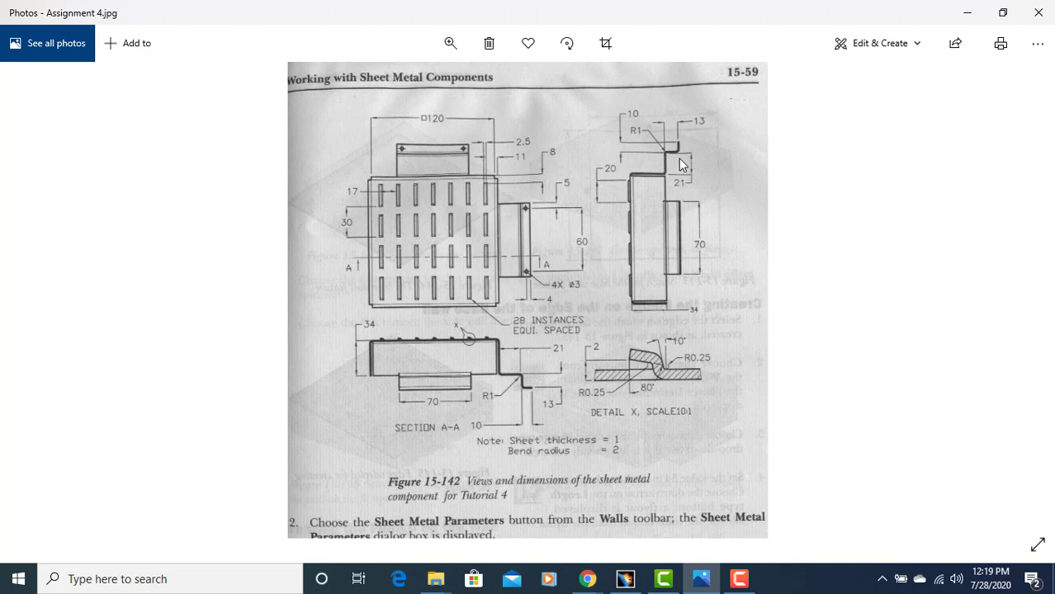
pyautogui.scroll(3, 681, 182)
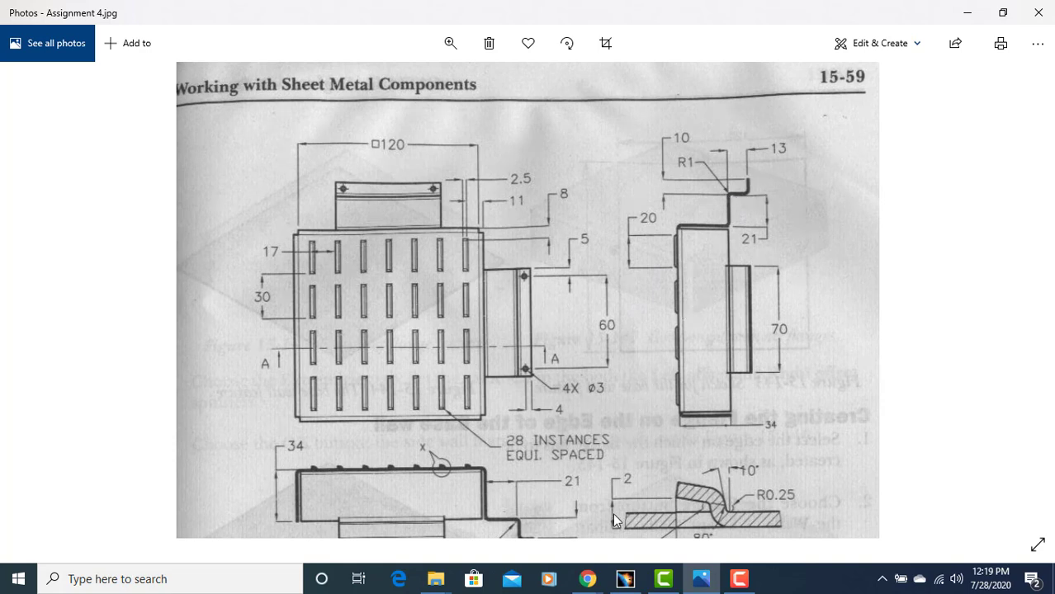
pyautogui.click(629, 579)
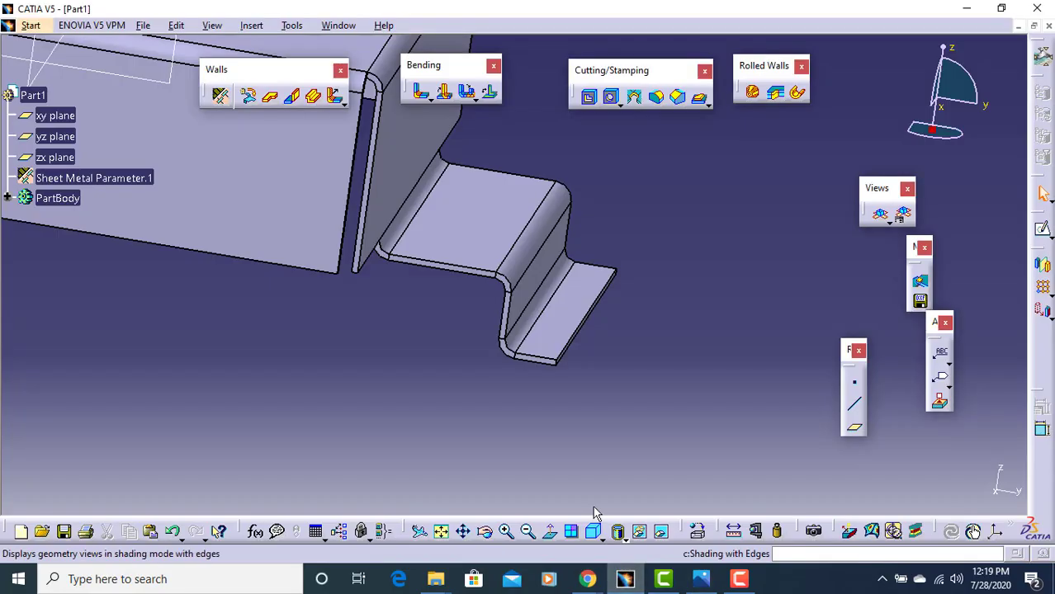
# Step: Create a 90-degree wall on the lower edge of the adjacent side wall, with left and right offsets of -25 mm
pyautogui.moveTo(444, 357); pyautogui.dragTo(553, 287, button='middle')
pyautogui.click(292, 96)
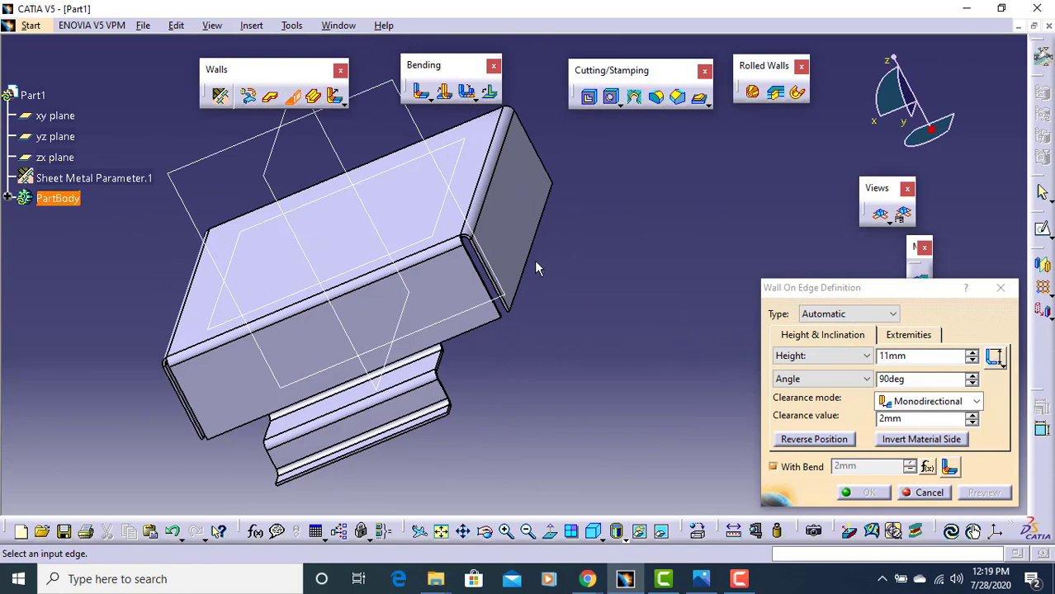
pyautogui.click(530, 254)
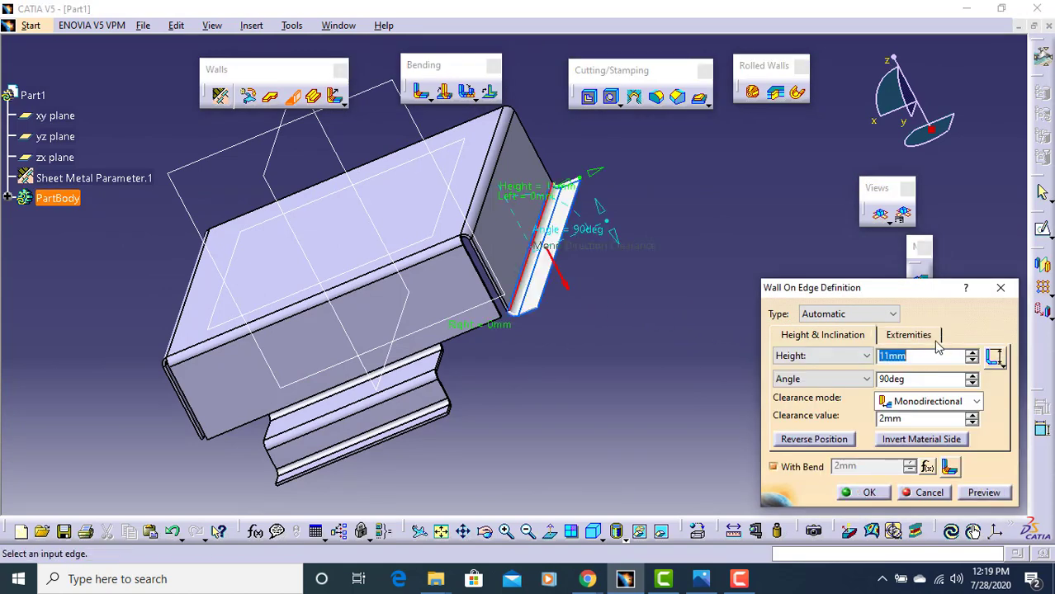
pyautogui.click(904, 334)
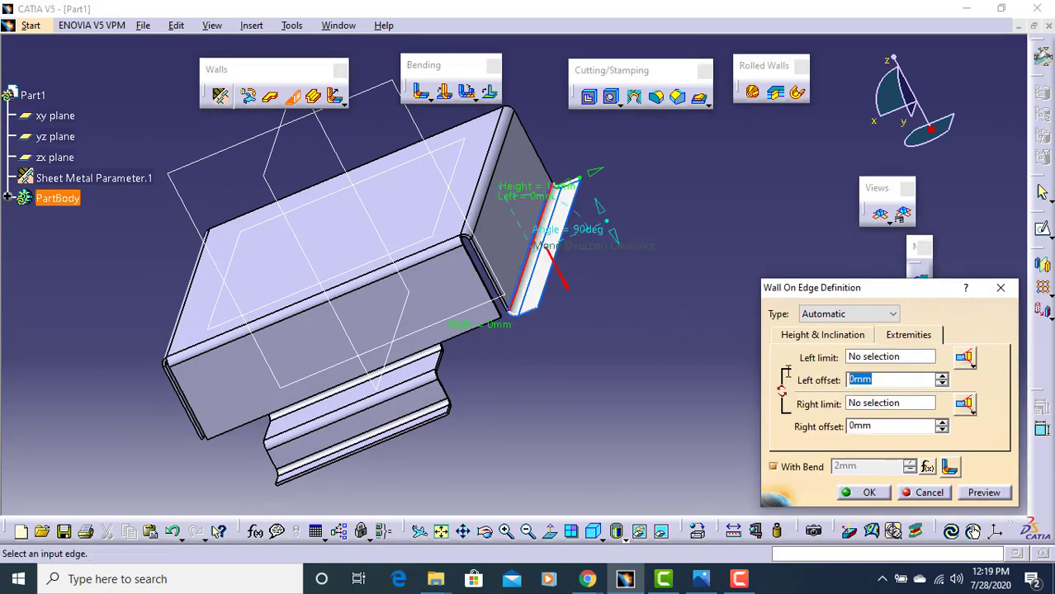
pyautogui.click(698, 582)
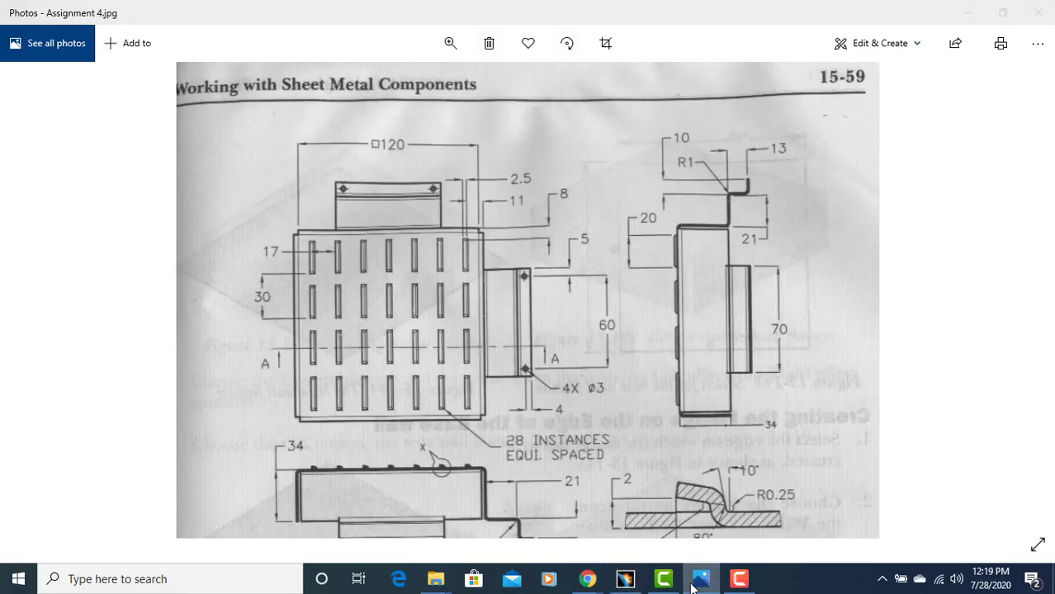
pyautogui.click(699, 582)
pyautogui.moveTo(894, 381); pyautogui.dragTo(803, 365)
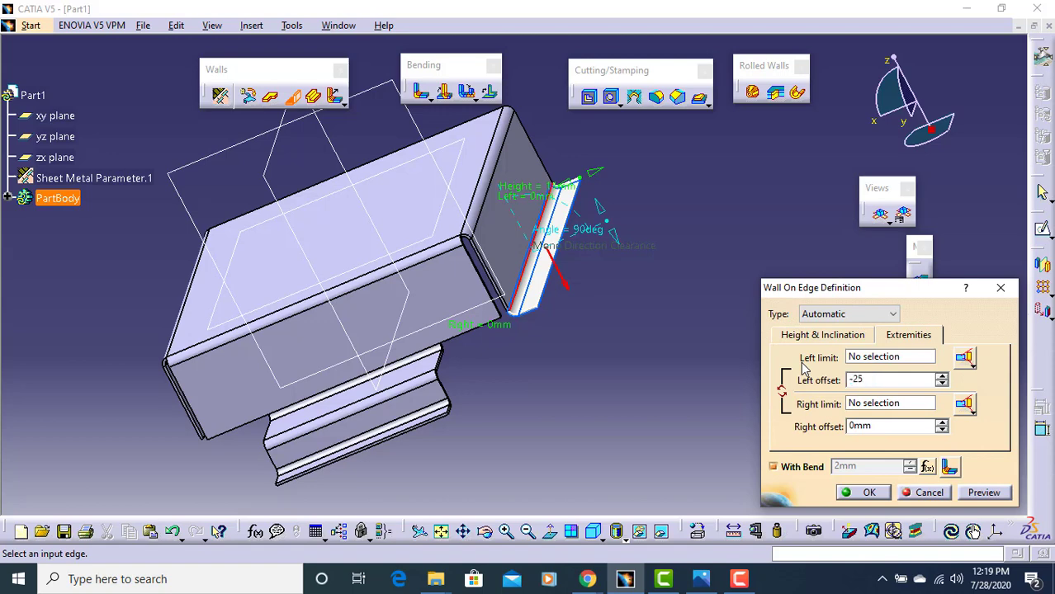
pyautogui.write('-25')
pyautogui.press('Return')
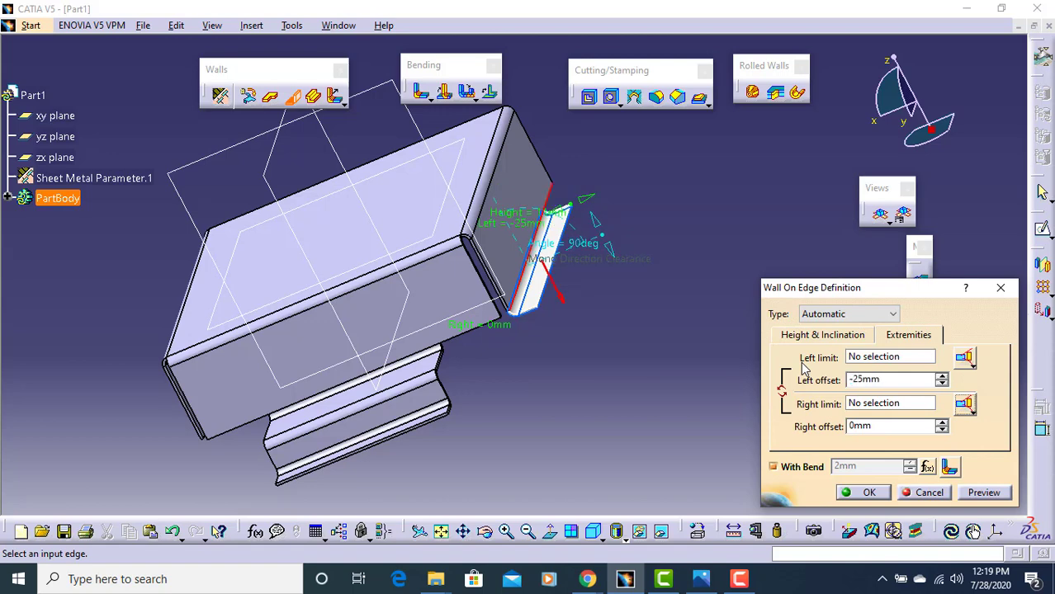
pyautogui.moveTo(886, 426); pyautogui.dragTo(793, 427)
pyautogui.write('-25')
pyautogui.press('Return')
pyautogui.press('Return')
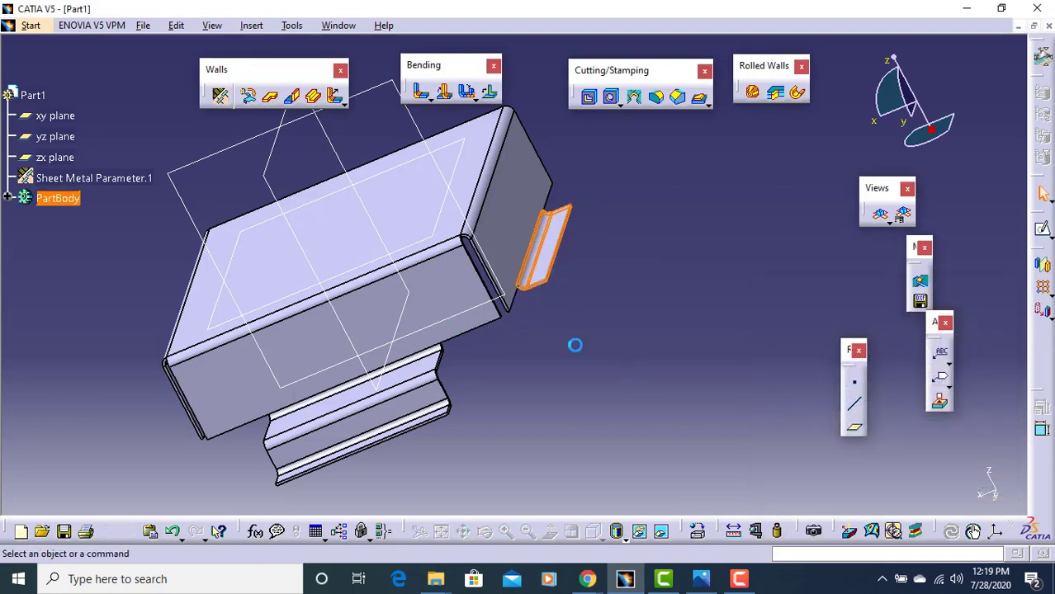
# Step: Check the second flange's dimensions in the Assignment 4 drawing and set the height of its new horizontal wall to 21 mm
pyautogui.moveTo(575, 344); pyautogui.dragTo(551, 266, button='middle')
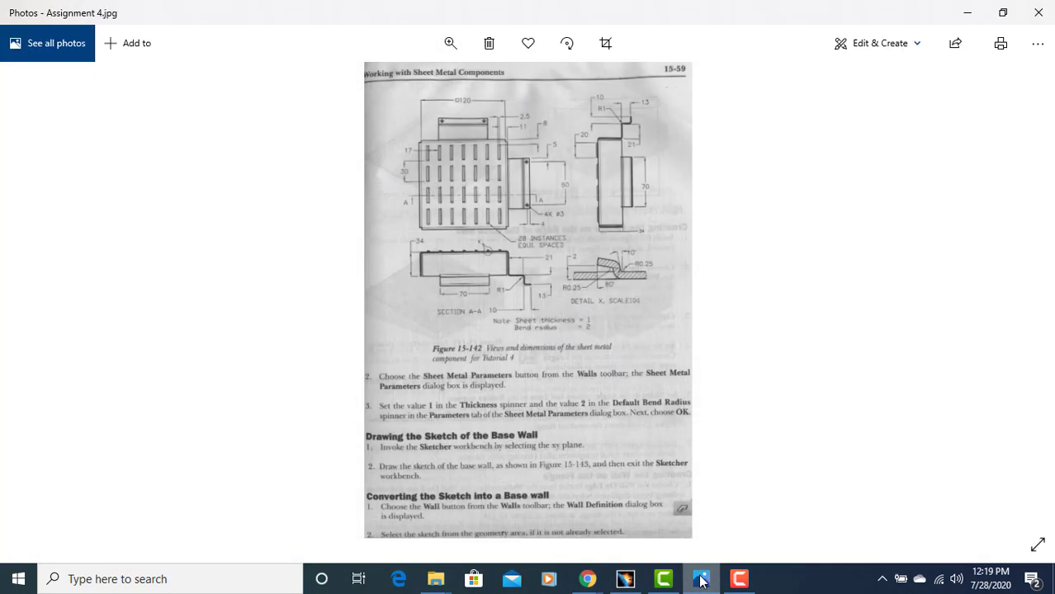
pyautogui.click(701, 578)
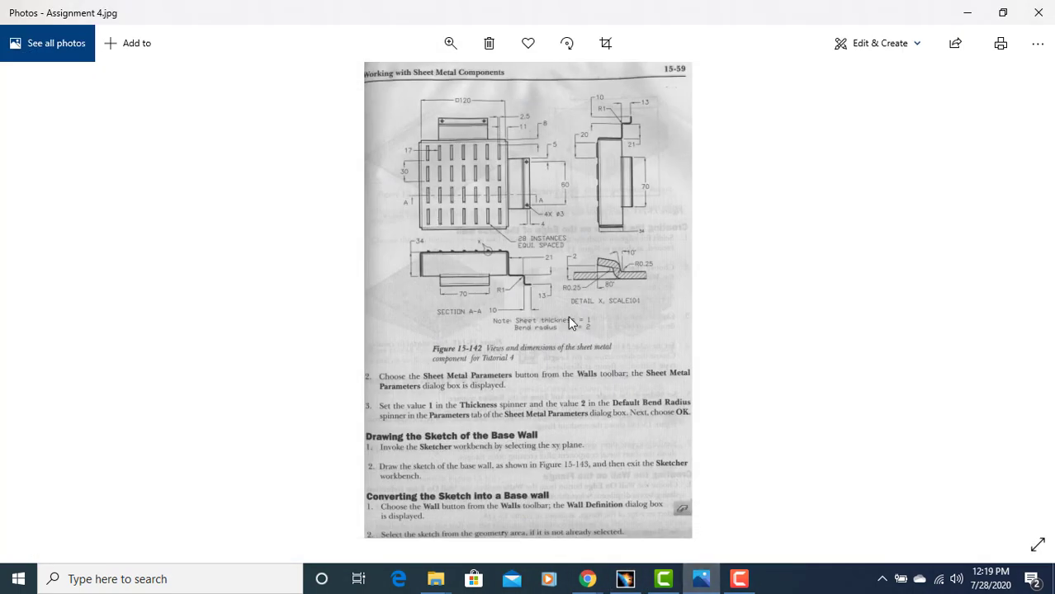
pyautogui.scroll(-2, 525, 159)
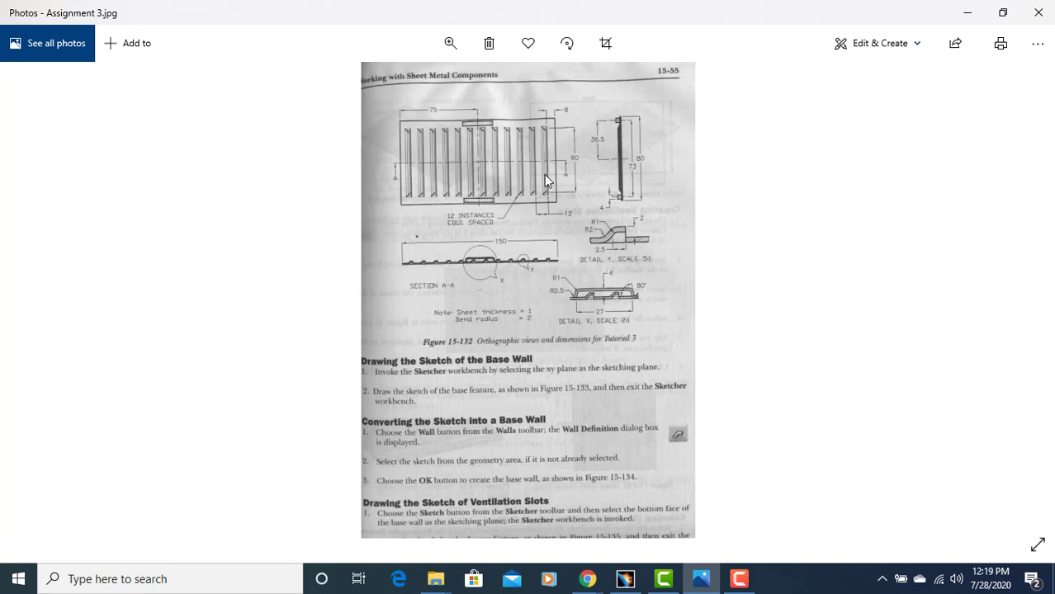
pyautogui.scroll(2, 544, 175)
pyautogui.scroll(5, 527, 167)
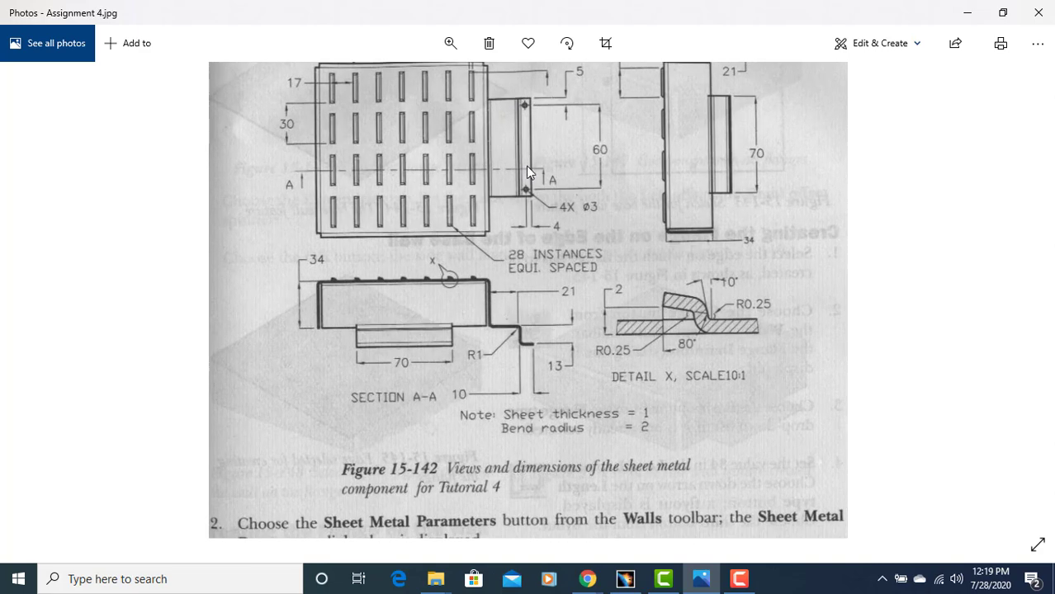
pyautogui.moveTo(527, 167); pyautogui.dragTo(528, 291)
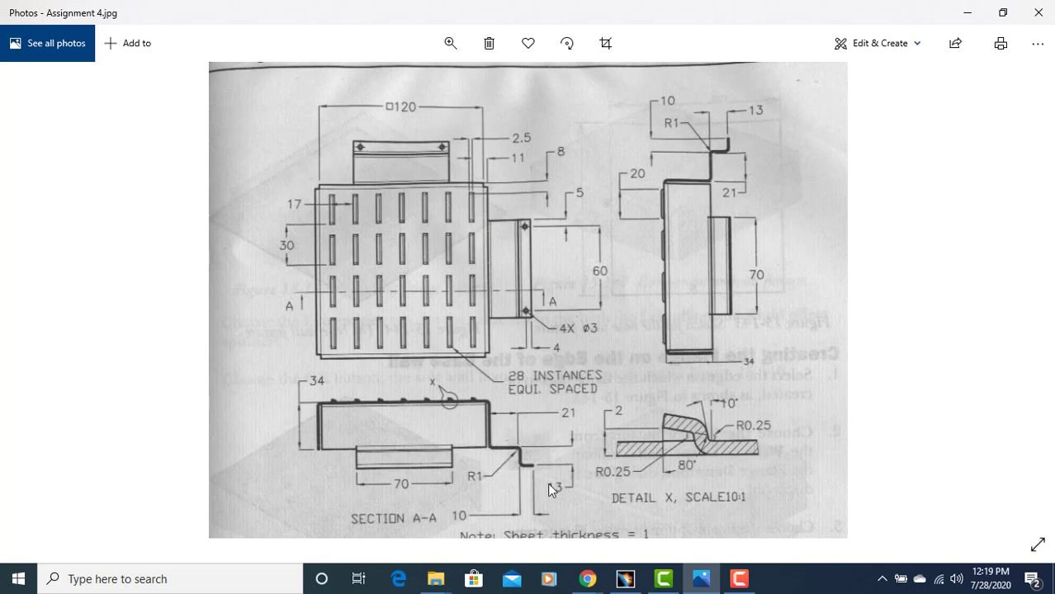
pyautogui.click(625, 579)
pyautogui.moveTo(582, 331); pyautogui.dragTo(565, 460, button='middle')
pyautogui.doubleClick(465, 328)
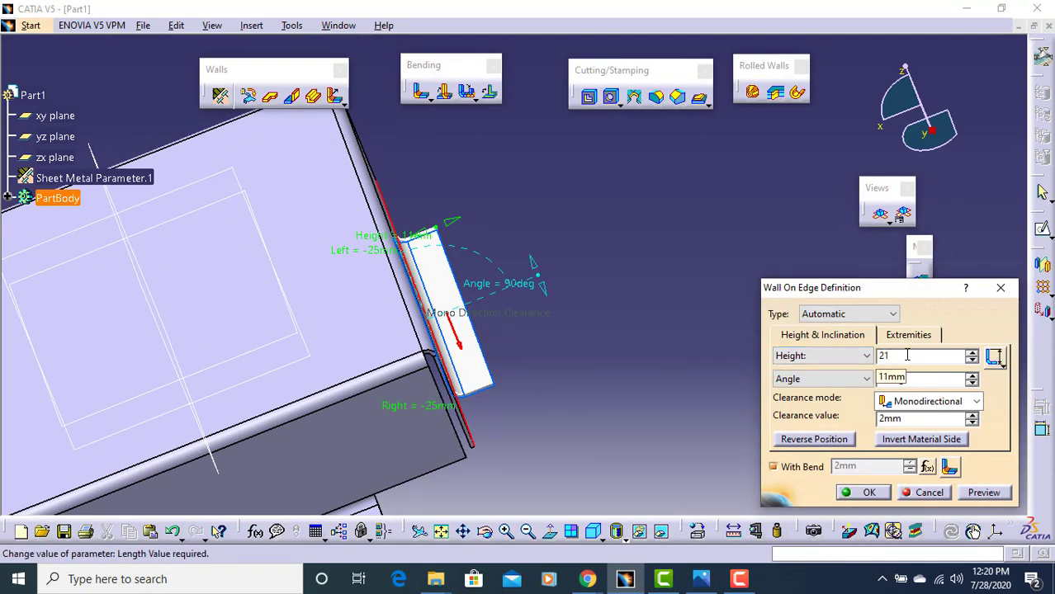
pyautogui.press('Return')
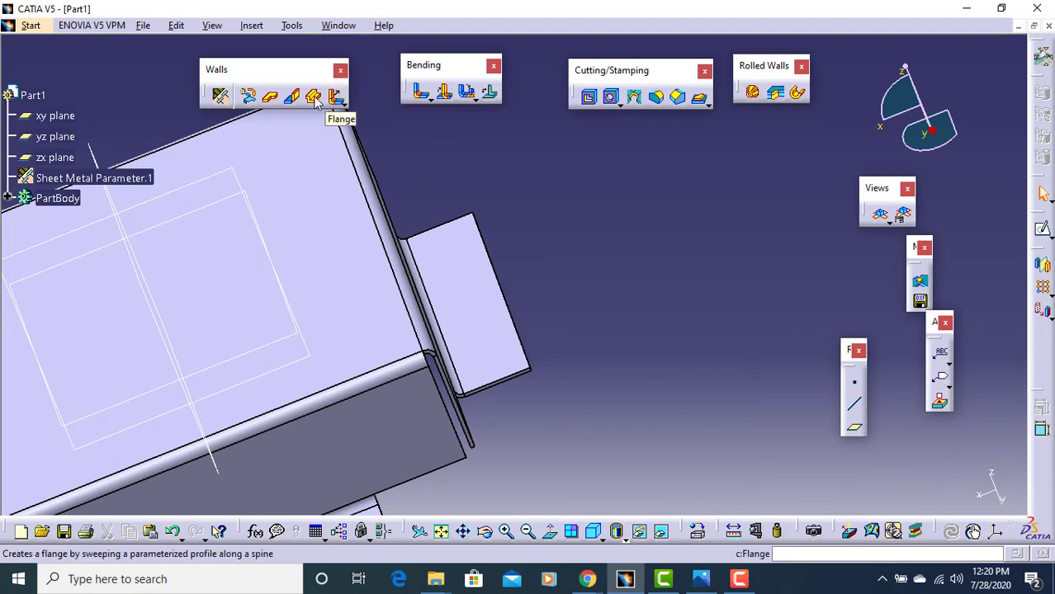
# Step: Start a wall on the horizontal wall's outer edge, reverse it to point downward, and set both its left and right offsets to 0 mm
pyautogui.click(334, 96)
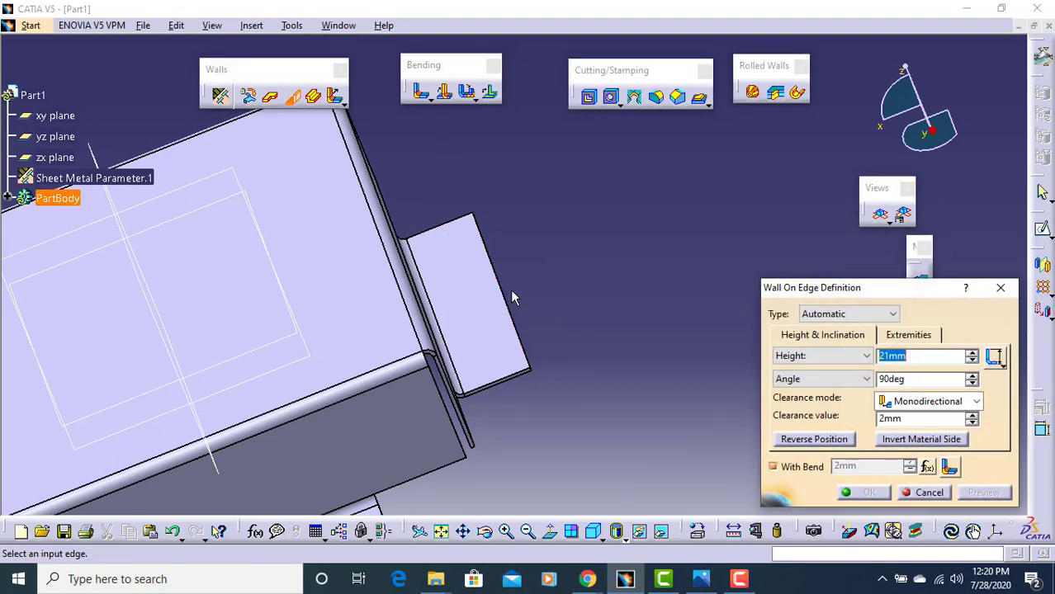
pyautogui.click(513, 301)
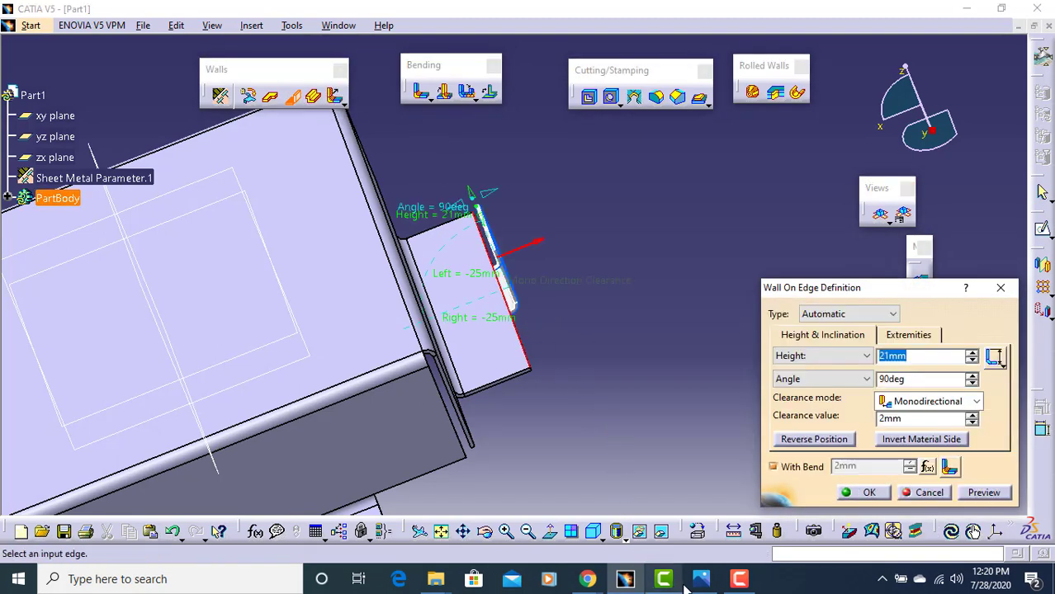
pyautogui.moveTo(458, 245); pyautogui.dragTo(501, 244, button='middle')
pyautogui.click(817, 441)
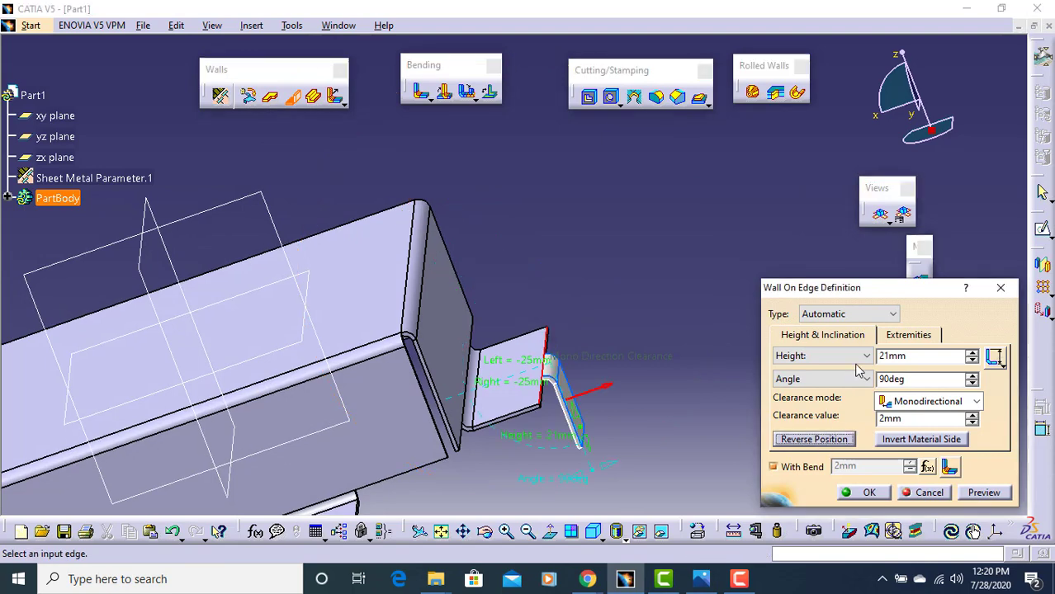
pyautogui.click(900, 334)
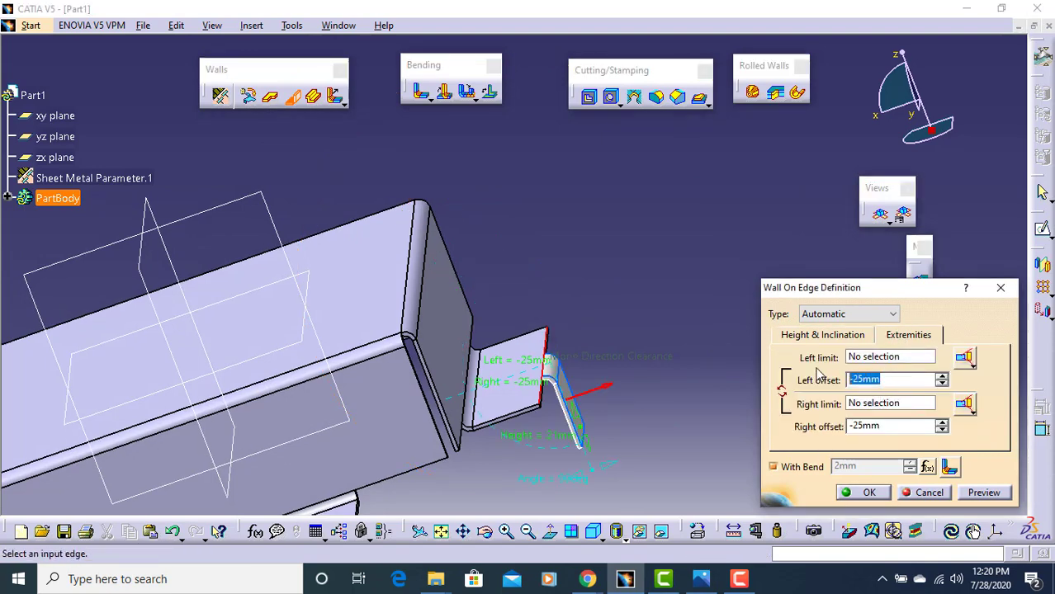
pyautogui.write('0')
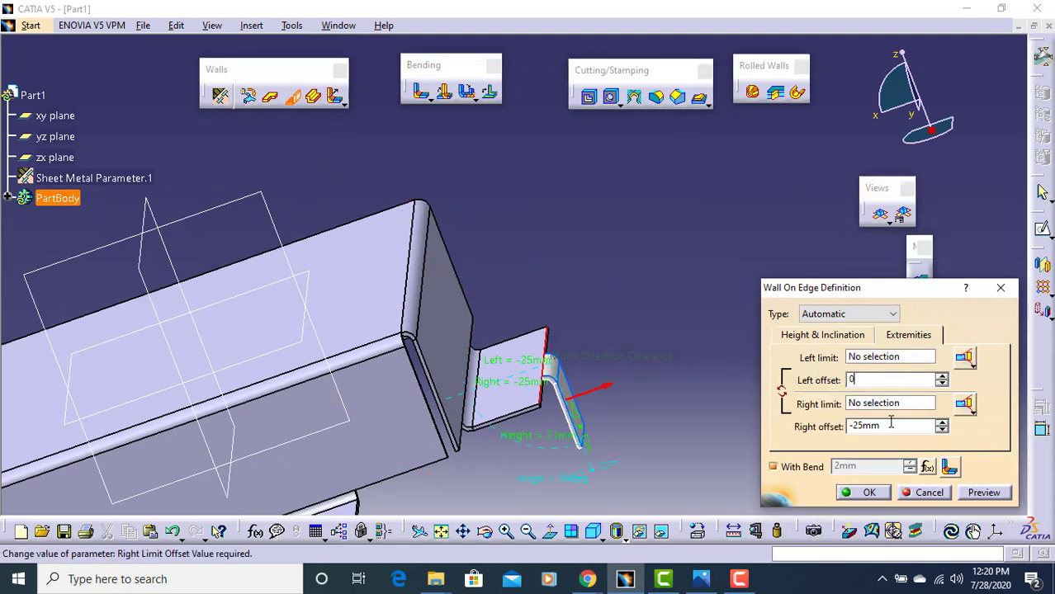
pyautogui.press('Tab')
pyautogui.write('9')
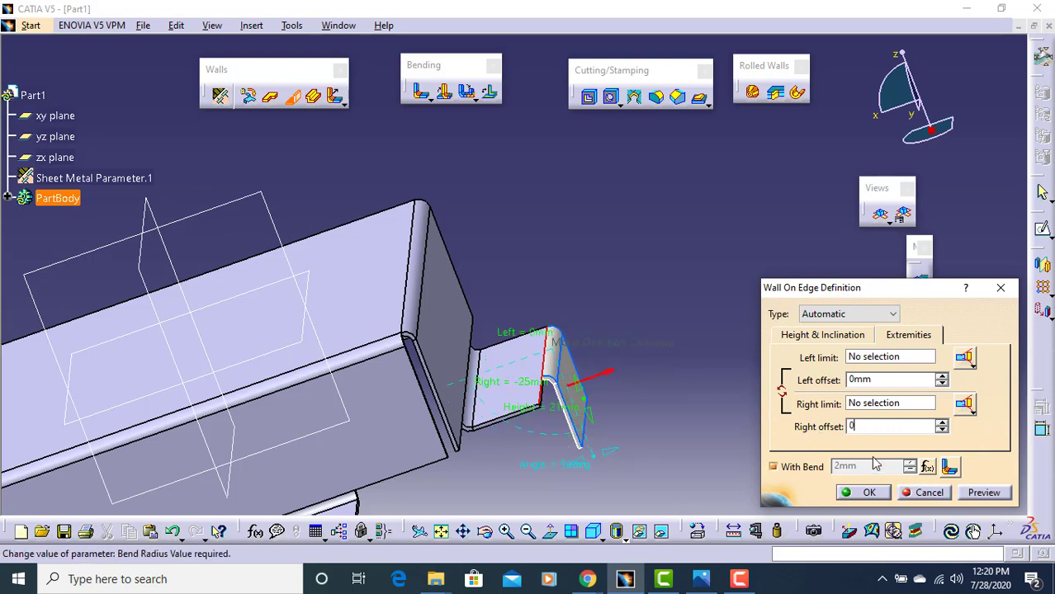
pyautogui.click(902, 340)
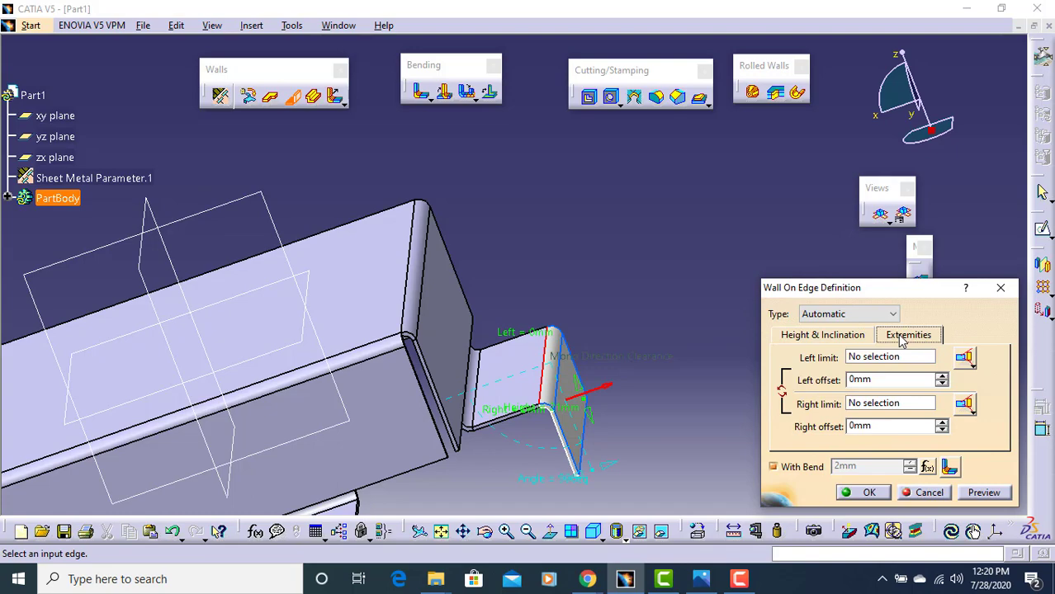
# Step: Recheck the drawing, set the downward wall's height to 13 mm, and create the wall
pyautogui.click(852, 340)
pyautogui.click(703, 579)
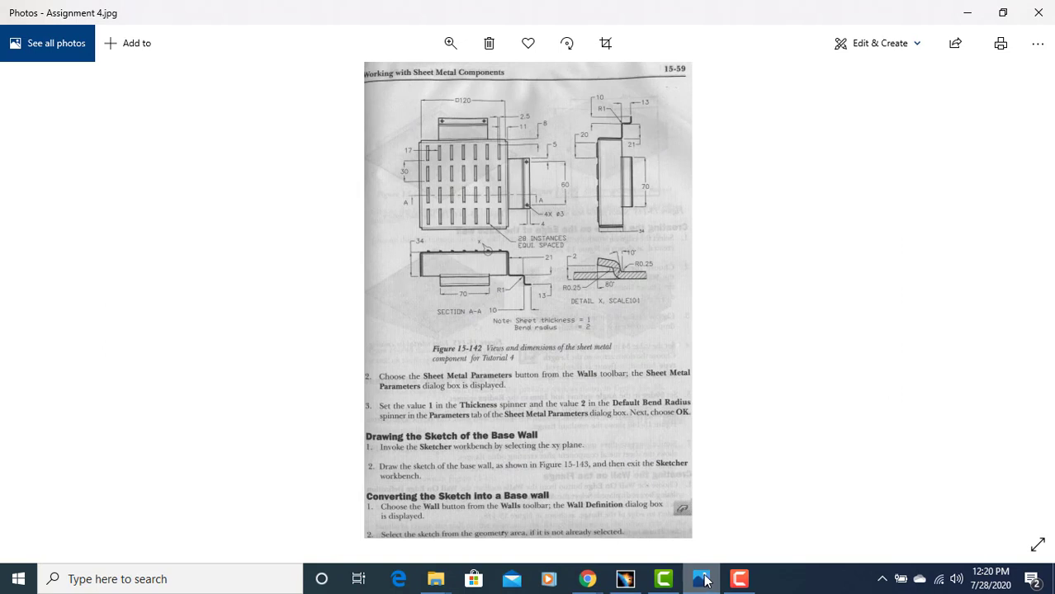
pyautogui.click(702, 579)
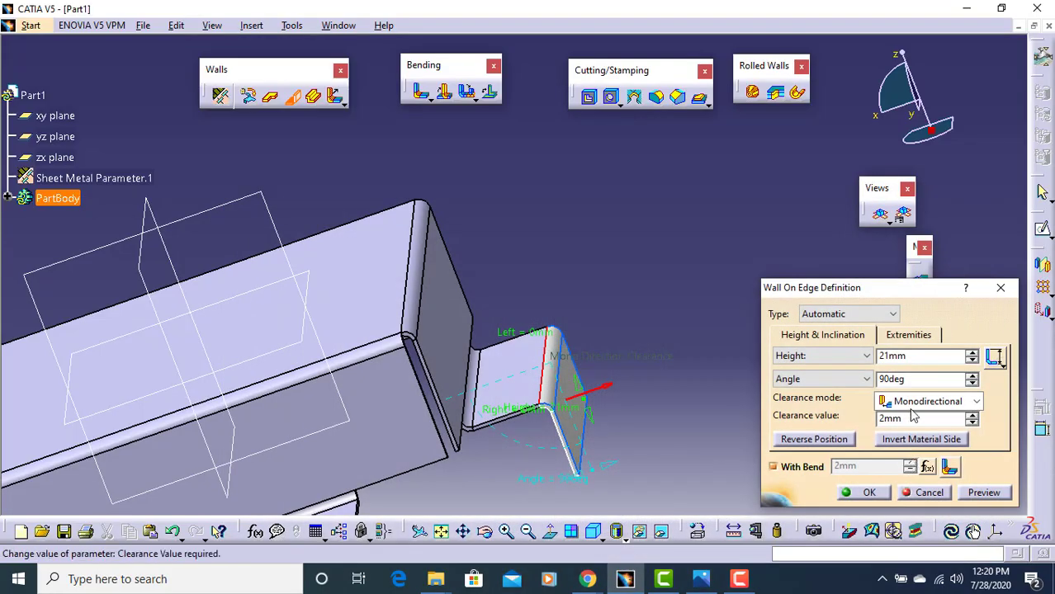
pyautogui.click(913, 355)
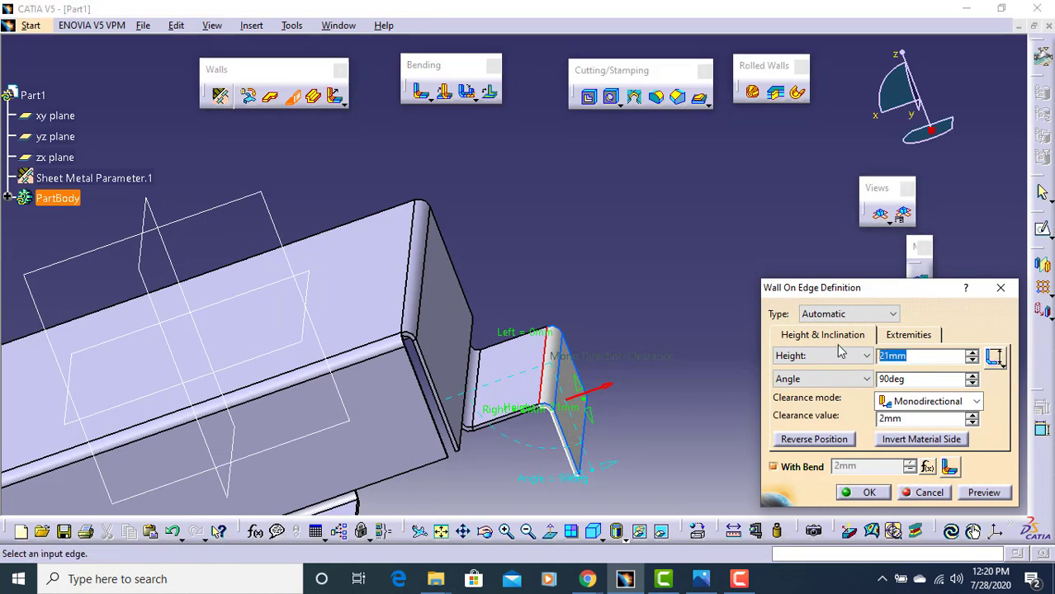
pyautogui.write('15')
pyautogui.press('Return')
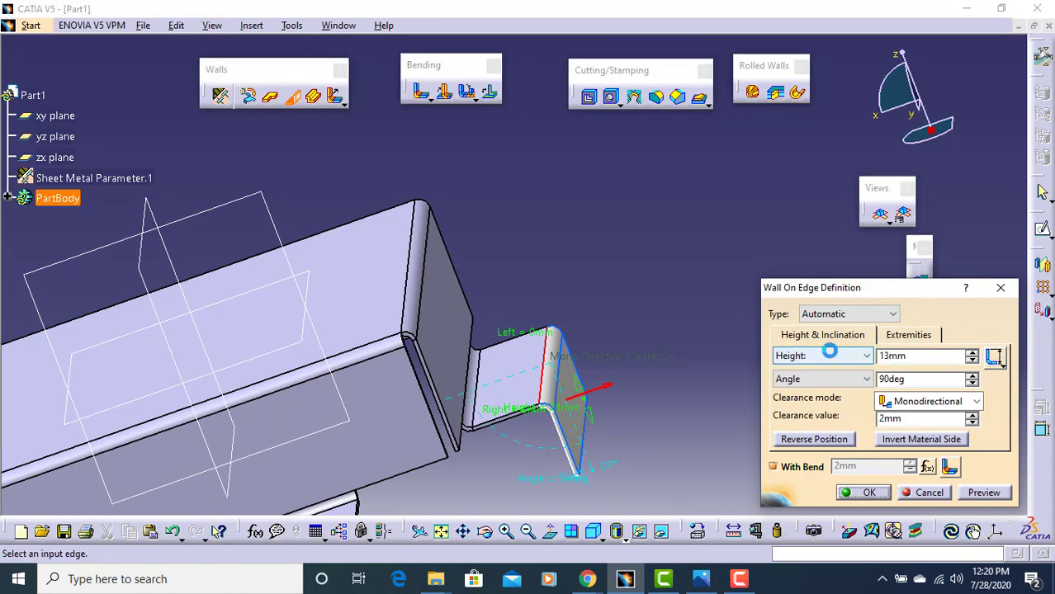
# Step: Set the height of the second flange's downward wall to 11 mm
pyautogui.moveTo(557, 365); pyautogui.dragTo(529, 204, button='middle')
pyautogui.click(314, 98)
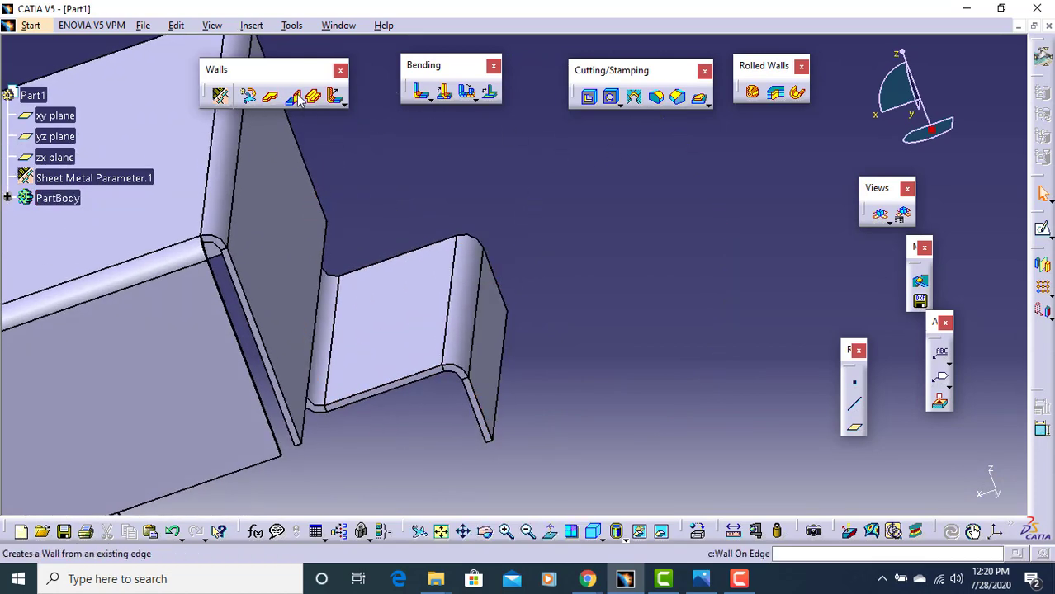
pyautogui.click(494, 341)
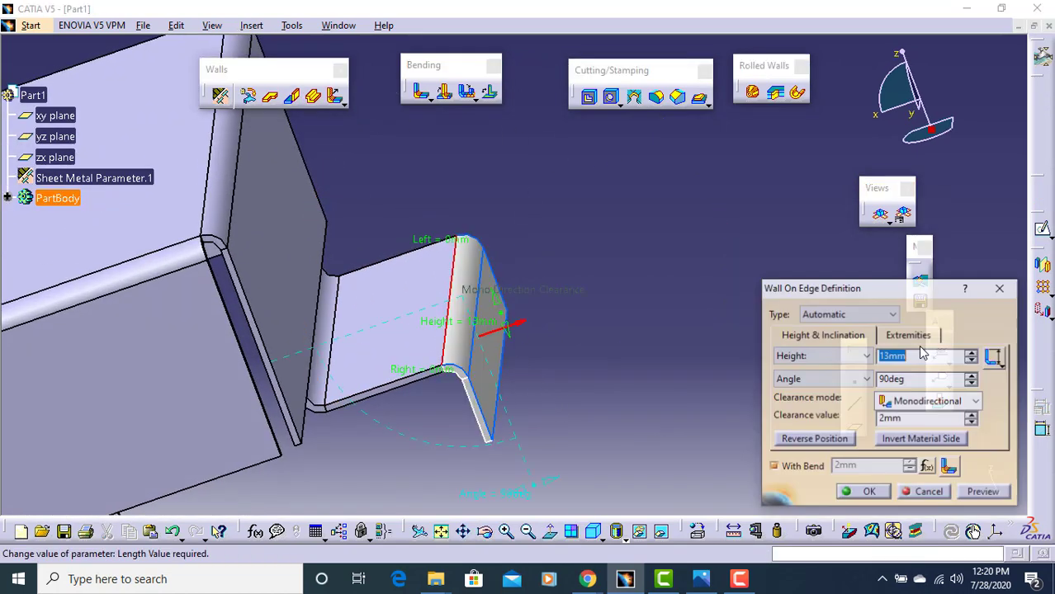
pyautogui.press('Tab')
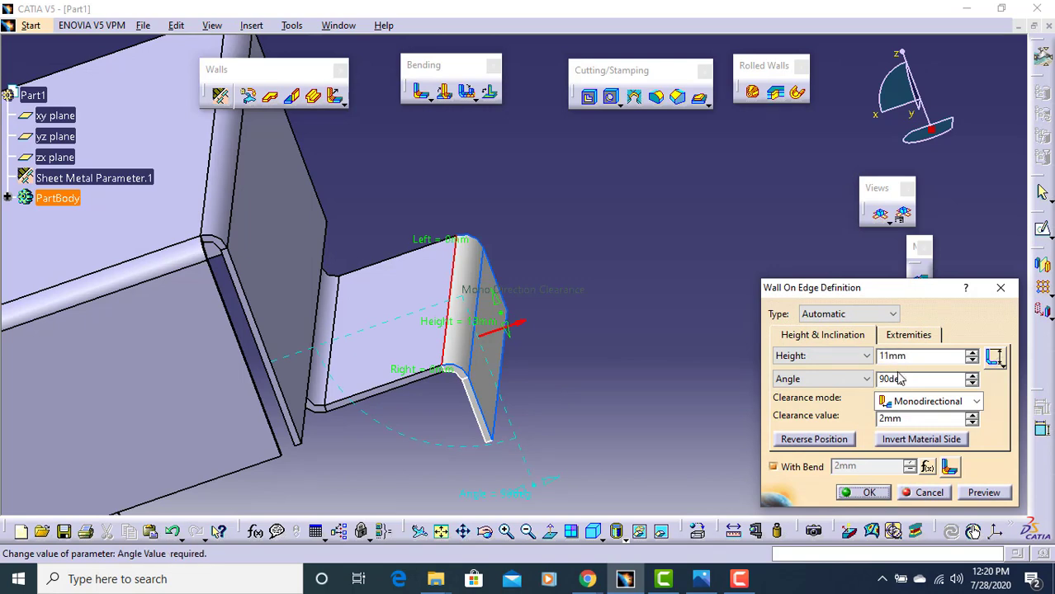
pyautogui.press('Return')
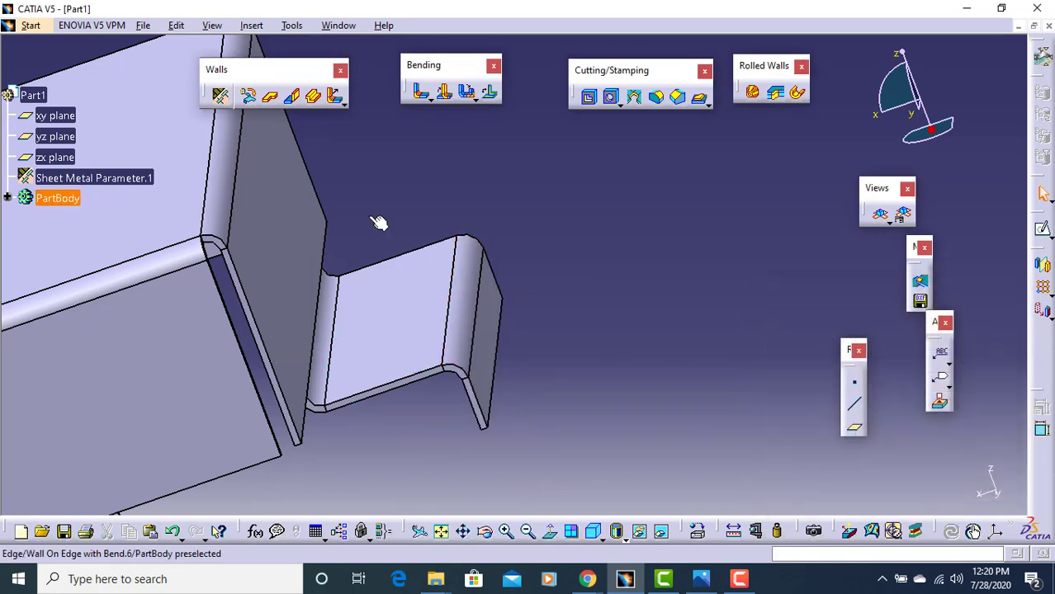
# Step: Create a bottom lip wall on the lower edge of the second flange's downward wall, reversed to point outward at 90 degrees
pyautogui.click(294, 96)
pyautogui.moveTo(395, 260); pyautogui.dragTo(332, 464, button='middle')
pyautogui.click(438, 442)
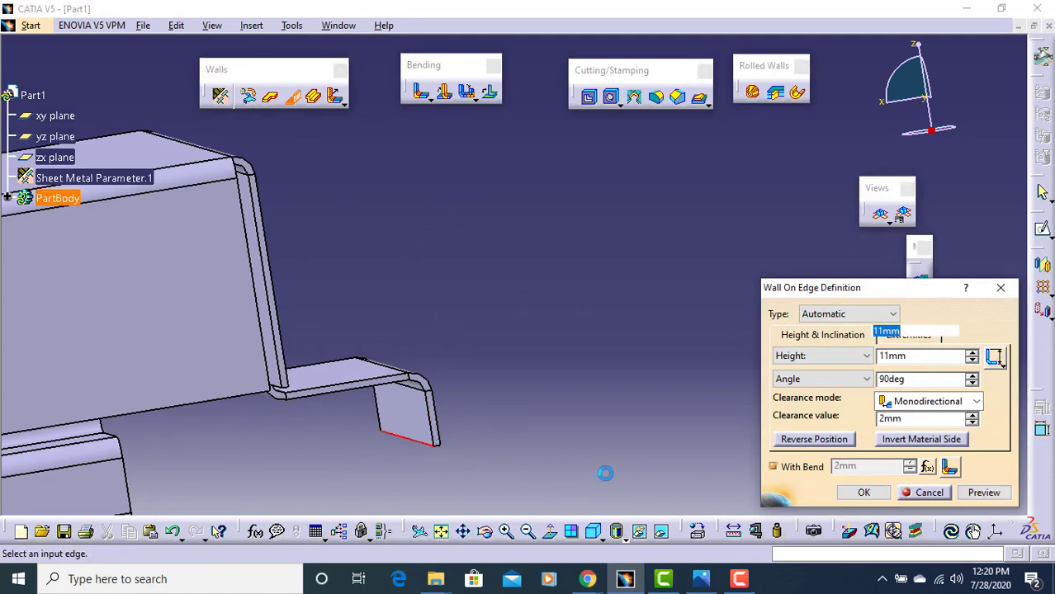
pyautogui.click(813, 441)
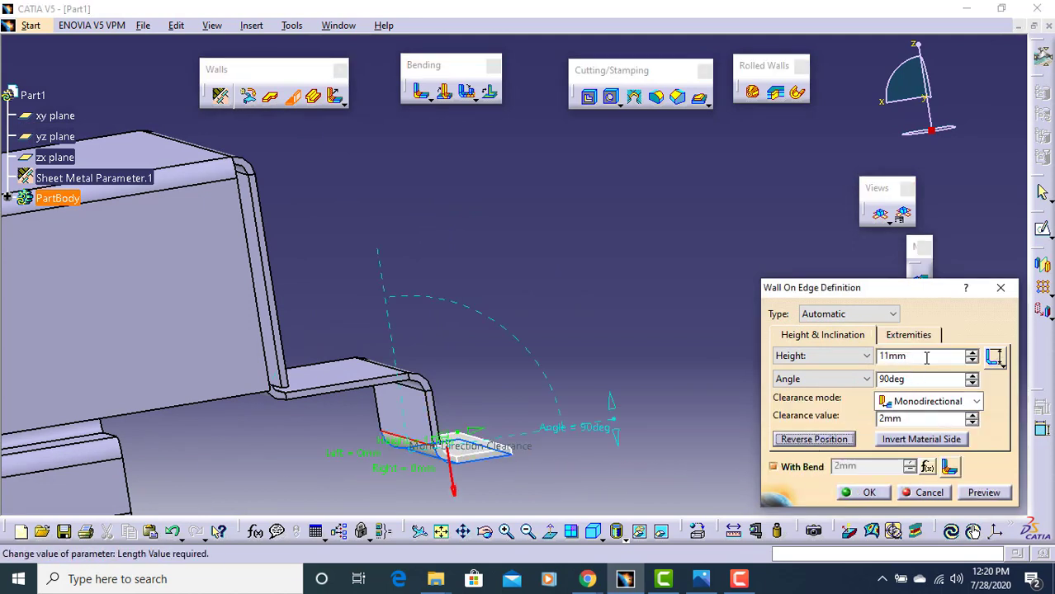
pyautogui.click(869, 492)
pyautogui.moveTo(504, 302); pyautogui.dragTo(553, 280, button='middle')
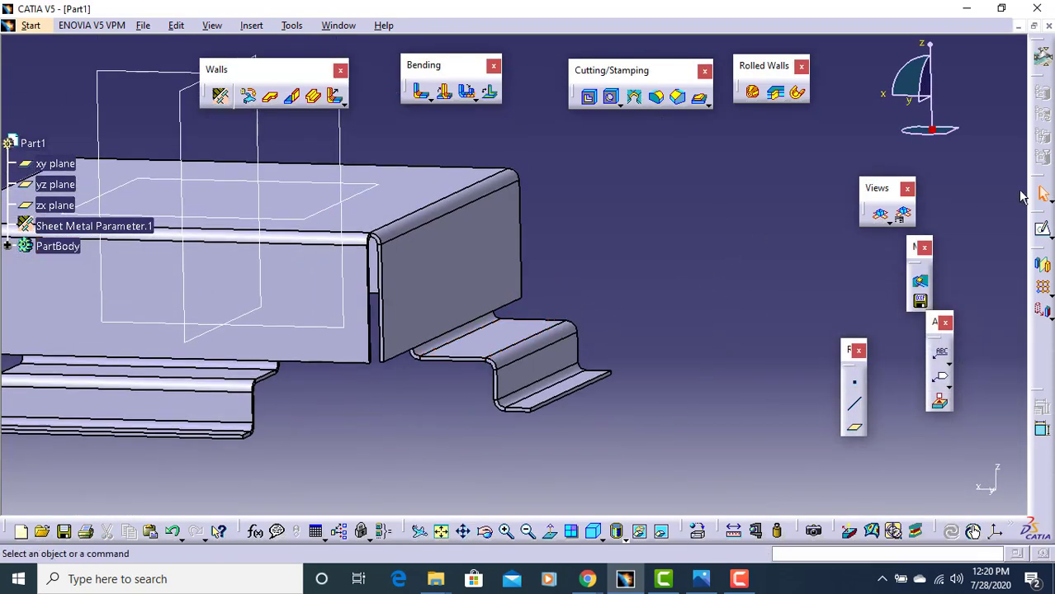
# Step: Open a sketch on the zx plane and measure from the vertical wall's outer face to the outer end of the flange's flat horizontal section
pyautogui.click(1042, 229)
pyautogui.click(350, 139)
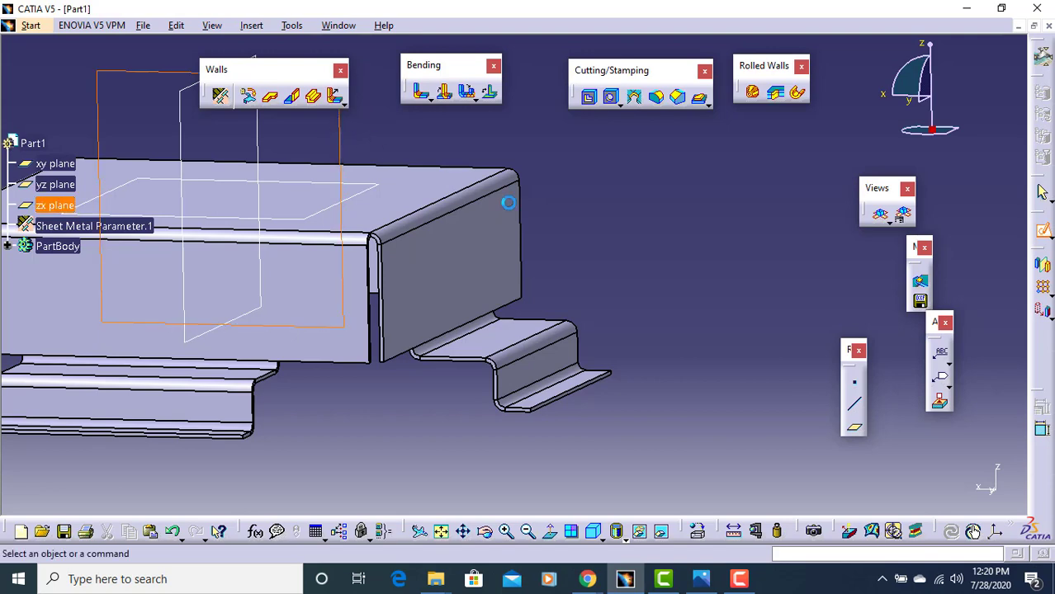
pyautogui.moveTo(594, 223); pyautogui.dragTo(647, 172, button='middle')
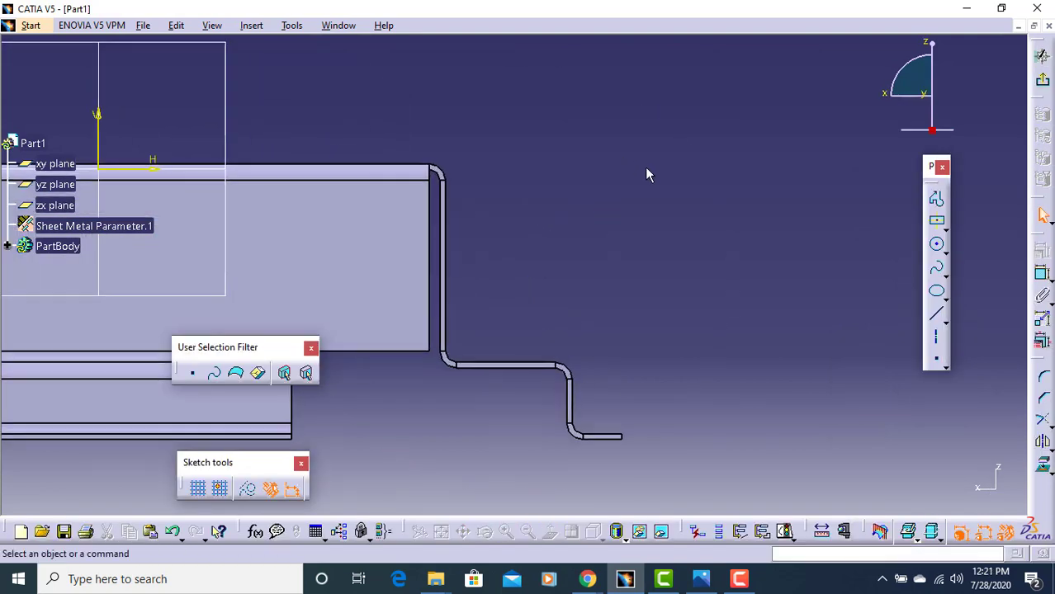
pyautogui.click(1041, 274)
pyautogui.moveTo(754, 284)
pyautogui.mouseDown(button='middle')
pyautogui.moveTo(748, 198)
pyautogui.moveTo(737, 312)
pyautogui.mouseUp(button='middle')
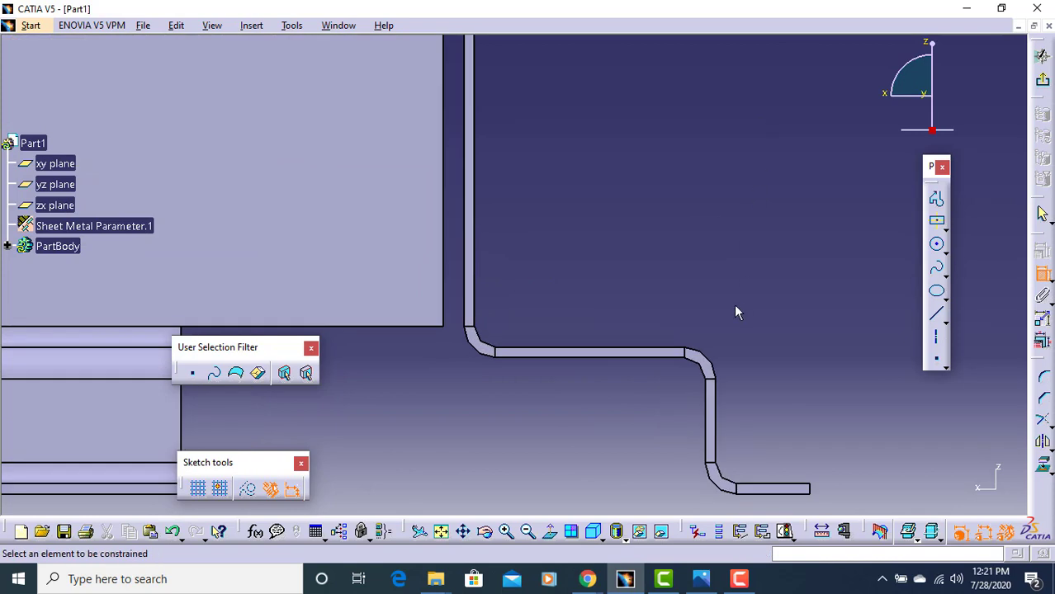
pyautogui.click(693, 358)
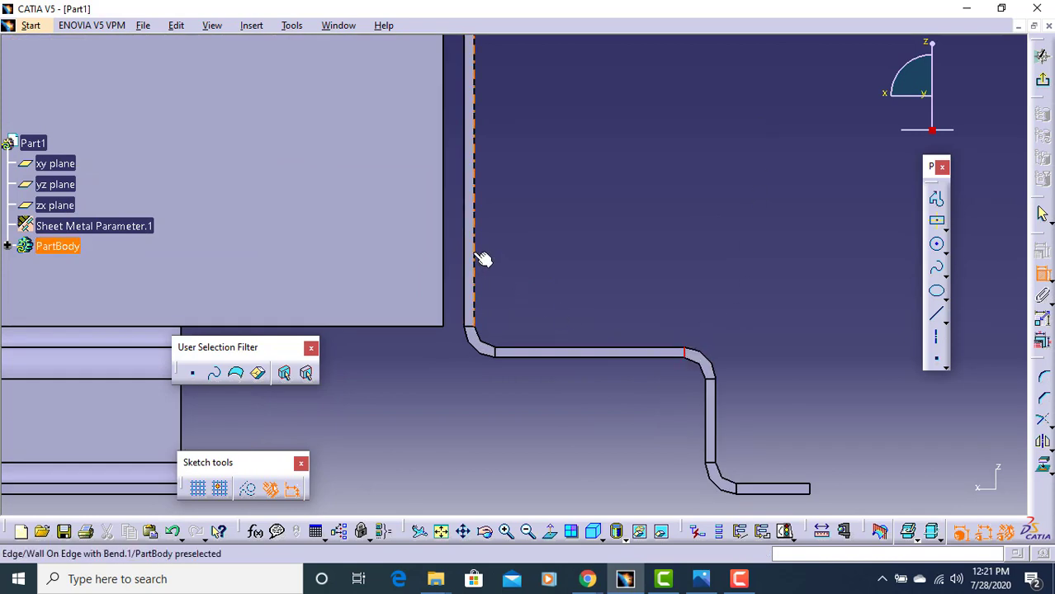
pyautogui.click(472, 262)
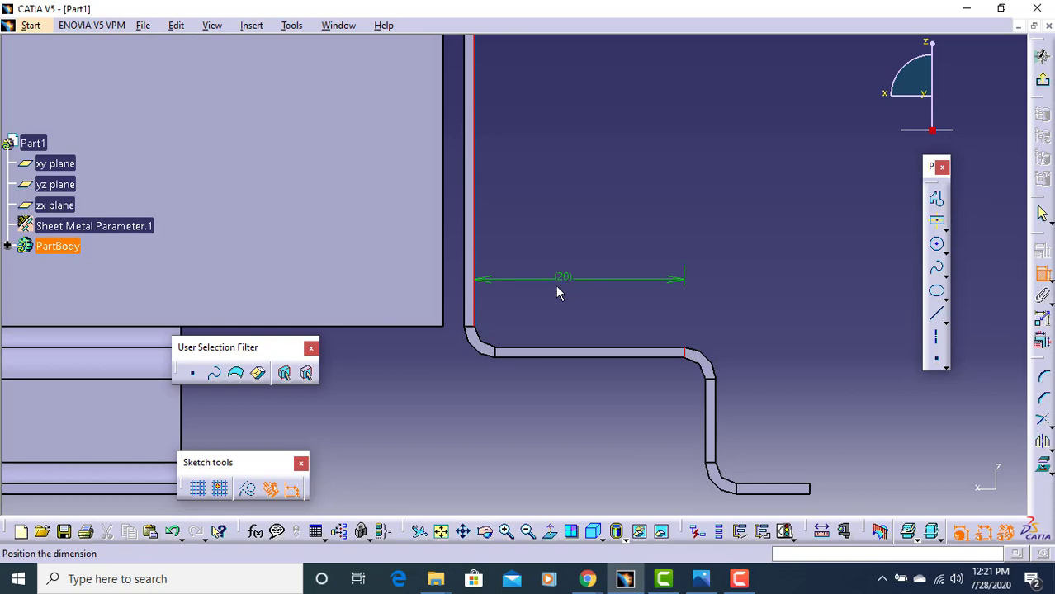
# Step: Check in the Assignment 4 drawing which faces the stepped flange's dimensions are measured between, and return to the CATIA sketch
pyautogui.click(700, 580)
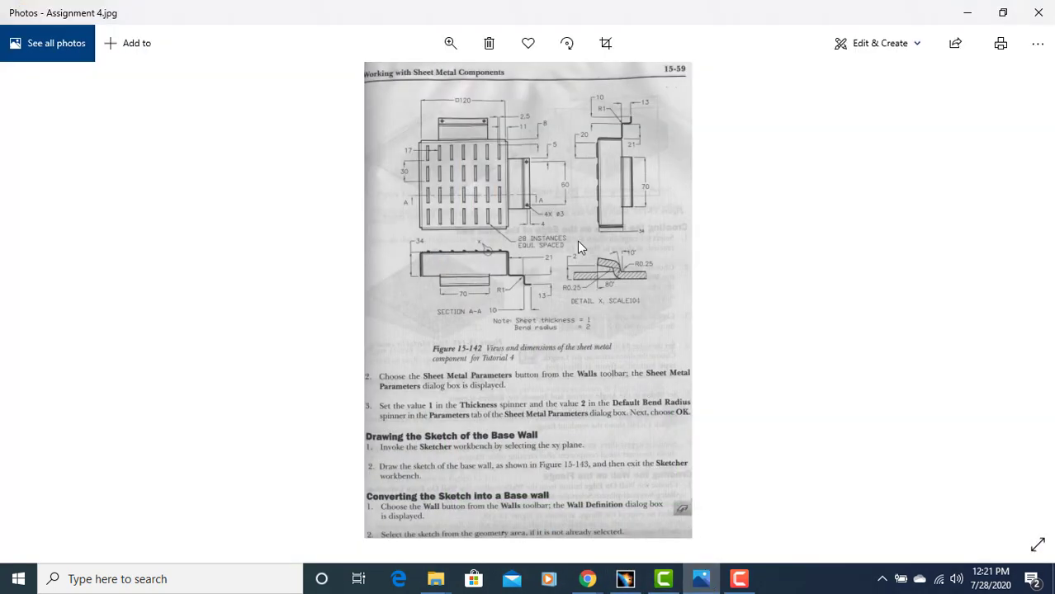
pyautogui.scroll(-1, 609, 130)
pyautogui.scroll(1, 614, 130)
pyautogui.keyDown('ctrl'); pyautogui.scroll(3, 638, 127); pyautogui.keyUp('ctrl')
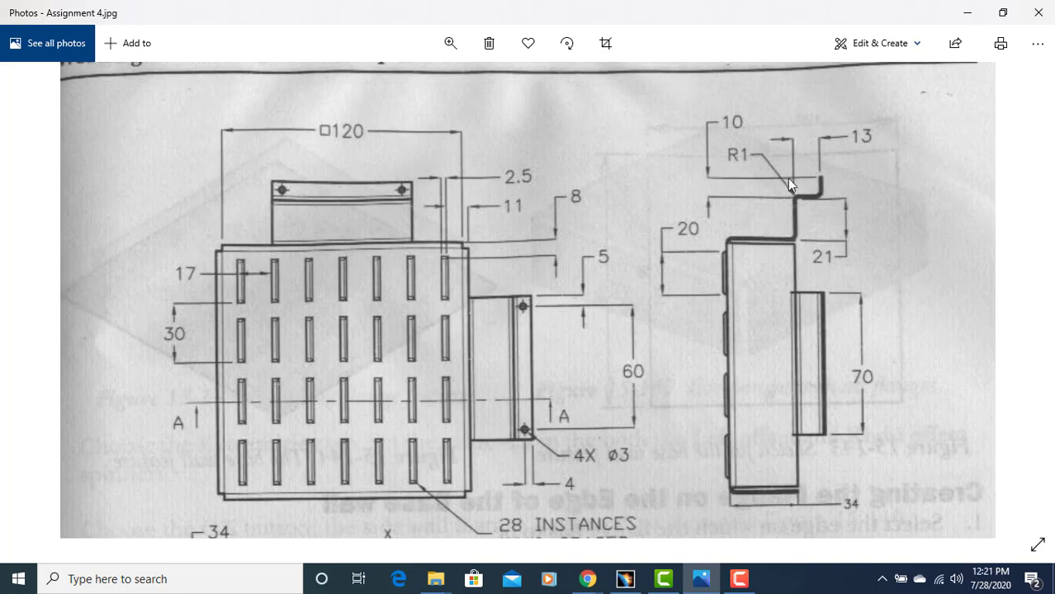
pyautogui.click(700, 578)
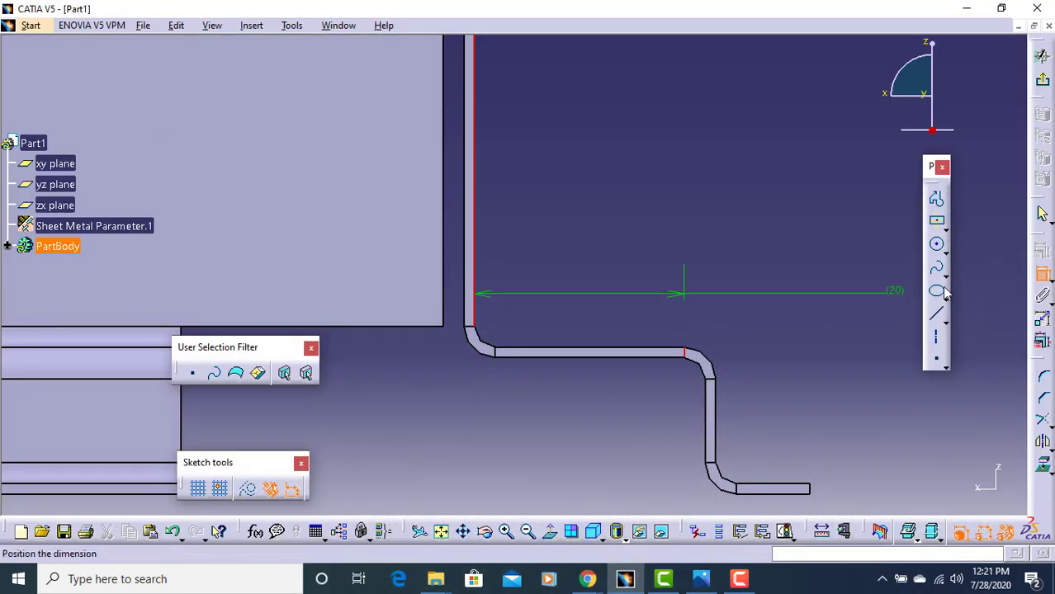
# Step: Discard the unplaced dimension and start another measurement from the inner face of the vertical wall
pyautogui.press('Escape')
pyautogui.click(473, 299)
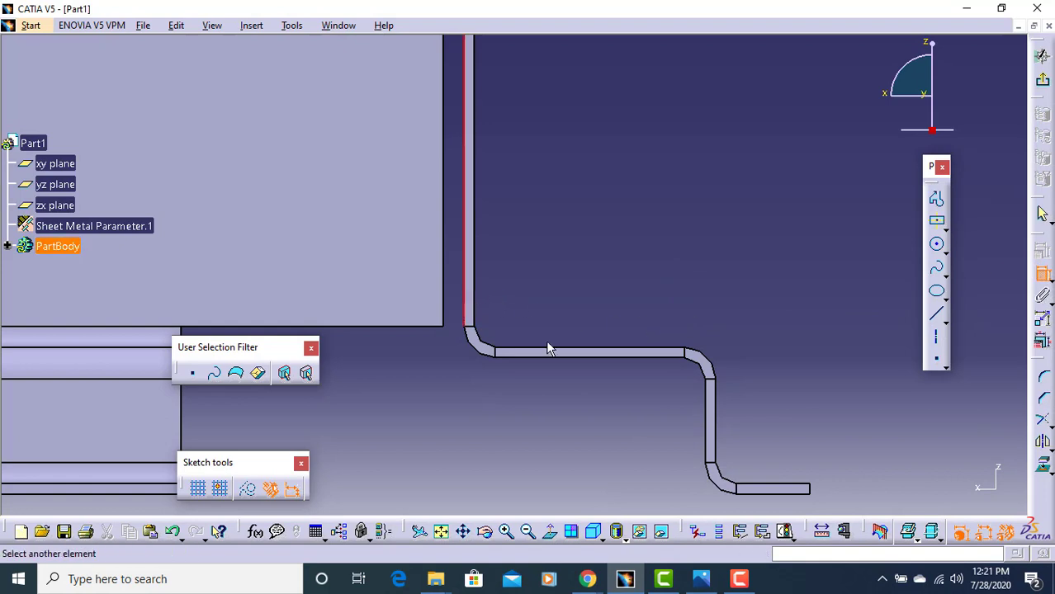
# Step: Check the stepped bracket's horizontal offset from the side wall and the height between its two horizontal flanges with trial dimensions
pyautogui.click(686, 354)
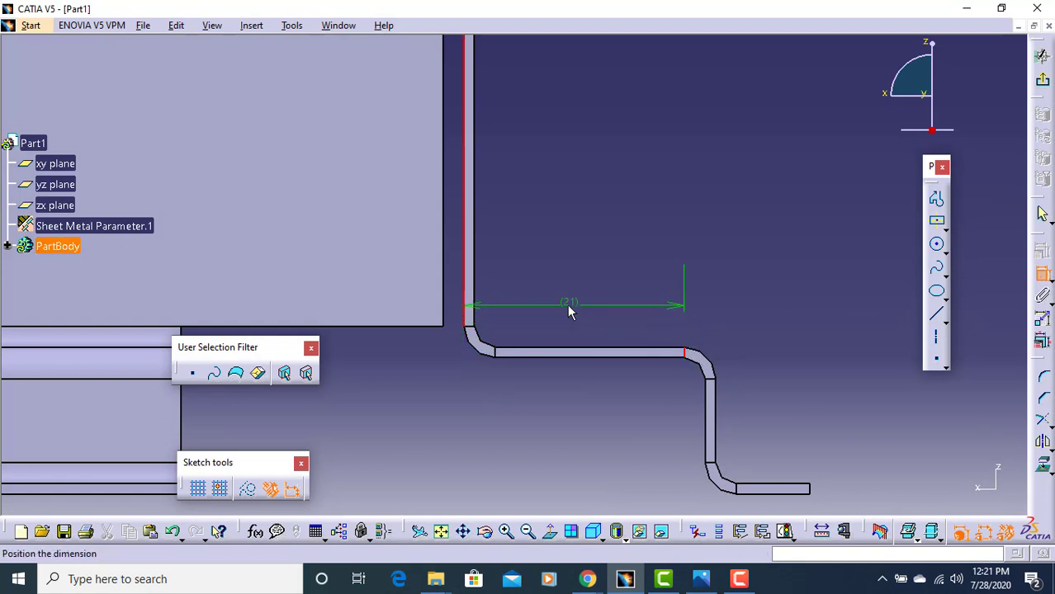
pyautogui.press('Escape')
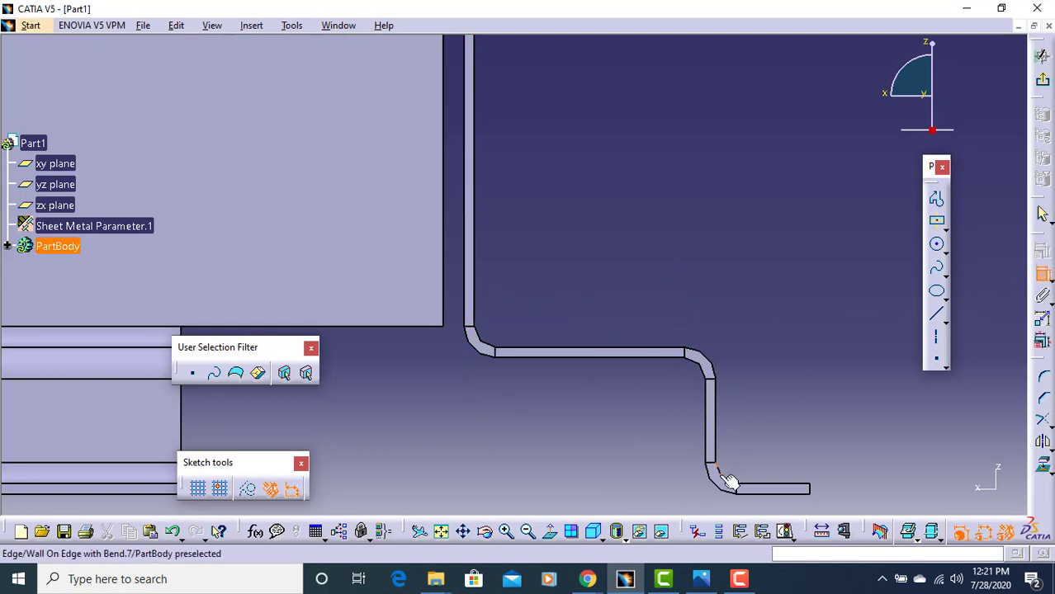
pyautogui.click(666, 353)
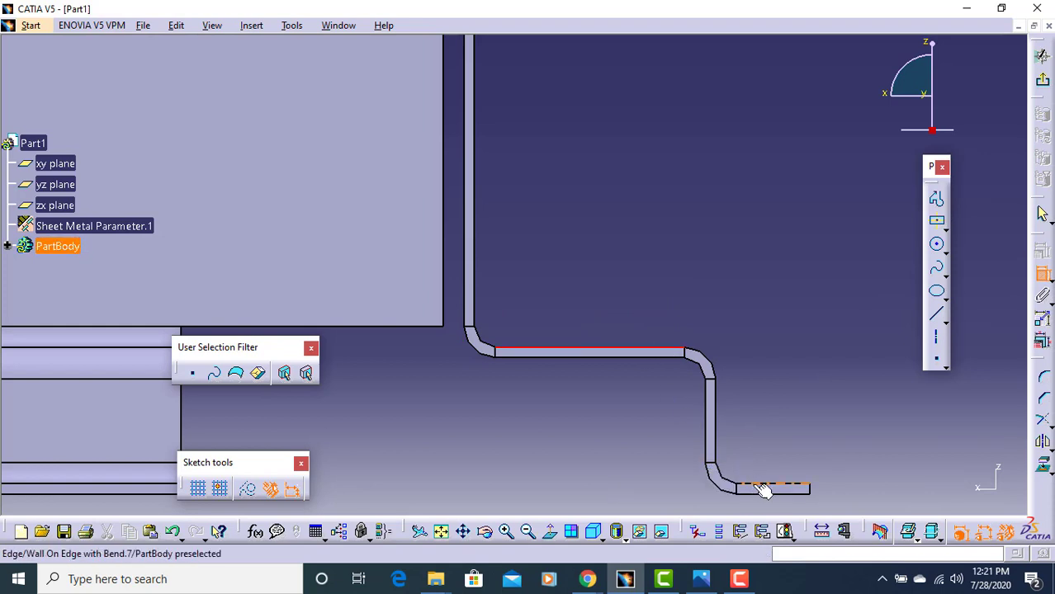
pyautogui.click(760, 488)
pyautogui.click(818, 408)
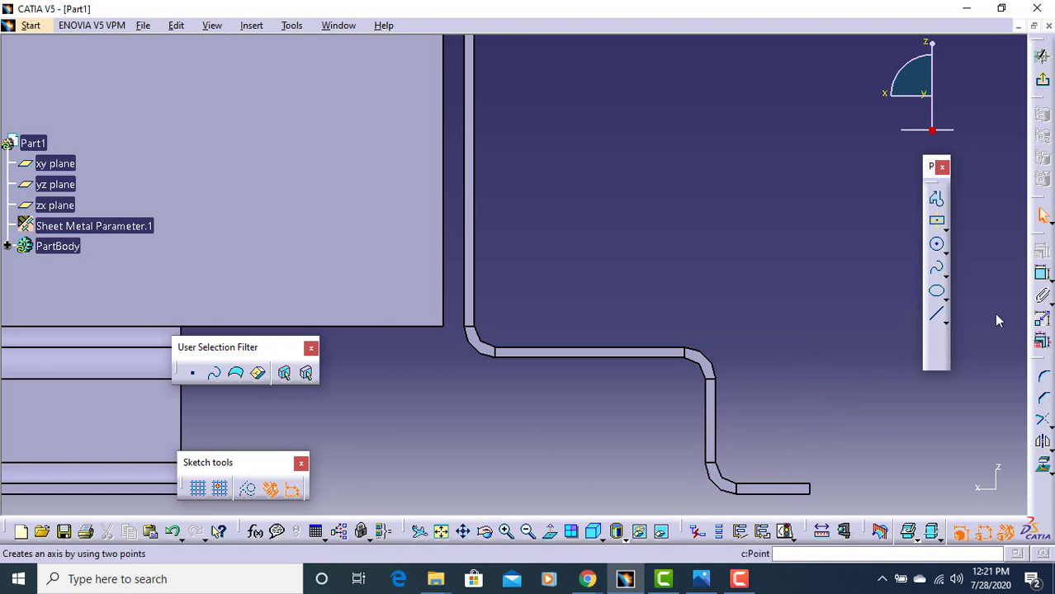
# Step: Check the length of the bracket's bottom flange from the vertical web to its free end, and exit the sketch
pyautogui.click(1043, 274)
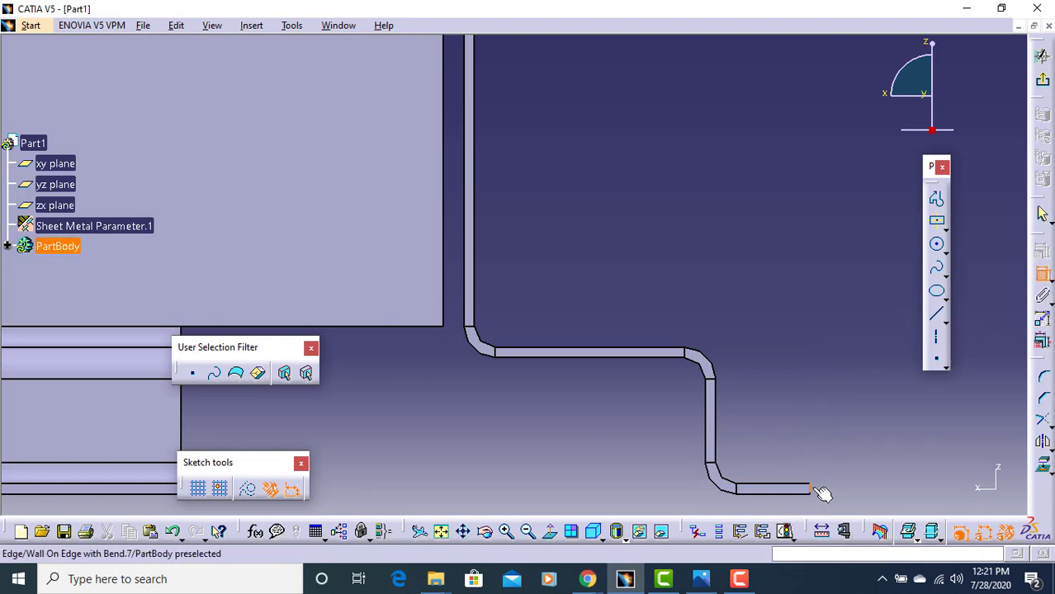
pyautogui.click(812, 491)
pyautogui.click(710, 436)
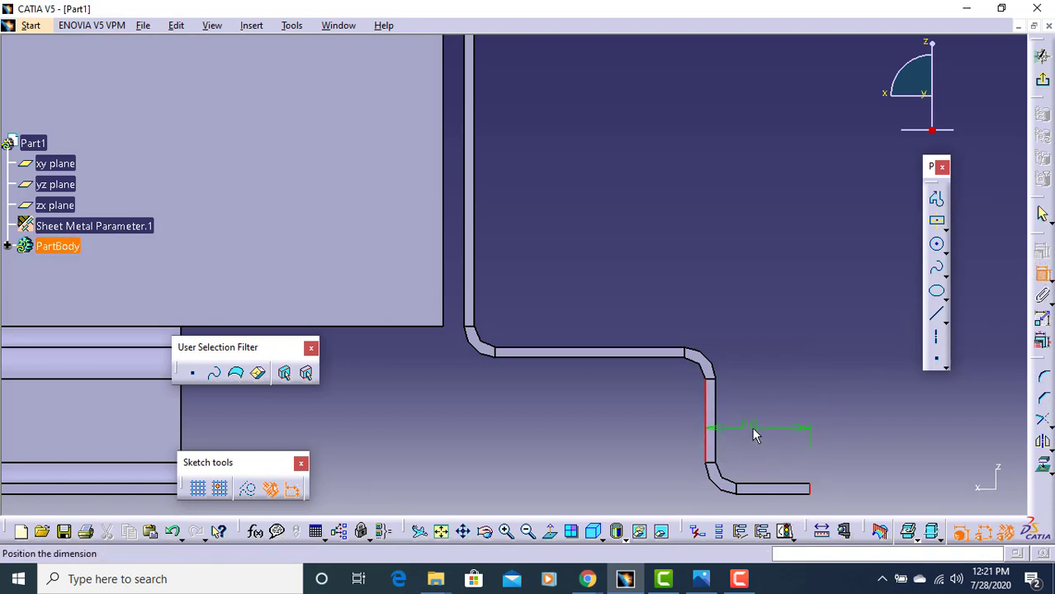
pyautogui.click(752, 428)
pyautogui.click(1043, 86)
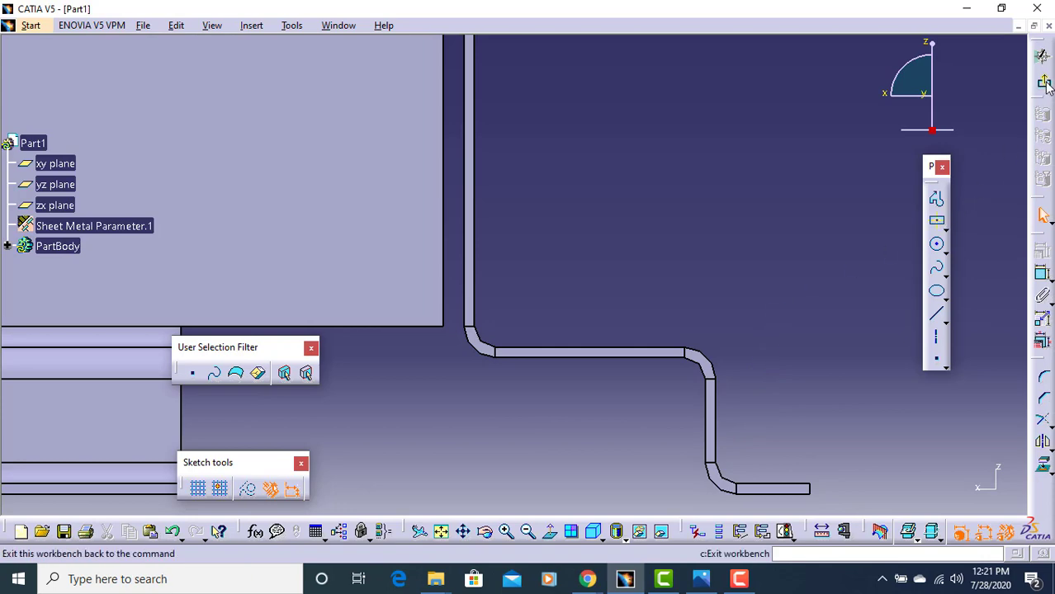
pyautogui.moveTo(564, 217)
pyautogui.mouseDown(button='middle')
pyautogui.moveTo(476, 331)
pyautogui.moveTo(519, 349)
pyautogui.moveTo(544, 453)
pyautogui.mouseUp(button='middle')
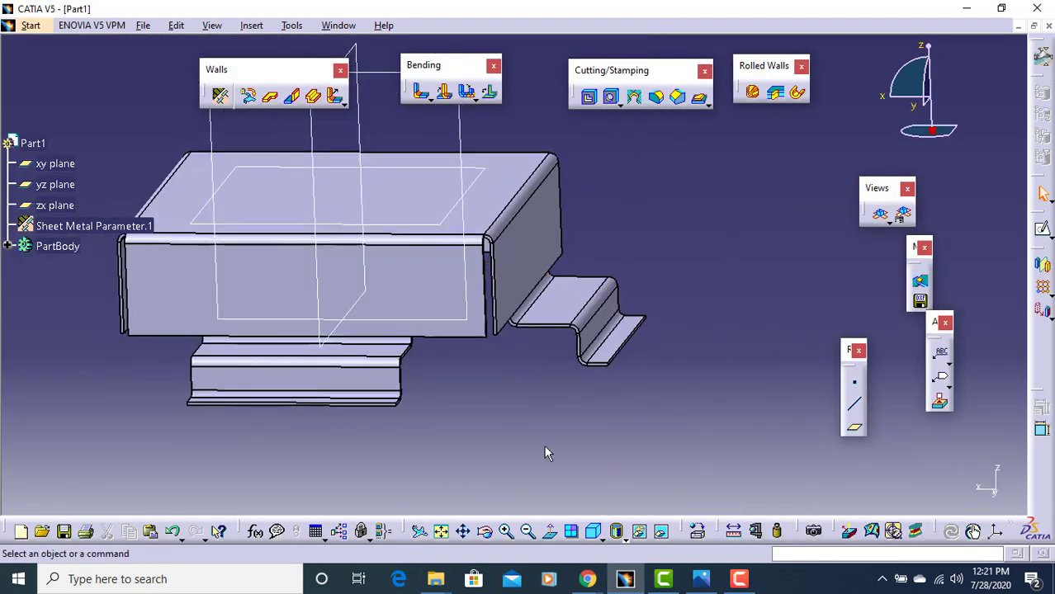
# Step: Examine the section A-A dimensions in the Assignment 4.jpg drawing, and return to CATIA with the part in isometric view
pyautogui.click(700, 579)
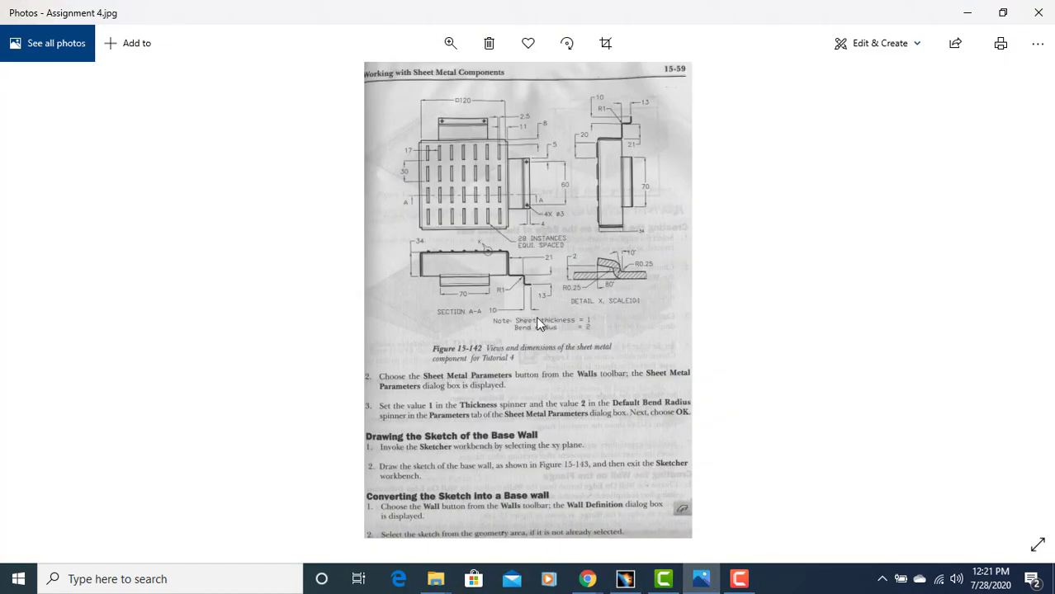
pyautogui.scroll(4, 445, 262)
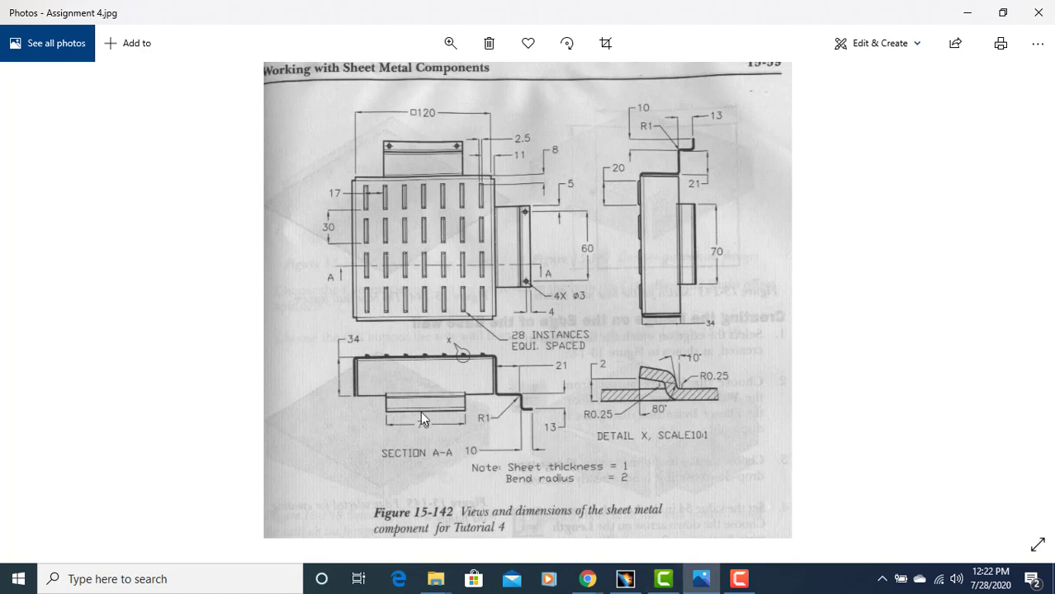
pyautogui.click(701, 579)
pyautogui.moveTo(400, 379); pyautogui.dragTo(627, 430, button='middle')
pyautogui.click(596, 533)
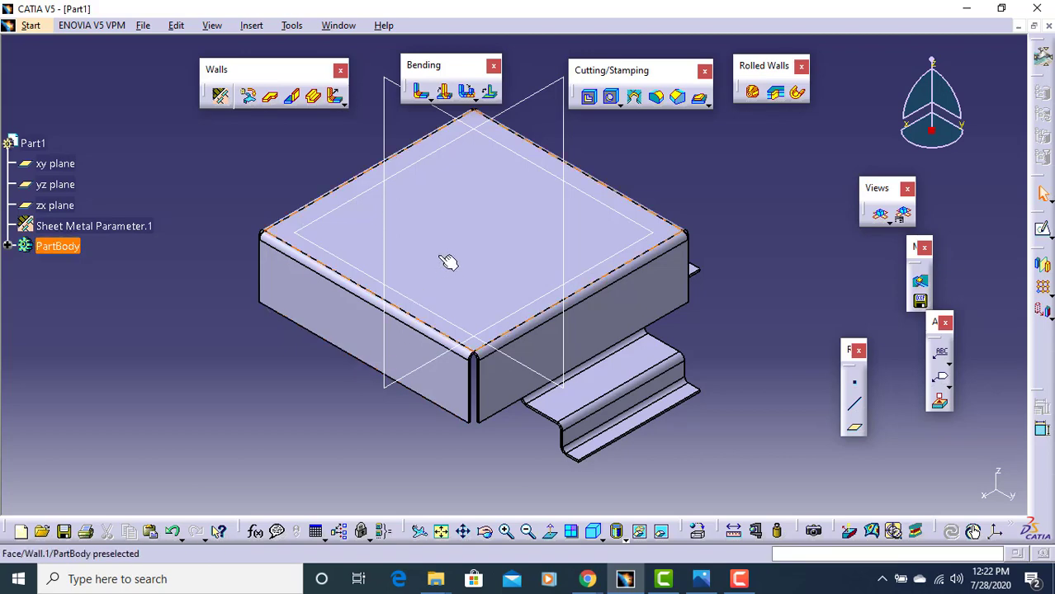
pyautogui.click(272, 97)
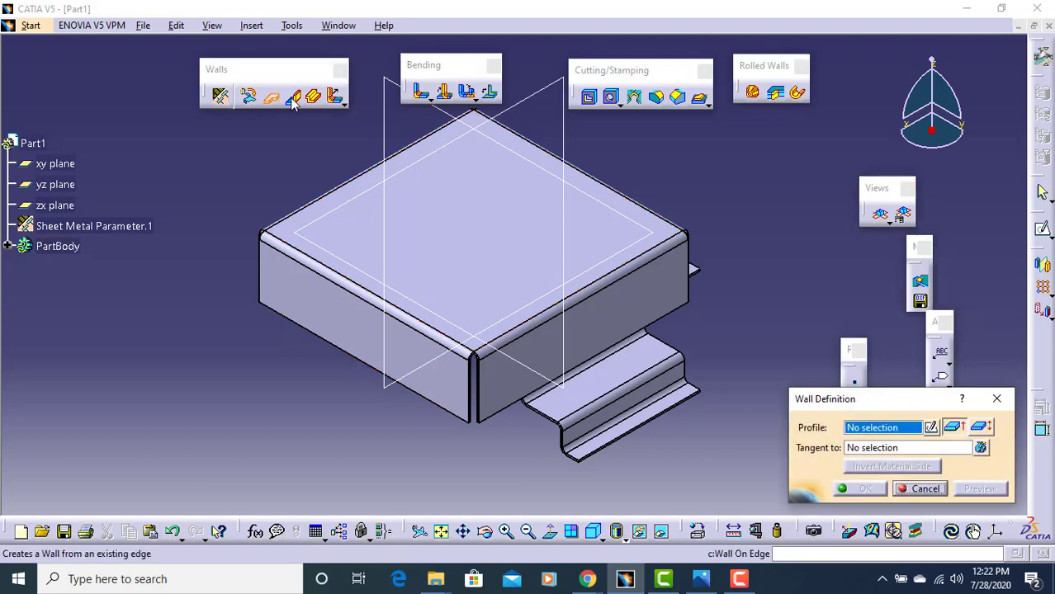
pyautogui.click(355, 365)
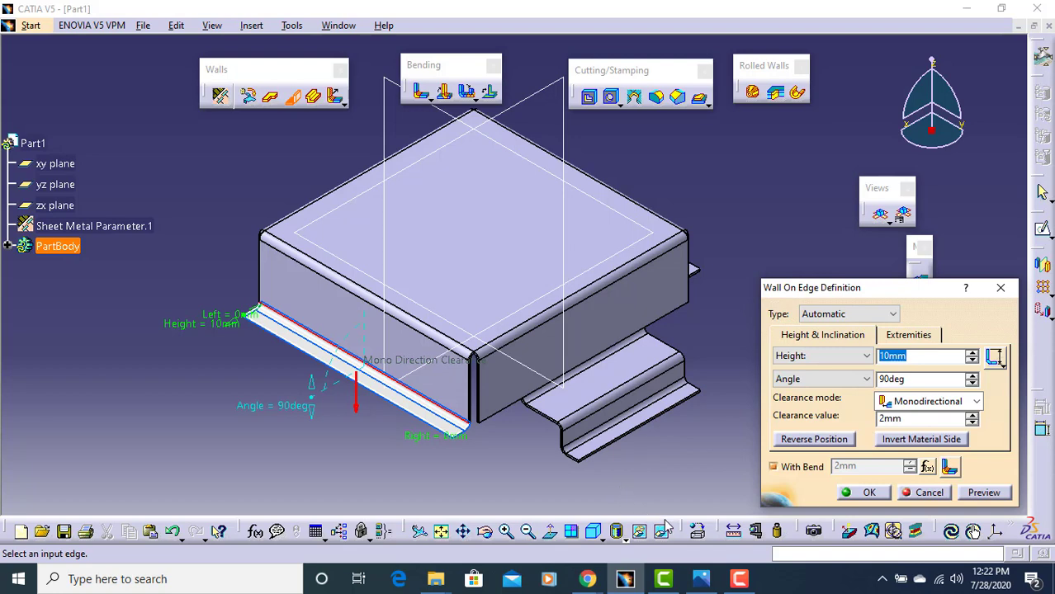
pyautogui.press('Escape')
# Step: Compare the part's side profile and stepped brackets with the views in the Assignment 4.jpg drawing
pyautogui.moveTo(408, 337); pyautogui.dragTo(611, 396, button='middle')
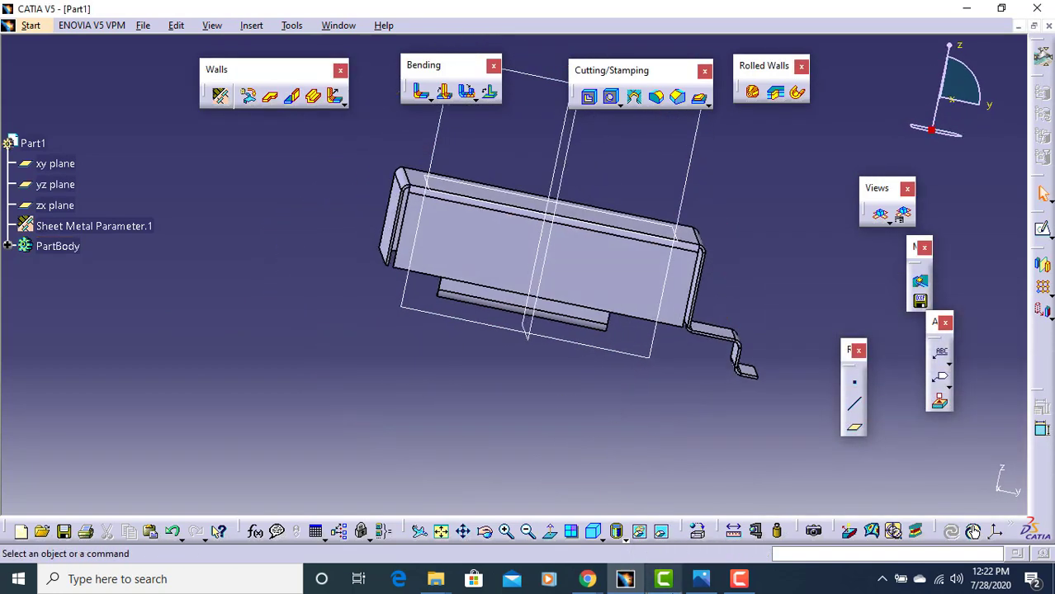
pyautogui.click(700, 580)
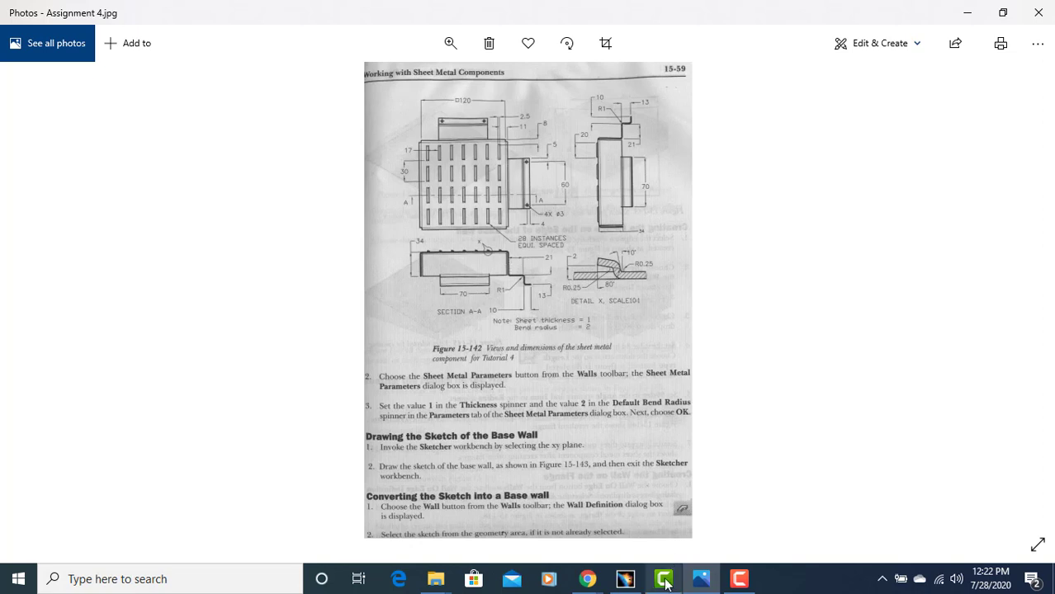
pyautogui.click(625, 579)
pyautogui.moveTo(600, 371); pyautogui.dragTo(442, 312, button='middle')
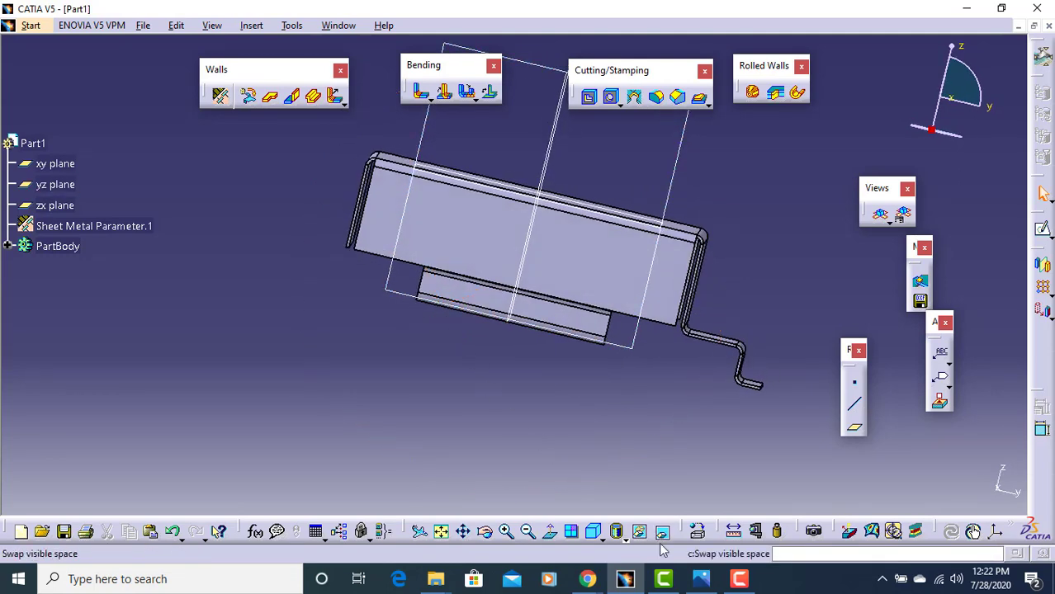
pyautogui.click(632, 580)
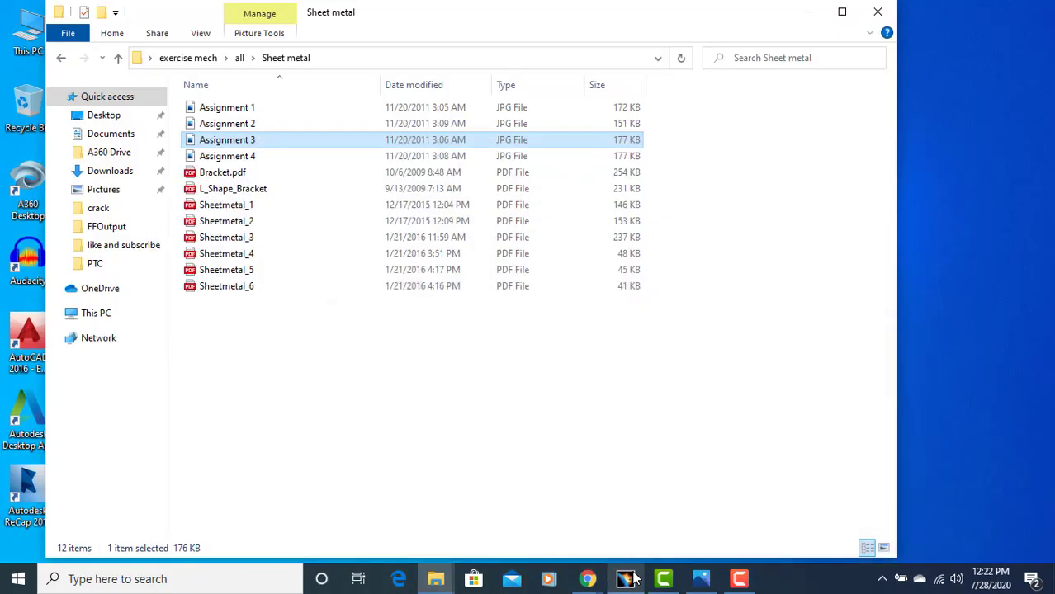
pyautogui.click(634, 579)
# Step: Examine the top view, section A-A and side view of the Assignment 4.jpg drawing for wall and bracket dimensions
pyautogui.click(695, 580)
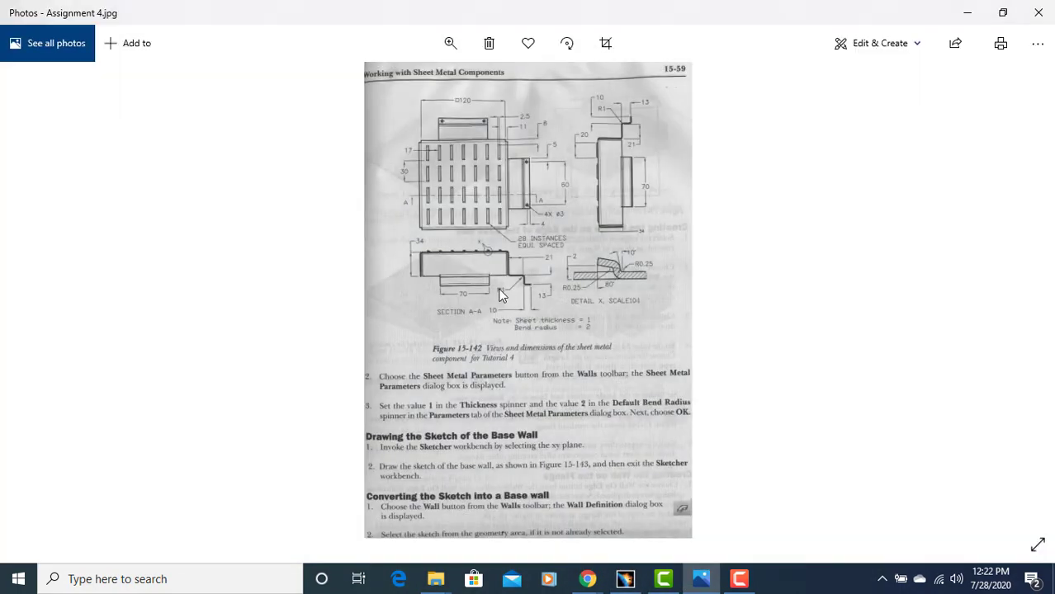
pyautogui.scroll(5, 473, 267)
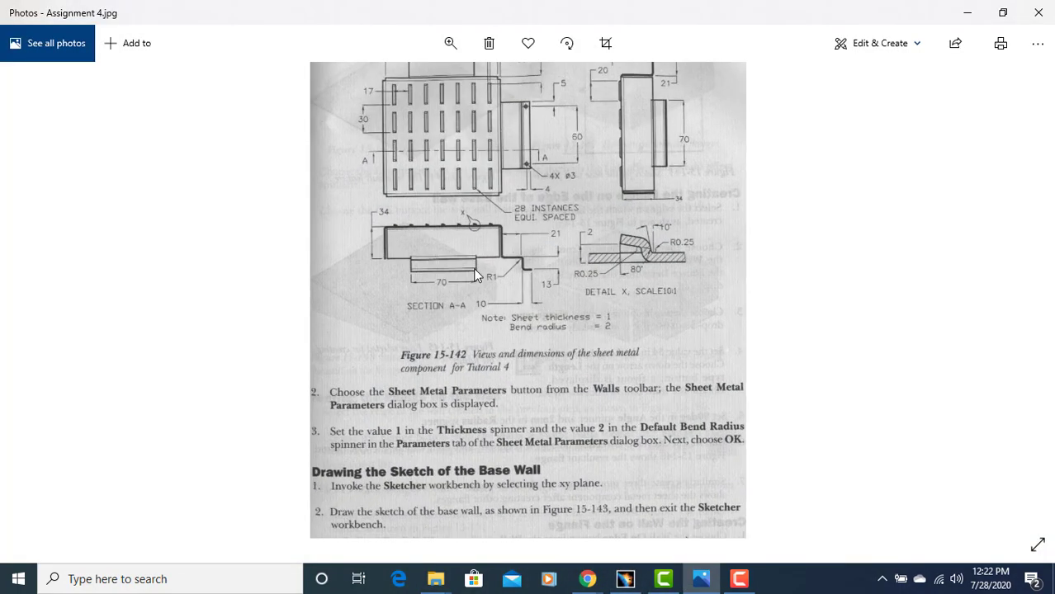
pyautogui.scroll(3, 483, 339)
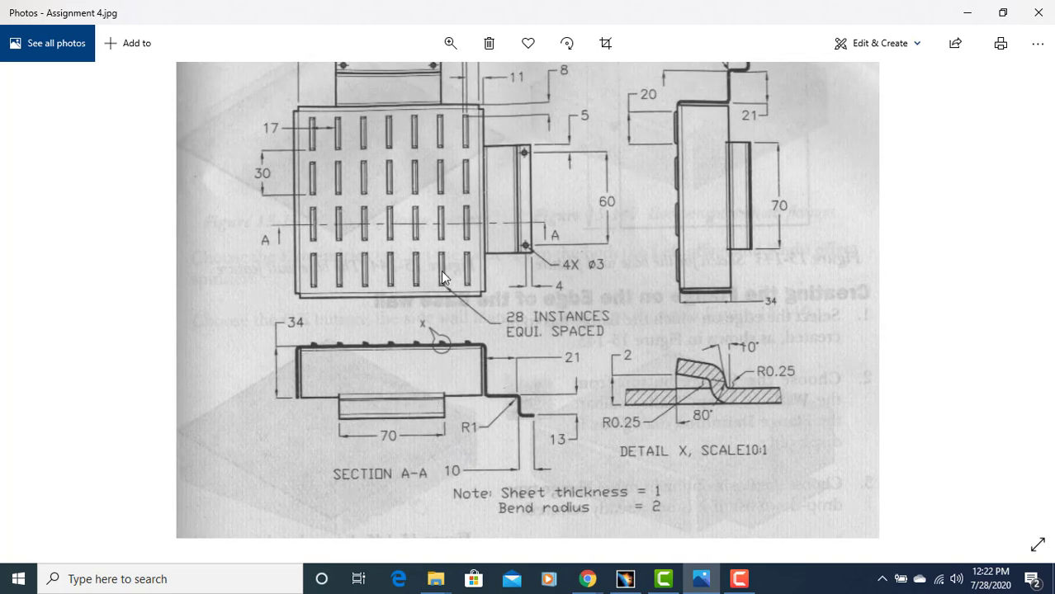
pyautogui.scroll(2, 442, 276)
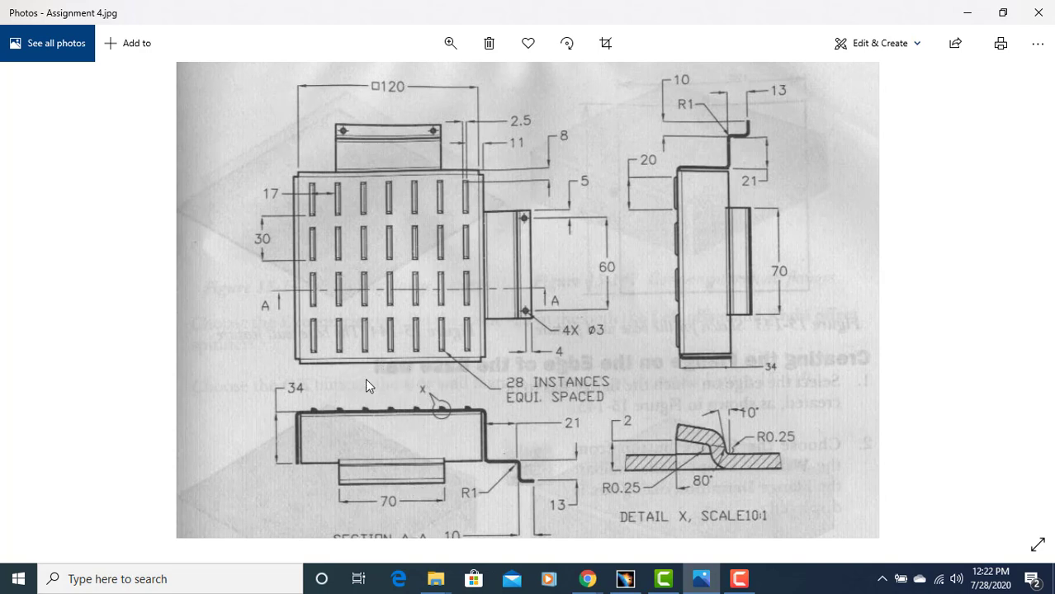
pyautogui.keyDown('ctrl'); pyautogui.scroll(3, 431, 471); pyautogui.keyUp('ctrl')
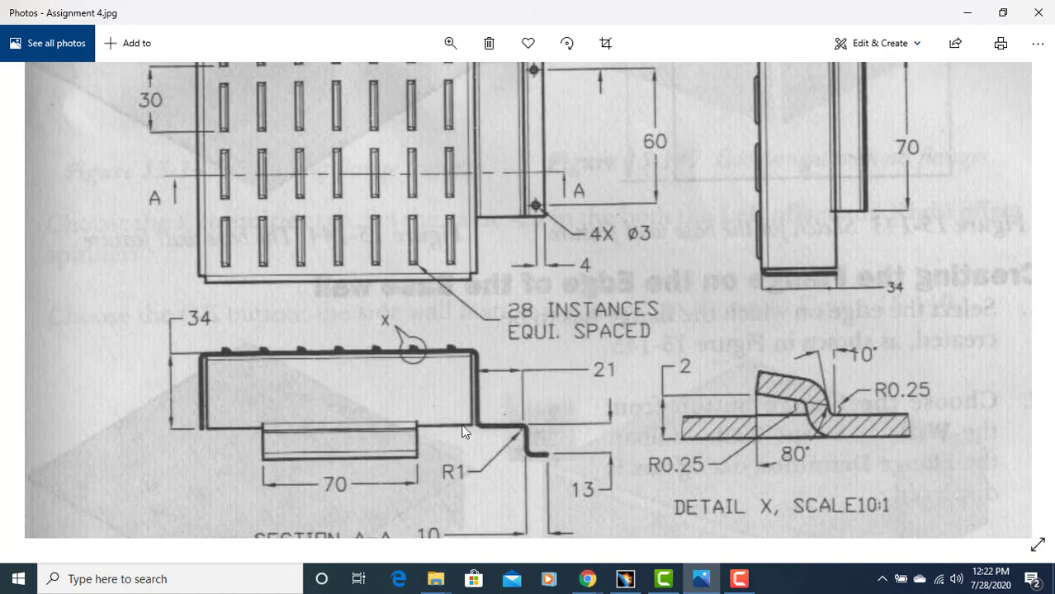
pyautogui.keyDown('ctrl'); pyautogui.scroll(-2, 462, 431); pyautogui.keyUp('ctrl')
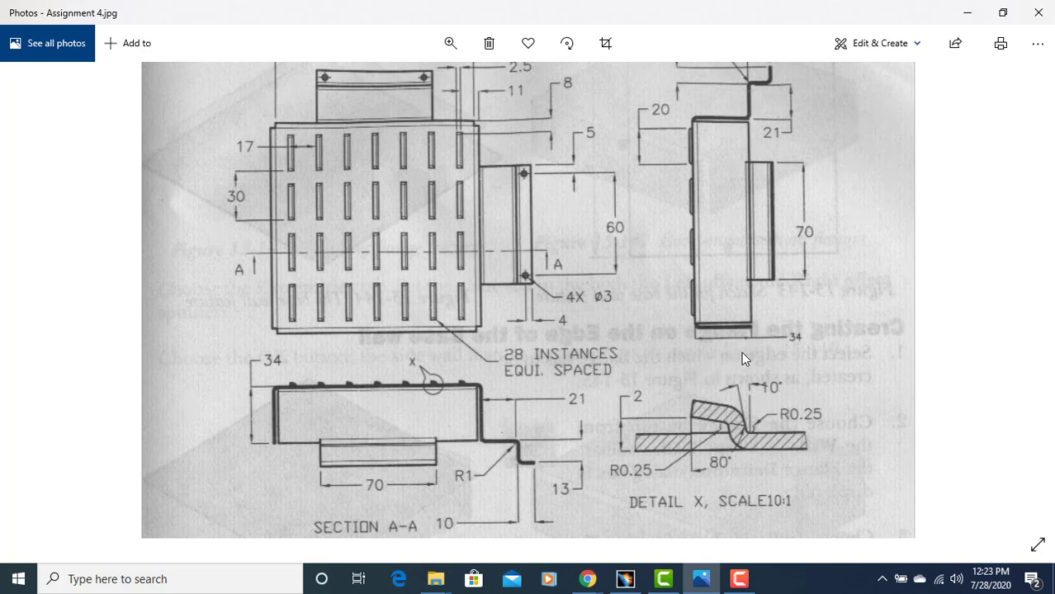
pyautogui.moveTo(744, 312); pyautogui.dragTo(677, 311)
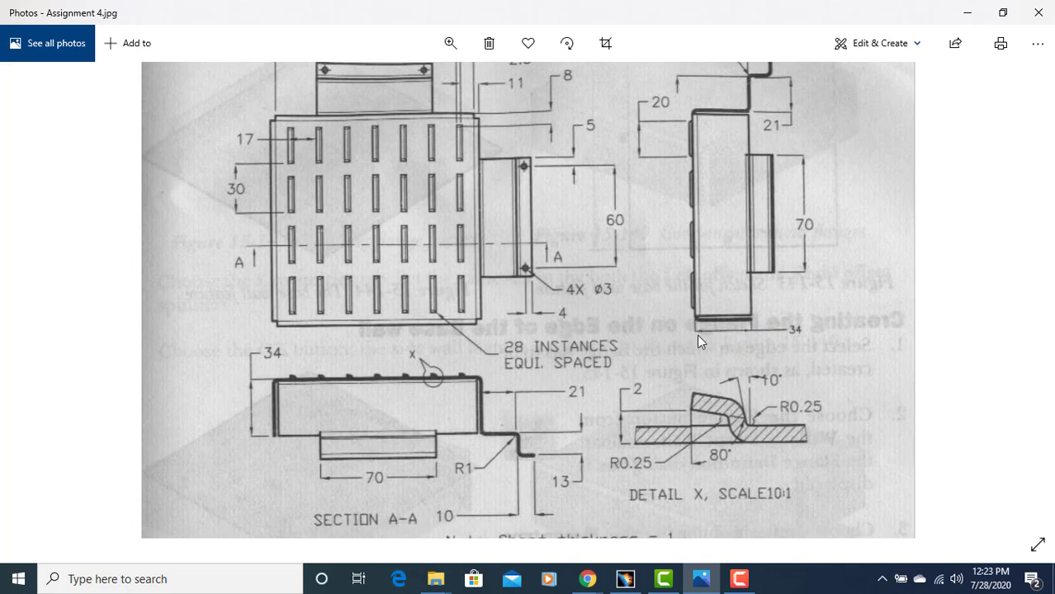
# Step: Inspect the part's side walls in CATIA, and check them against the bracket positions and slot layout in the drawing
pyautogui.click(626, 581)
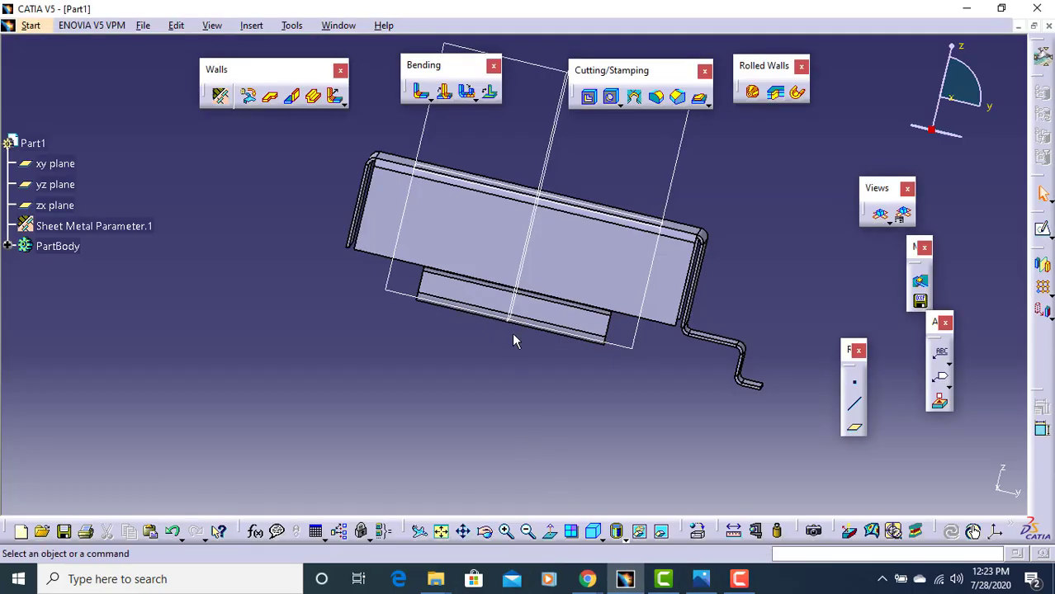
pyautogui.moveTo(512, 333)
pyautogui.mouseDown(button='middle')
pyautogui.moveTo(506, 360)
pyautogui.moveTo(518, 326)
pyautogui.moveTo(512, 342)
pyautogui.mouseUp(button='middle')
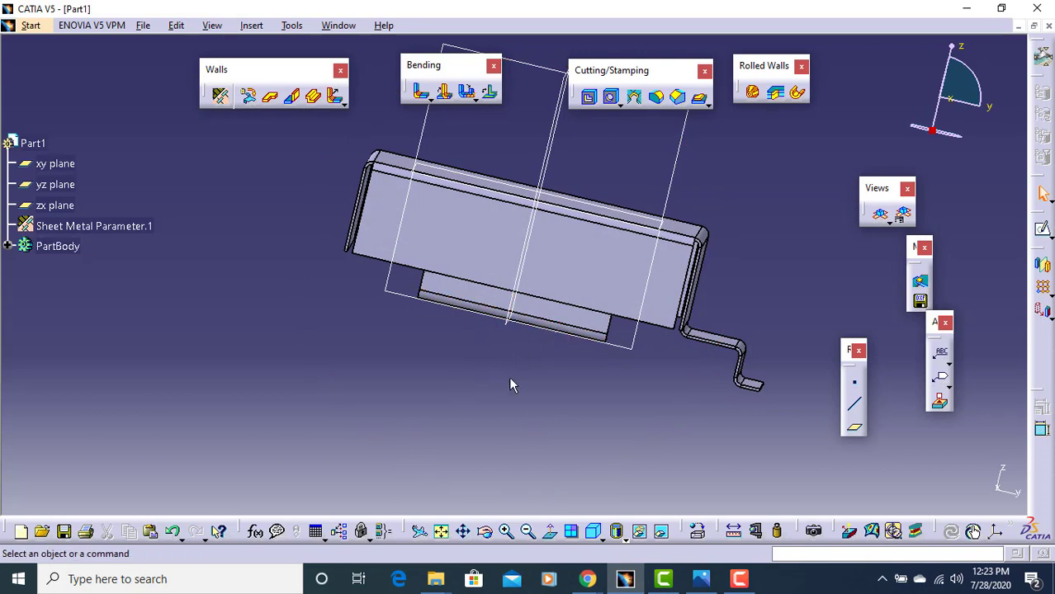
pyautogui.click(628, 578)
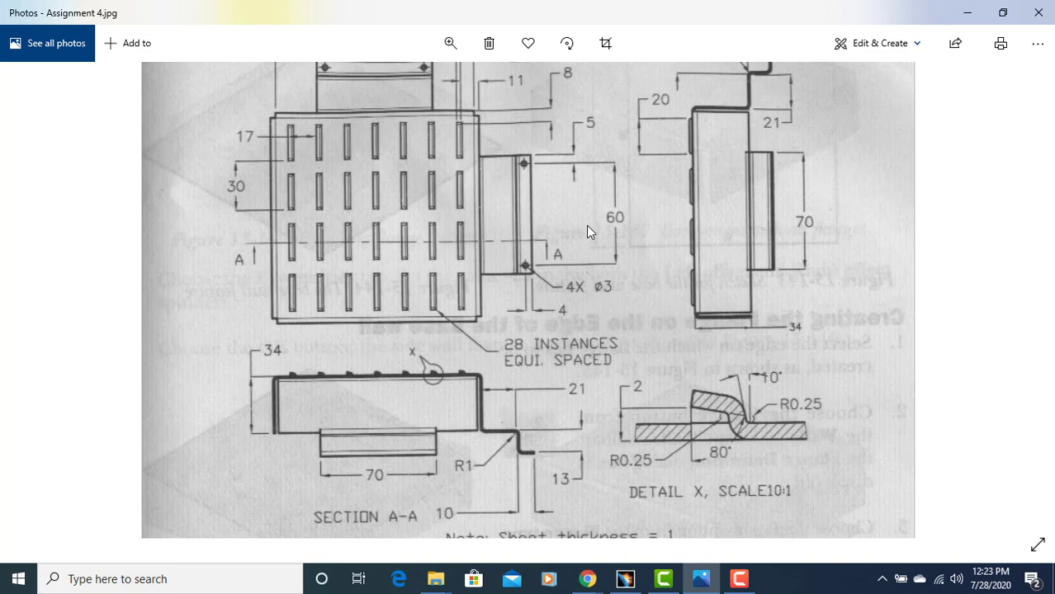
pyautogui.moveTo(586, 226); pyautogui.dragTo(581, 289)
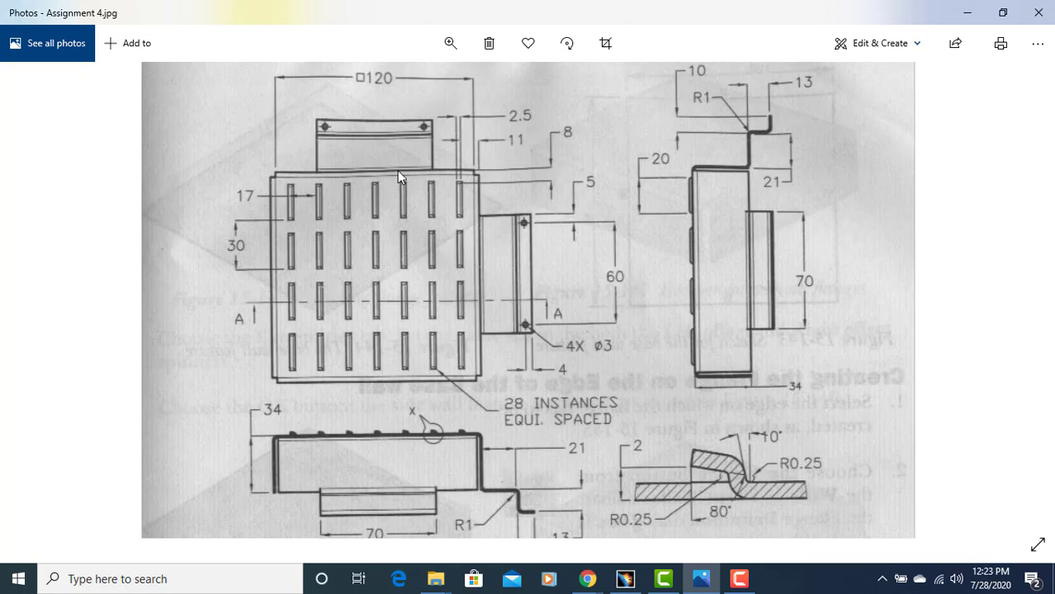
pyautogui.scroll(-2, 537, 400)
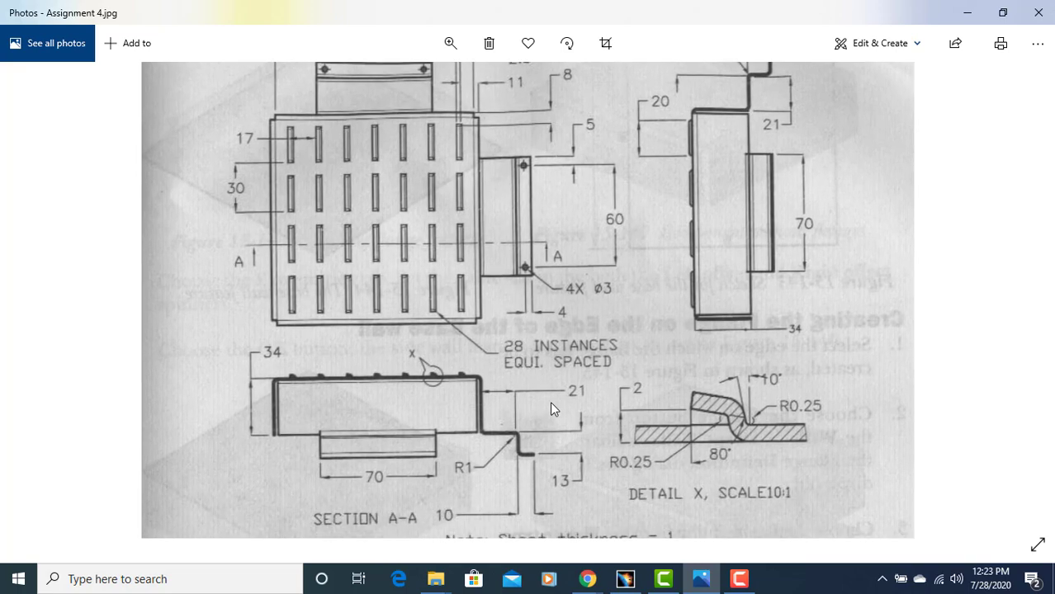
# Step: Switch back to CATIA and inspect the part's top wall and front side wall
pyautogui.click(700, 582)
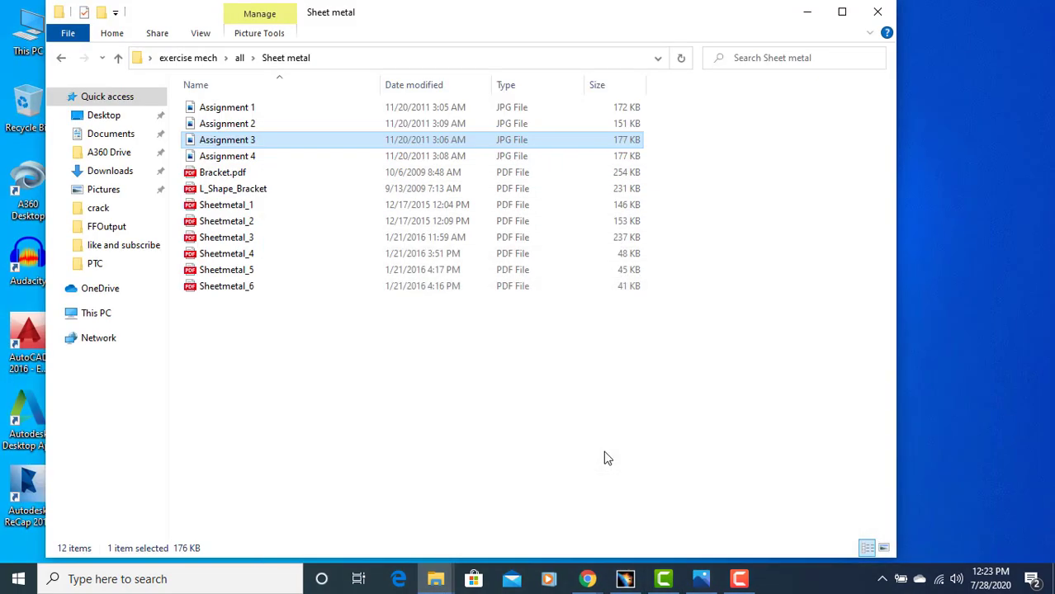
pyautogui.click(625, 580)
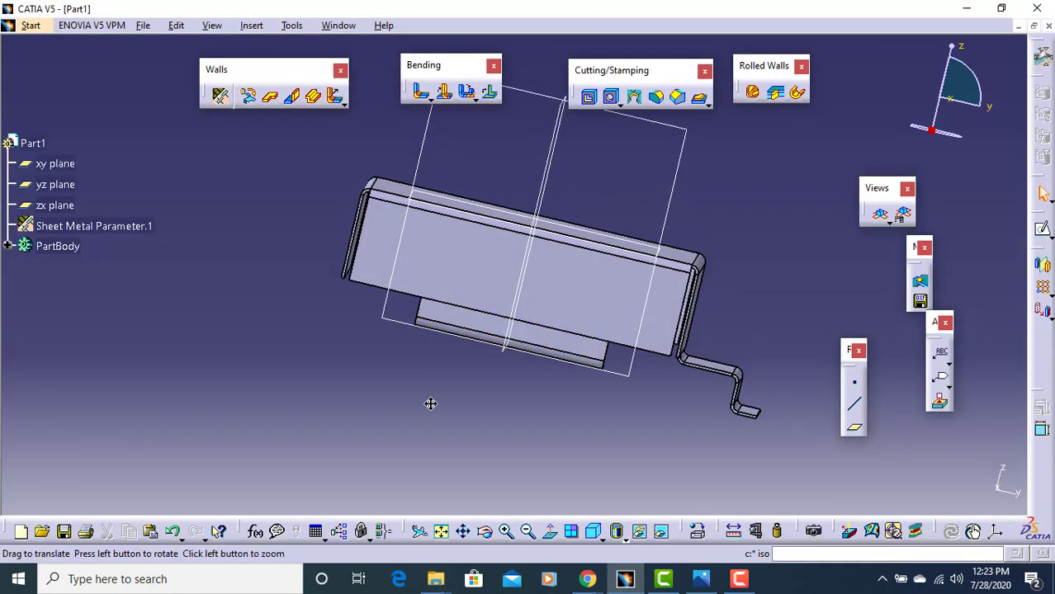
pyautogui.moveTo(431, 405); pyautogui.dragTo(319, 273, button='middle')
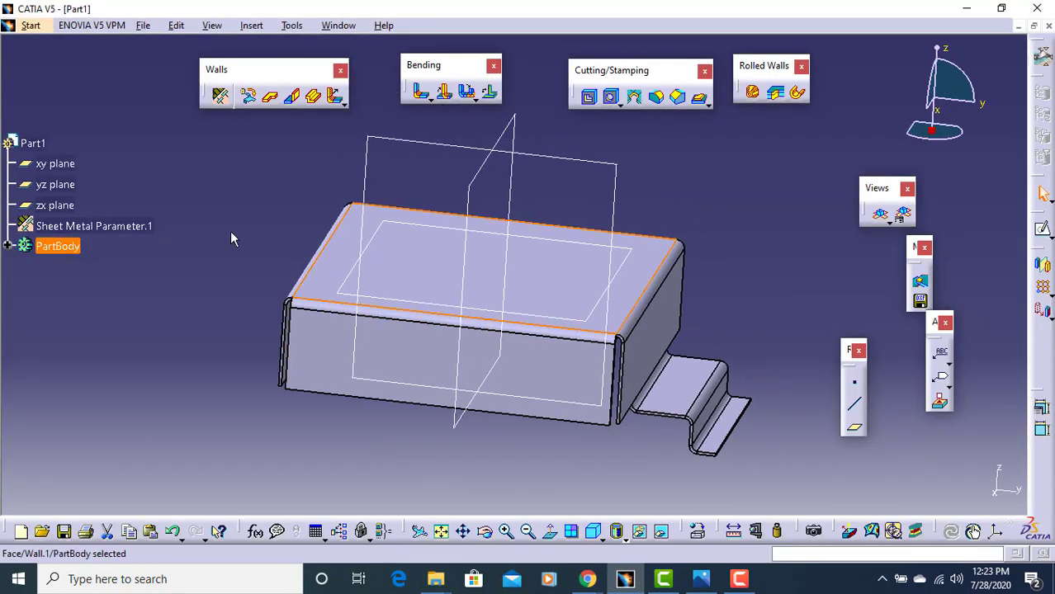
pyautogui.click(444, 422)
# Step: Examine the louver profile in Detail X and the slot spacing in the Assignment 4.jpg drawing
pyautogui.click(715, 583)
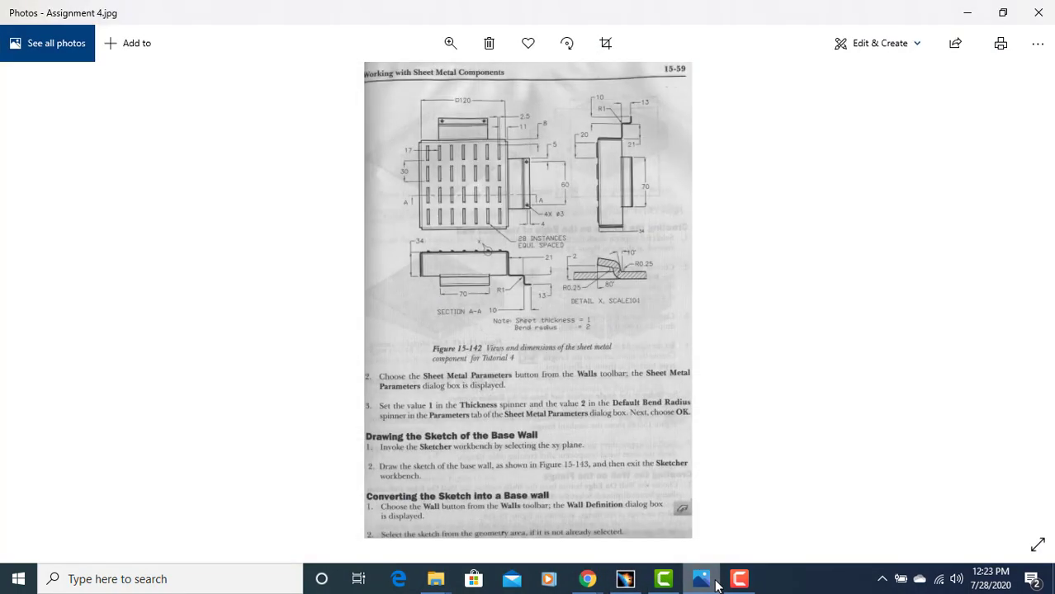
pyautogui.keyDown('ctrl'); pyautogui.scroll(3, 428, 195); pyautogui.keyUp('ctrl')
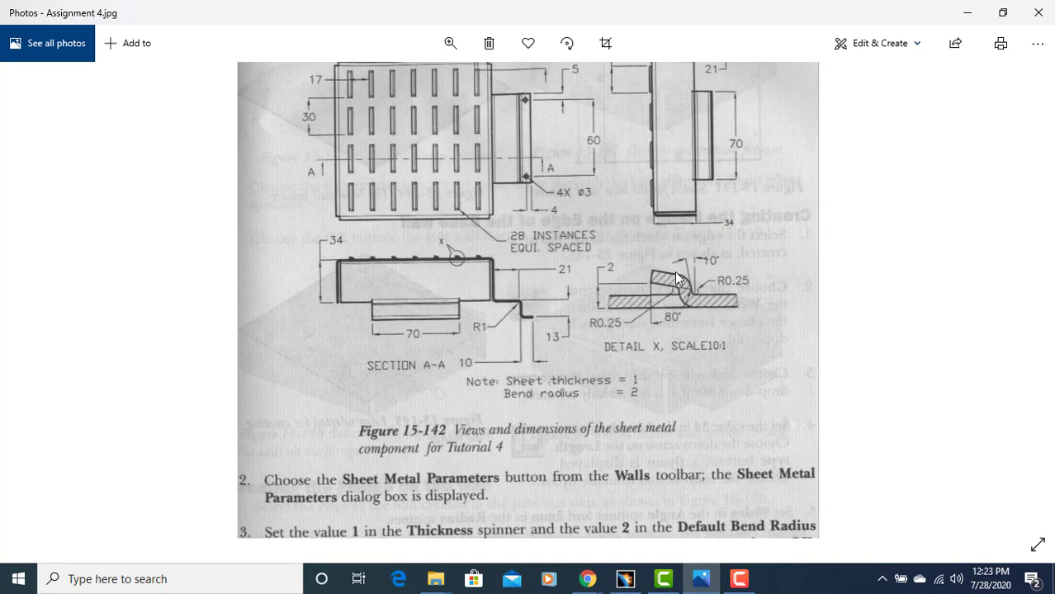
pyautogui.scroll(3, 593, 247)
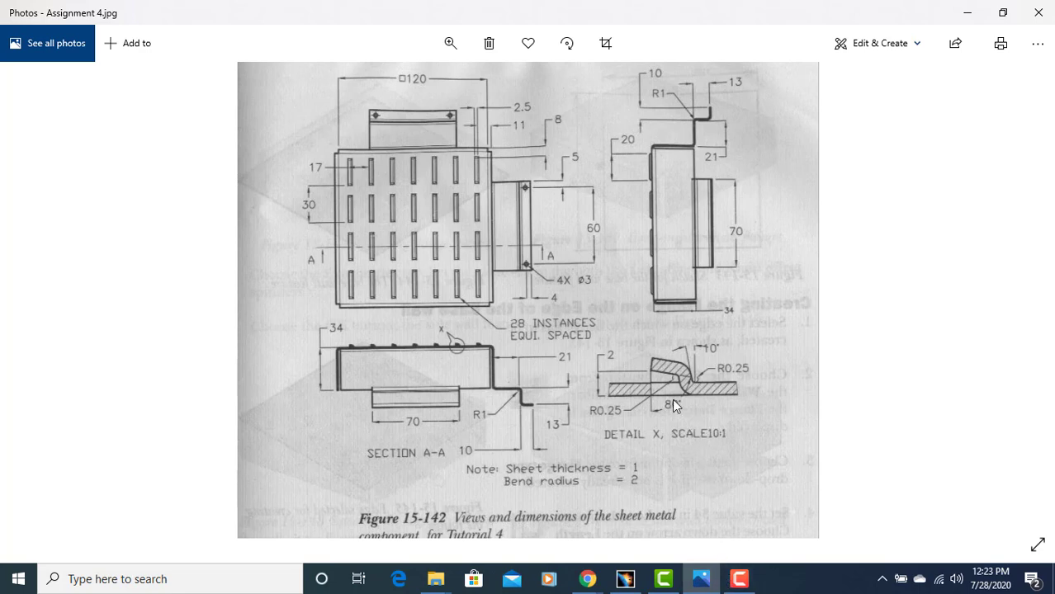
# Step: Switch to CATIA and start a louver, sketching its profile on the top wall as a centered rectangle about 23 mm by 5 mm
pyautogui.click(625, 579)
pyautogui.moveTo(211, 185); pyautogui.dragTo(230, 225, button='middle')
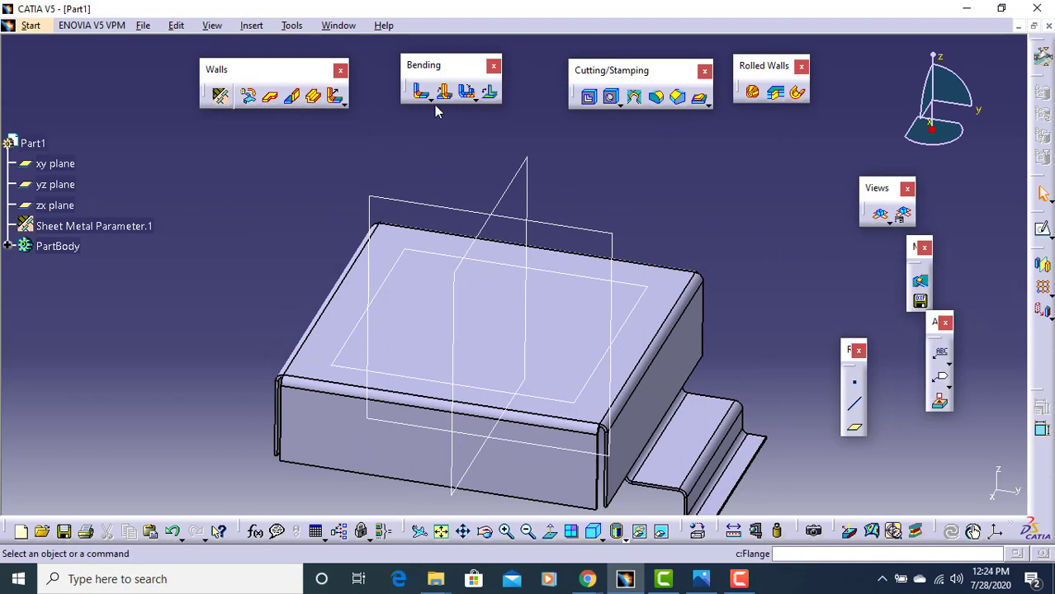
pyautogui.click(707, 104)
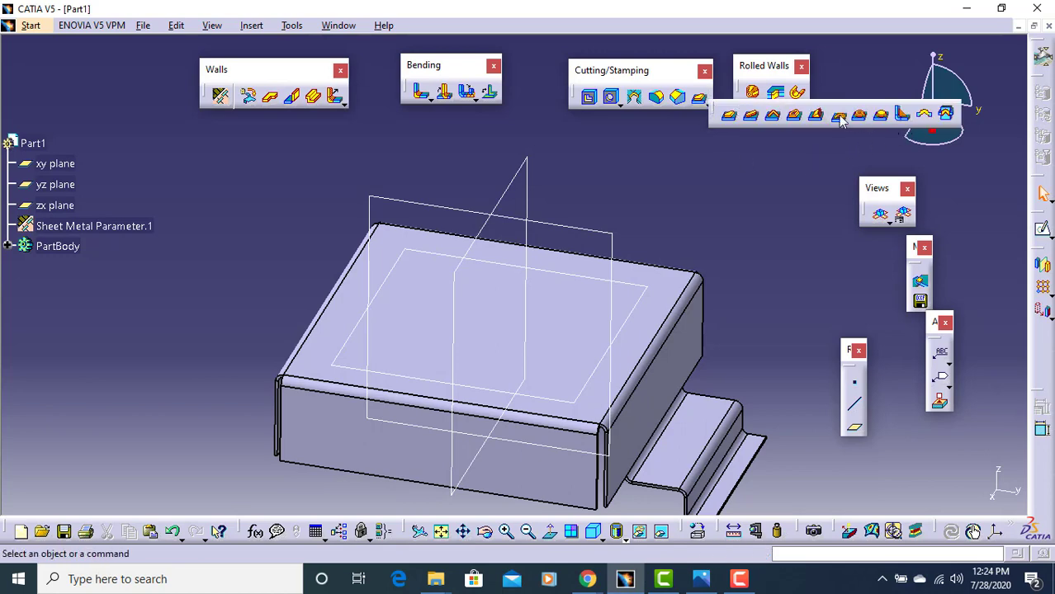
pyautogui.click(790, 117)
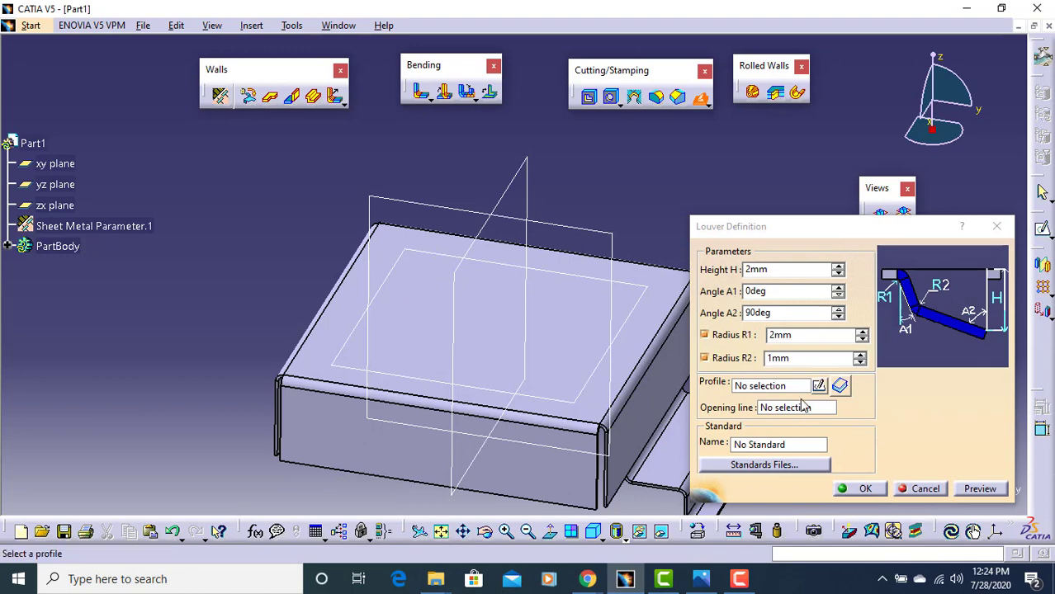
pyautogui.click(819, 386)
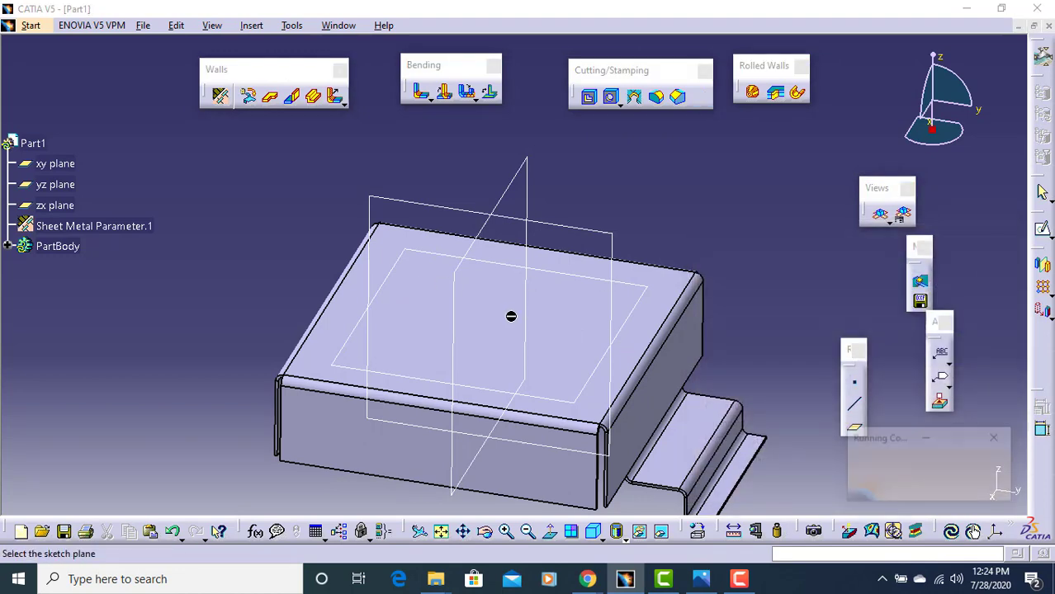
pyautogui.click(440, 273)
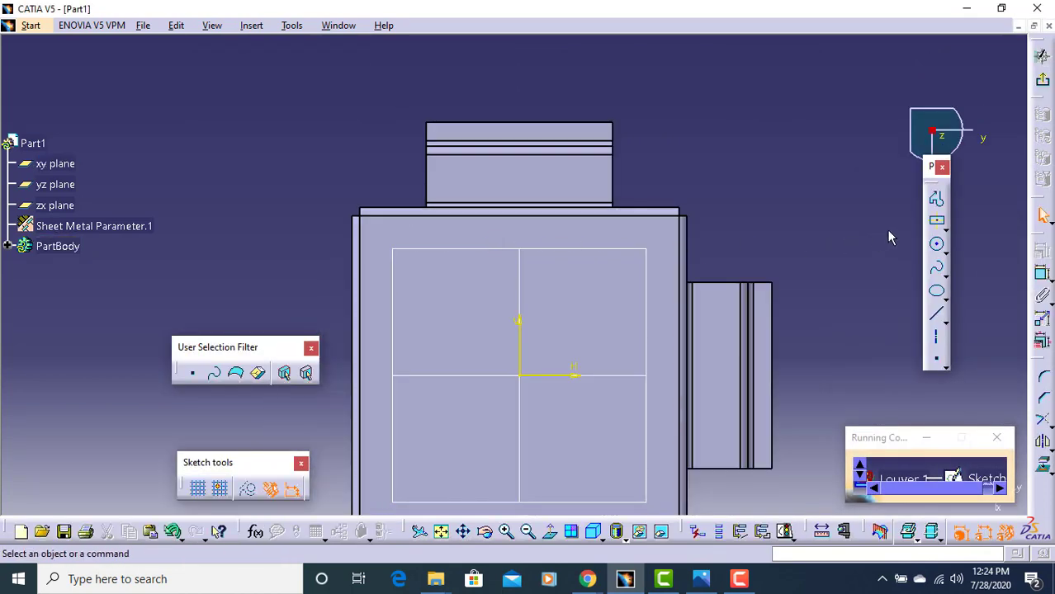
pyautogui.click(938, 224)
pyautogui.click(419, 266)
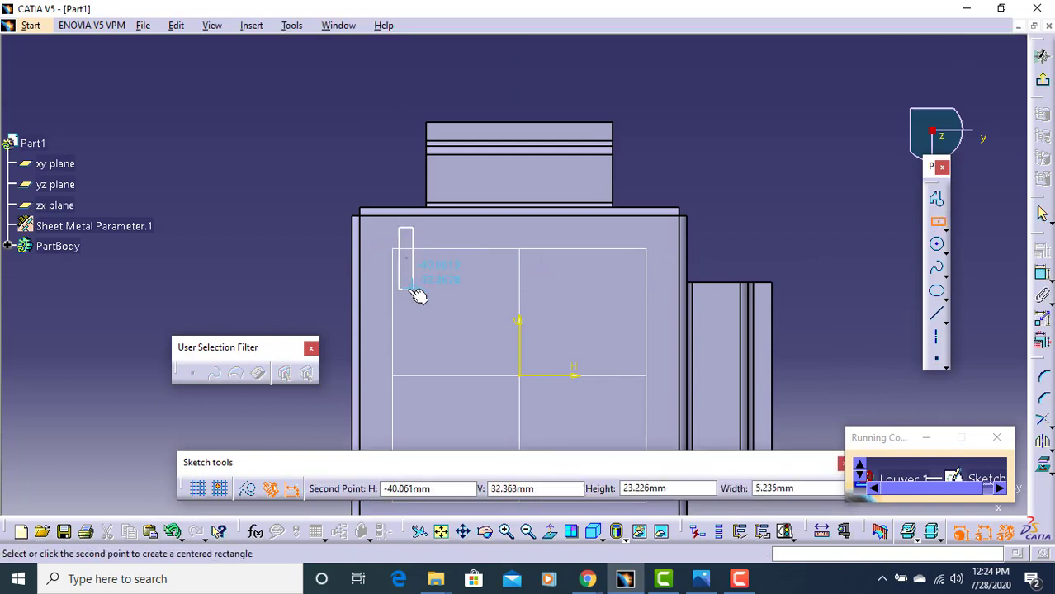
pyautogui.click(413, 288)
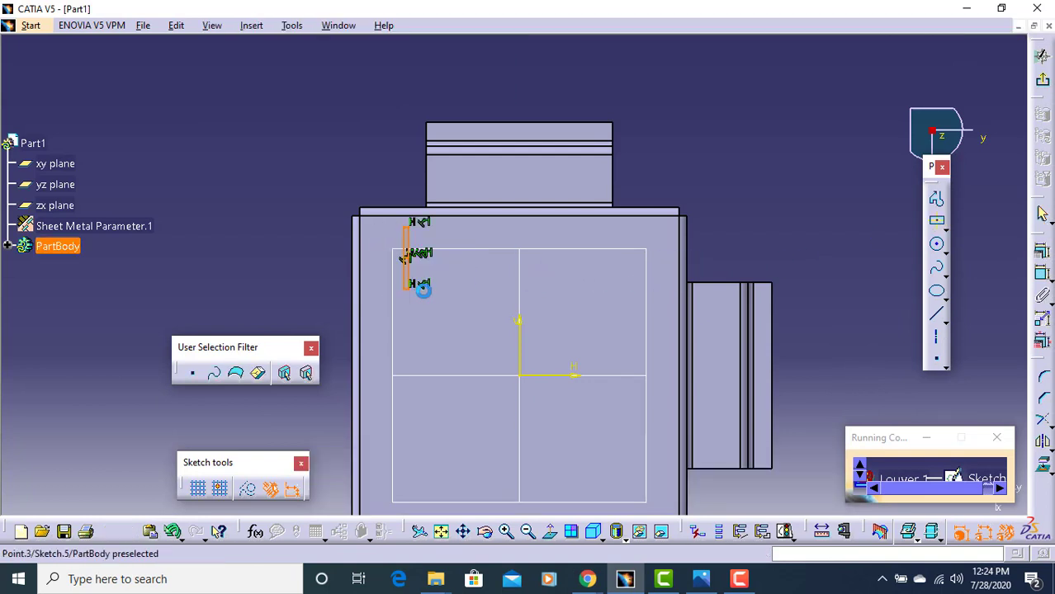
pyautogui.click(1043, 80)
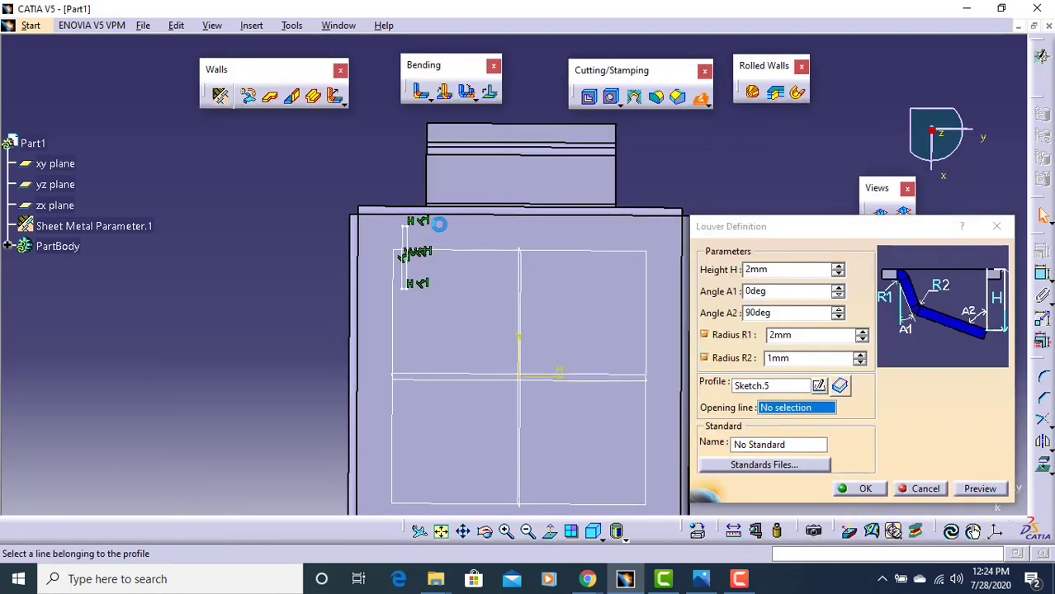
# Step: Choose a long edge of the profile rectangle as the louver's opening line and preview the louver
pyautogui.moveTo(441, 229)
pyautogui.mouseDown(button='middle')
pyautogui.moveTo(450, 238)
pyautogui.moveTo(469, 160)
pyautogui.mouseUp(button='middle')
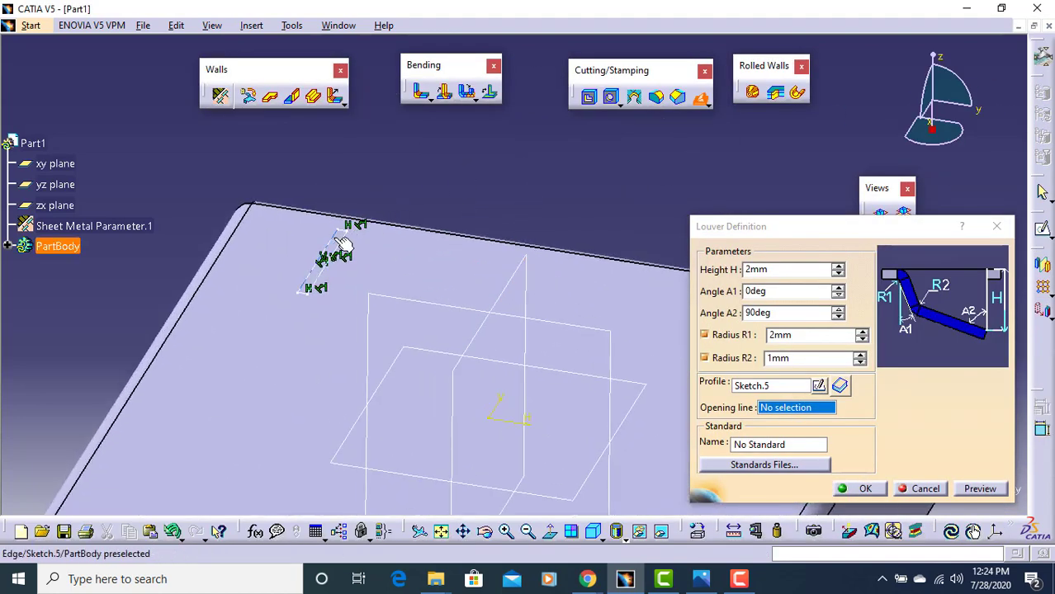
pyautogui.click(343, 245)
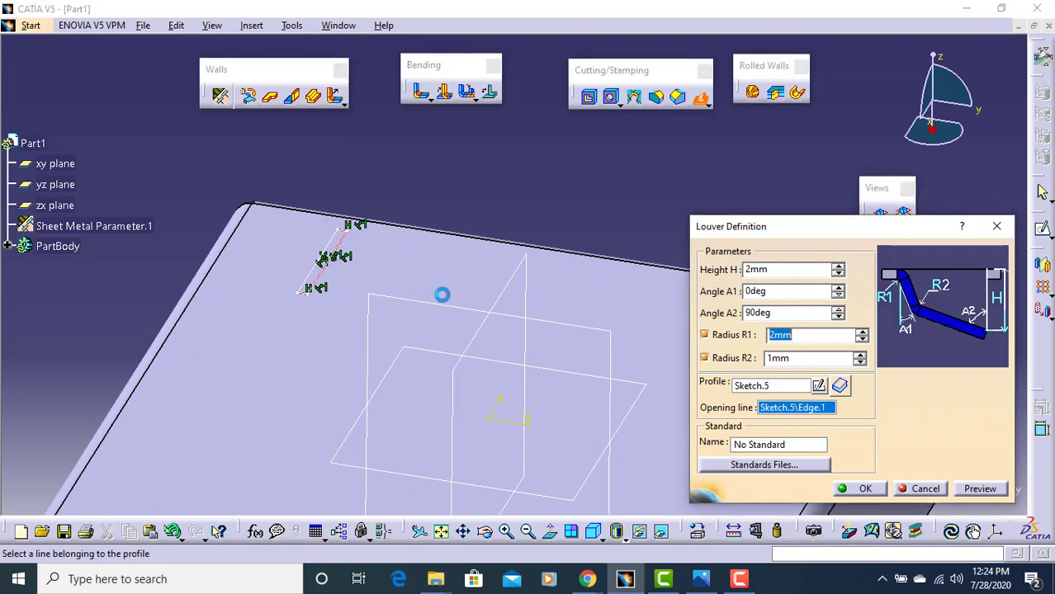
pyautogui.moveTo(440, 294)
pyautogui.mouseDown(button='middle')
pyautogui.moveTo(485, 285)
pyautogui.moveTo(364, 244)
pyautogui.moveTo(466, 262)
pyautogui.moveTo(431, 252)
pyautogui.moveTo(487, 136)
pyautogui.moveTo(523, 159)
pyautogui.moveTo(527, 151)
pyautogui.moveTo(431, 224)
pyautogui.moveTo(473, 151)
pyautogui.moveTo(428, 179)
pyautogui.moveTo(389, 298)
pyautogui.moveTo(487, 346)
pyautogui.moveTo(446, 357)
pyautogui.mouseUp(button='middle')
pyautogui.click(979, 489)
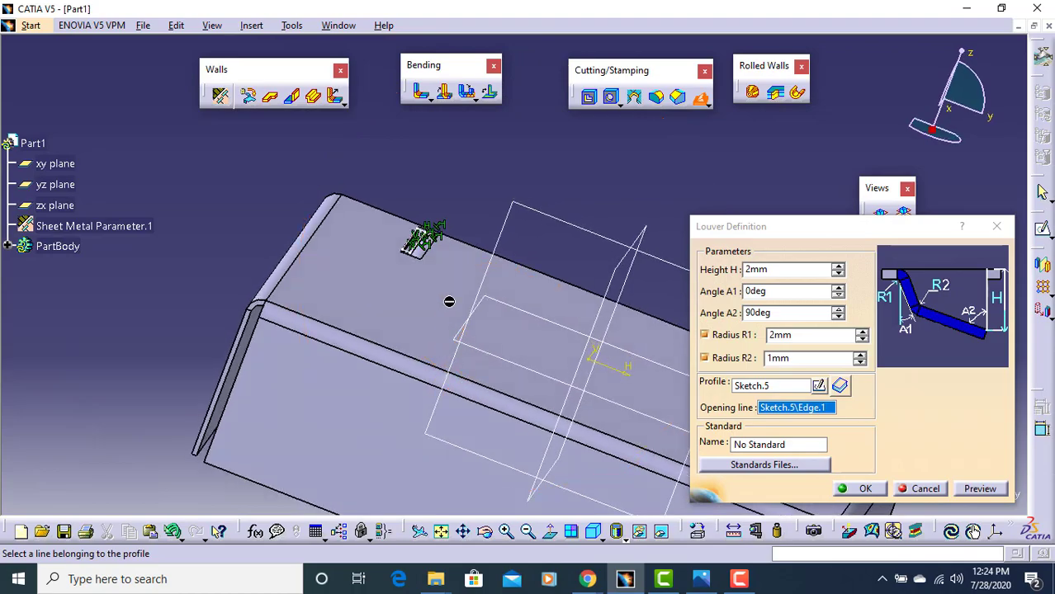
# Step: Compare the previewed louver with Detail X in the Assignment 4.jpg drawing and cancel the louver
pyautogui.click(699, 579)
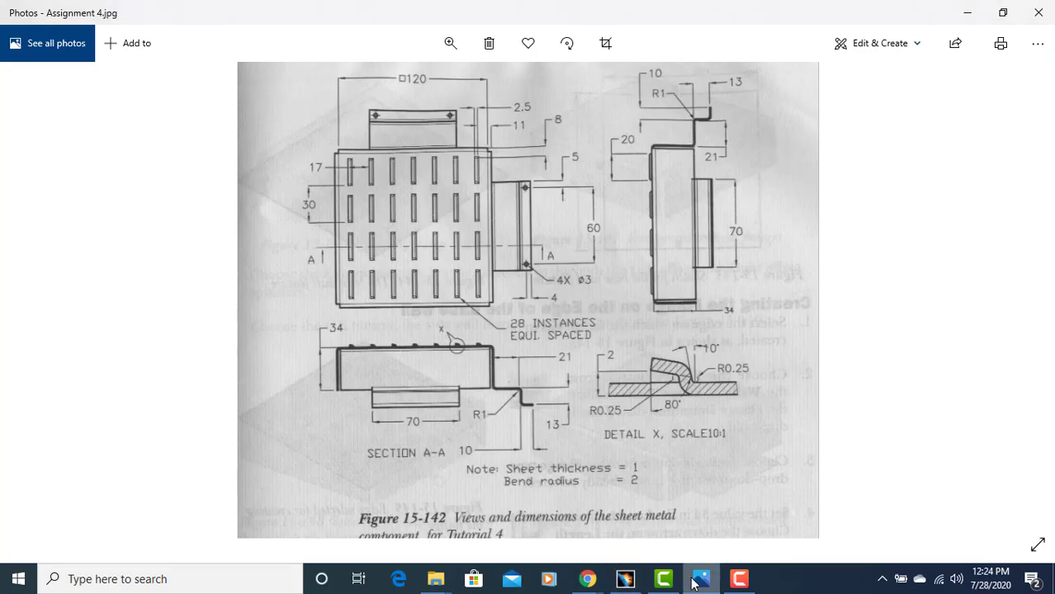
pyautogui.click(698, 579)
pyautogui.moveTo(462, 302); pyautogui.dragTo(527, 208, button='middle')
pyautogui.scroll(3, 546, 318)
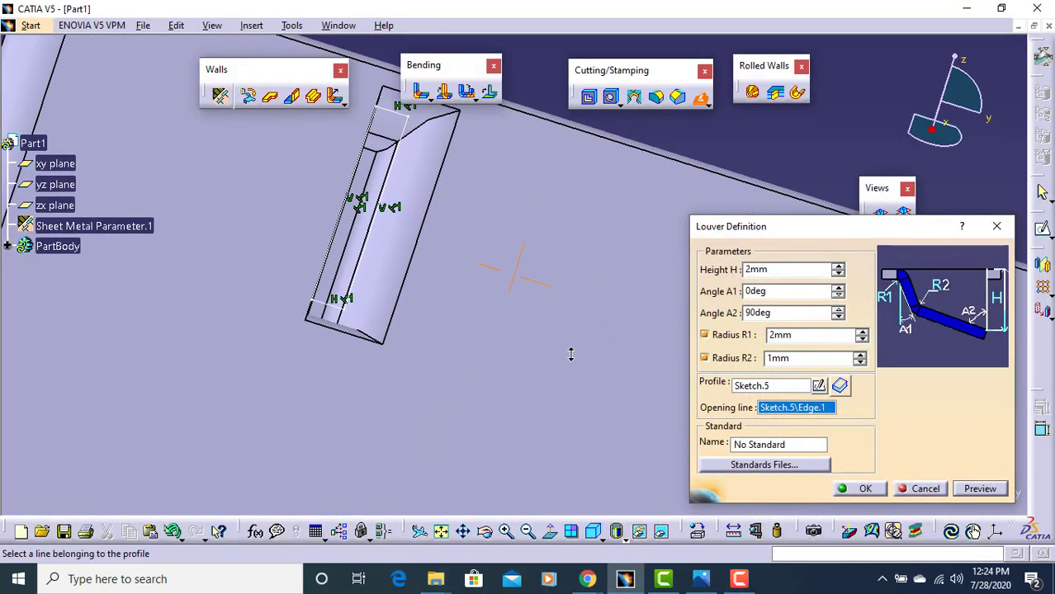
pyautogui.moveTo(542, 362); pyautogui.dragTo(540, 337, button='middle')
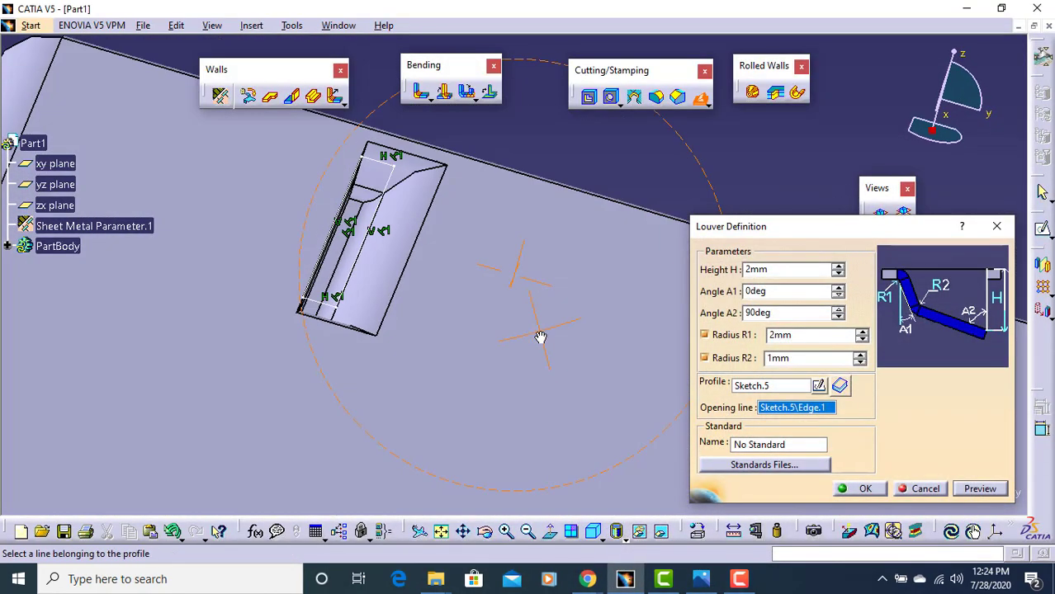
pyautogui.click(924, 488)
# Step: Sketch a centered rectangle about 36 mm by 8 mm on the underside of the top wall, near its corner between the stepped brackets
pyautogui.moveTo(372, 243); pyautogui.dragTo(557, 161, button='middle')
pyautogui.click(434, 277)
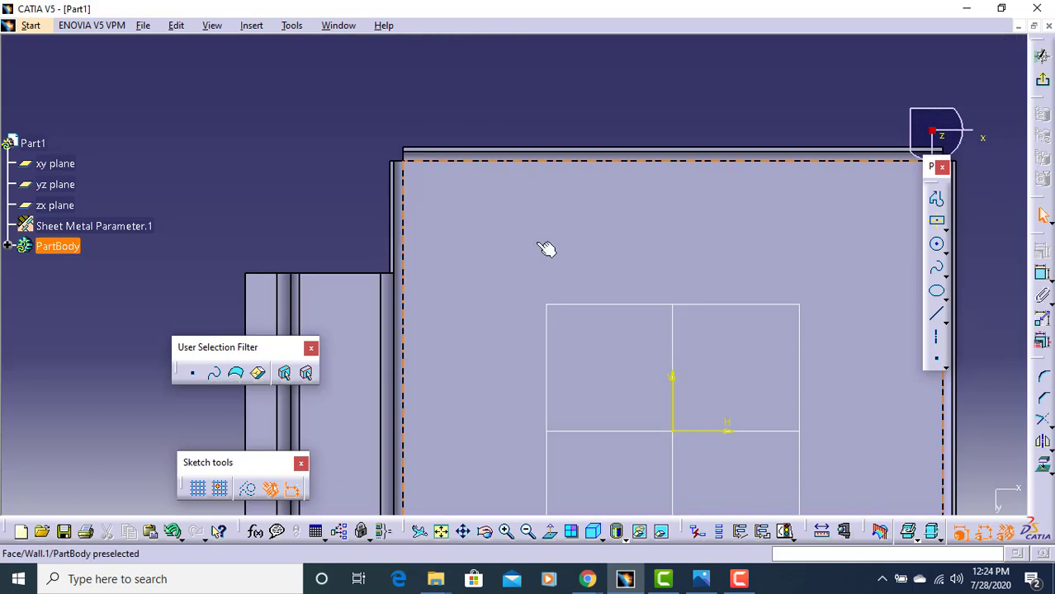
pyautogui.moveTo(548, 247)
pyautogui.mouseDown(button='middle')
pyautogui.moveTo(508, 132)
pyautogui.moveTo(876, 229)
pyautogui.mouseUp(button='middle')
pyautogui.click(936, 220)
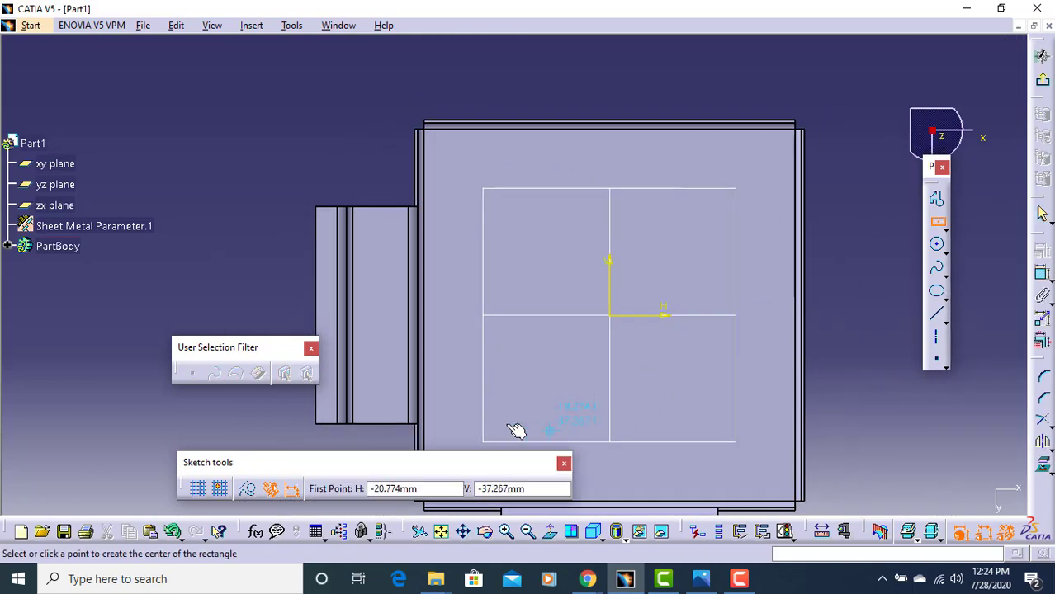
pyautogui.click(468, 420)
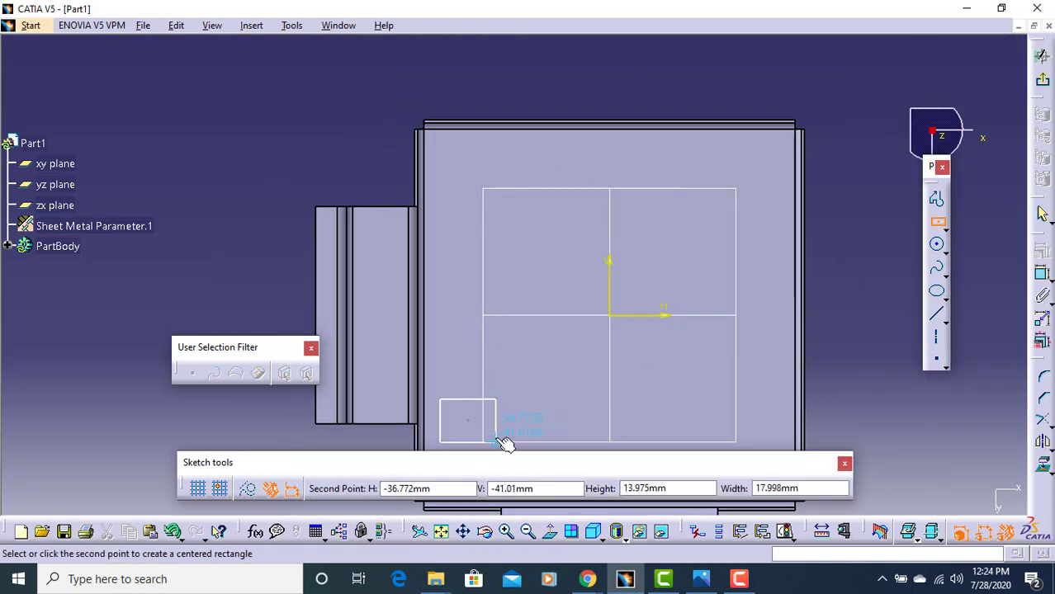
pyautogui.moveTo(502, 435); pyautogui.dragTo(485, 223, button='middle')
pyautogui.click(468, 296)
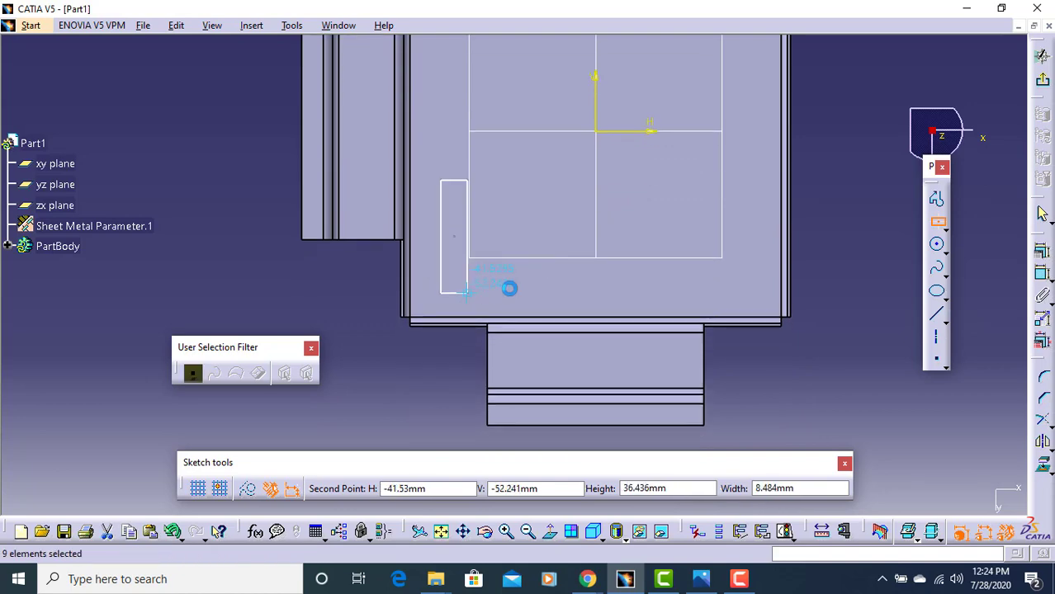
pyautogui.click(1042, 81)
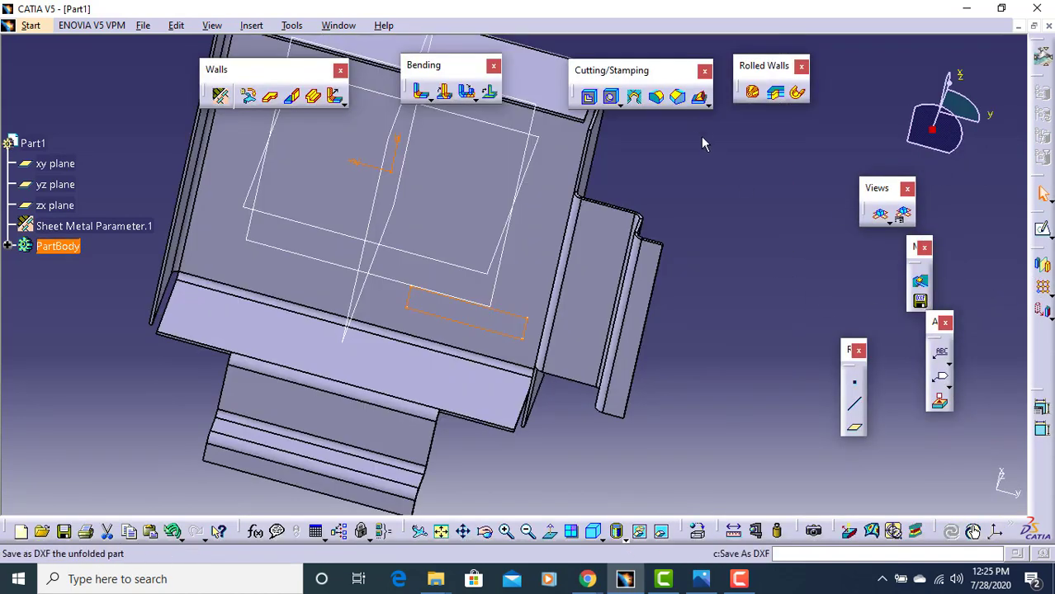
# Step: Try a louver from the underside rectangle, using a long edge as the opening line
pyautogui.click(708, 101)
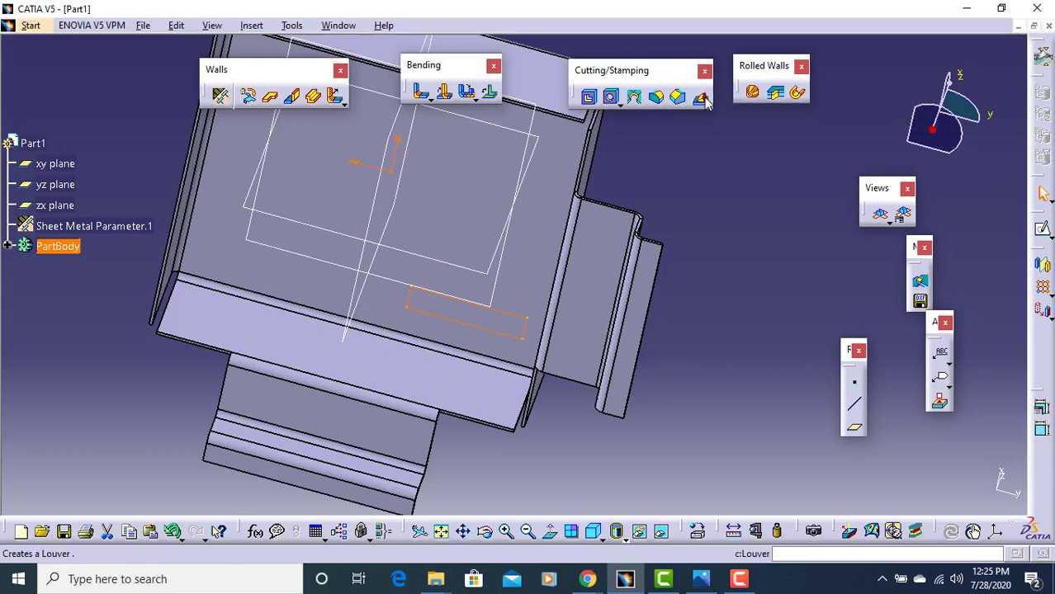
pyautogui.click(698, 98)
pyautogui.click(499, 309)
pyautogui.moveTo(500, 308)
pyautogui.mouseDown(button='middle')
pyautogui.moveTo(501, 440)
pyautogui.moveTo(596, 353)
pyautogui.mouseUp(button='middle')
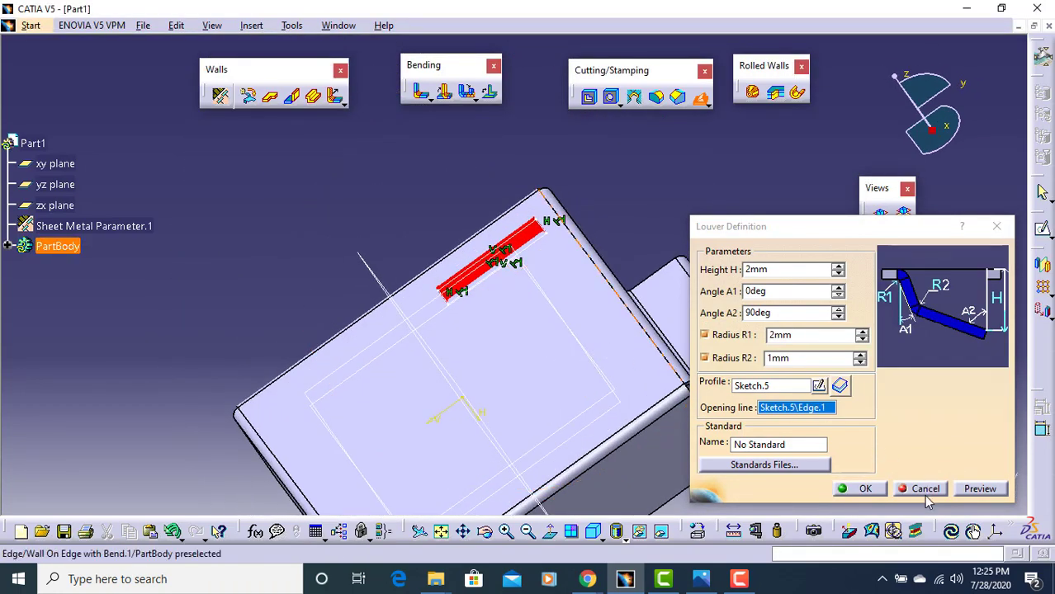
pyautogui.click(926, 489)
# Step: Check the slot layout in the Assignment 4.jpg drawing and reshape the sketched rectangle so its long sides run along the sketch's H axis
pyautogui.moveTo(598, 179); pyautogui.dragTo(538, 283, button='middle')
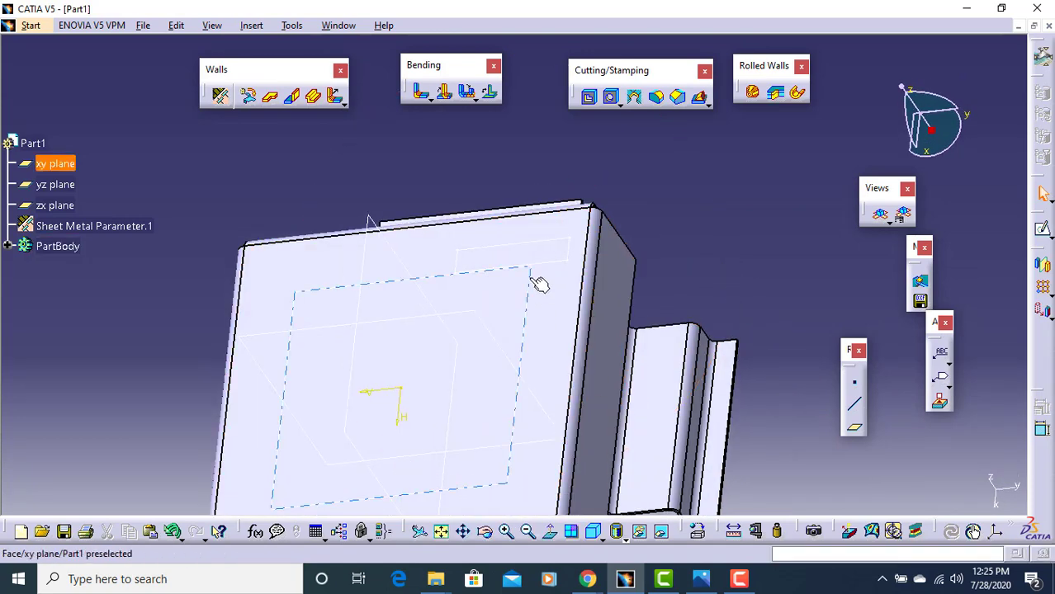
pyautogui.doubleClick(544, 239)
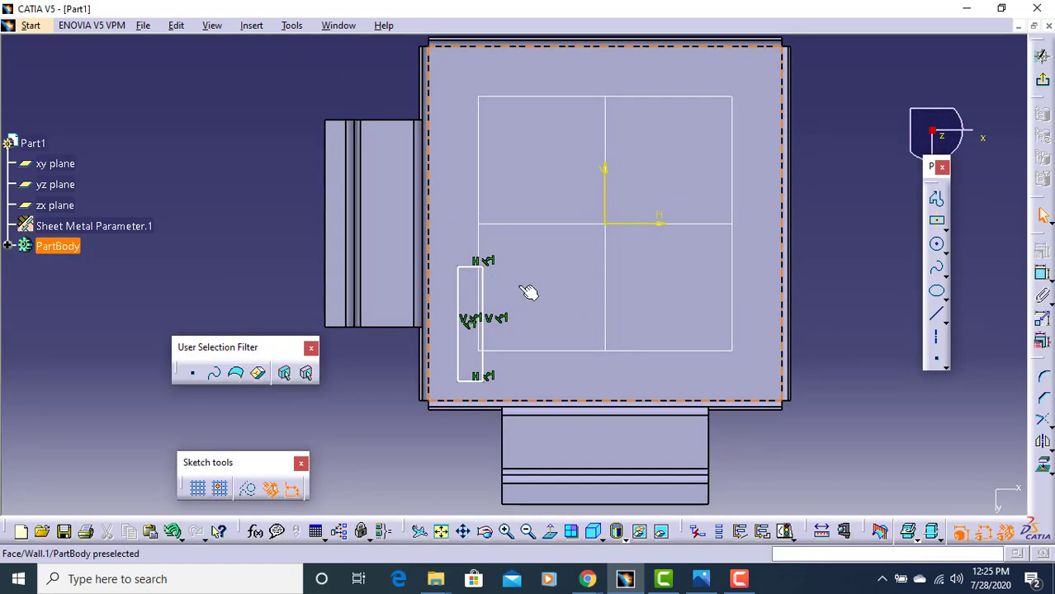
pyautogui.moveTo(528, 293)
pyautogui.mouseDown(button='middle')
pyautogui.moveTo(482, 323)
pyautogui.moveTo(415, 217)
pyautogui.moveTo(614, 532)
pyautogui.mouseUp(button='middle')
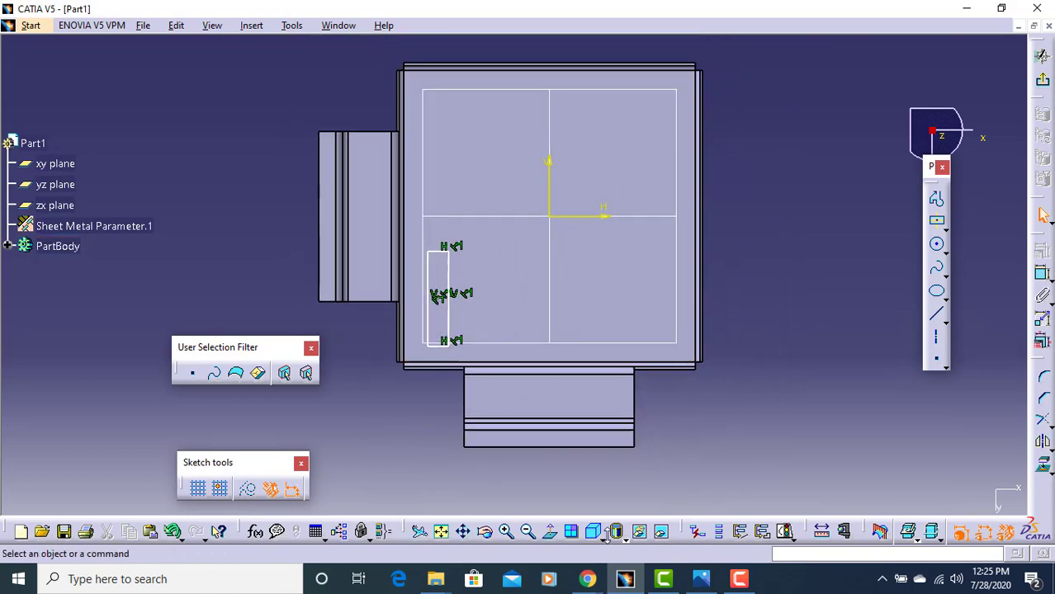
pyautogui.click(663, 578)
pyautogui.click(662, 579)
pyautogui.click(693, 579)
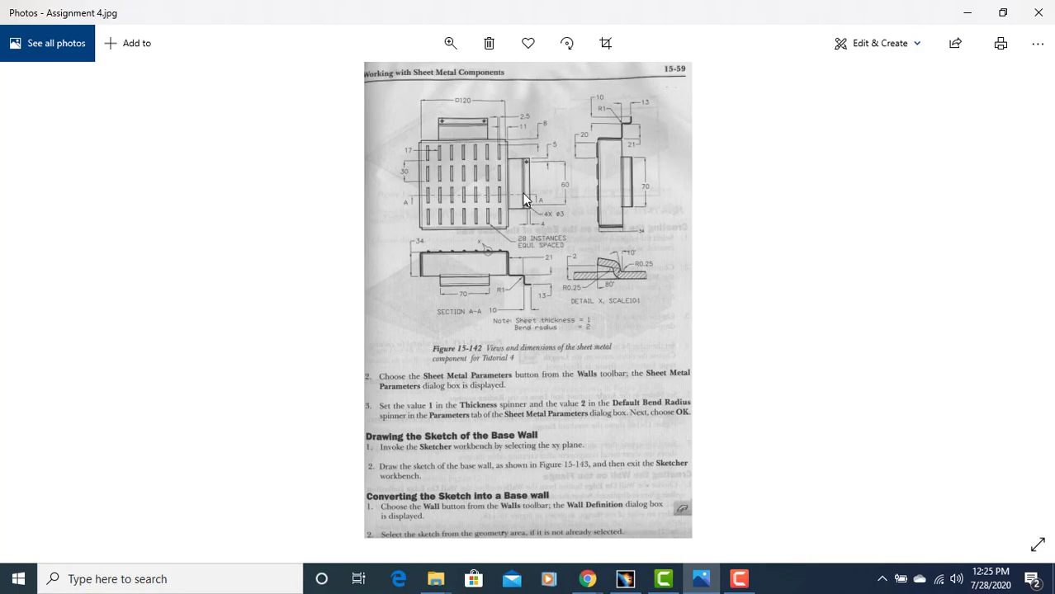
pyautogui.hotkey('alt', 'Tab')
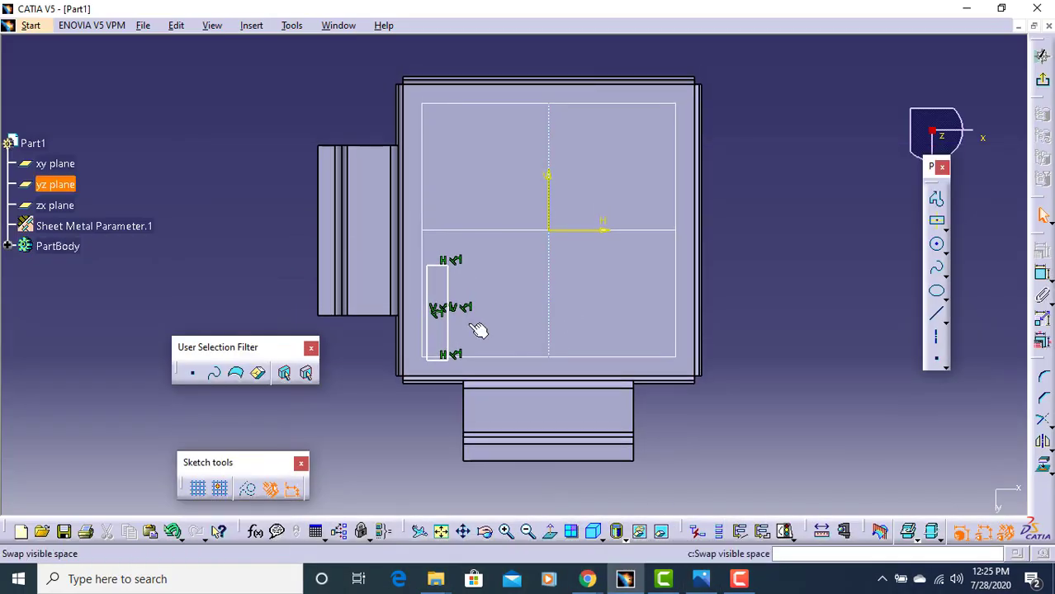
pyautogui.moveTo(460, 278)
pyautogui.mouseDown()
pyautogui.moveTo(530, 308)
pyautogui.moveTo(615, 304)
pyautogui.mouseUp()
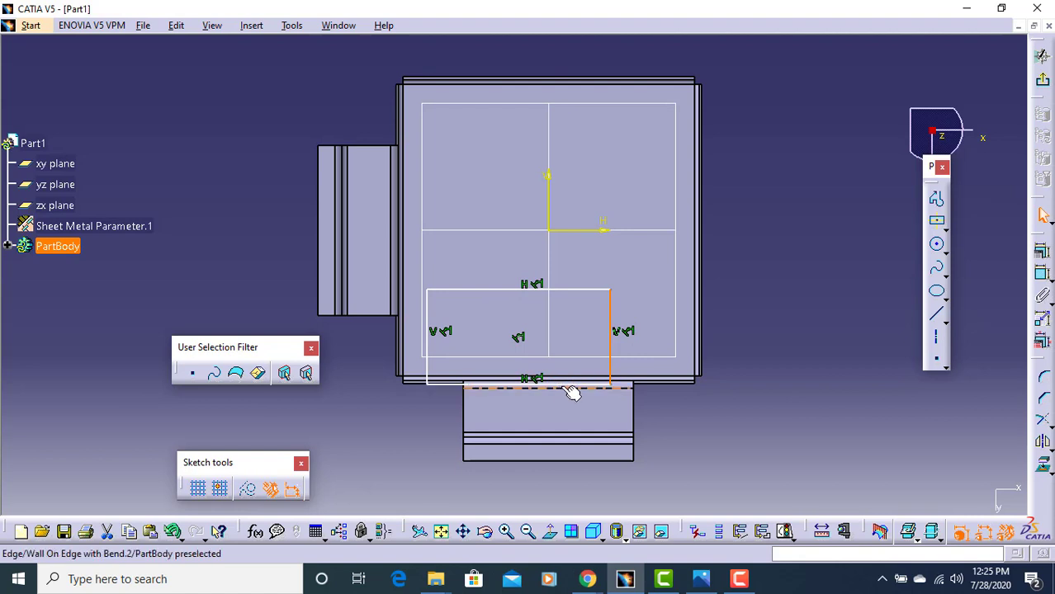
pyautogui.moveTo(574, 386)
pyautogui.mouseDown()
pyautogui.moveTo(546, 345)
pyautogui.moveTo(539, 301)
pyautogui.moveTo(547, 310)
pyautogui.moveTo(536, 300)
pyautogui.moveTo(482, 316)
pyautogui.moveTo(477, 344)
pyautogui.mouseUp()
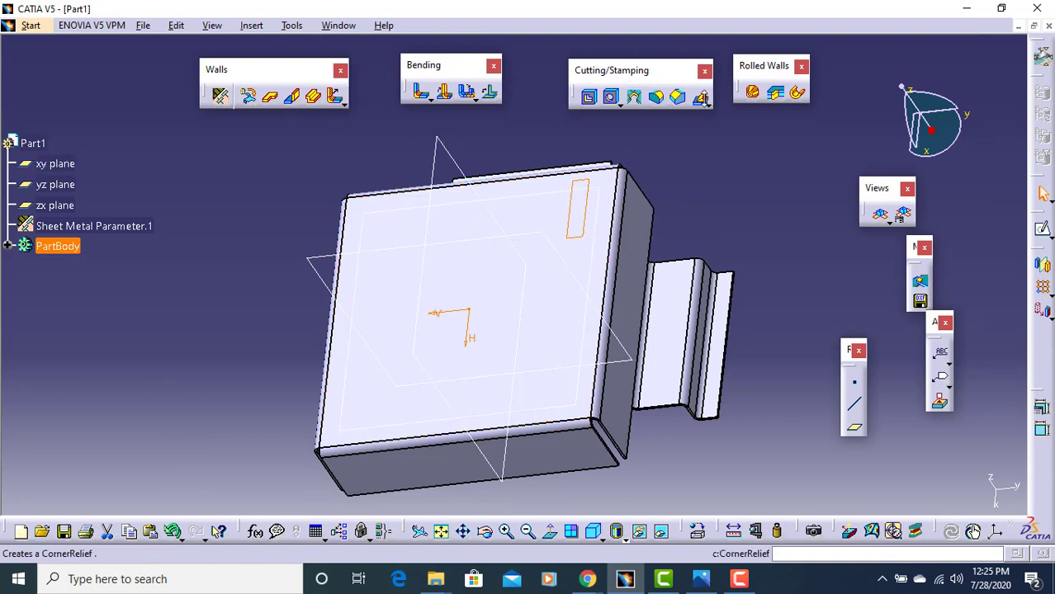
# Step: Try to create a louver from the reshaped rectangle, using one of its edges as the opening line
pyautogui.click(700, 97)
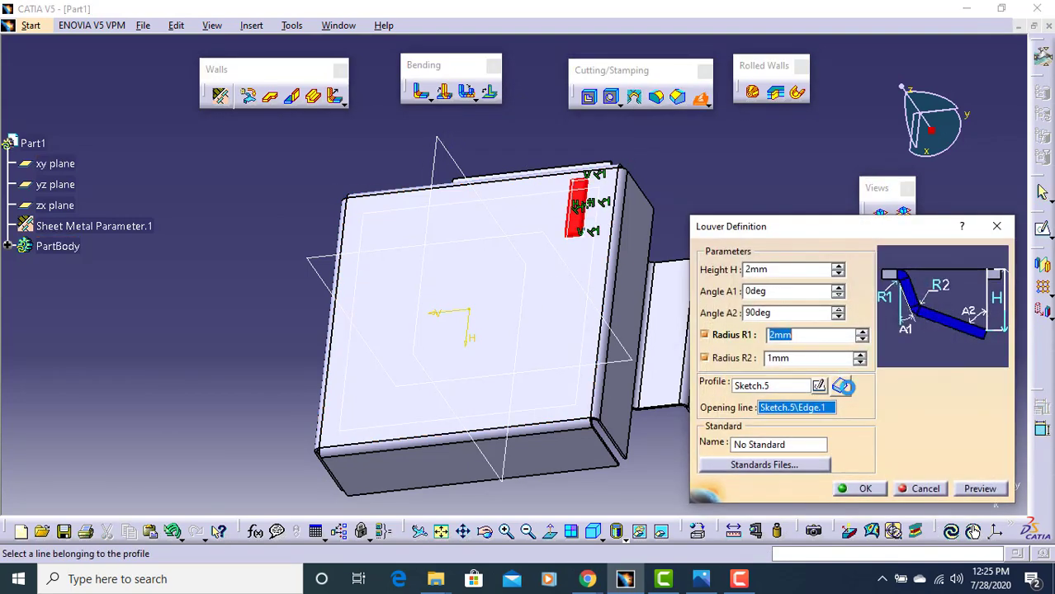
pyautogui.keyDown('ctrl'); pyautogui.moveTo(586, 252); pyautogui.dragTo(629, 96, button='middle'); pyautogui.keyUp('ctrl')
pyautogui.moveTo(535, 256); pyautogui.dragTo(395, 355, button='middle')
pyautogui.click(862, 491)
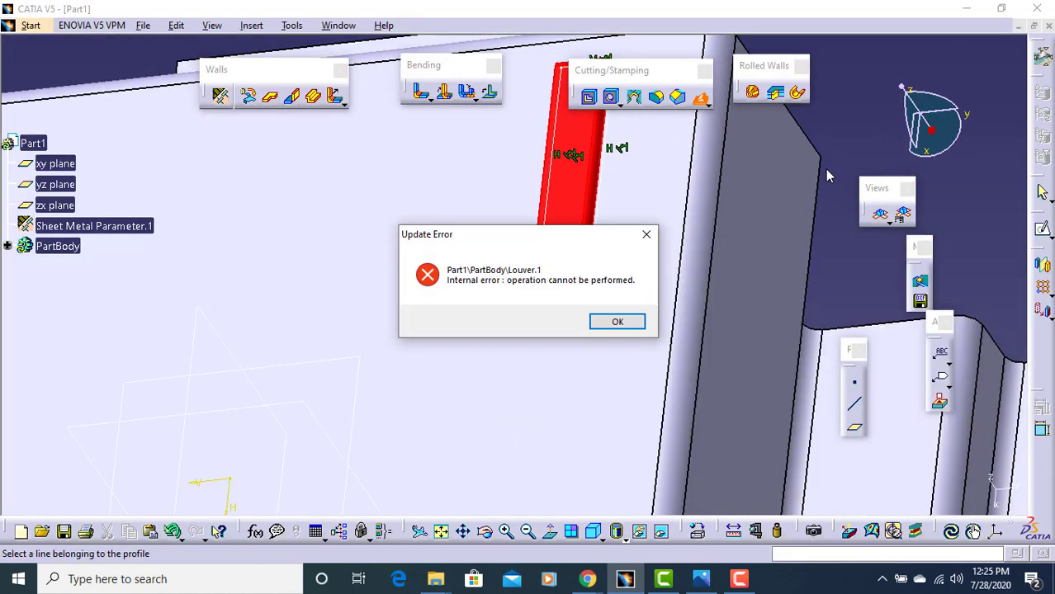
pyautogui.click(620, 322)
# Step: Try previewing the louver with the rectangle's long edge nearer the wall's centre as its opening line
pyautogui.moveTo(462, 284); pyautogui.dragTo(571, 202, button='middle')
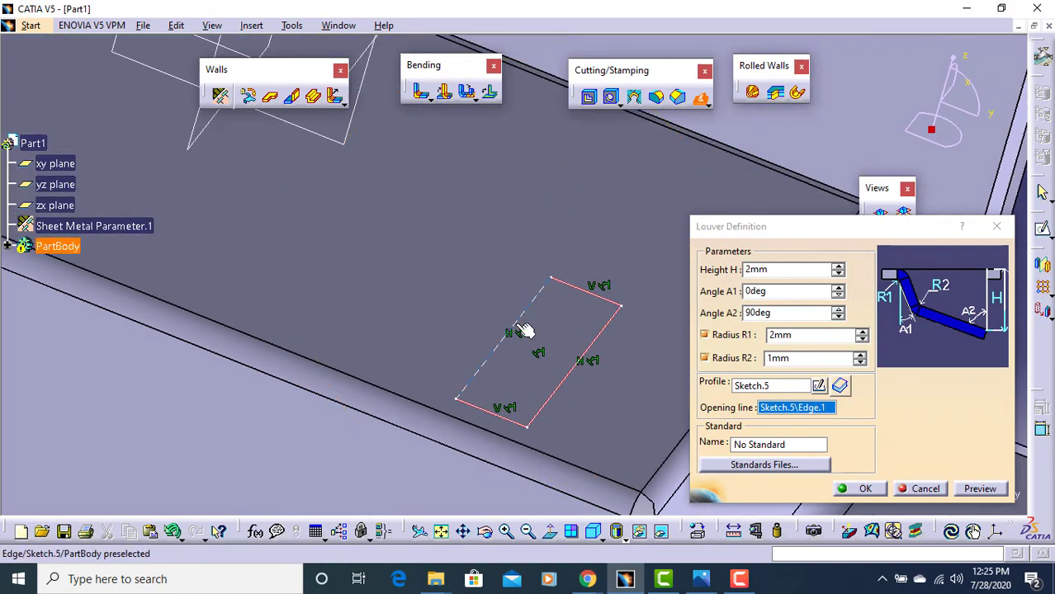
pyautogui.click(522, 318)
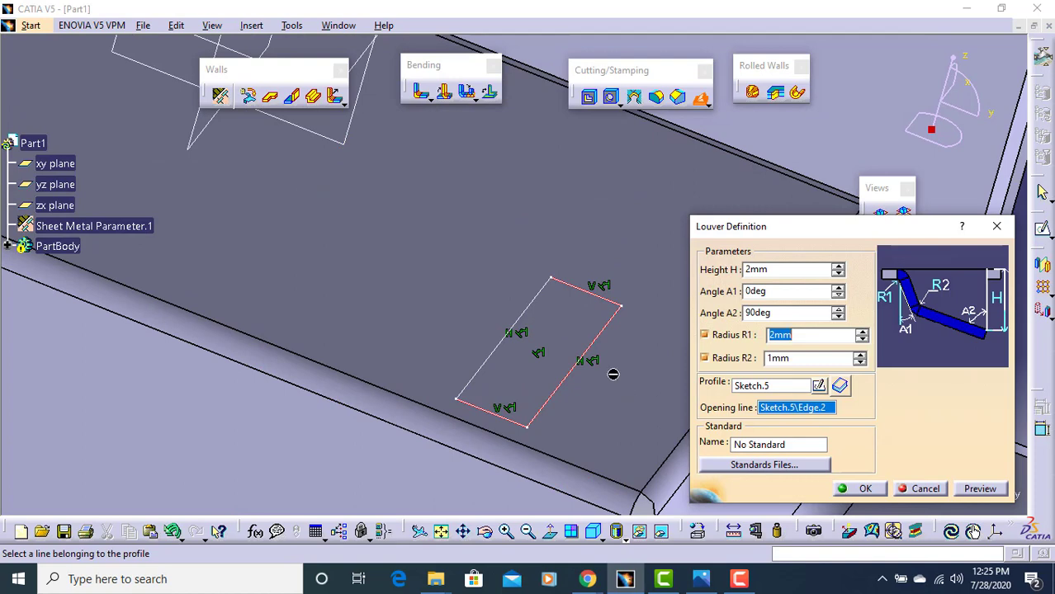
pyautogui.click(981, 489)
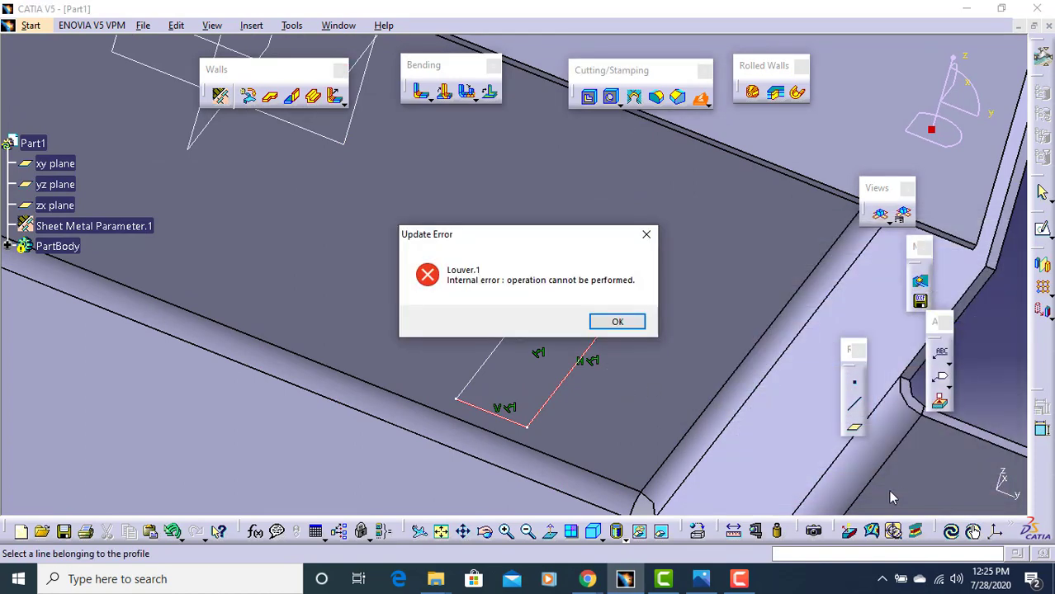
pyautogui.click(617, 323)
pyautogui.moveTo(594, 382)
pyautogui.mouseDown(button='middle')
pyautogui.moveTo(560, 425)
pyautogui.moveTo(600, 390)
pyautogui.mouseUp(button='middle')
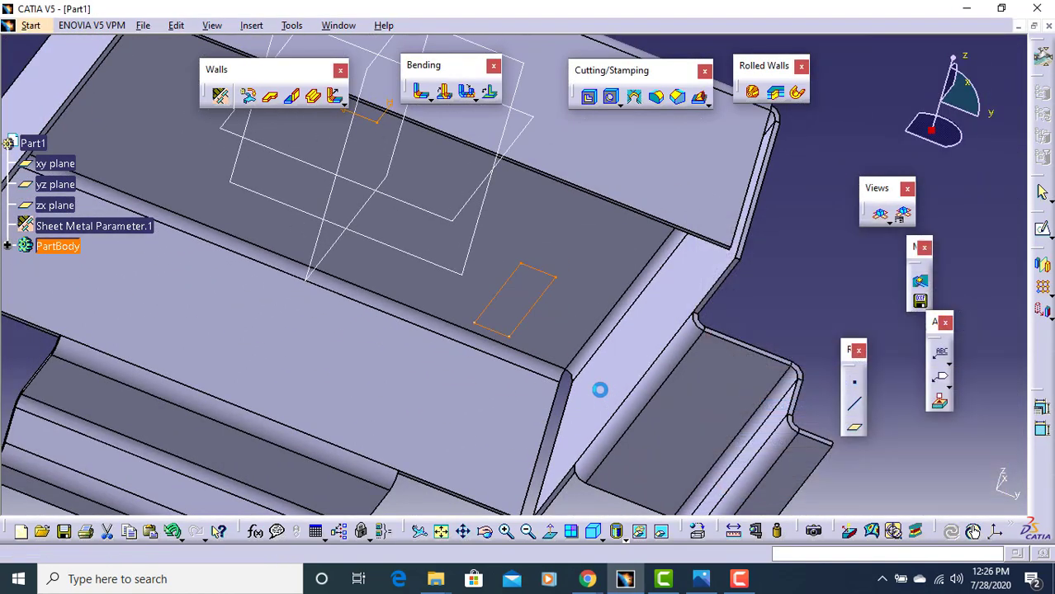
# Step: Shorten the sketched louver rectangle by moving its outer short side inward along the H axis, and exit the sketch
pyautogui.doubleClick(546, 276)
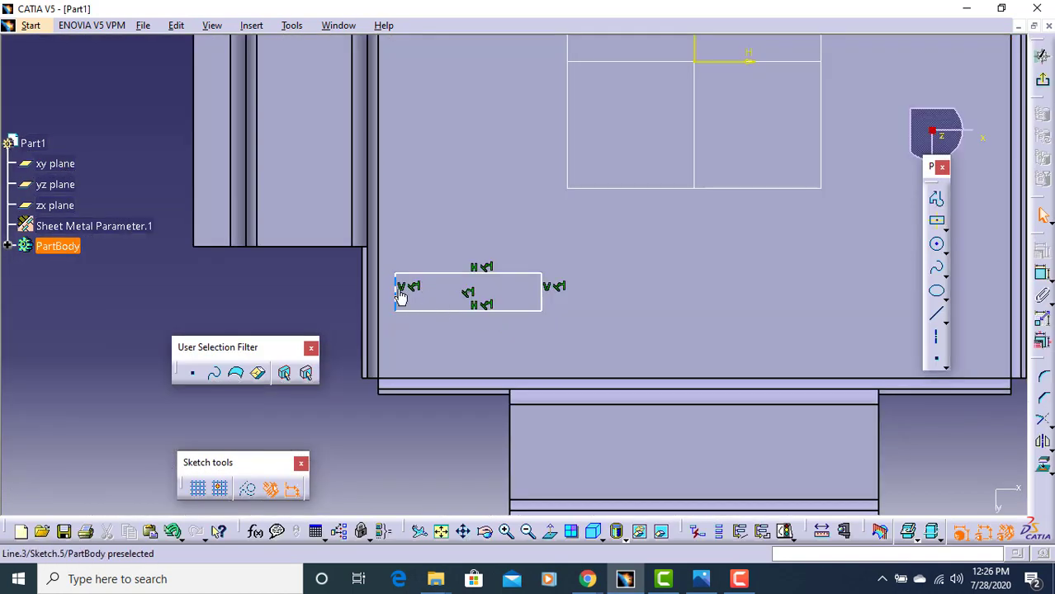
pyautogui.moveTo(411, 289); pyautogui.dragTo(432, 289)
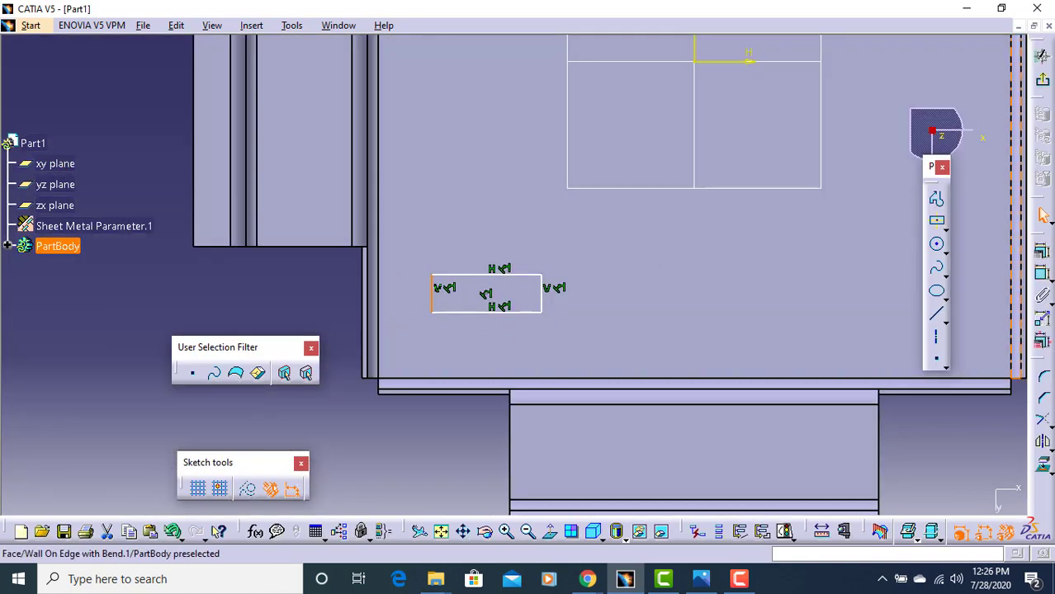
pyautogui.click(1044, 85)
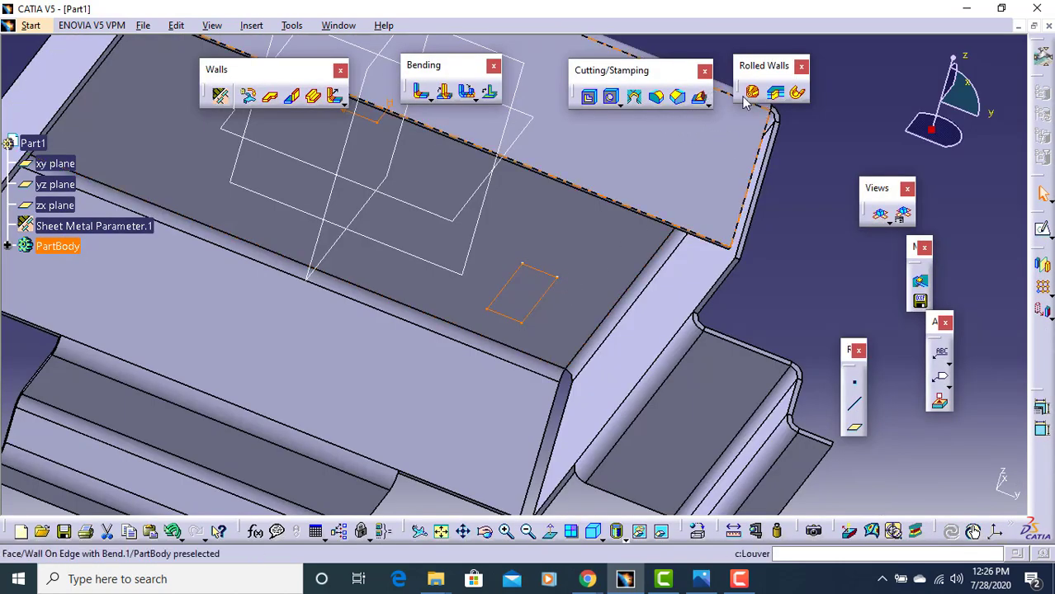
# Step: Start a louver from the shortened rectangle with one long edge as the opening line and try creating it at 2 mm height
pyautogui.click(698, 97)
pyautogui.click(505, 282)
pyautogui.click(523, 279)
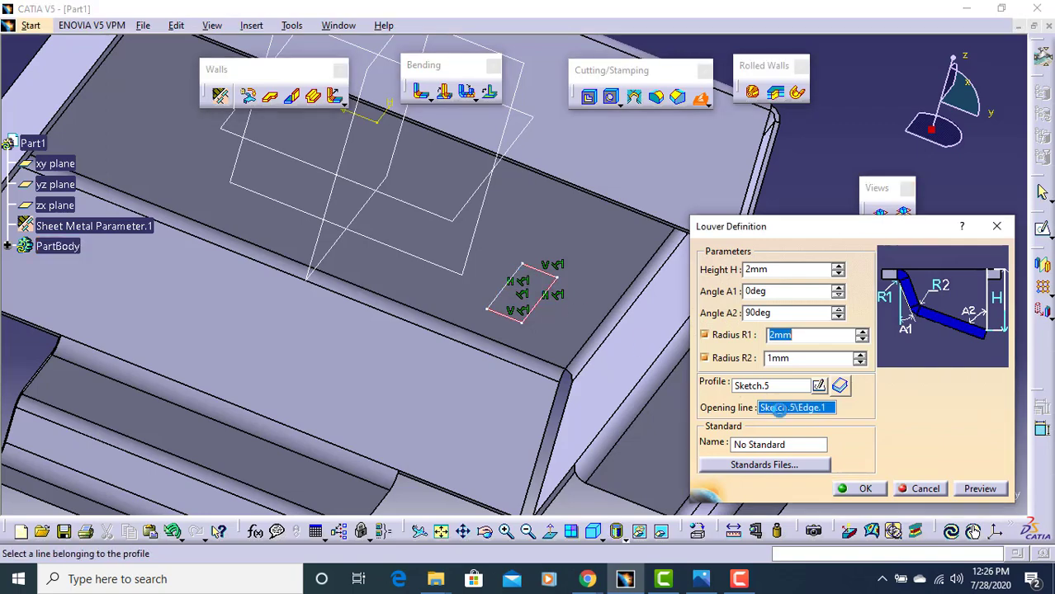
pyautogui.click(865, 489)
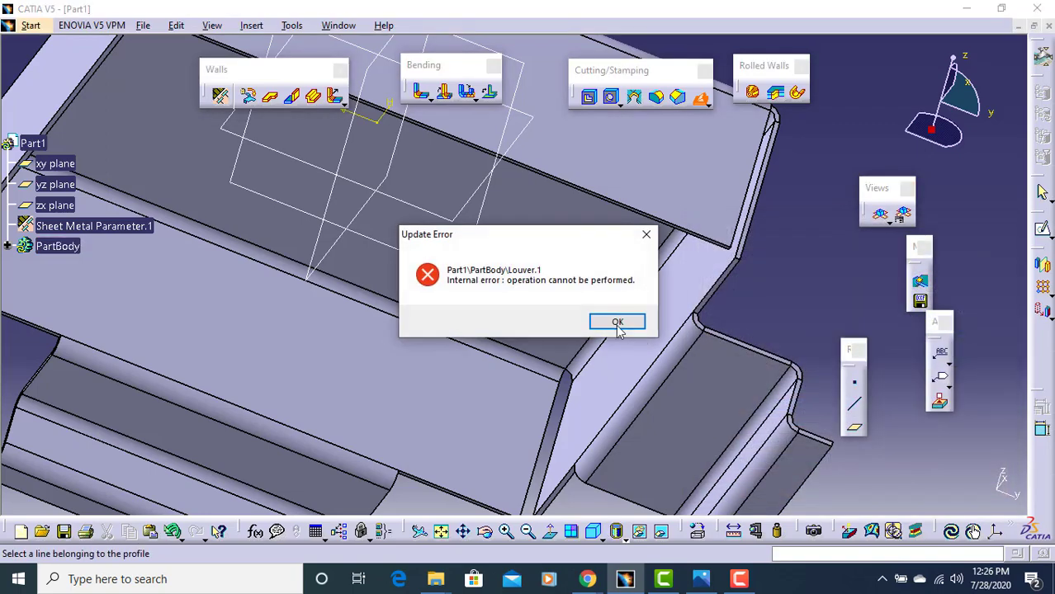
pyautogui.click(616, 323)
pyautogui.moveTo(528, 272); pyautogui.dragTo(488, 402, button='middle')
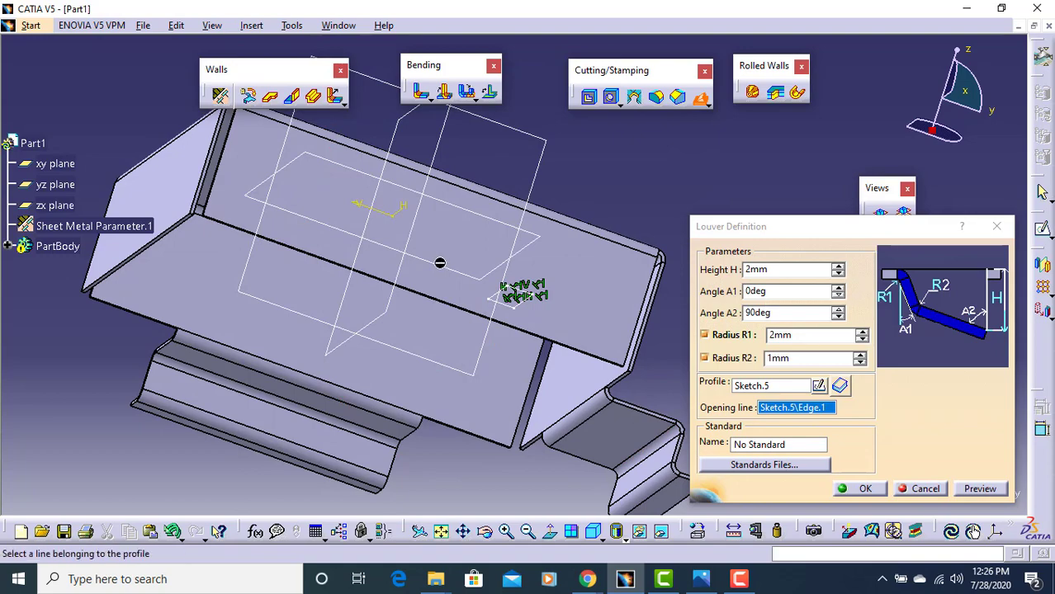
pyautogui.moveTo(440, 263); pyautogui.dragTo(452, 403, button='middle')
pyautogui.moveTo(511, 323); pyautogui.dragTo(505, 290, button='middle')
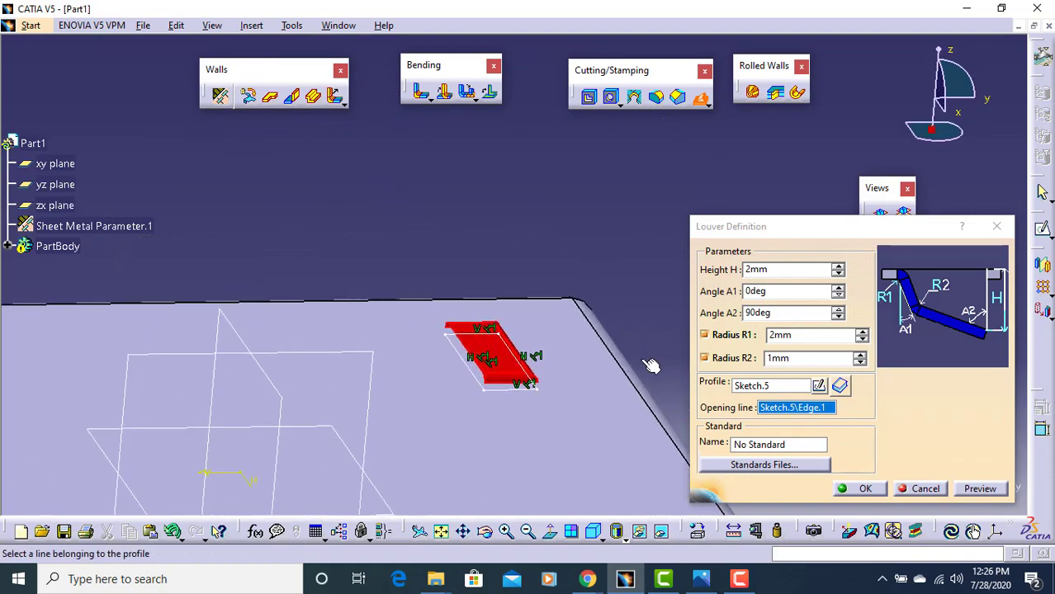
# Step: Try previewing the louver with its height set to 3 mm
pyautogui.click(838, 267)
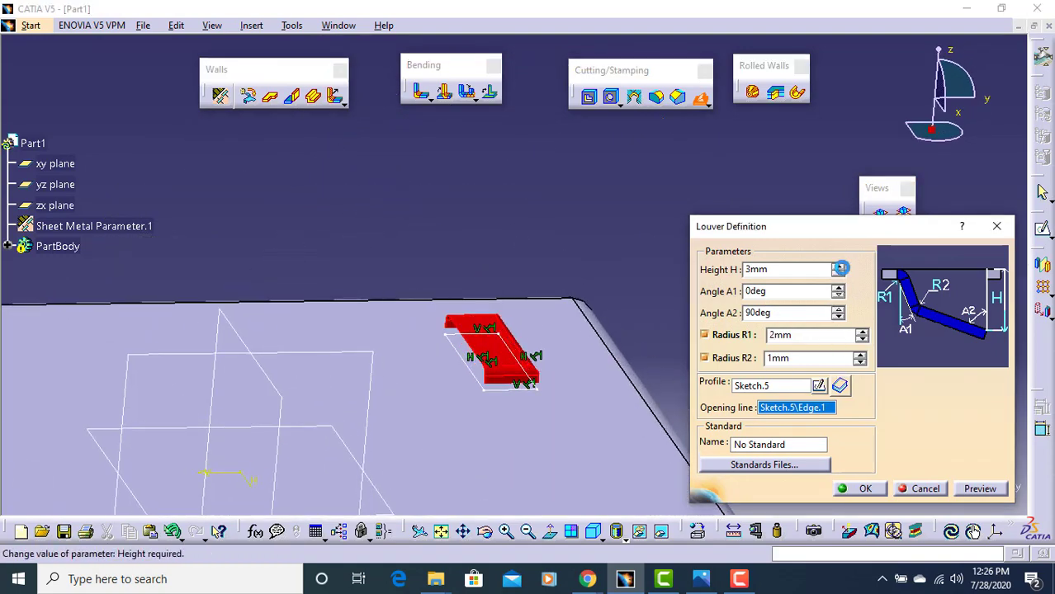
pyautogui.click(980, 488)
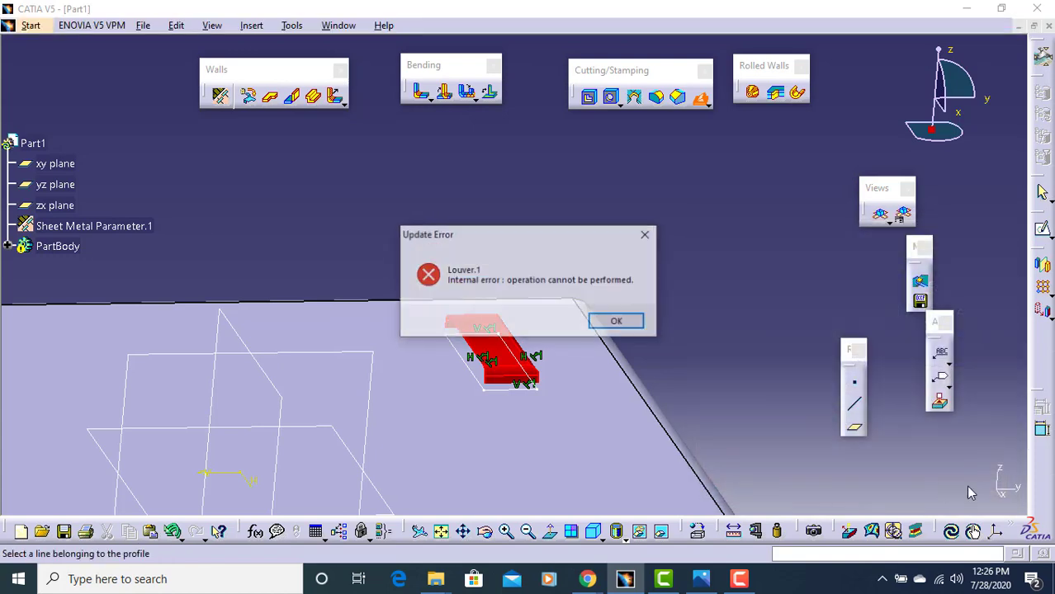
pyautogui.click(618, 322)
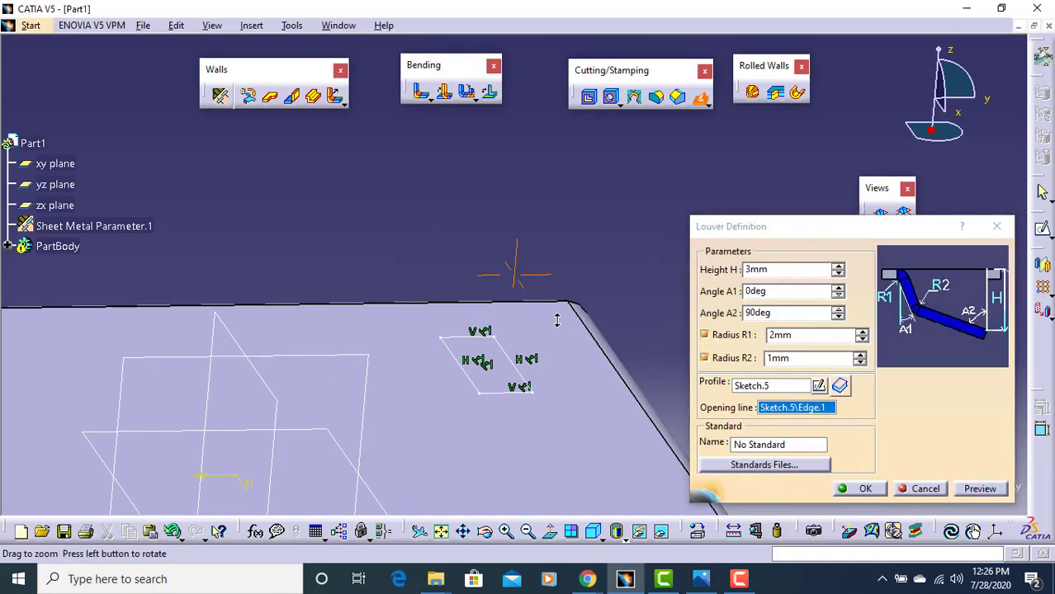
# Step: Raise the louver height to 5 mm and create the louver on the top wall
pyautogui.moveTo(570, 309)
pyautogui.mouseDown(button='middle')
pyautogui.moveTo(556, 348)
pyautogui.moveTo(581, 303)
pyautogui.mouseUp(button='middle')
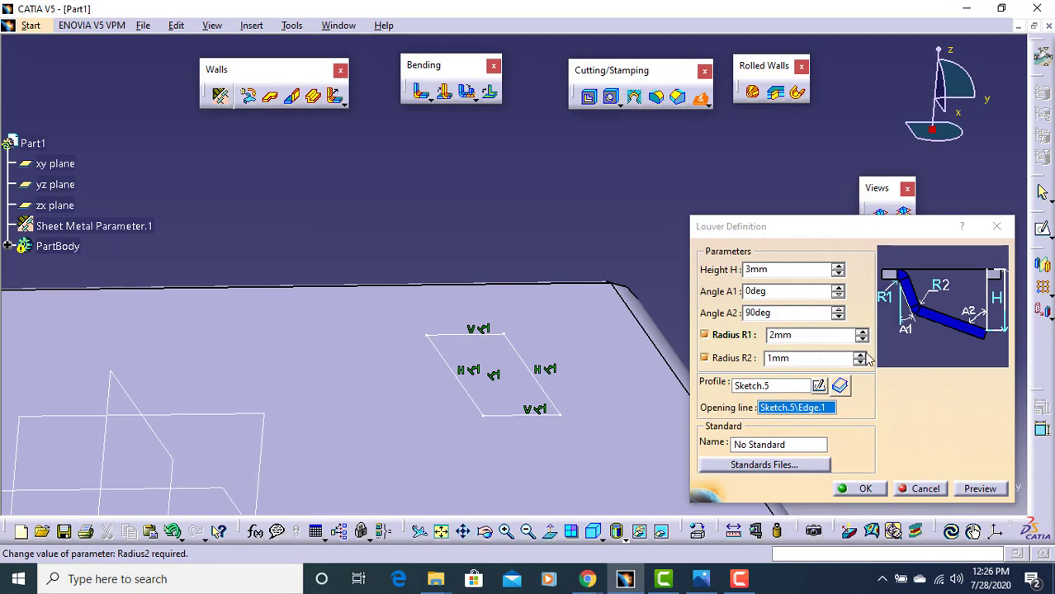
pyautogui.click(837, 267)
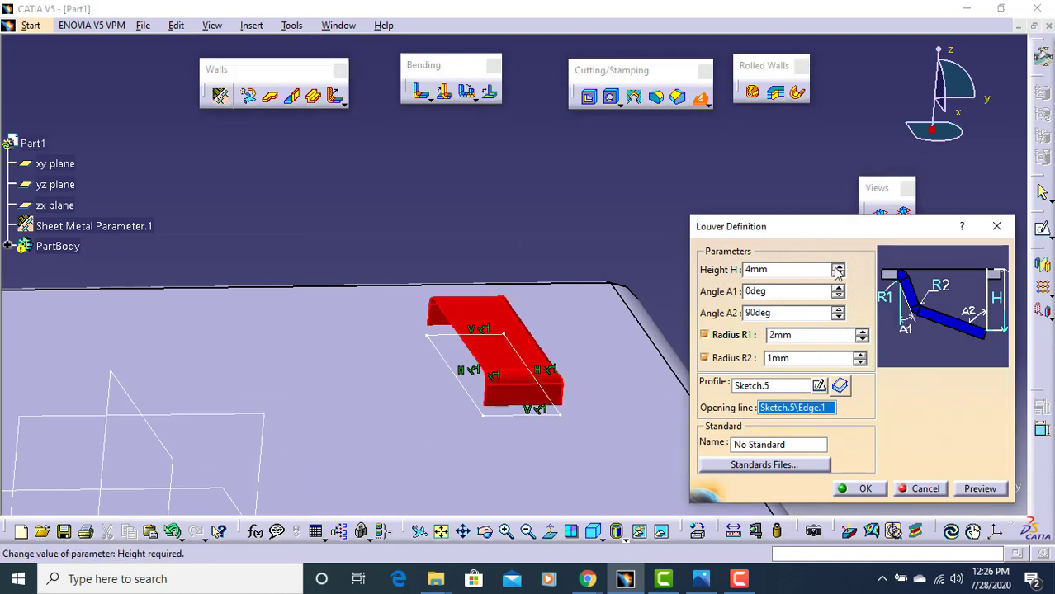
pyautogui.click(837, 267)
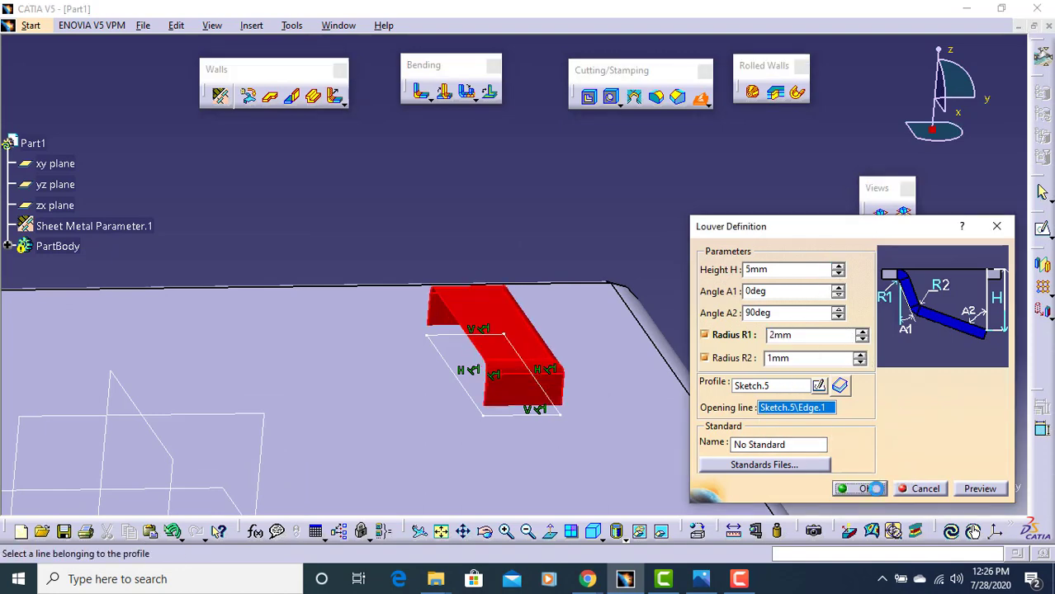
pyautogui.moveTo(584, 309); pyautogui.dragTo(481, 312, button='middle')
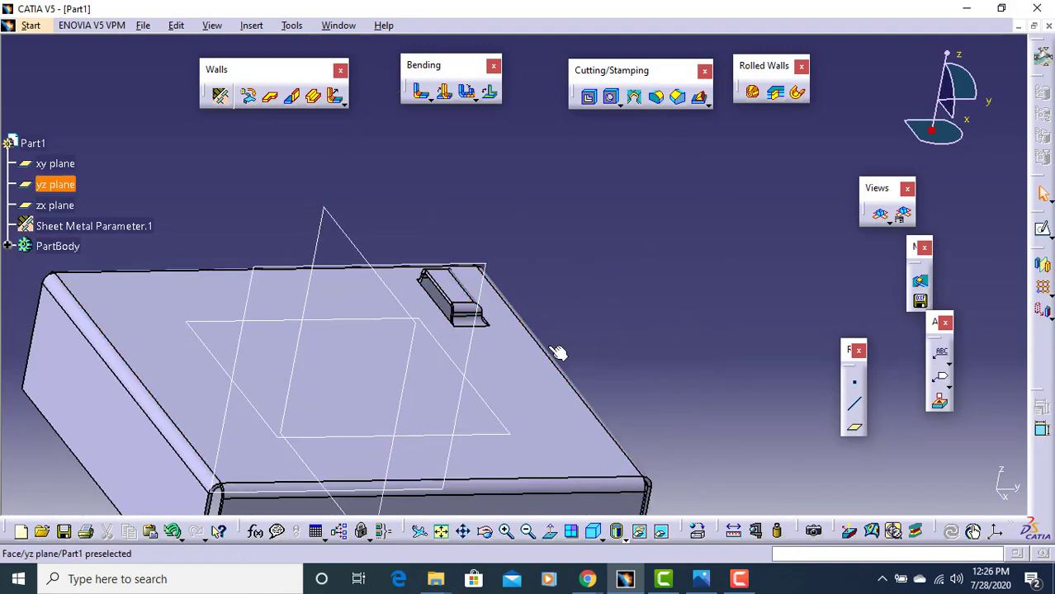
pyautogui.moveTo(557, 352); pyautogui.dragTo(706, 482, button='middle')
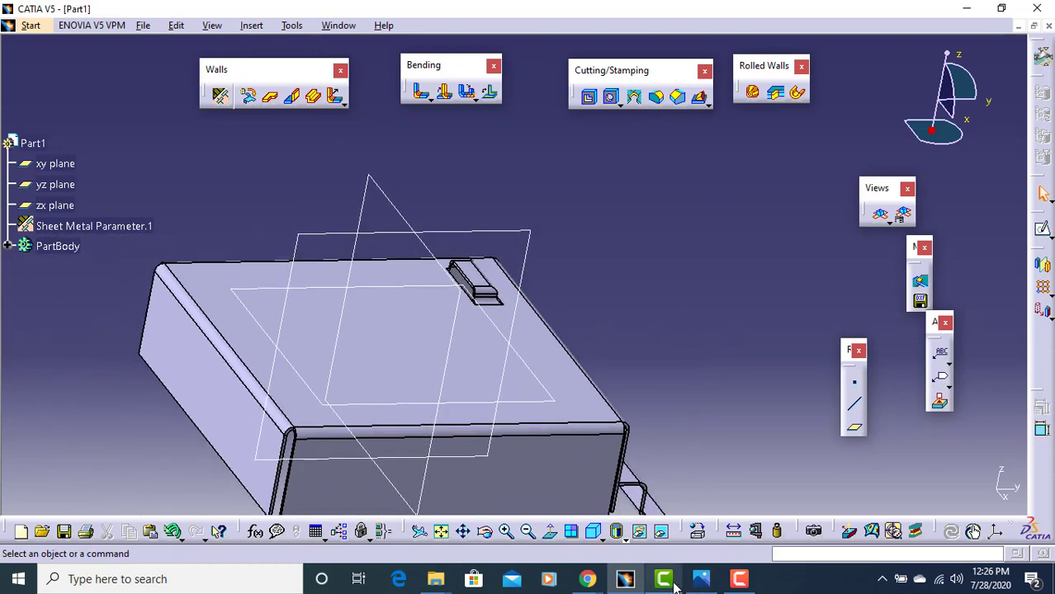
pyautogui.click(737, 542)
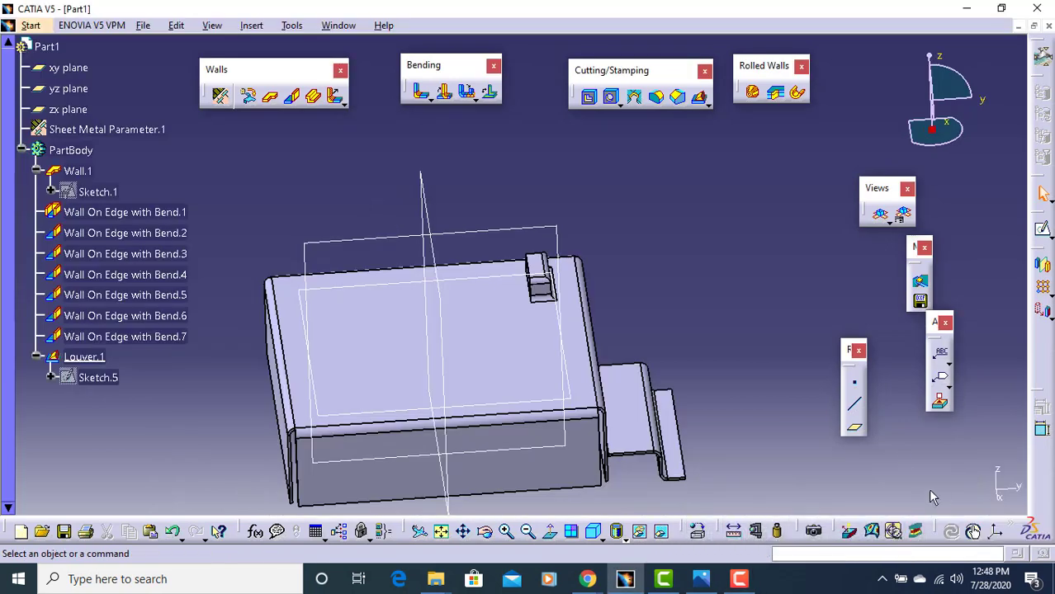
# Step: Switch to the Google Meet call in Chrome, start recording the meeting with consent accepted, and return to CATIA
pyautogui.click(587, 579)
pyautogui.click(506, 512)
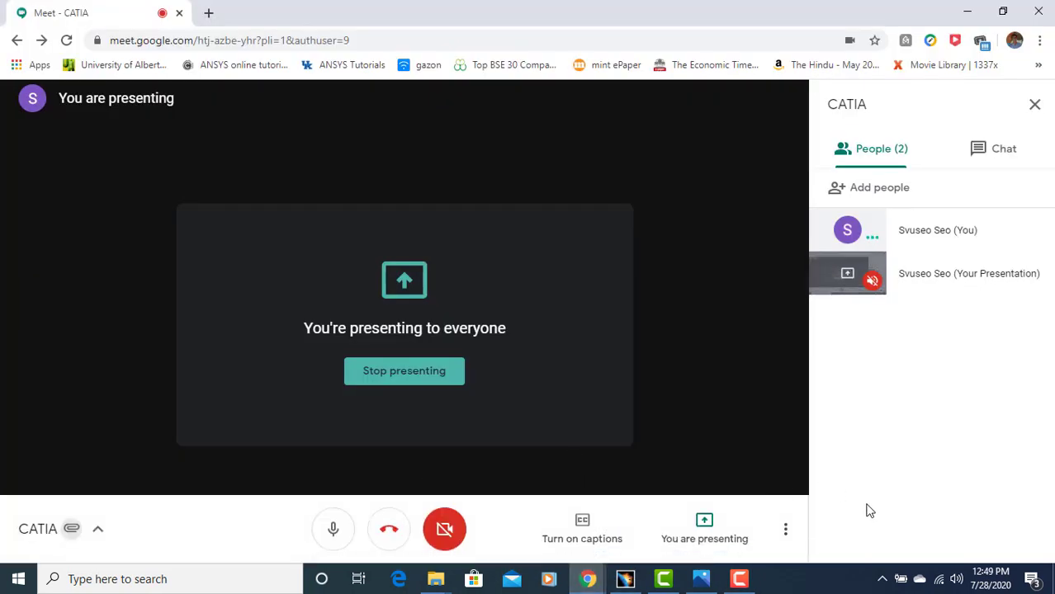
pyautogui.click(785, 529)
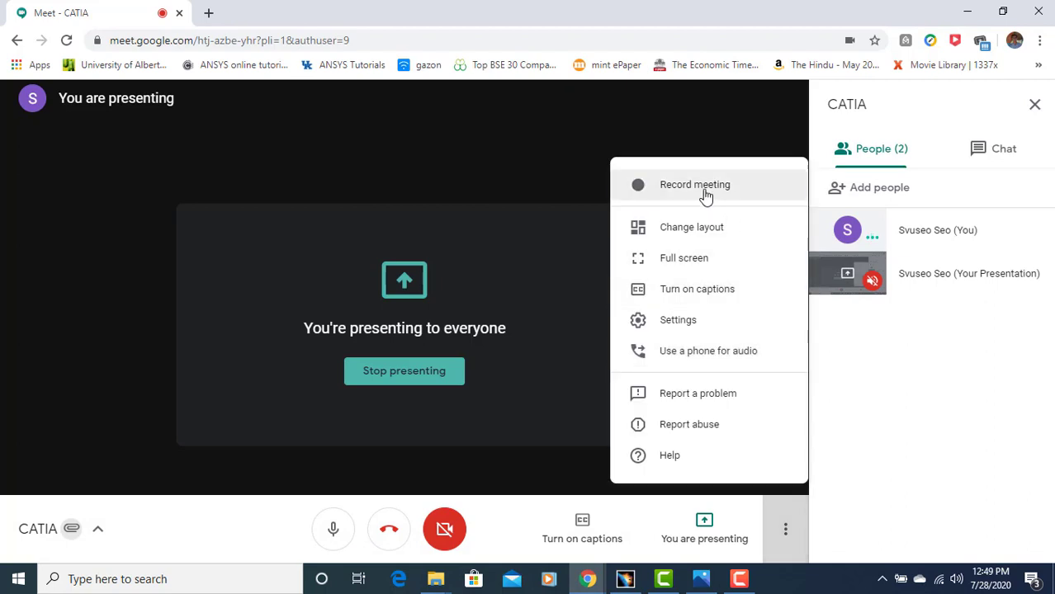
pyautogui.click(705, 195)
pyautogui.click(721, 389)
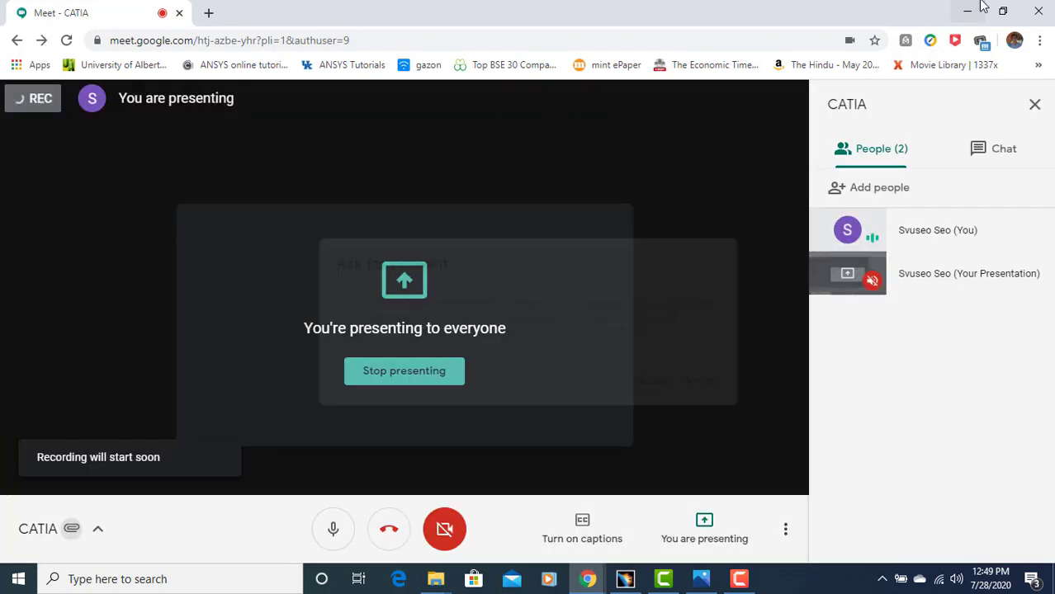
pyautogui.click(625, 578)
# Step: Examine the louver size and edge distances in the Assignment 4.jpg drawing in Photos
pyautogui.moveTo(565, 275); pyautogui.dragTo(572, 305, button='middle')
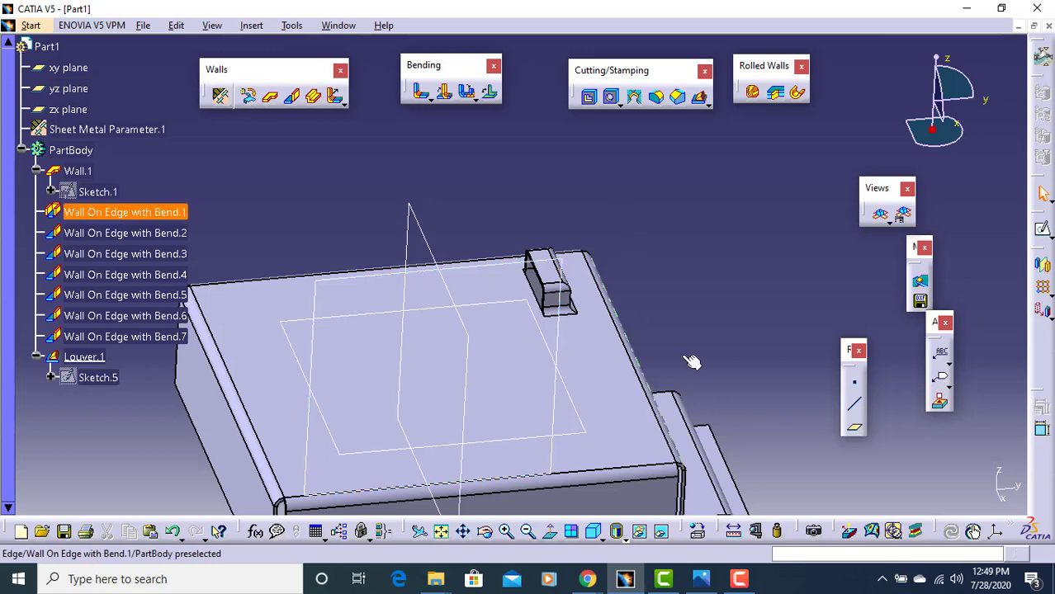
pyautogui.moveTo(551, 295); pyautogui.dragTo(627, 280, button='middle')
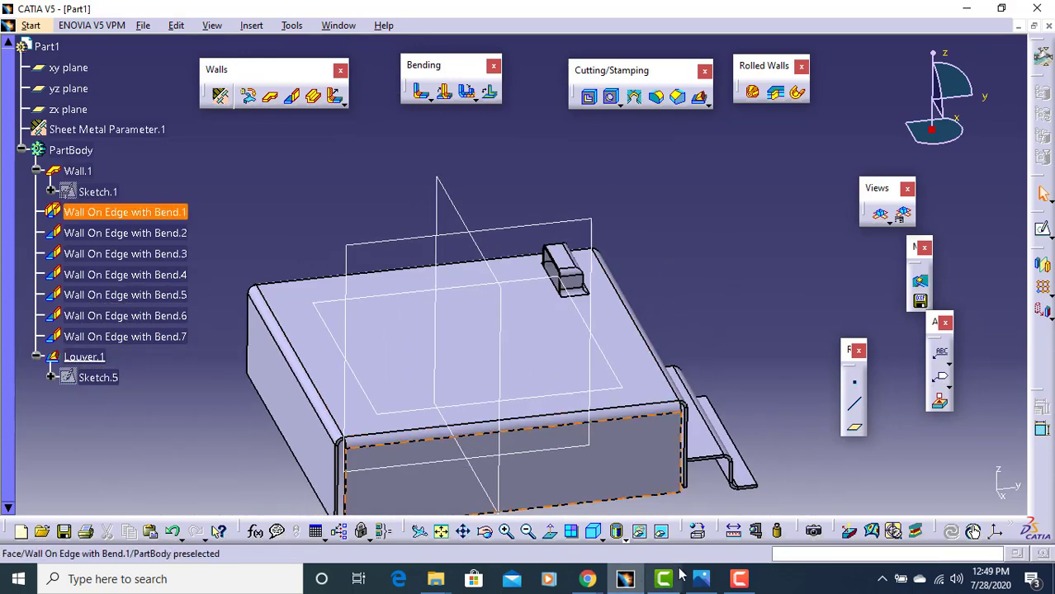
pyautogui.click(699, 578)
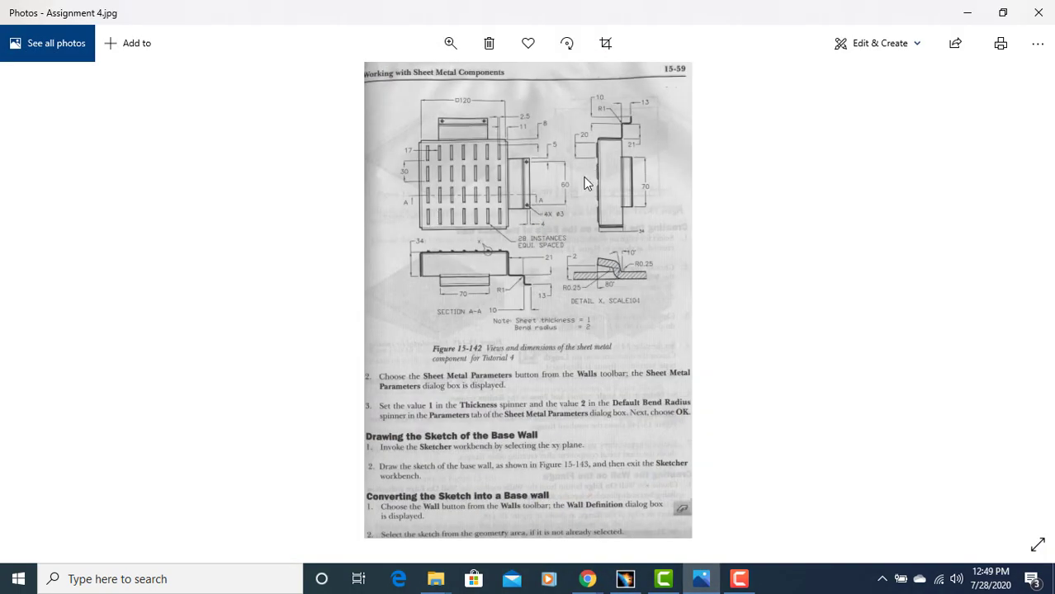
pyautogui.scroll(3, 601, 201)
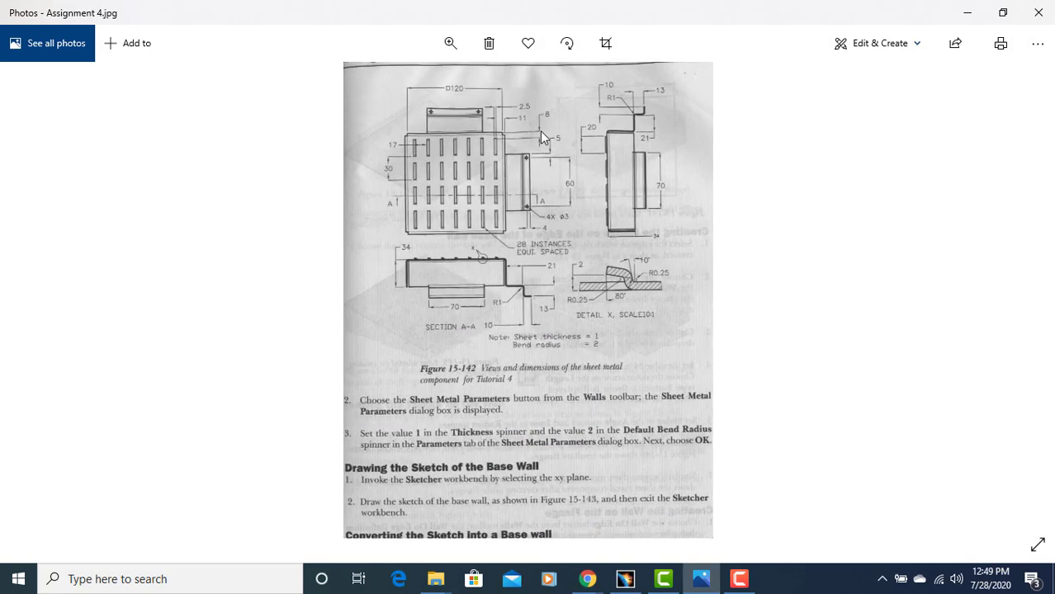
pyautogui.moveTo(638, 204); pyautogui.dragTo(636, 231)
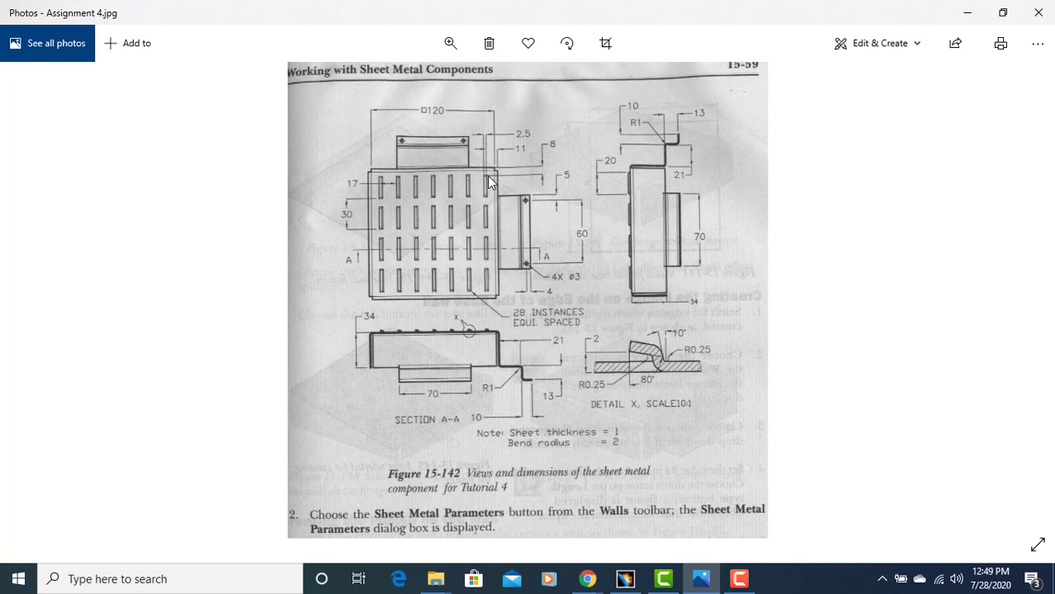
pyautogui.scroll(2, 485, 169)
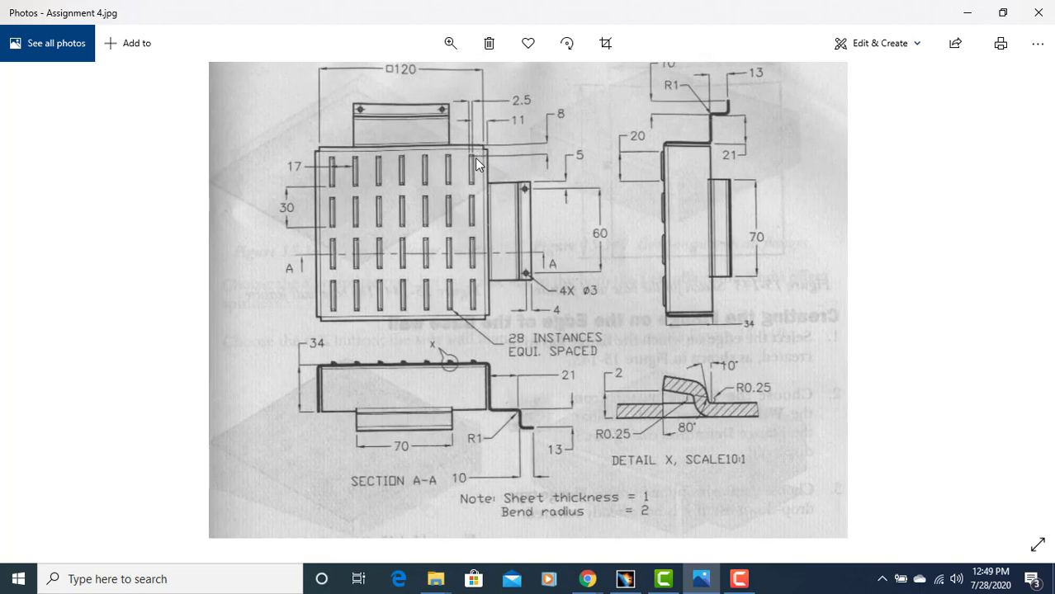
# Step: Switch back to CATIA and open the louver's profile sketch, Sketch.5, for editing
pyautogui.click(625, 578)
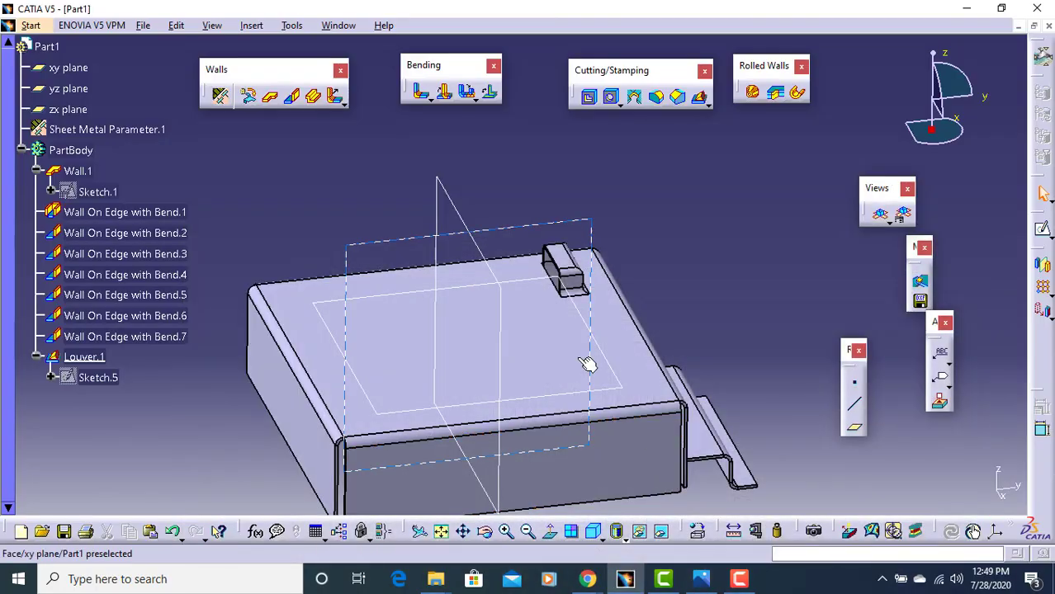
pyautogui.moveTo(531, 338); pyautogui.dragTo(464, 356, button='middle')
pyautogui.click(108, 379)
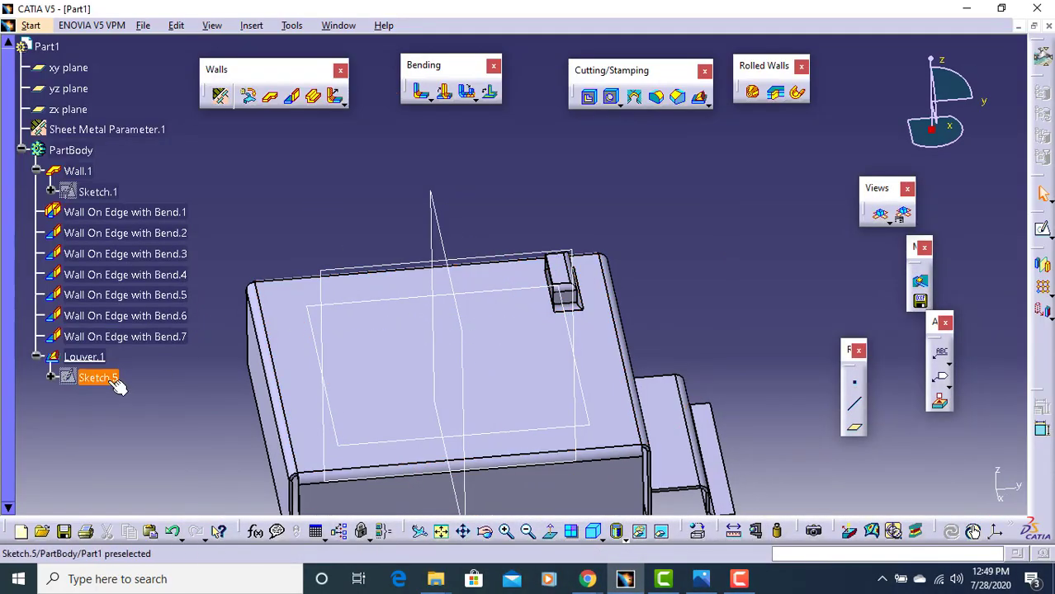
pyautogui.doubleClick(108, 378)
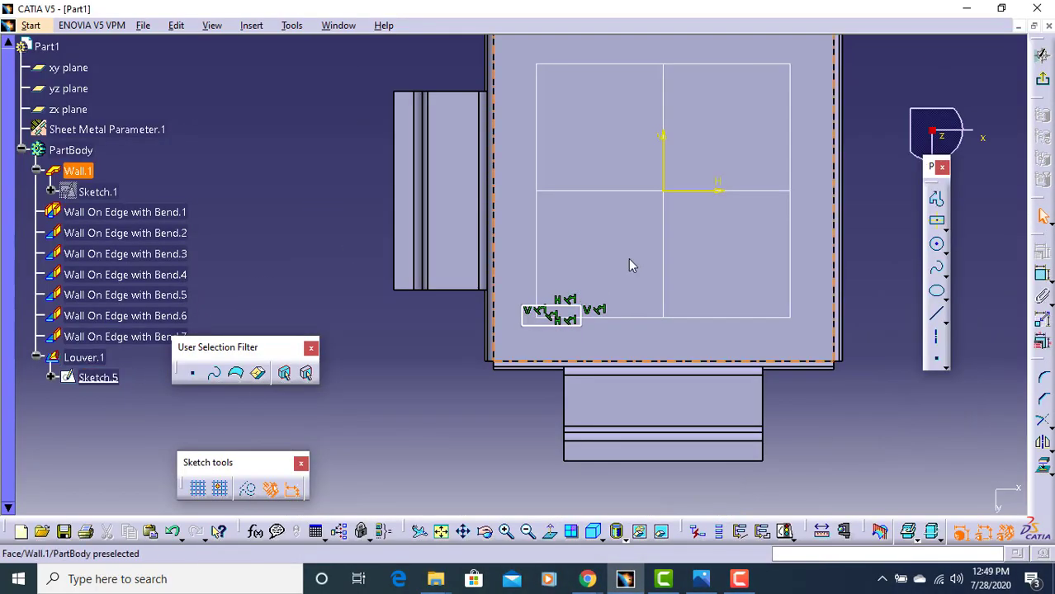
# Step: Constrain the rectangle's outer long side to 11 mm from the part's parallel outer edge, consulting the Assignment 4.jpg drawing
pyautogui.click(1042, 274)
pyautogui.moveTo(483, 388)
pyautogui.mouseDown(button='middle')
pyautogui.moveTo(537, 295)
pyautogui.moveTo(591, 382)
pyautogui.mouseUp(button='middle')
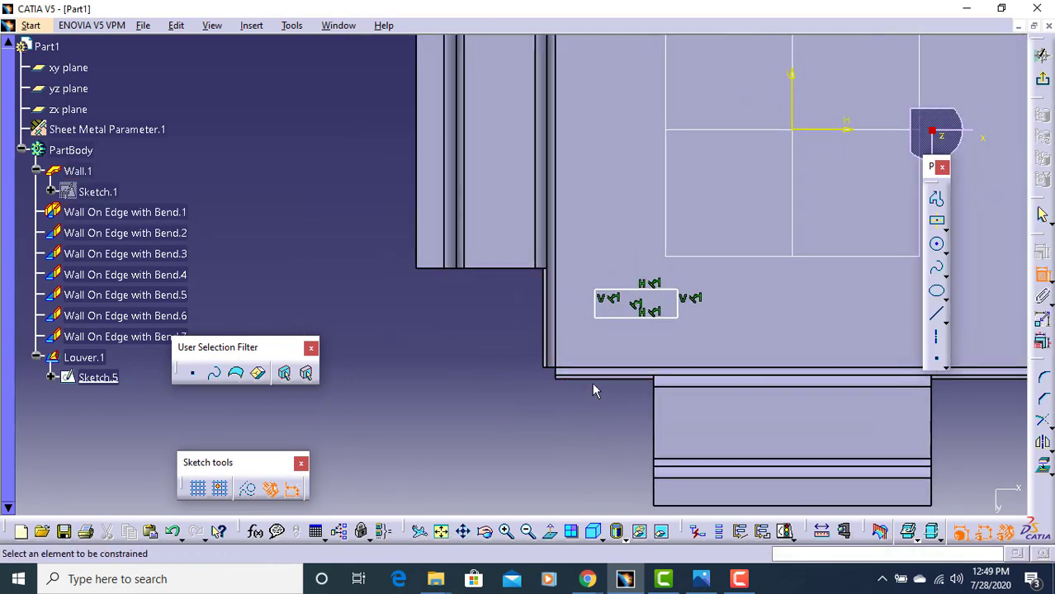
pyautogui.click(605, 381)
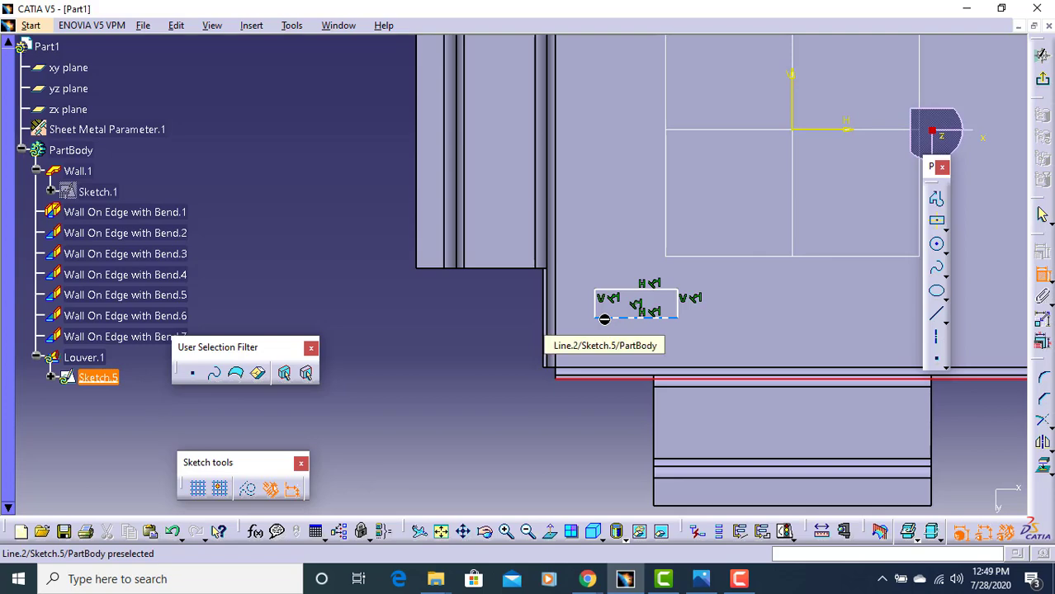
pyautogui.click(692, 581)
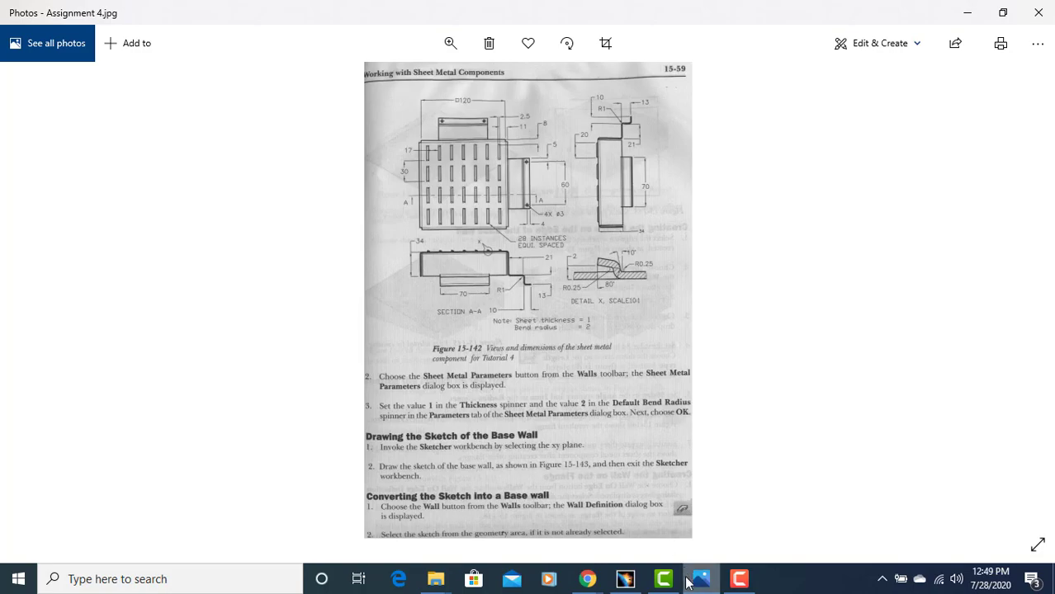
pyautogui.click(696, 578)
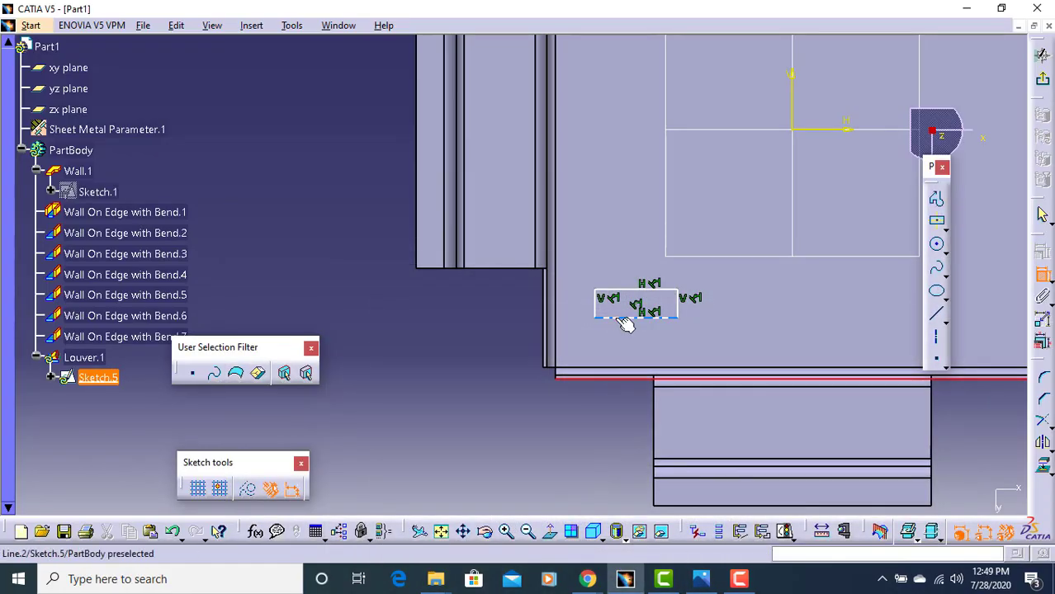
pyautogui.click(624, 318)
pyautogui.doubleClick(468, 340)
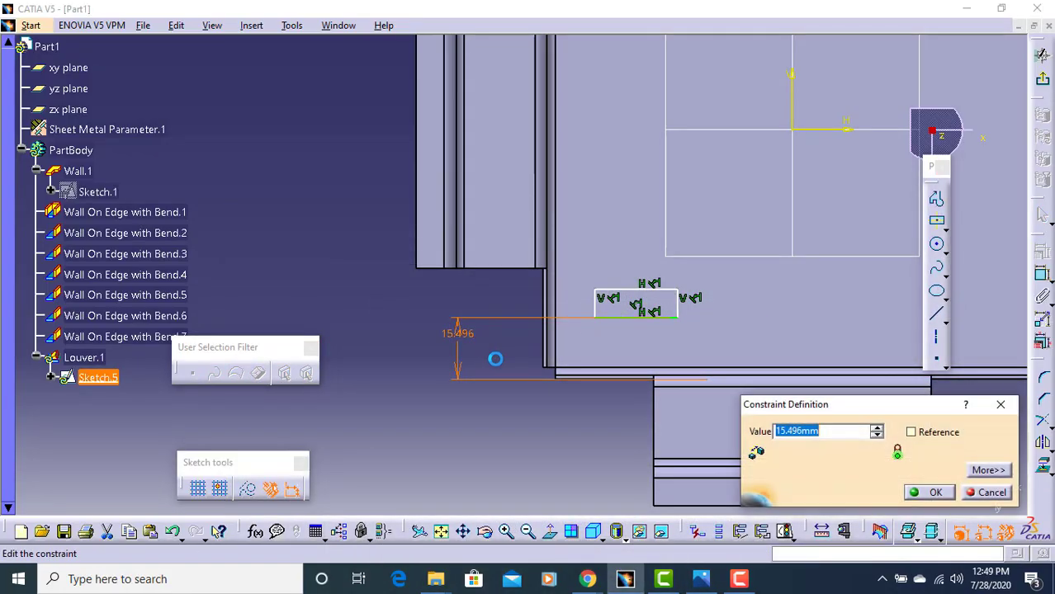
pyautogui.write('11')
pyautogui.press('Return')
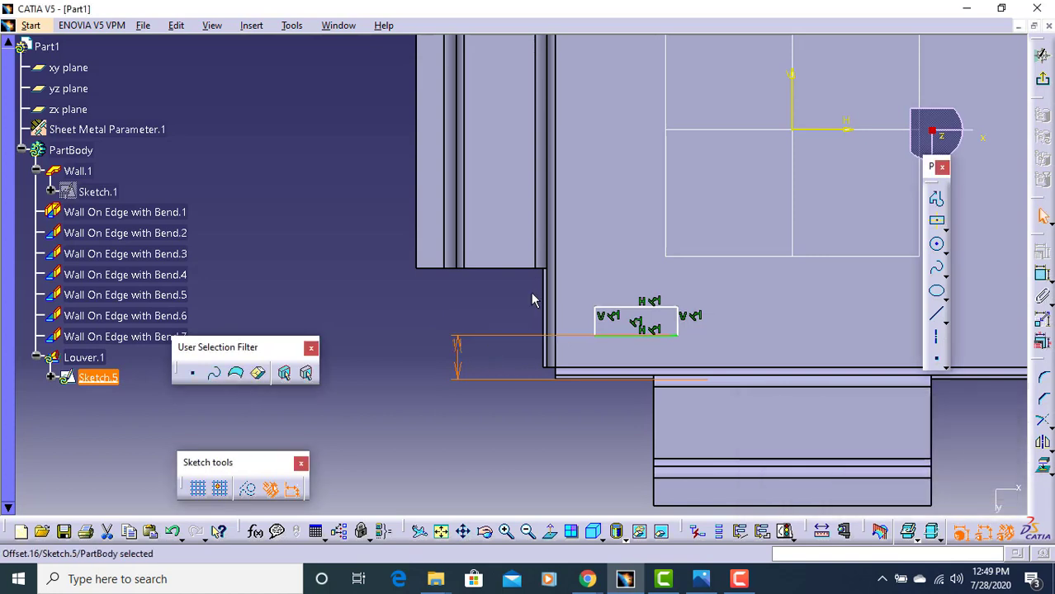
pyautogui.click(1042, 216)
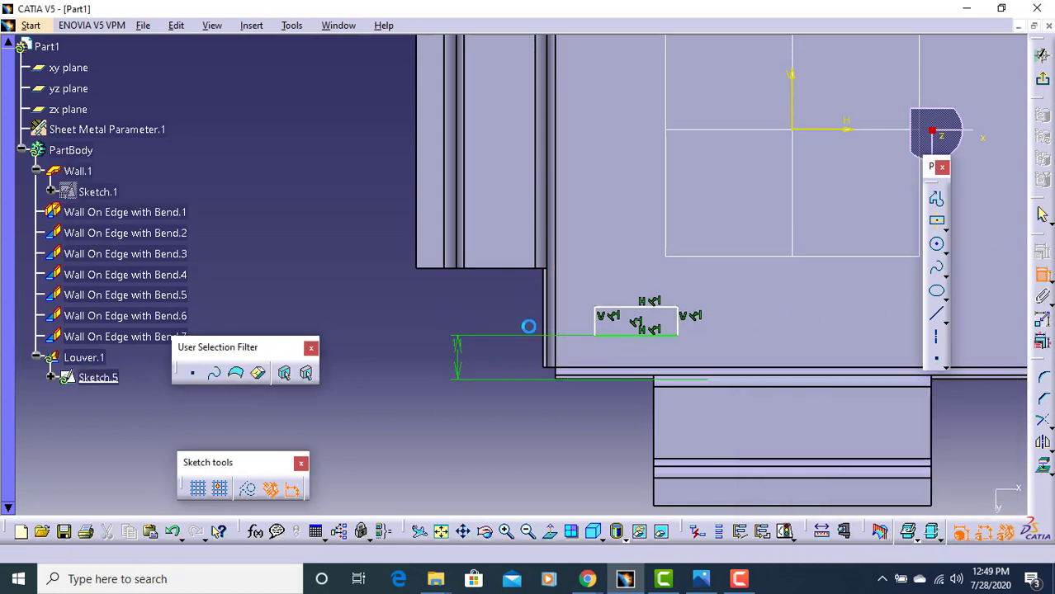
# Step: Constrain the rectangle's outer short side to 8 mm from the part's parallel outer edge
pyautogui.click(552, 314)
pyautogui.click(596, 320)
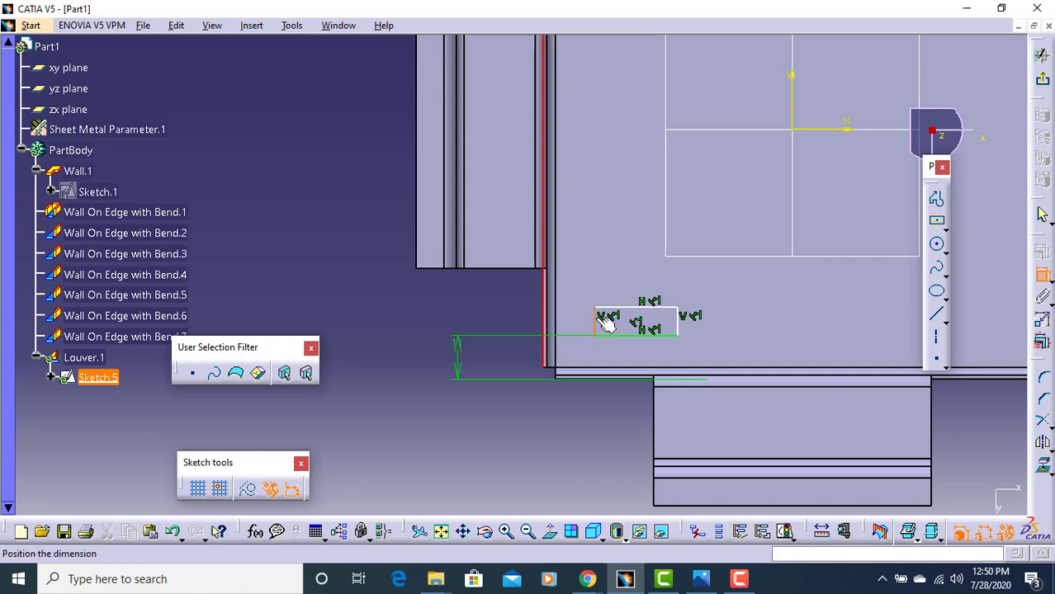
pyautogui.click(507, 314)
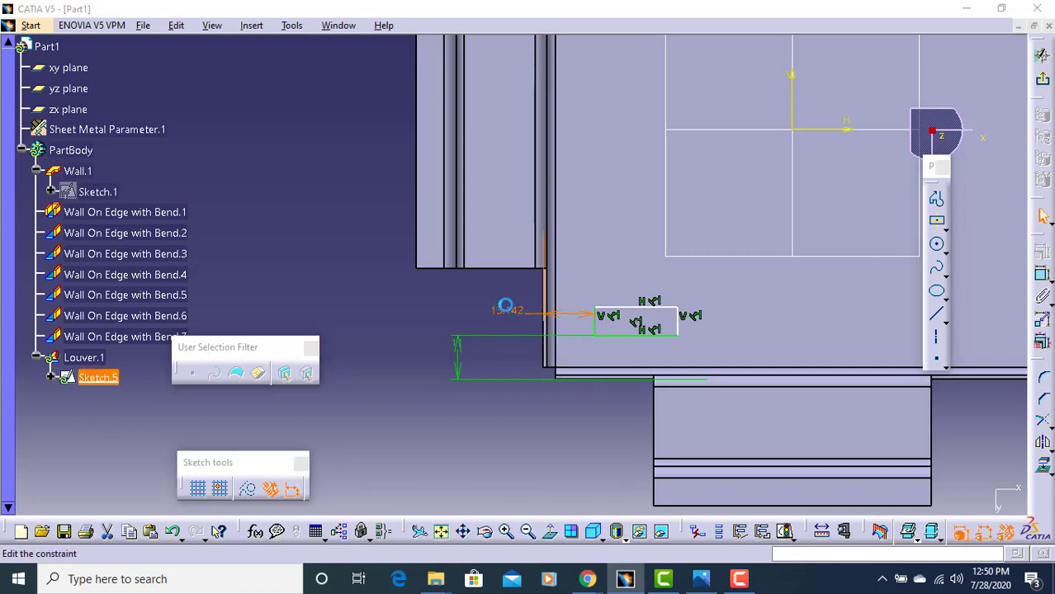
pyautogui.doubleClick(506, 308)
pyautogui.write('8')
pyautogui.press('Return')
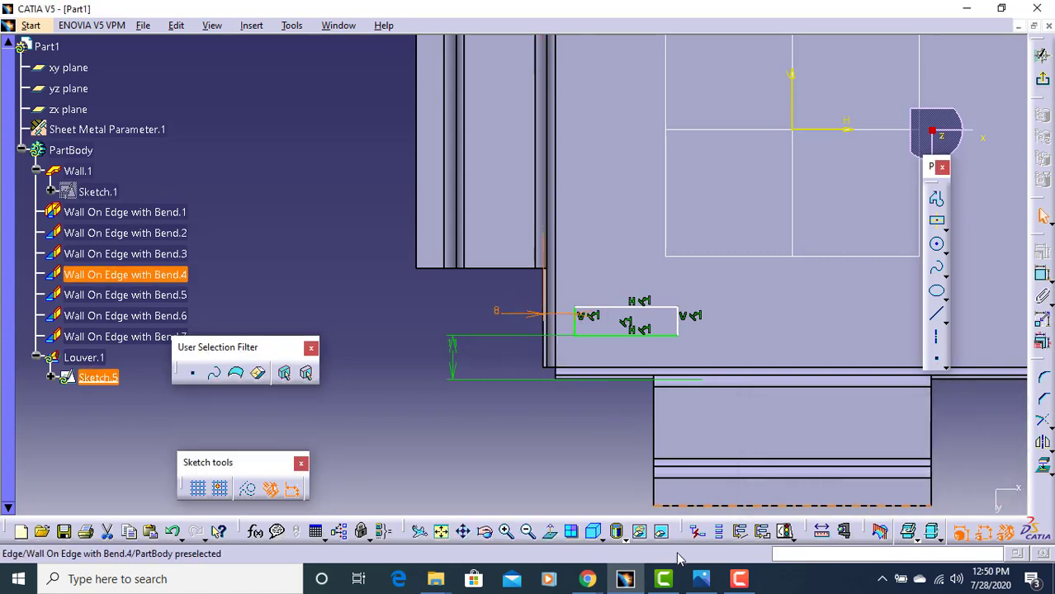
# Step: Set the louver rectangle's length to 20 mm, checking the value in the Assignment 4.jpg drawing in Photos and returning to CATIA
pyautogui.click(699, 580)
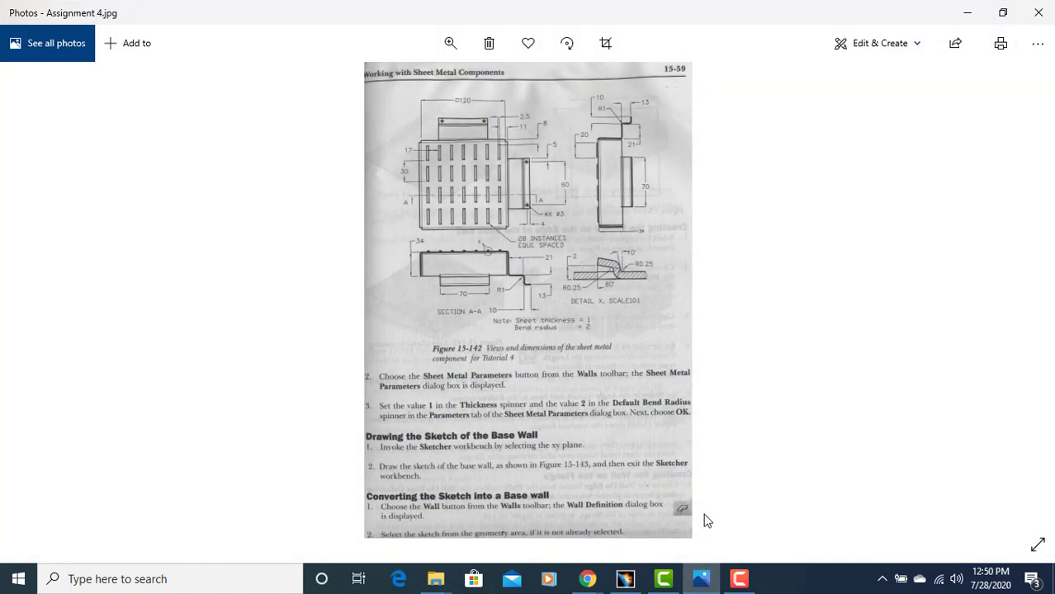
pyautogui.click(701, 581)
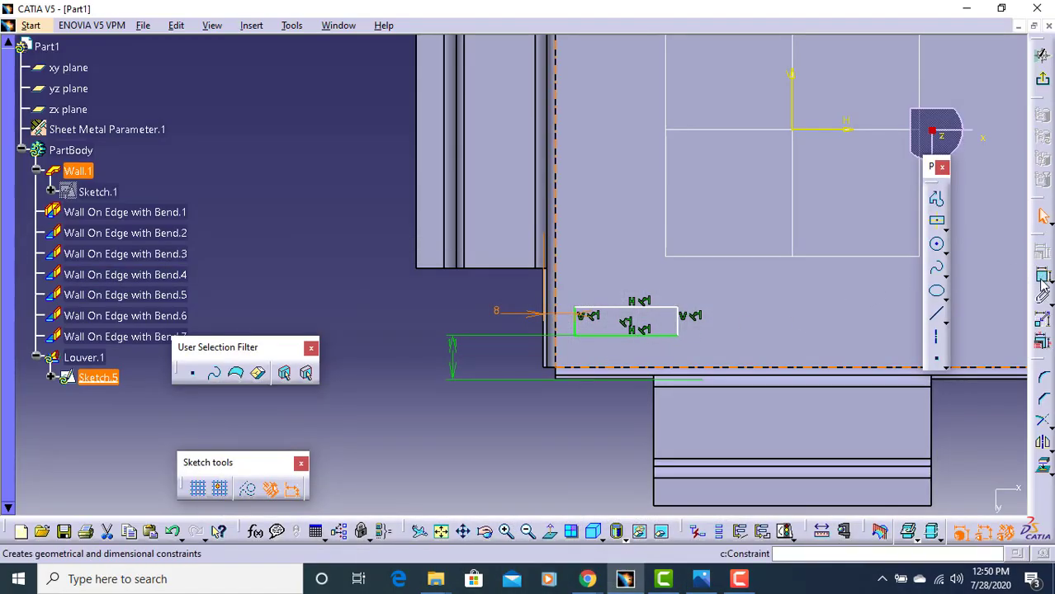
pyautogui.click(599, 336)
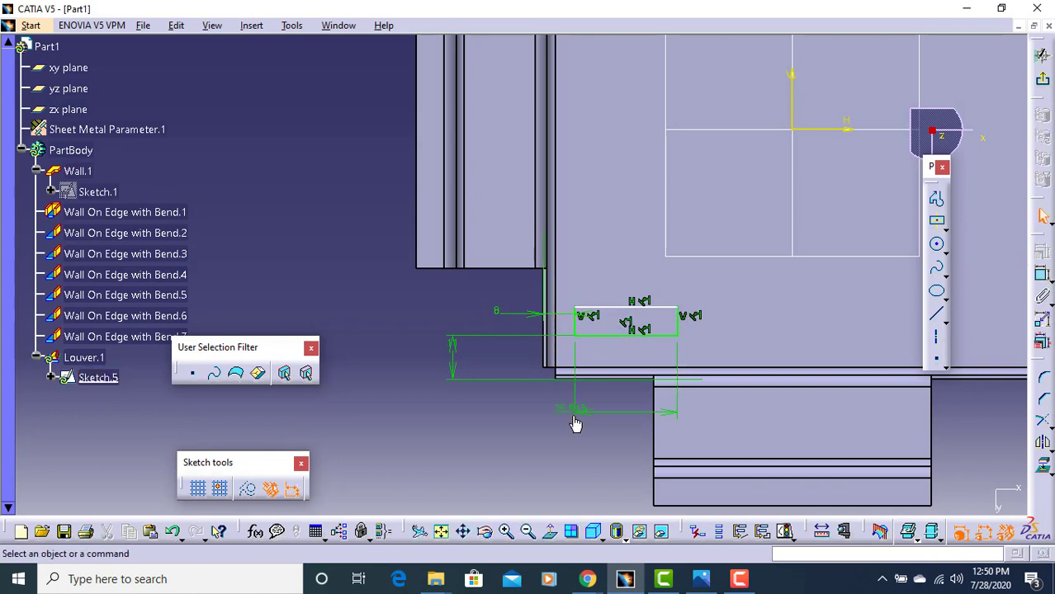
pyautogui.doubleClick(574, 407)
pyautogui.write('2')
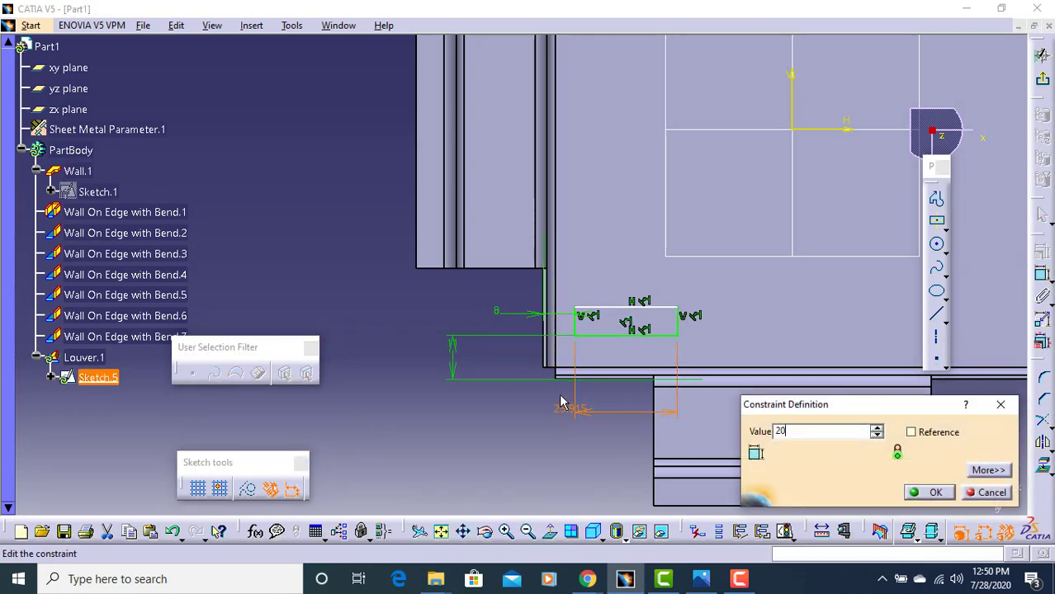
pyautogui.write('0')
pyautogui.press('Return')
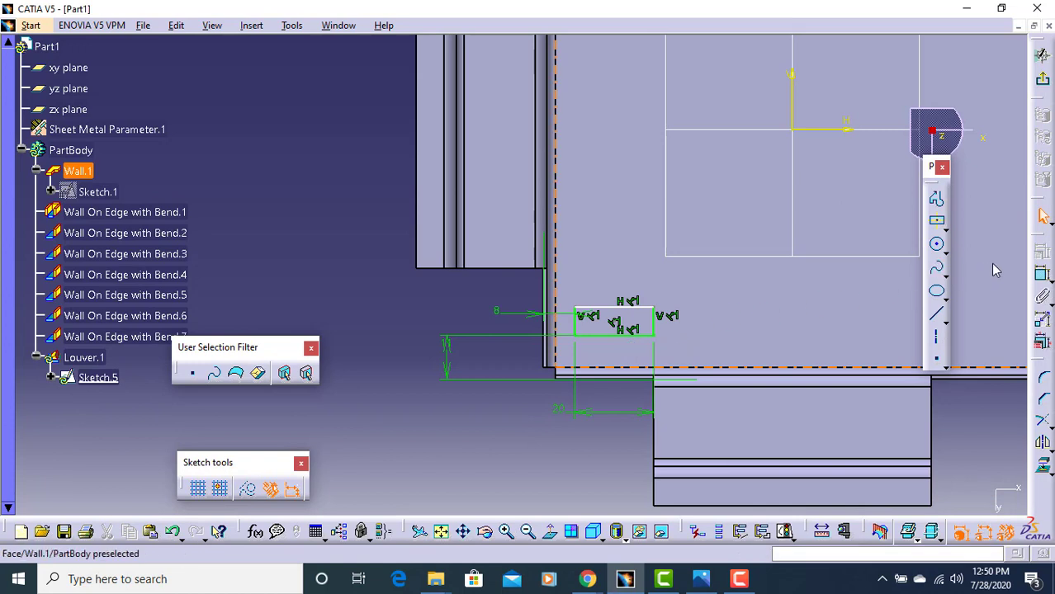
# Step: Dimension the louver rectangle's width and set it to 2.5 mm
pyautogui.click(586, 330)
pyautogui.click(448, 304)
pyautogui.doubleClick(450, 309)
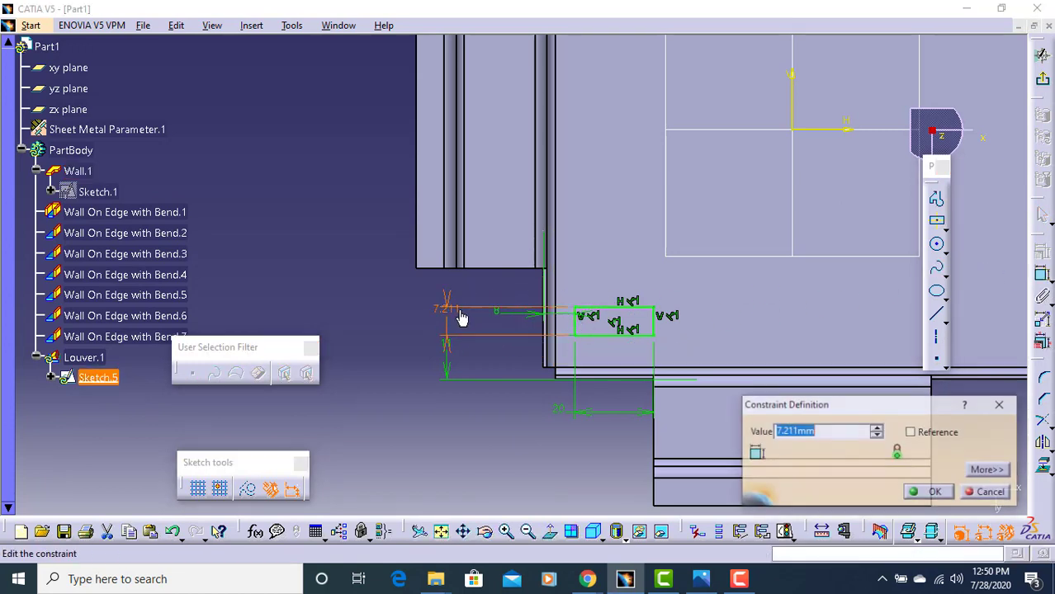
pyautogui.write('2.5')
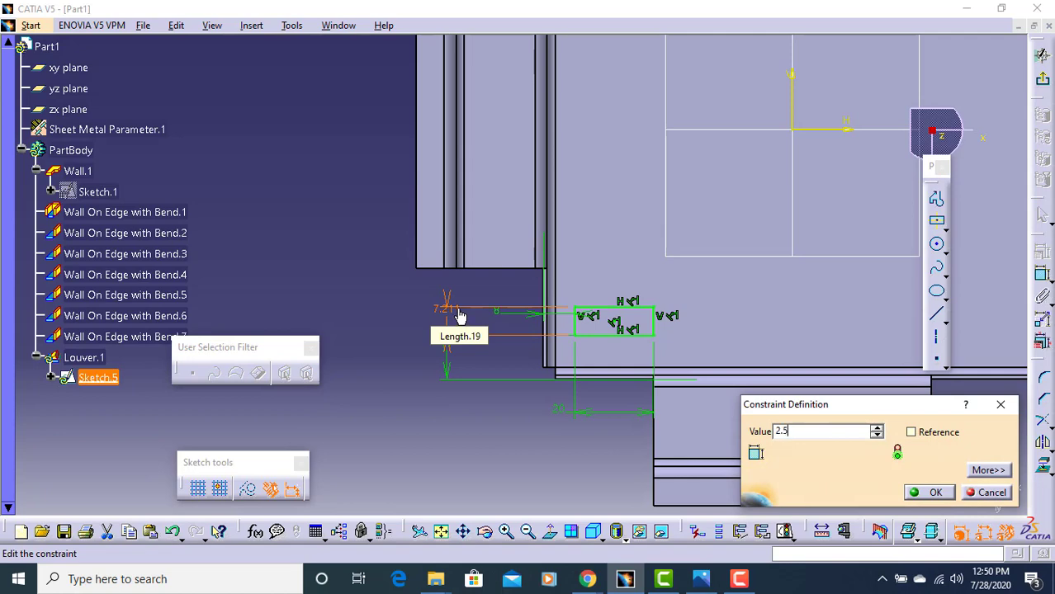
pyautogui.press('Return')
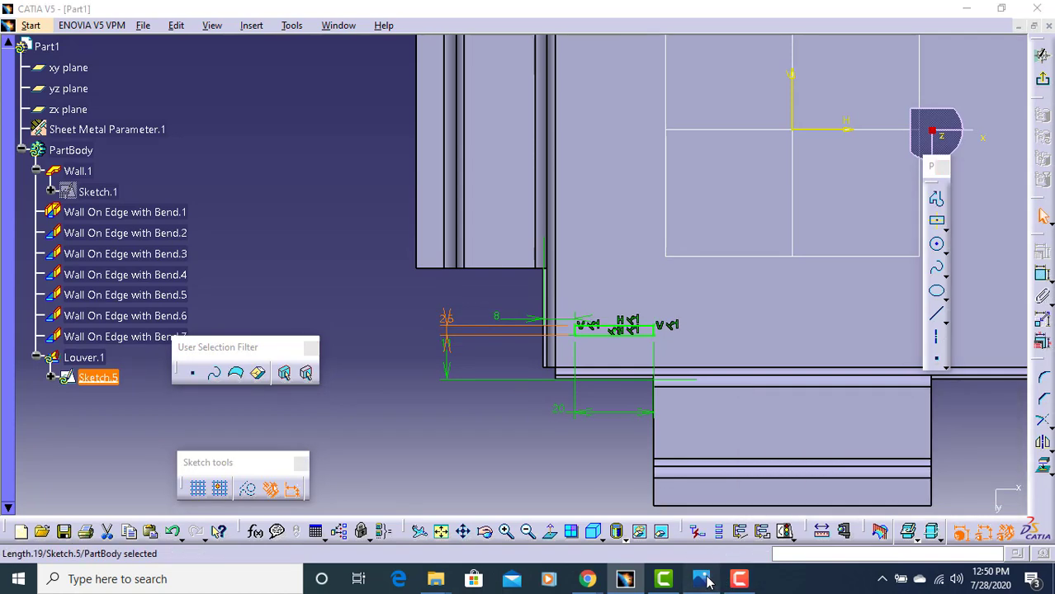
# Step: Check the louver dimensions against the Assignment 4.jpg drawing in Photos, return to CATIA and exit the profile sketch
pyautogui.click(703, 579)
pyautogui.scroll(-1, 504, 128)
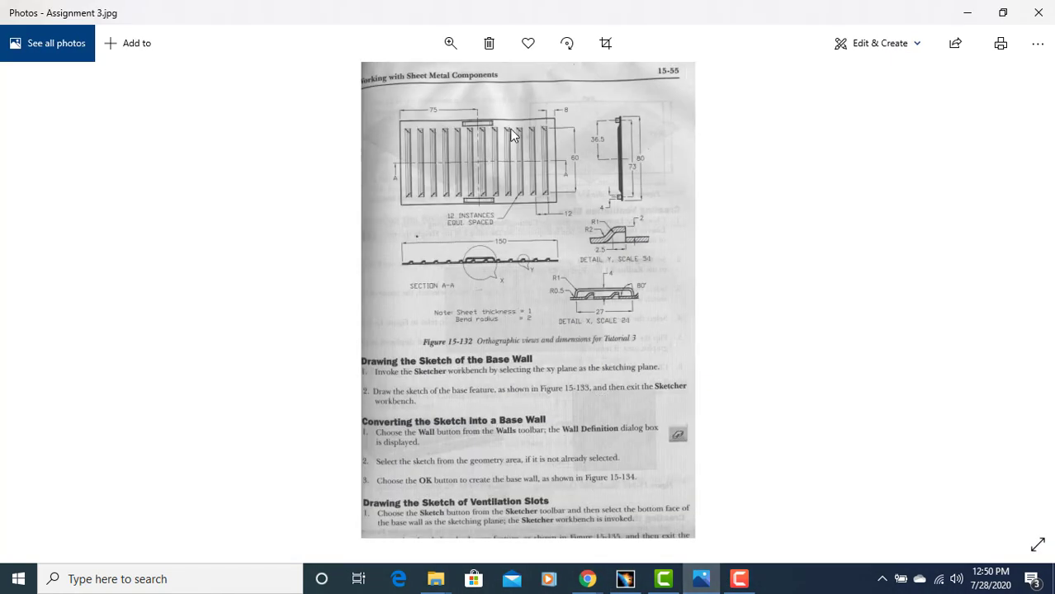
pyautogui.scroll(1, 512, 125)
pyautogui.keyDown('ctrl'); pyautogui.scroll(4, 518, 122); pyautogui.keyUp('ctrl')
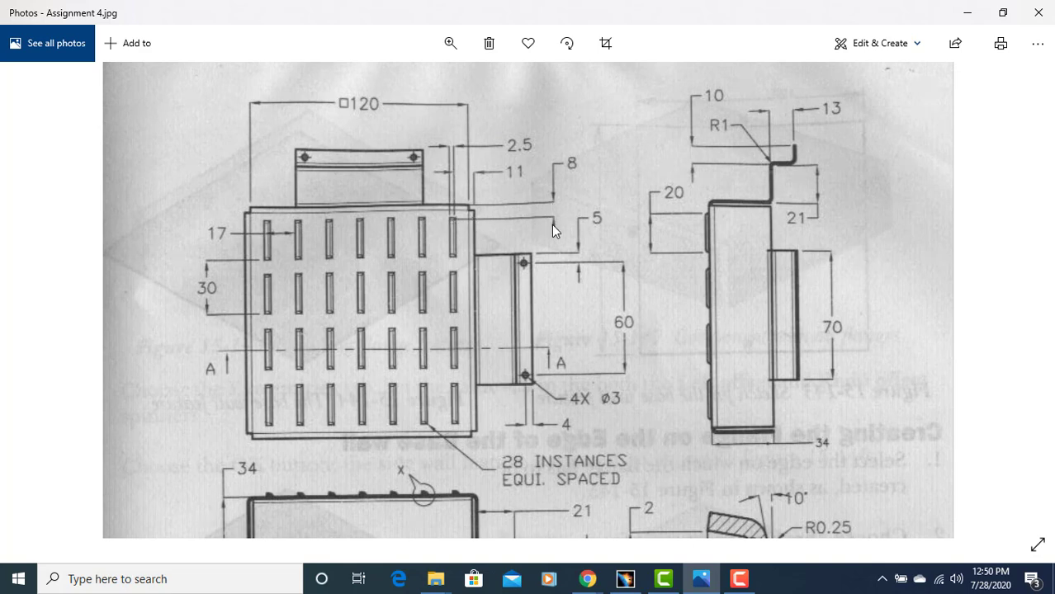
pyautogui.click(697, 582)
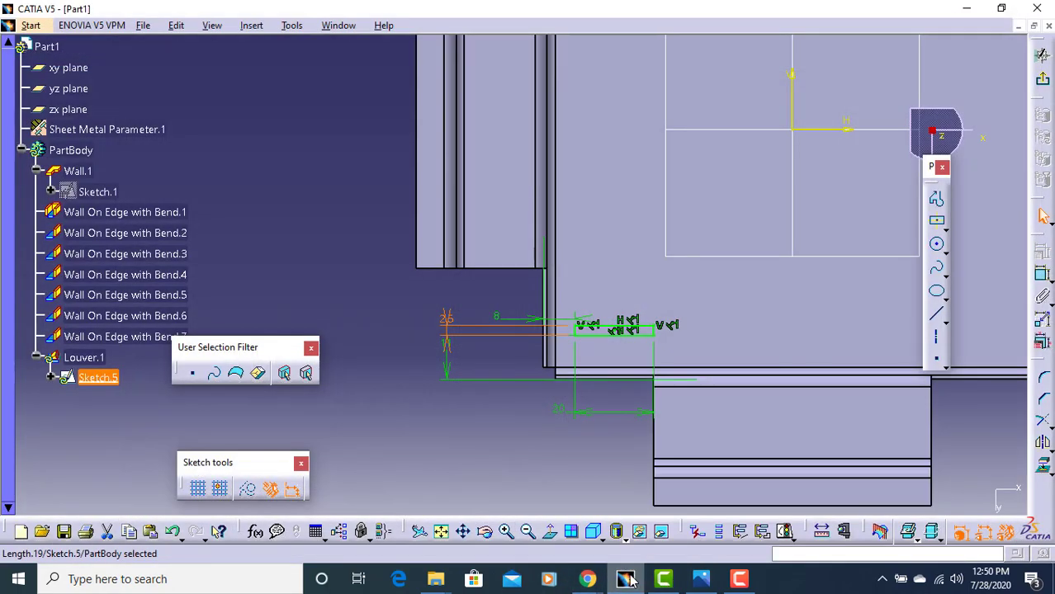
pyautogui.moveTo(625, 578)
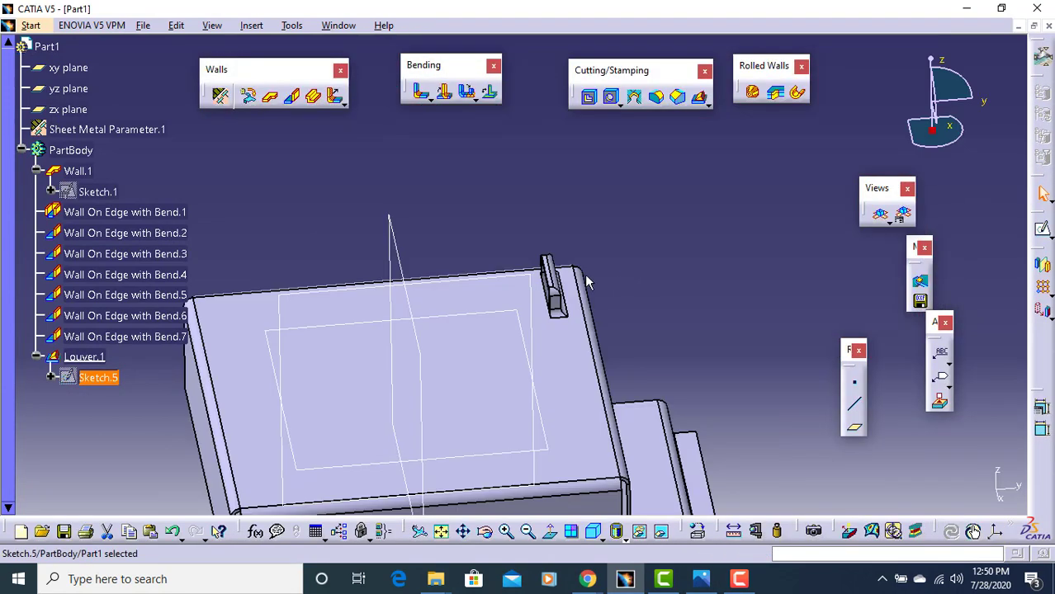
pyautogui.moveTo(586, 283); pyautogui.dragTo(610, 288, button='middle')
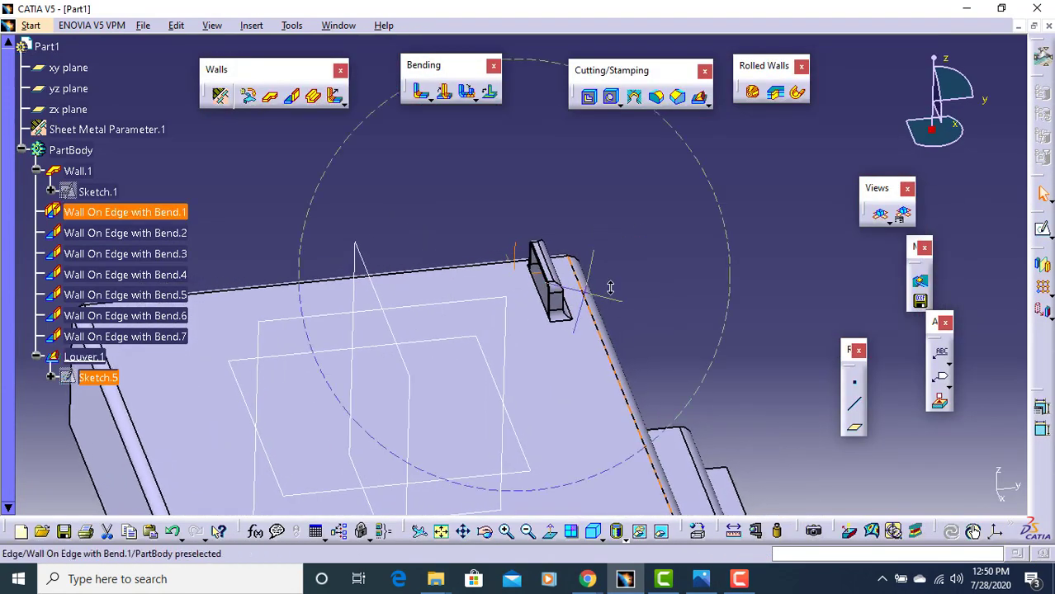
# Step: Consult the section and Detail X views in Assignment 4.jpg, and edit Louver.1 in CATIA to a height H of 2 mm
pyautogui.click(700, 579)
pyautogui.scroll(5, 495, 214)
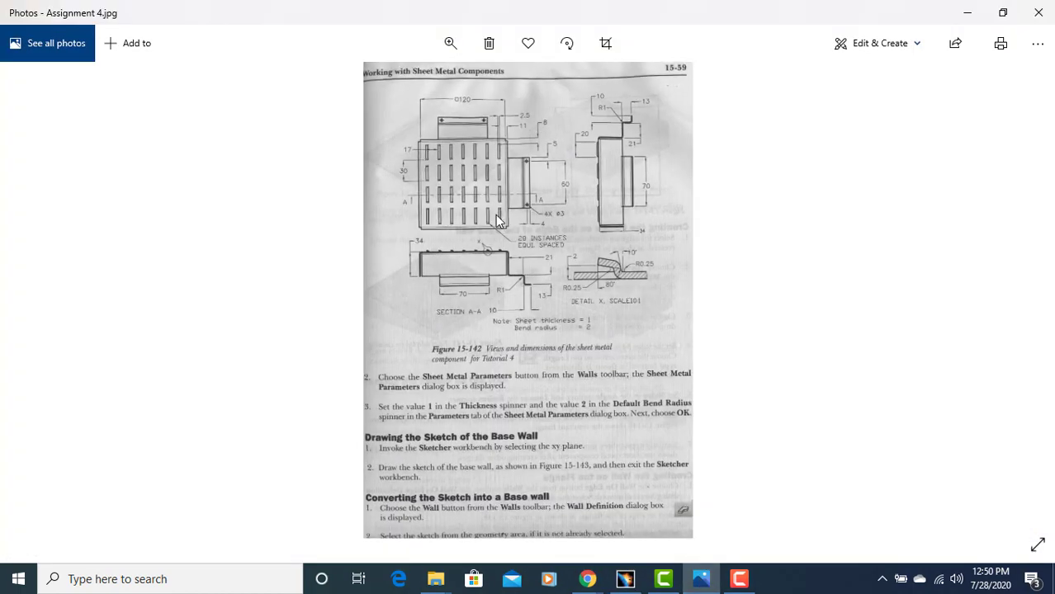
pyautogui.moveTo(589, 227); pyautogui.dragTo(623, 306)
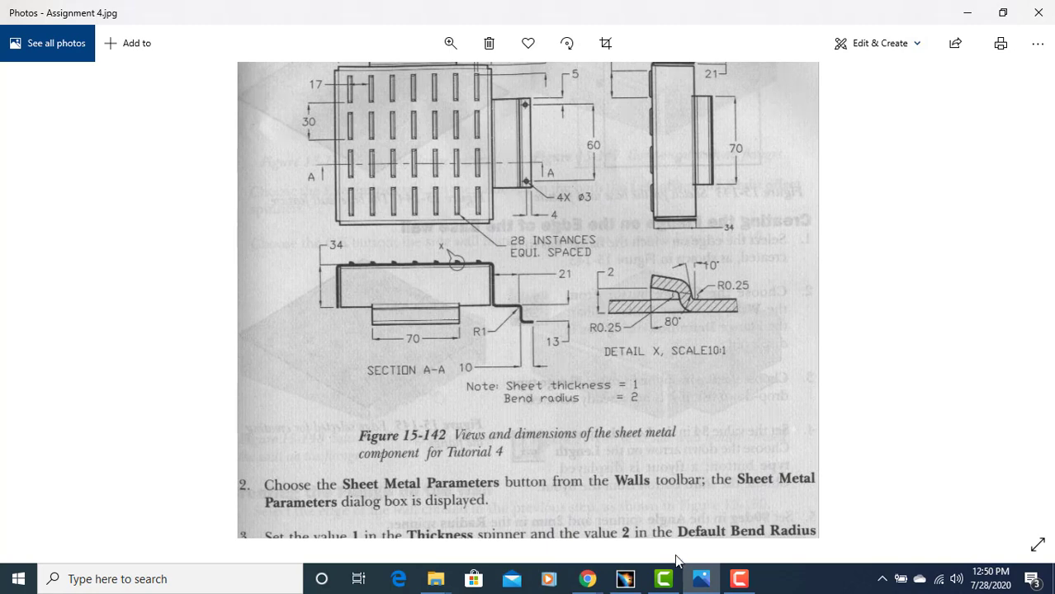
pyautogui.click(701, 579)
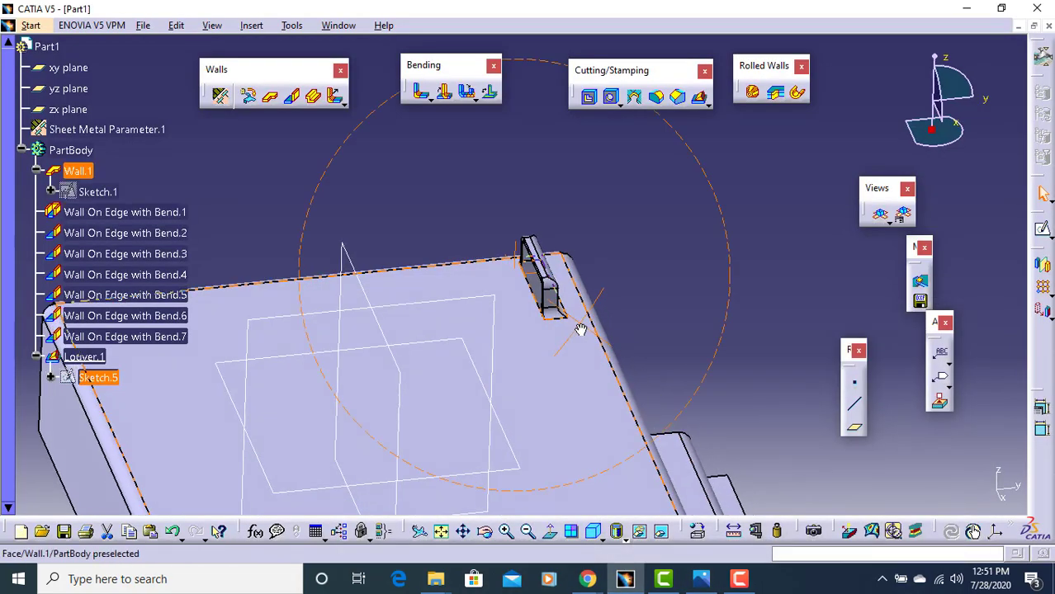
pyautogui.doubleClick(88, 355)
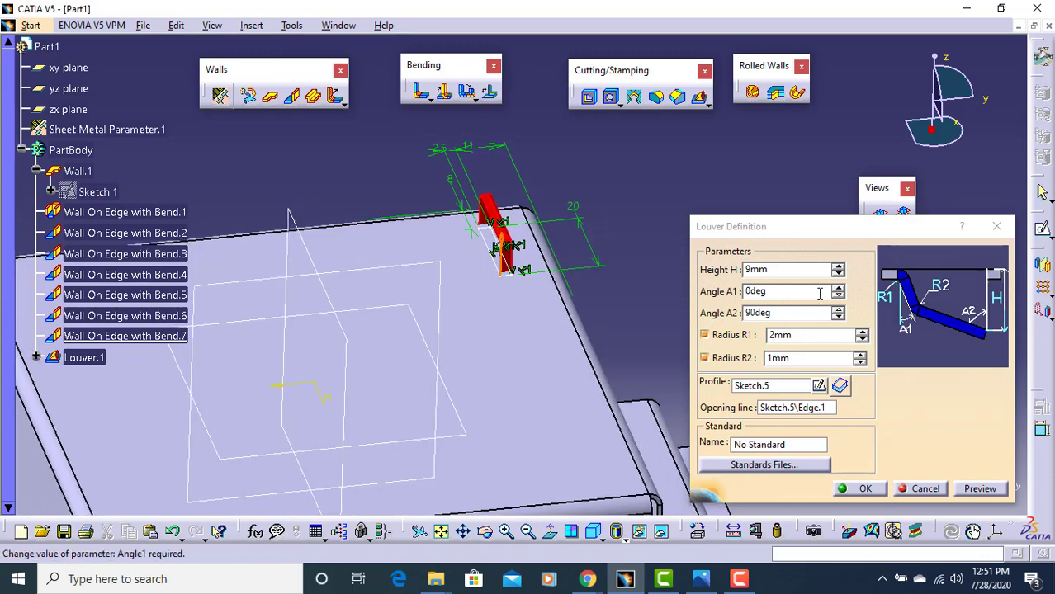
pyautogui.moveTo(791, 270); pyautogui.dragTo(708, 277)
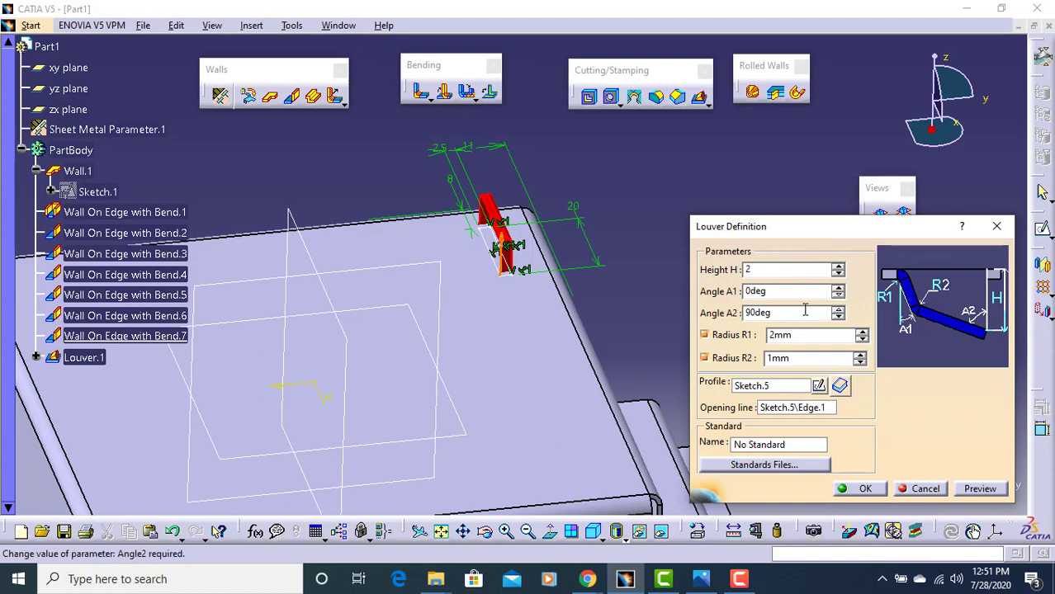
pyautogui.click(781, 293)
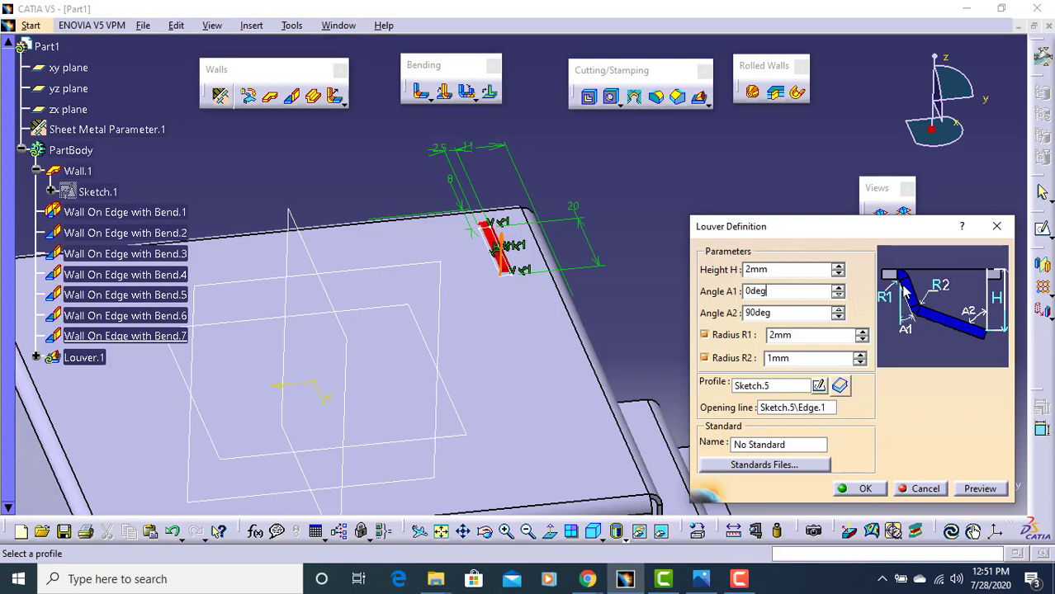
# Step: Set the louver's angle A1 to 10 deg and angle A2 to 80 deg, consulting Detail X in the Assignment 4.jpg drawing
pyautogui.click(701, 578)
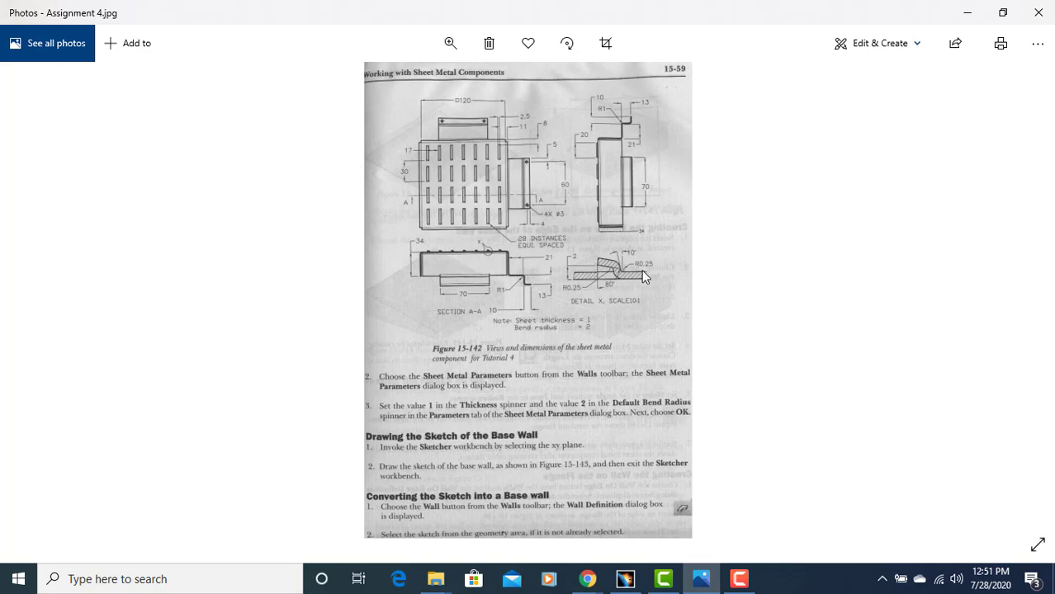
pyautogui.scroll(5, 642, 269)
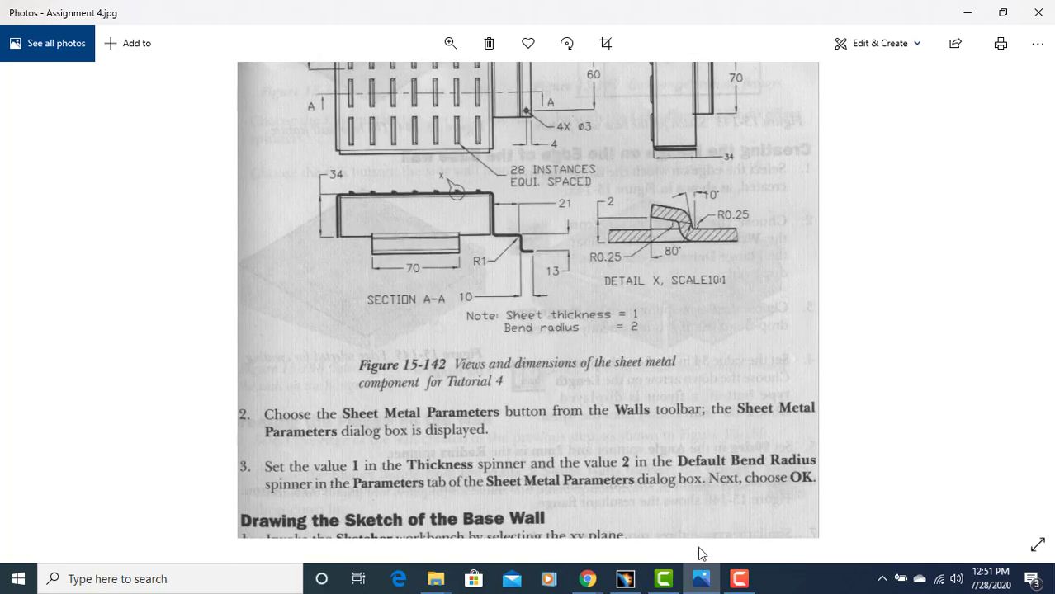
pyautogui.click(701, 579)
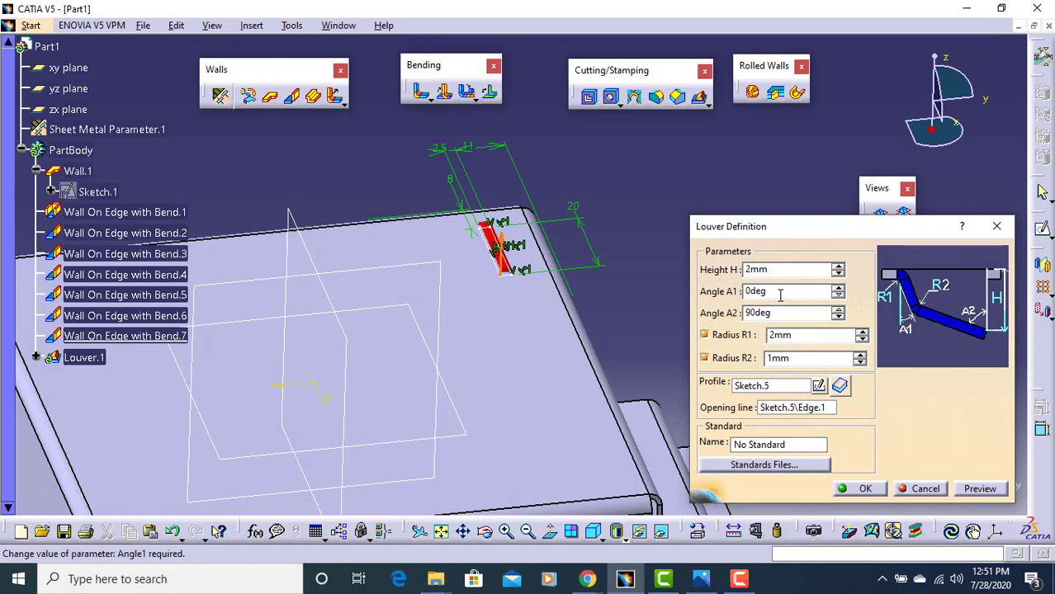
pyautogui.doubleClick(780, 297)
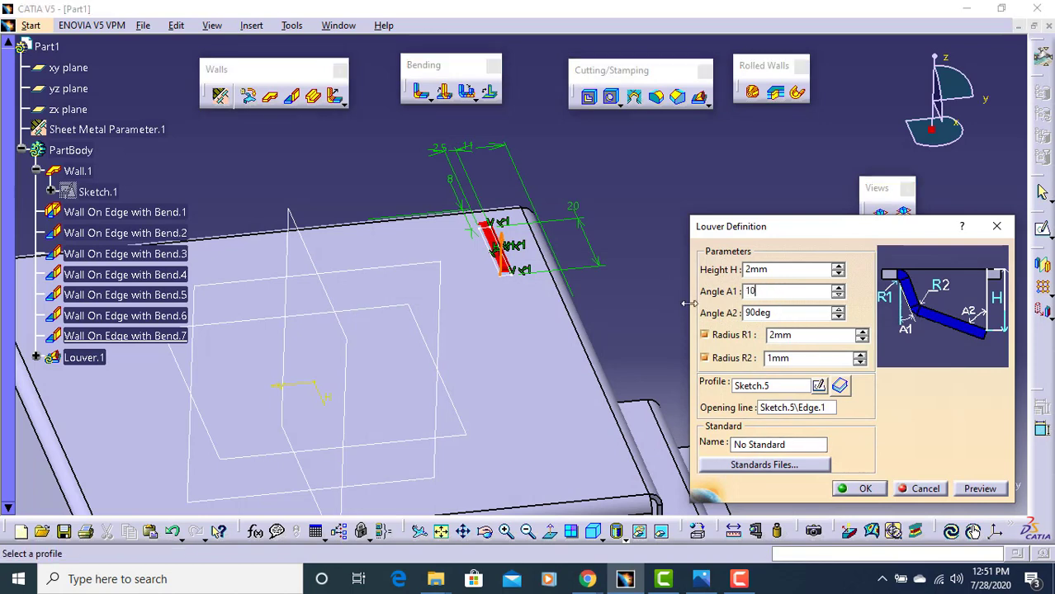
pyautogui.doubleClick(784, 312)
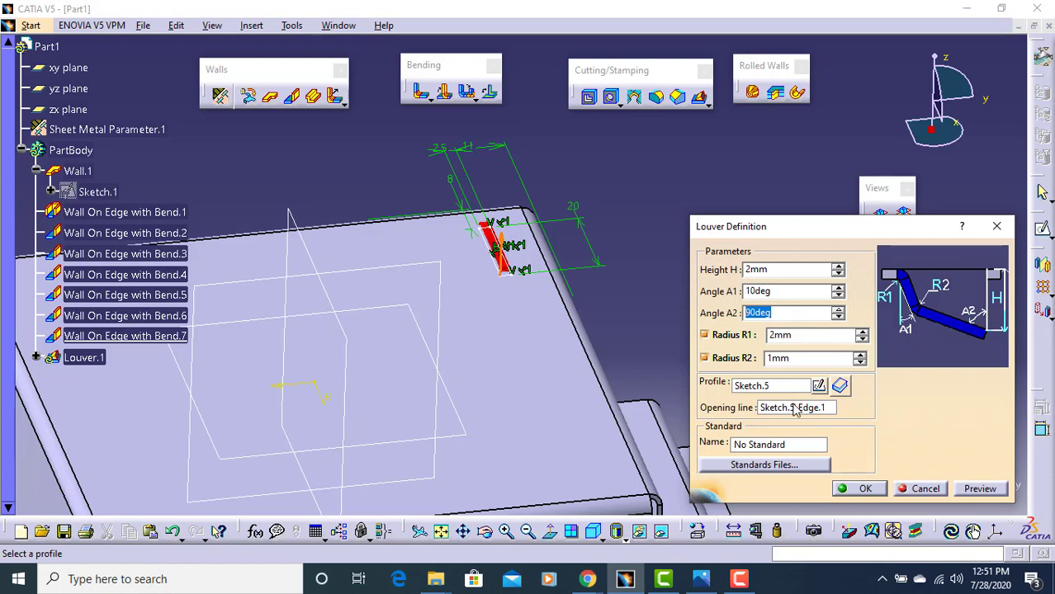
pyautogui.click(708, 580)
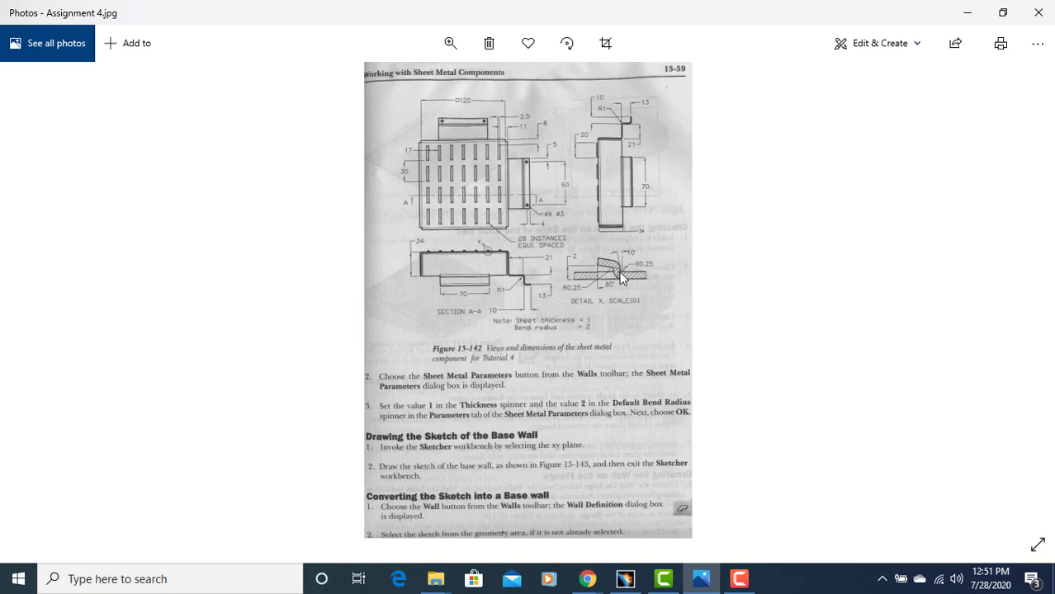
pyautogui.hotkey('alt', 'Tab')
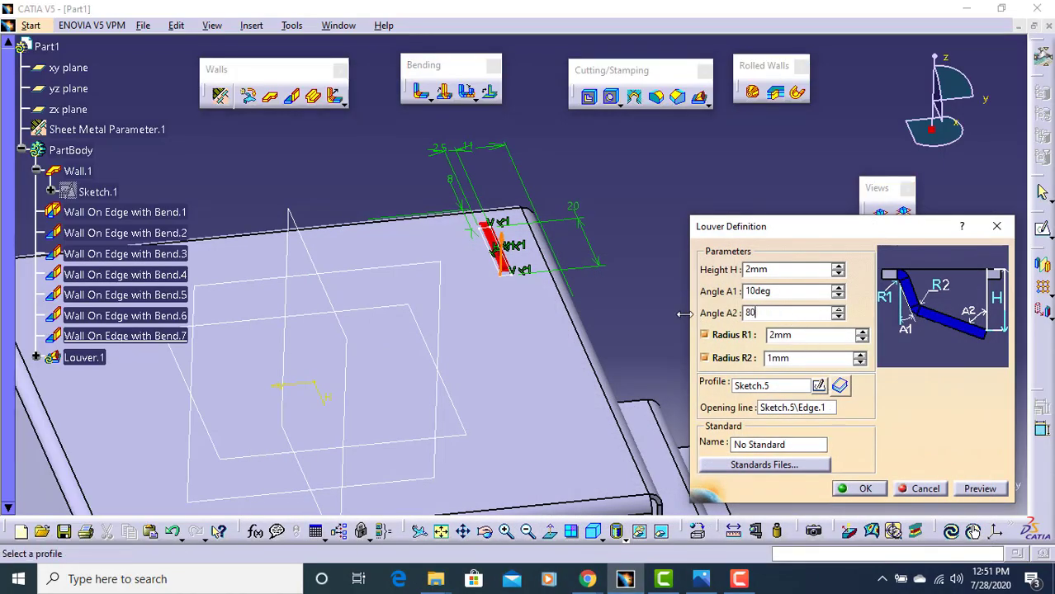
# Step: Examine the louver's bend radii R1 and R2 in Detail X of Assignment 4.jpg in Photos and return to the CATIA louver definition
pyautogui.click(814, 336)
pyautogui.doubleClick(813, 336)
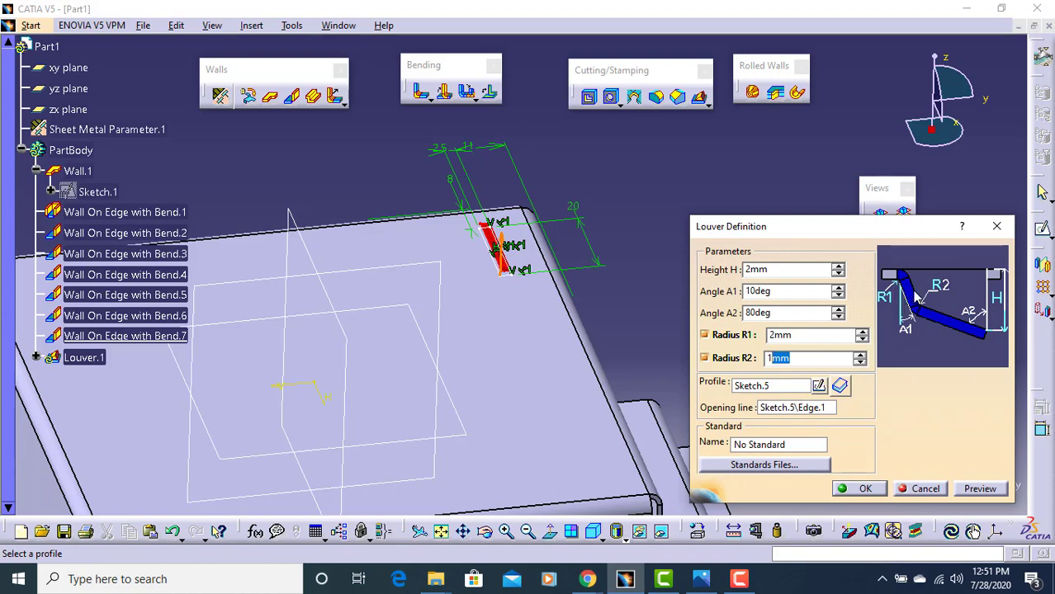
pyautogui.click(701, 579)
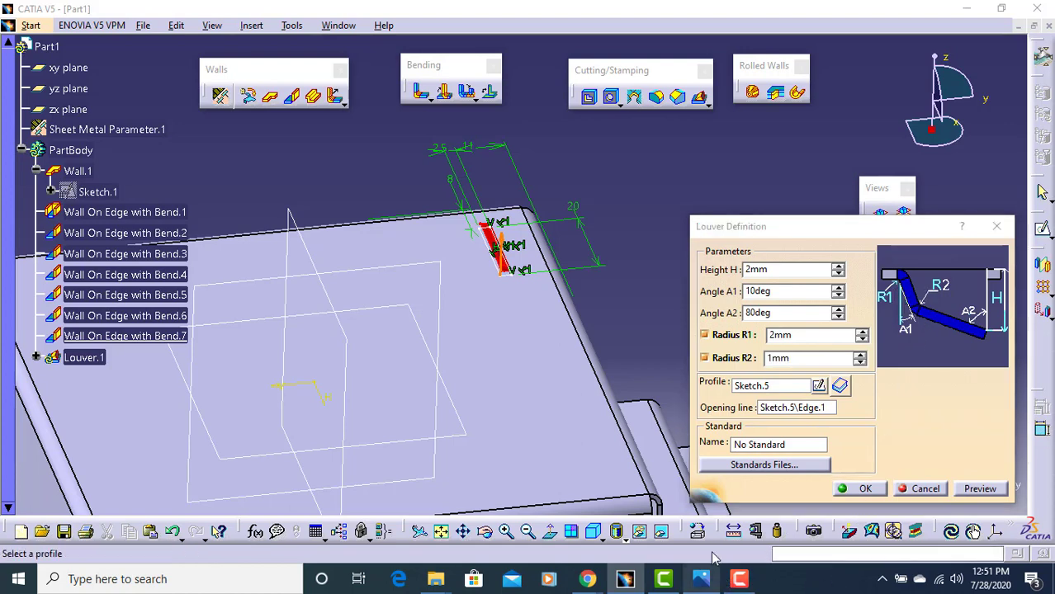
pyautogui.press('Left')
pyautogui.press('Left')
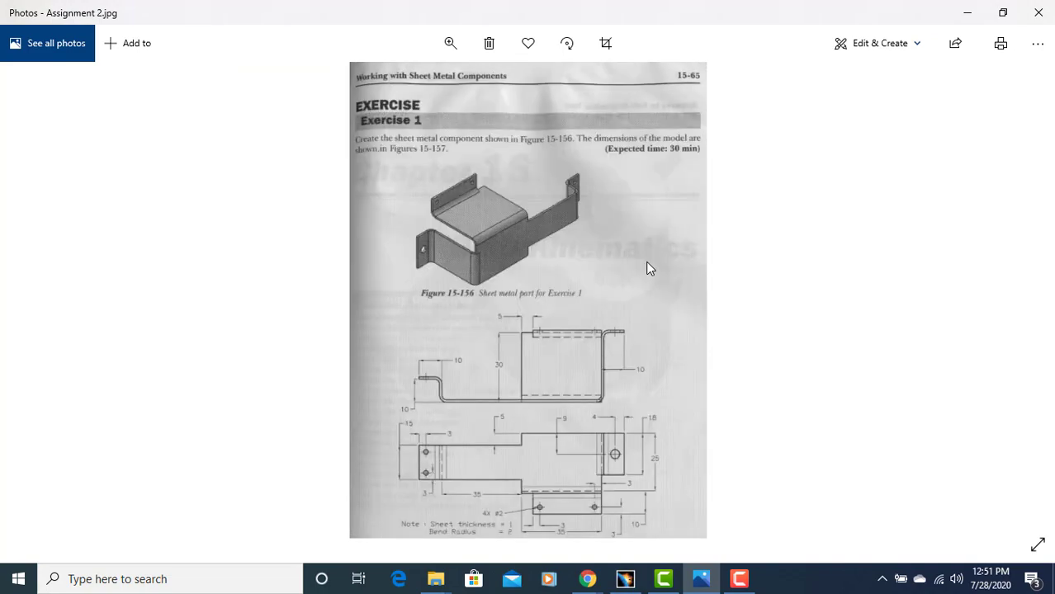
pyautogui.press('Right')
pyautogui.press('Right')
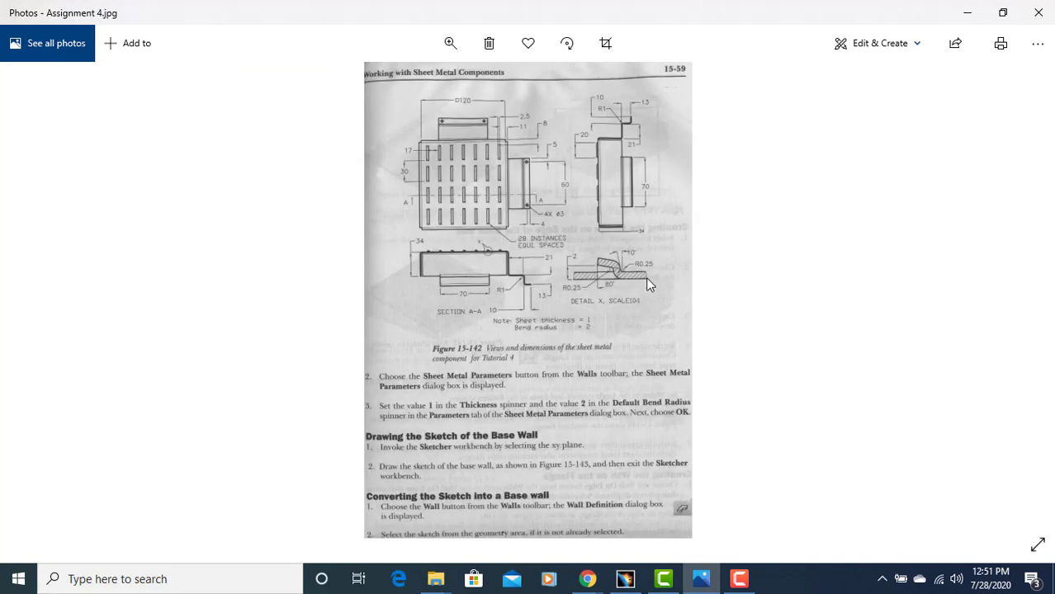
pyautogui.scroll(5, 647, 285)
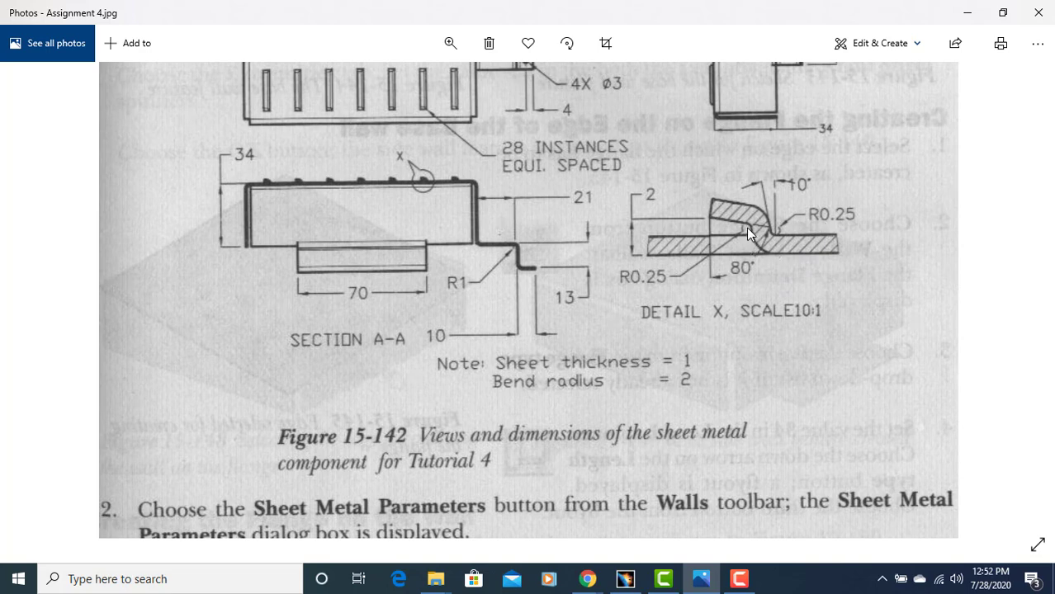
pyautogui.click(694, 579)
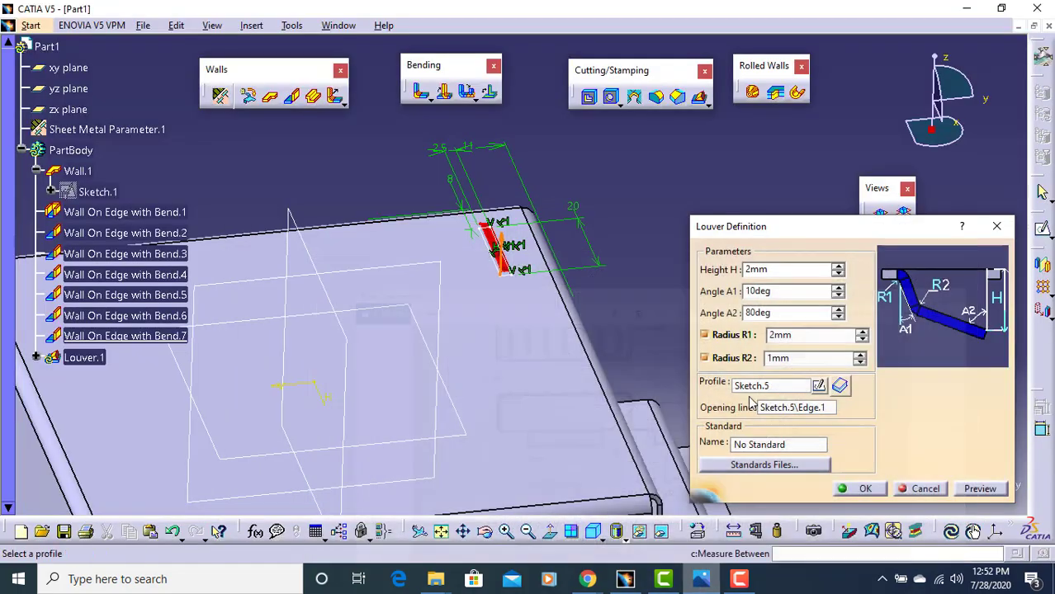
# Step: Set the louver's radii R1 and R2 to 0.25 mm each and apply the louver definition
pyautogui.doubleClick(781, 334)
pyautogui.press('BackSpace')
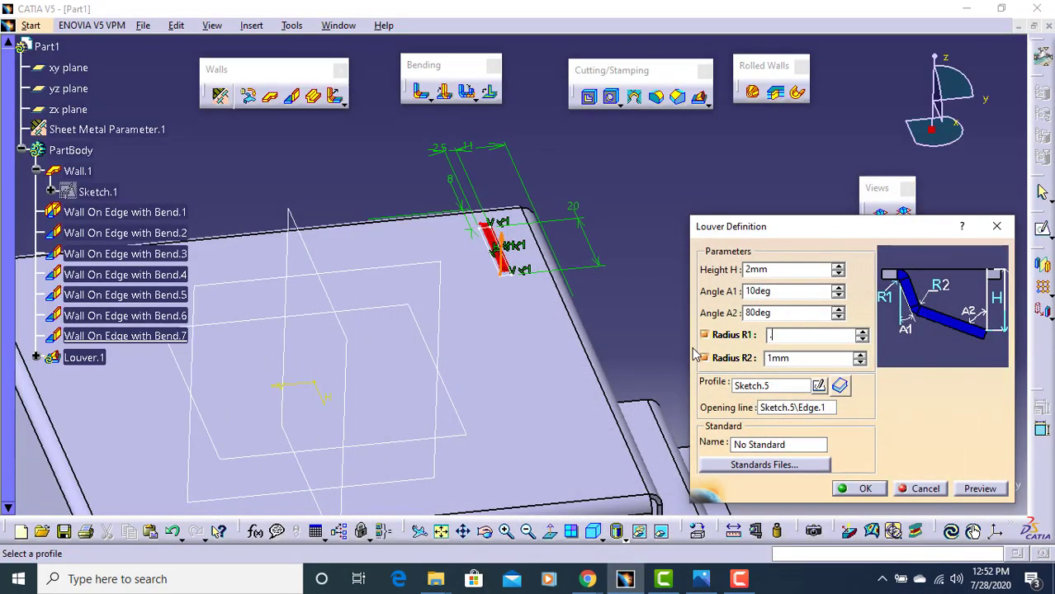
pyautogui.write('.25')
pyautogui.press('Tab')
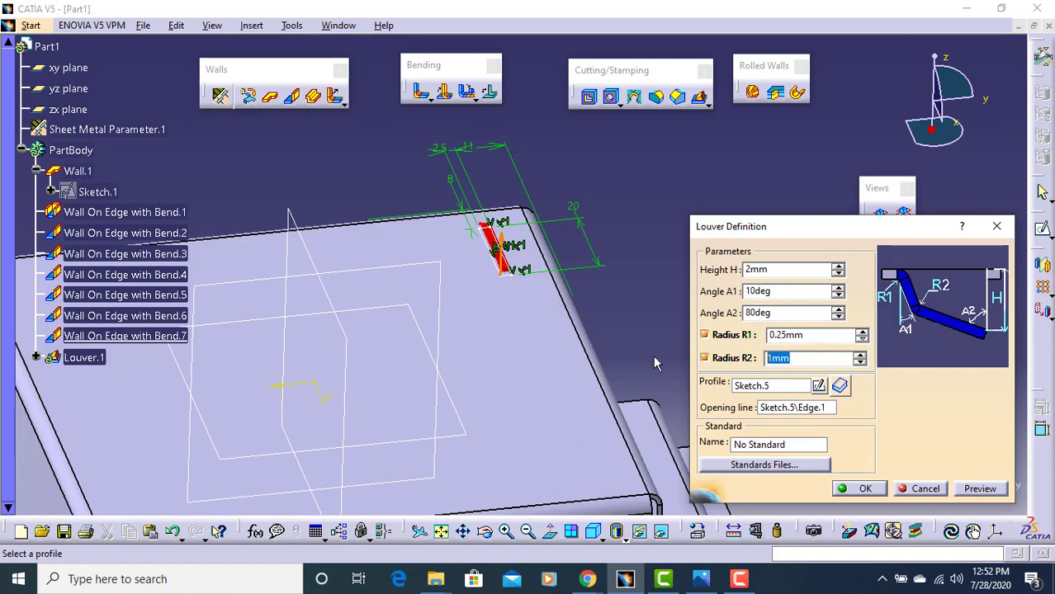
pyautogui.write('.25')
pyautogui.click(862, 489)
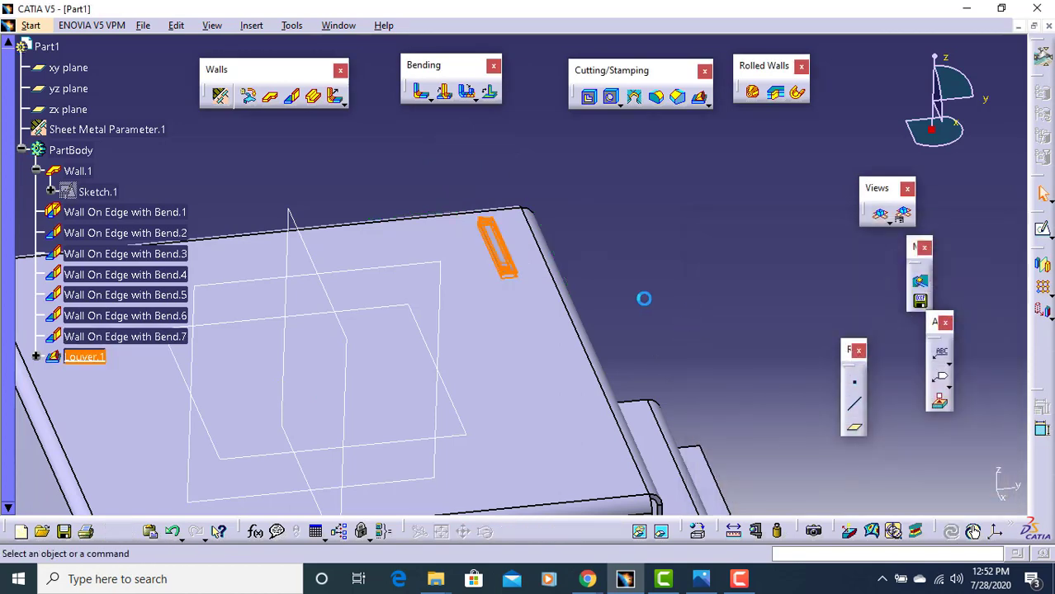
pyautogui.moveTo(645, 299); pyautogui.dragTo(545, 316, button='middle')
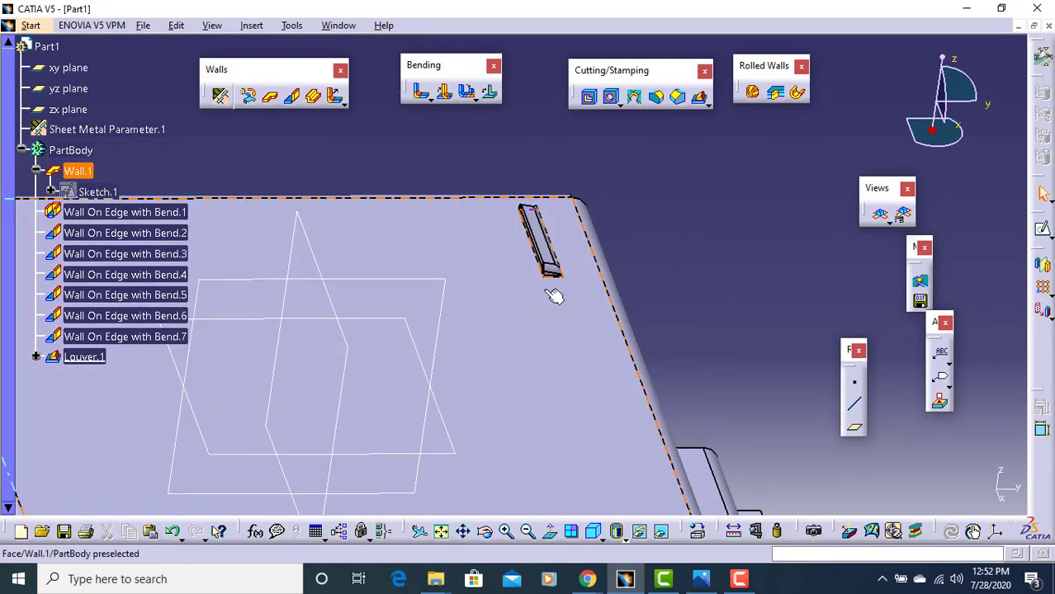
# Step: Examine the louver layout in Assignment 4.jpg in Photos, and start a rectangular pattern of Louver.1 in CATIA
pyautogui.click(701, 579)
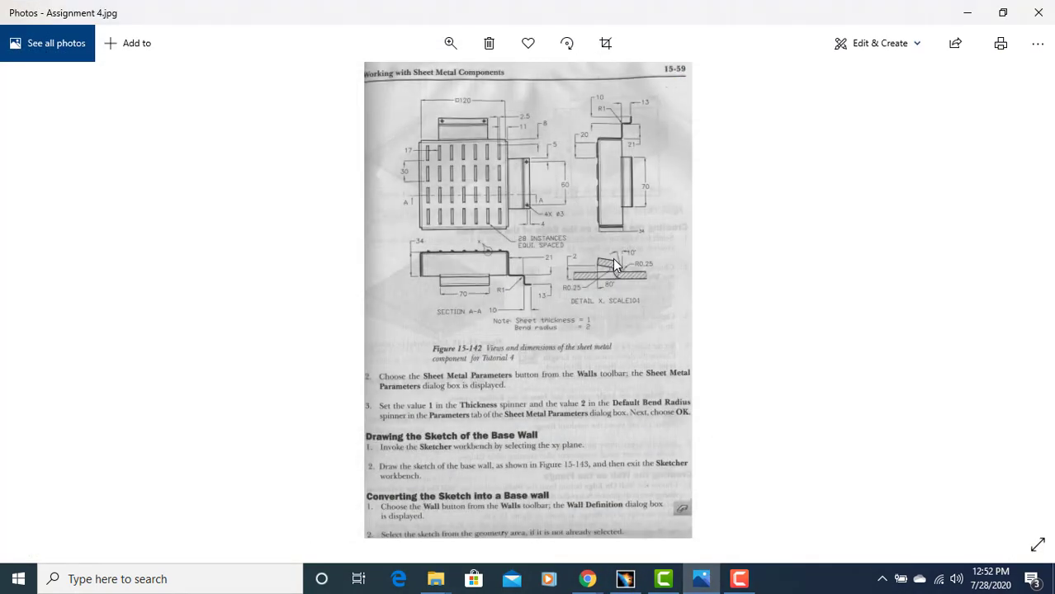
pyautogui.scroll(2, 518, 212)
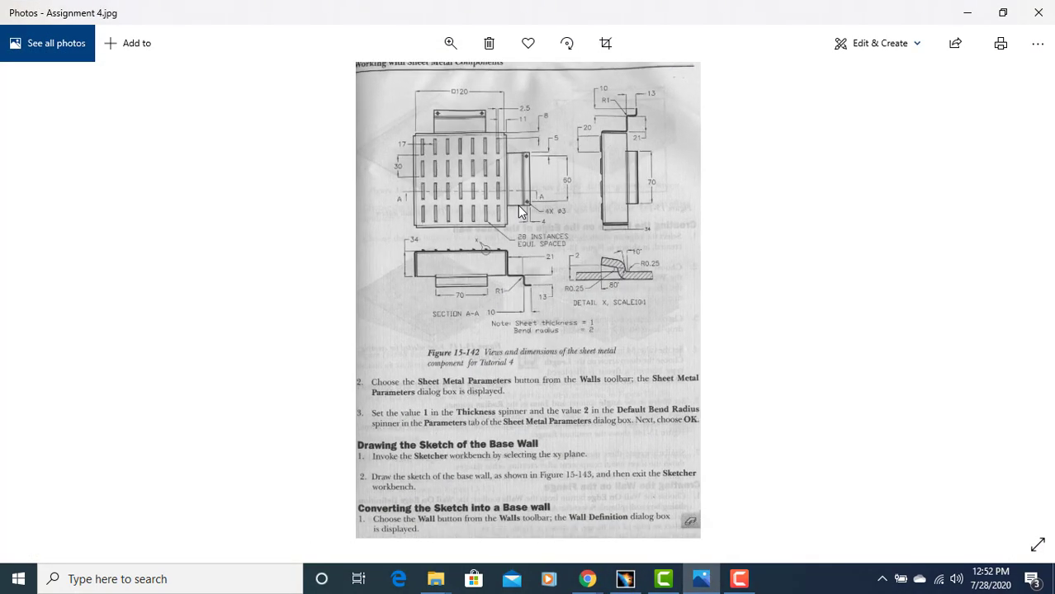
pyautogui.scroll(3, 518, 203)
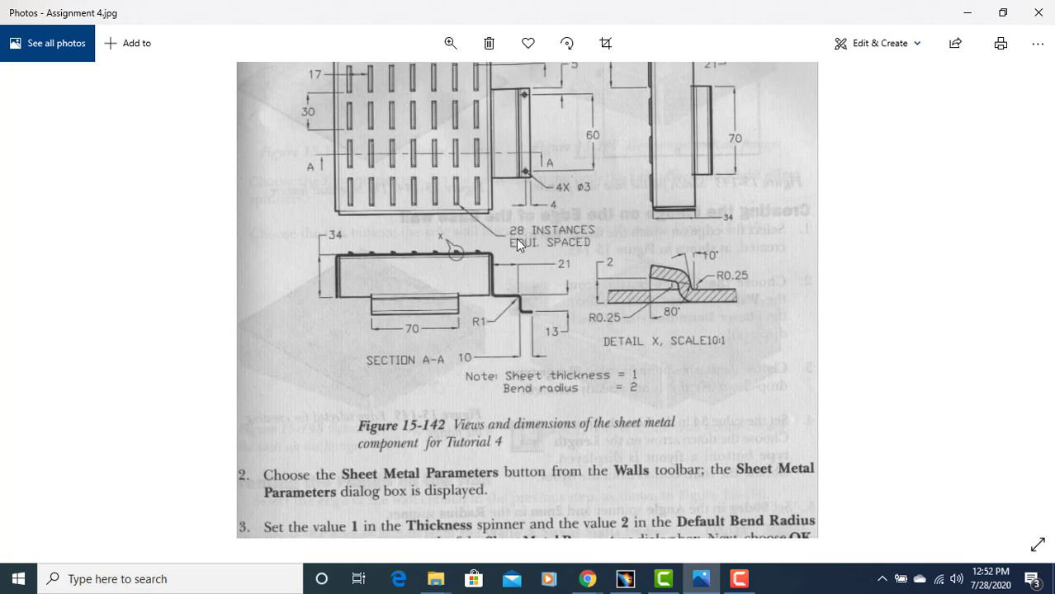
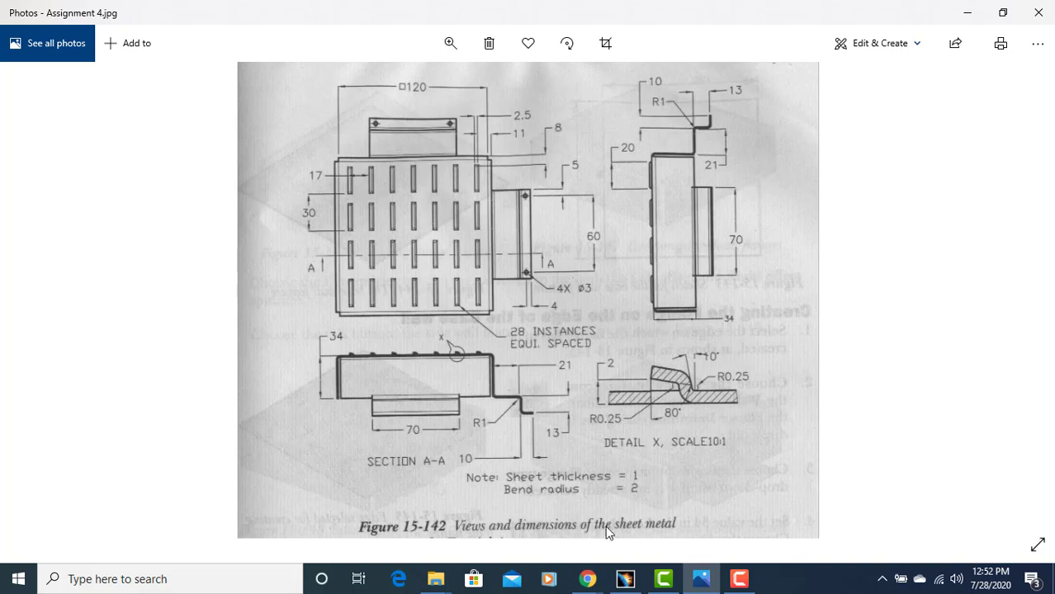
pyautogui.click(625, 578)
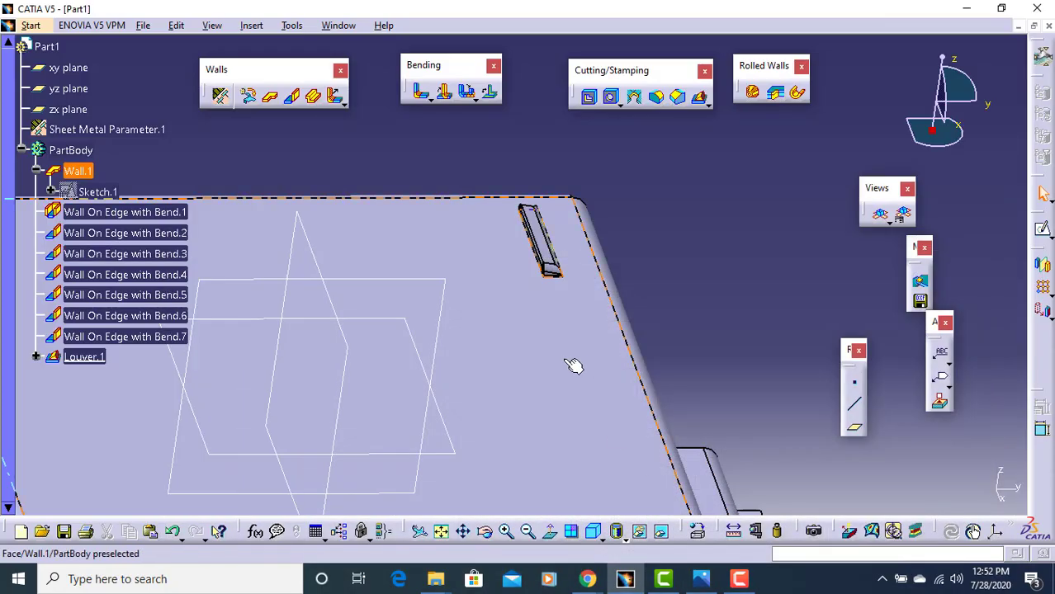
pyautogui.click(549, 243)
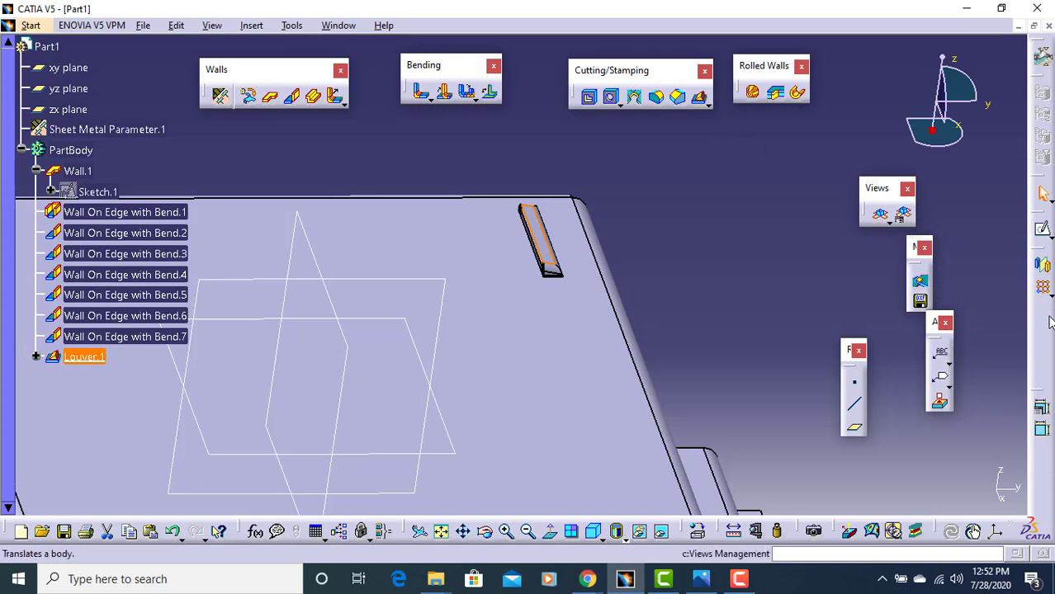
pyautogui.click(1044, 288)
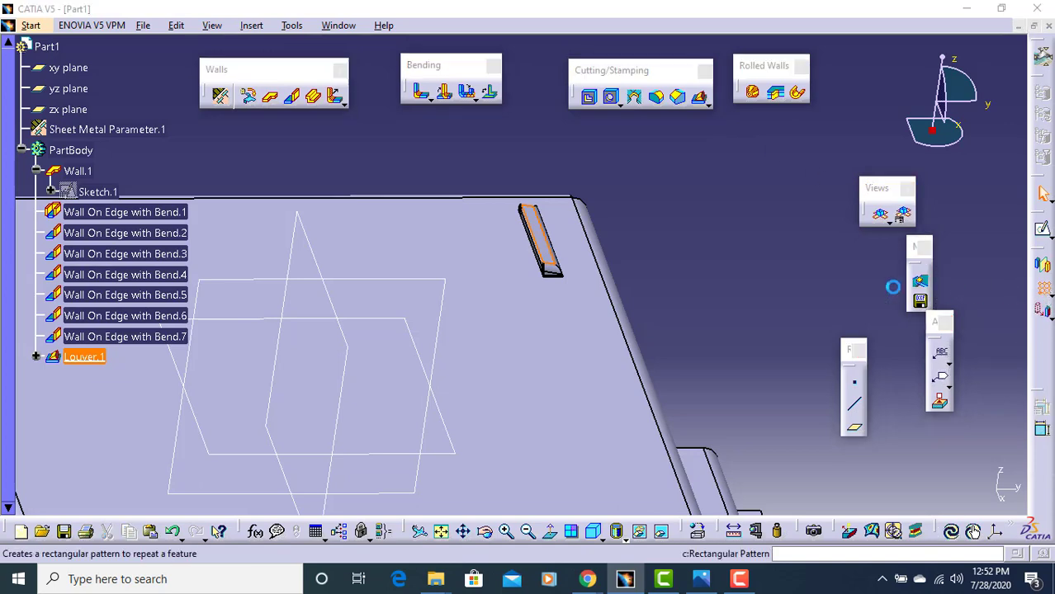
pyautogui.moveTo(648, 236)
pyautogui.mouseDown(button='middle')
pyautogui.moveTo(627, 196)
pyautogui.moveTo(647, 239)
pyautogui.mouseUp(button='middle')
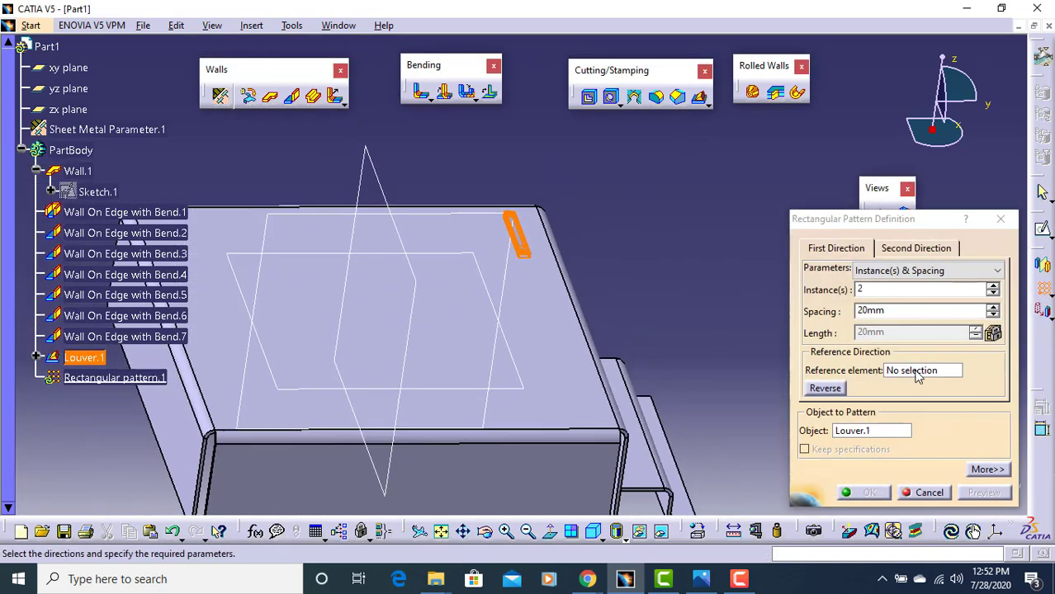
# Step: Use the top wall's front edge as the pattern's first direction, with 6 instances
pyautogui.click(916, 370)
pyautogui.click(583, 429)
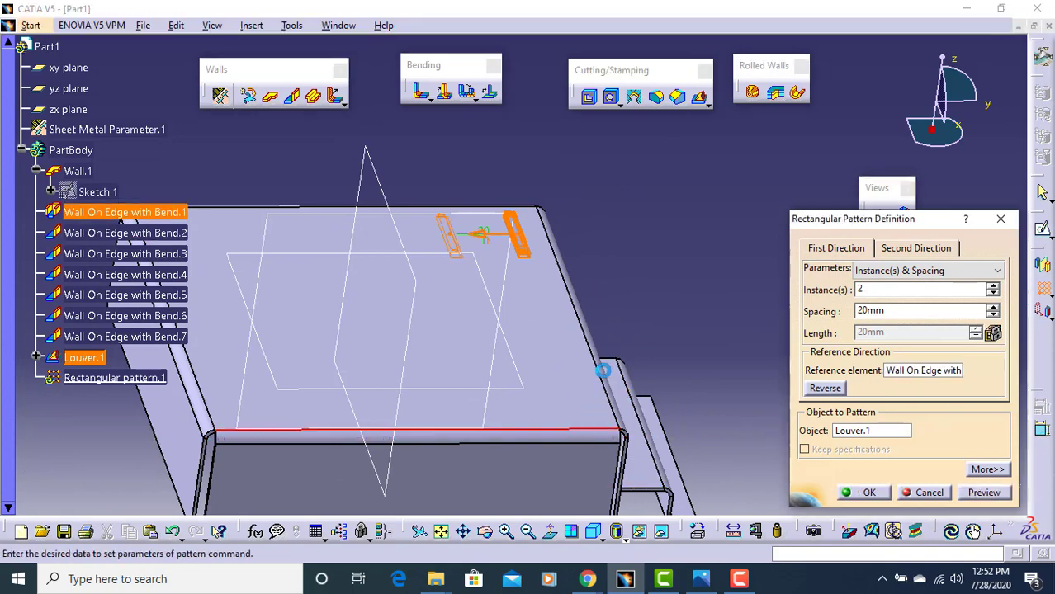
pyautogui.moveTo(613, 341); pyautogui.dragTo(672, 391, button='middle')
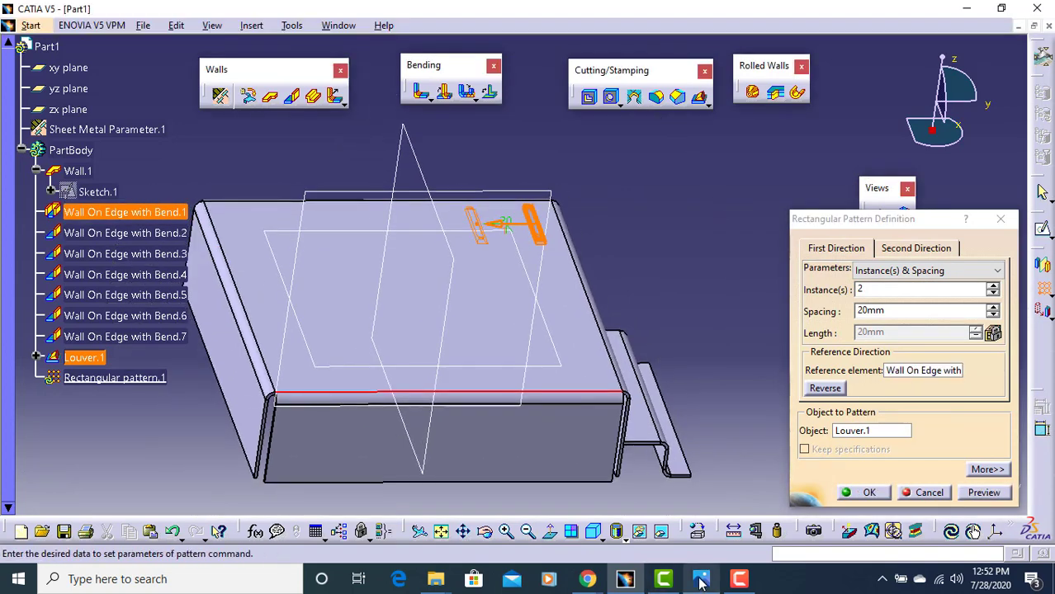
pyautogui.click(993, 285)
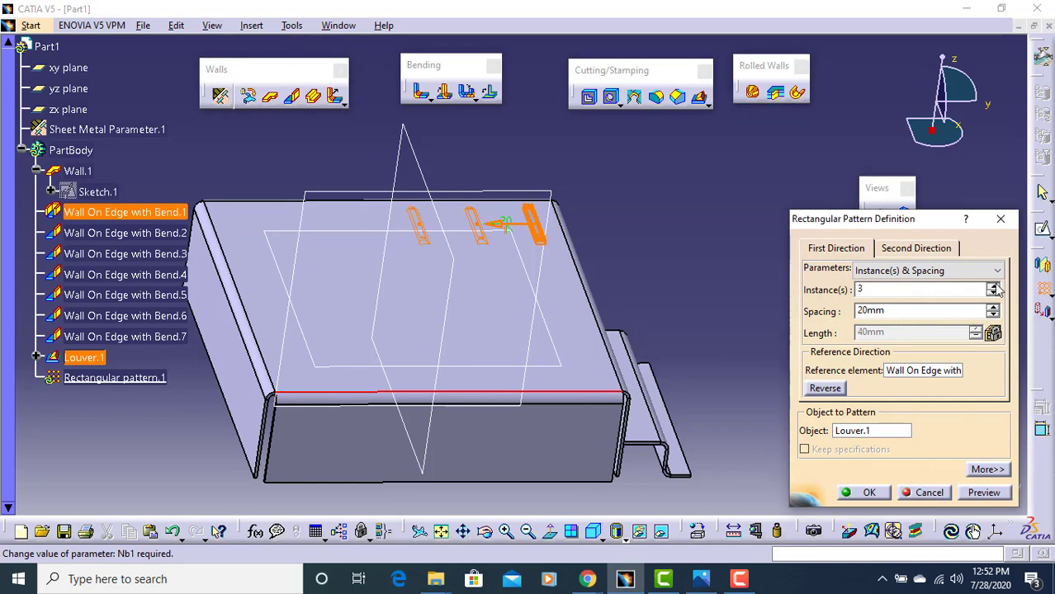
pyautogui.click(993, 285)
pyautogui.click(993, 285)
pyautogui.click(993, 286)
# Step: Use the top wall's side edge next to the louver as the second pattern direction, with 5 instances
pyautogui.click(908, 249)
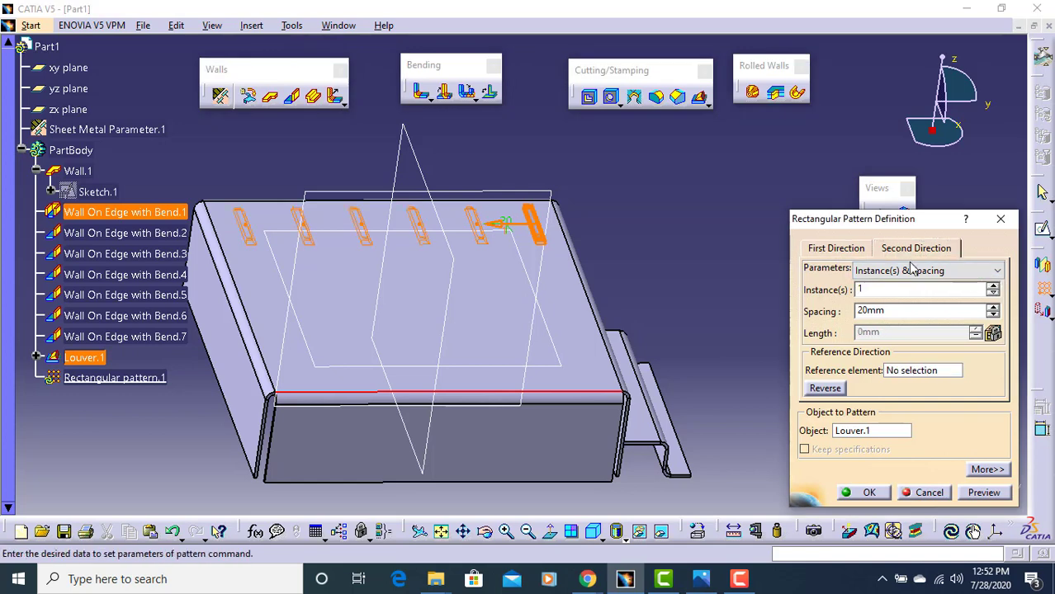
pyautogui.click(899, 370)
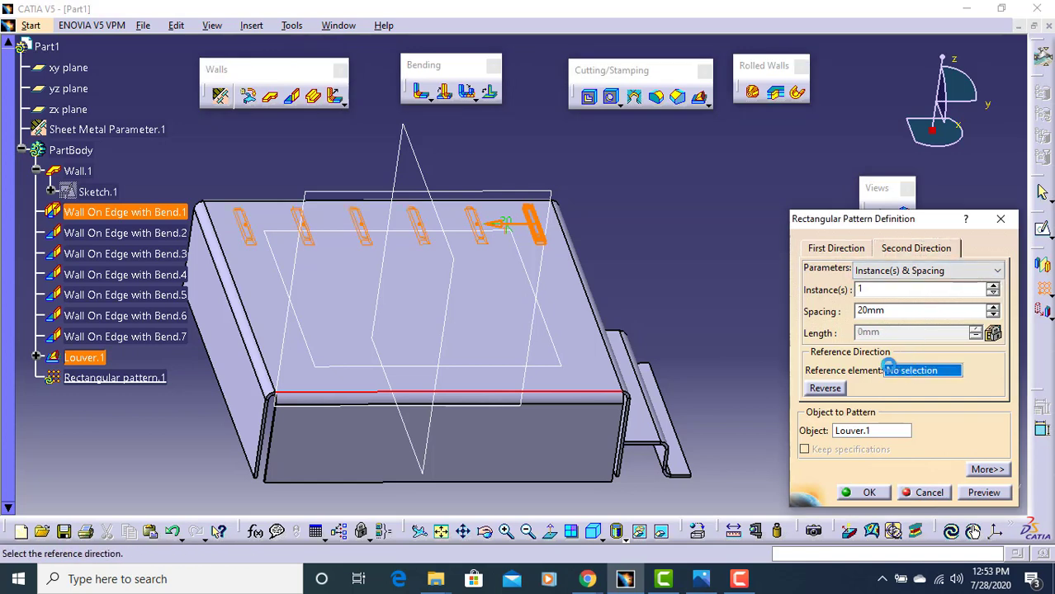
pyautogui.click(602, 314)
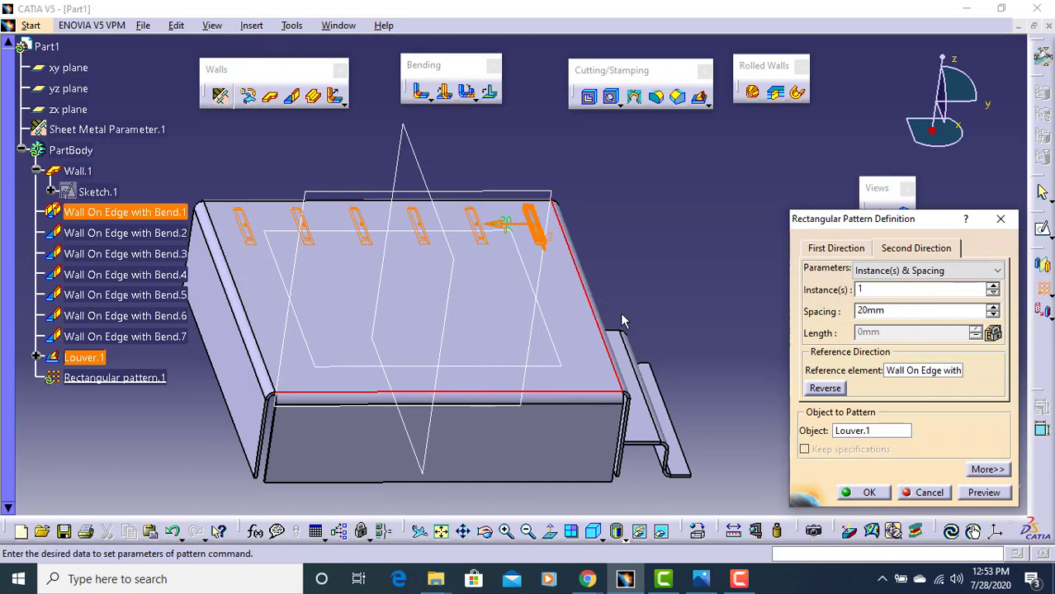
pyautogui.click(993, 286)
pyautogui.click(993, 285)
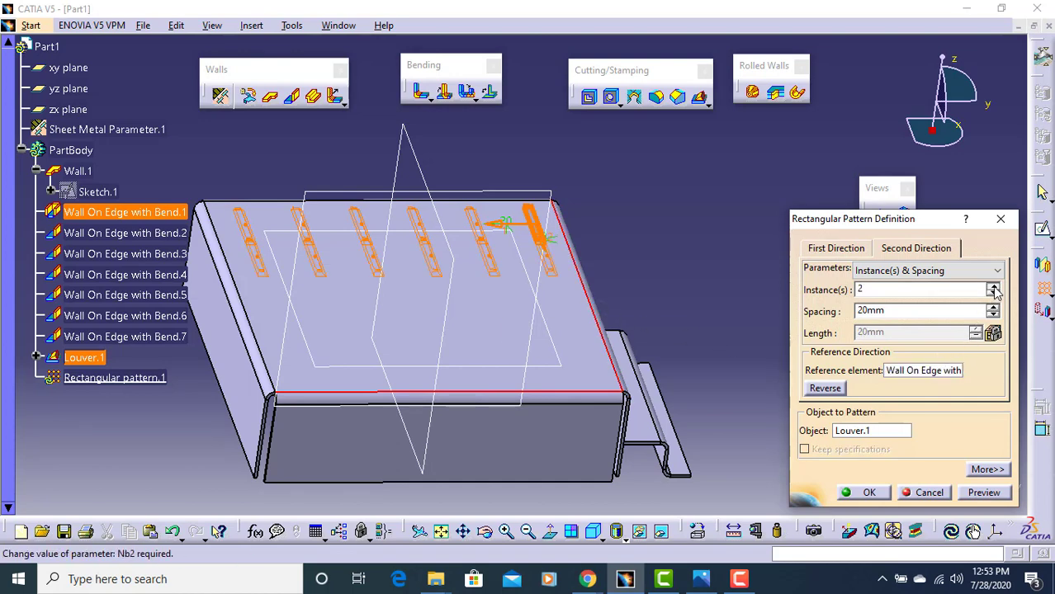
pyautogui.click(992, 286)
pyautogui.click(993, 286)
# Step: Consult the louver grid in Assignment 4.jpg in Photos, and set the CATIA pattern's second direction to 4 instances
pyautogui.click(699, 579)
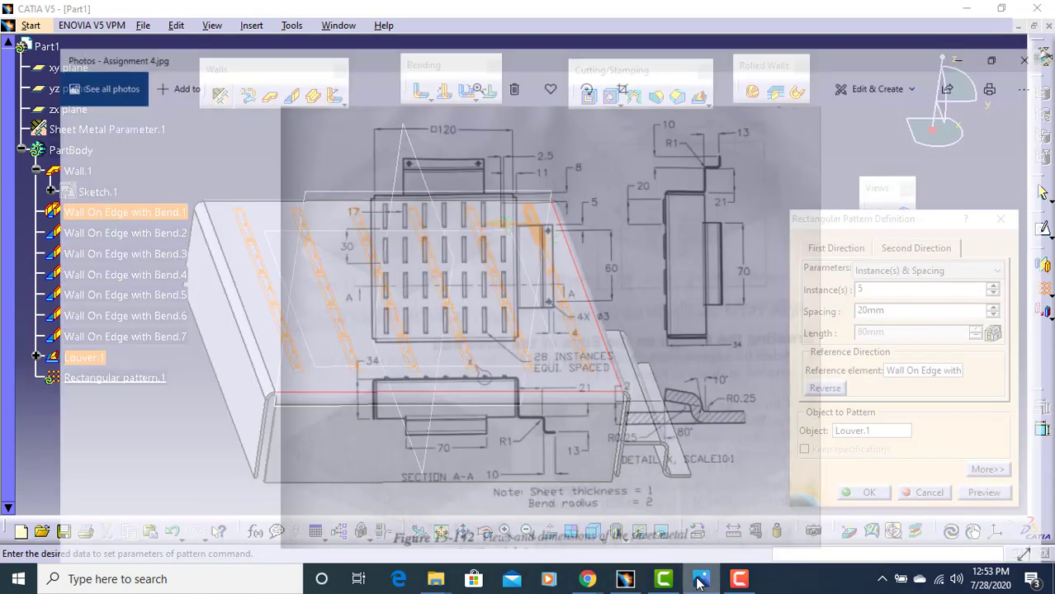
pyautogui.keyDown('ctrl'); pyautogui.scroll(2, 477, 171); pyautogui.keyUp('ctrl')
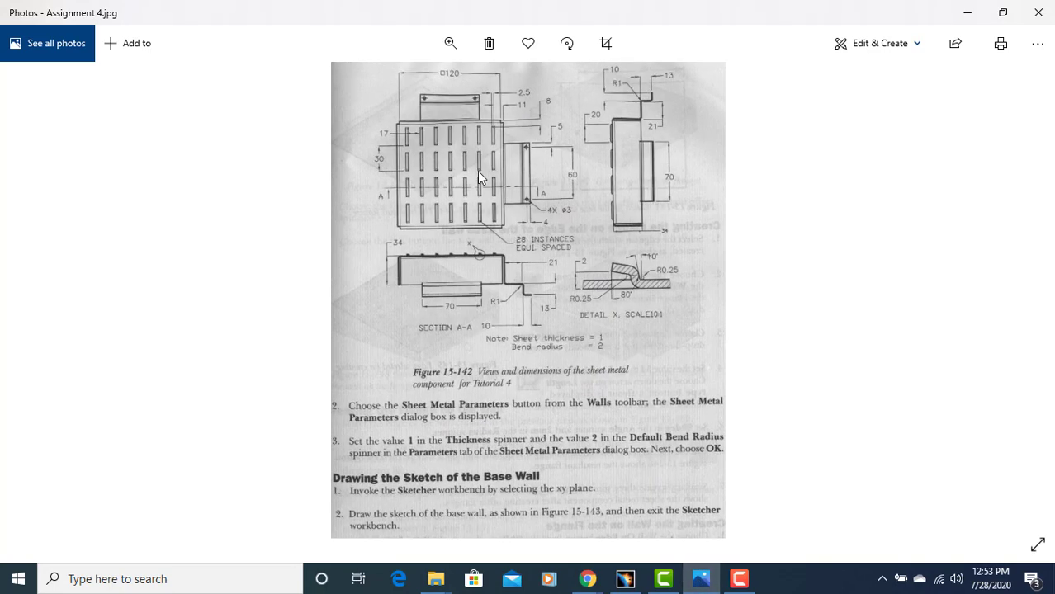
pyautogui.scroll(2, 456, 192)
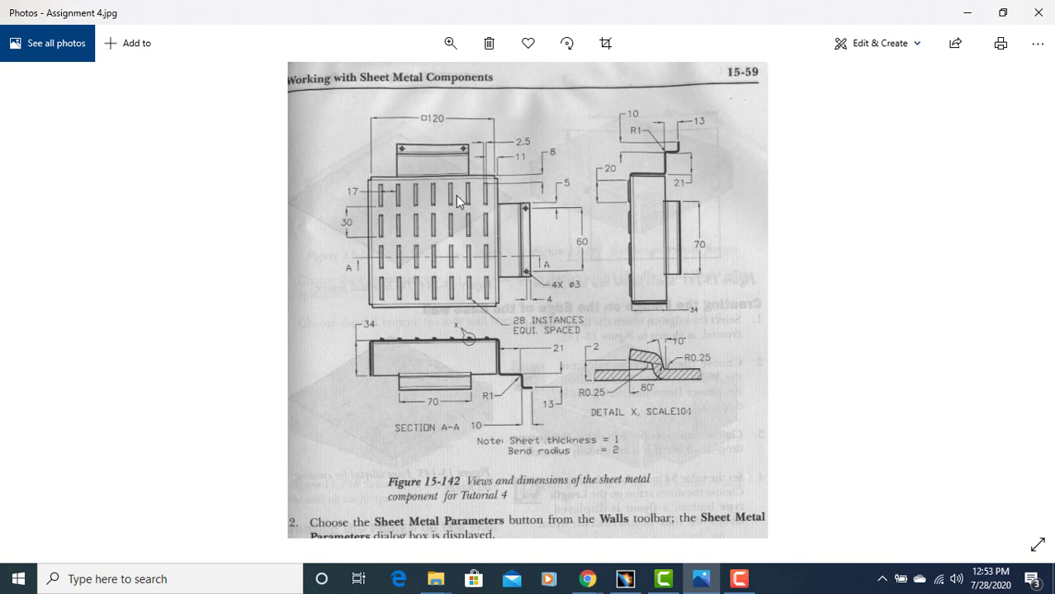
pyautogui.click(703, 580)
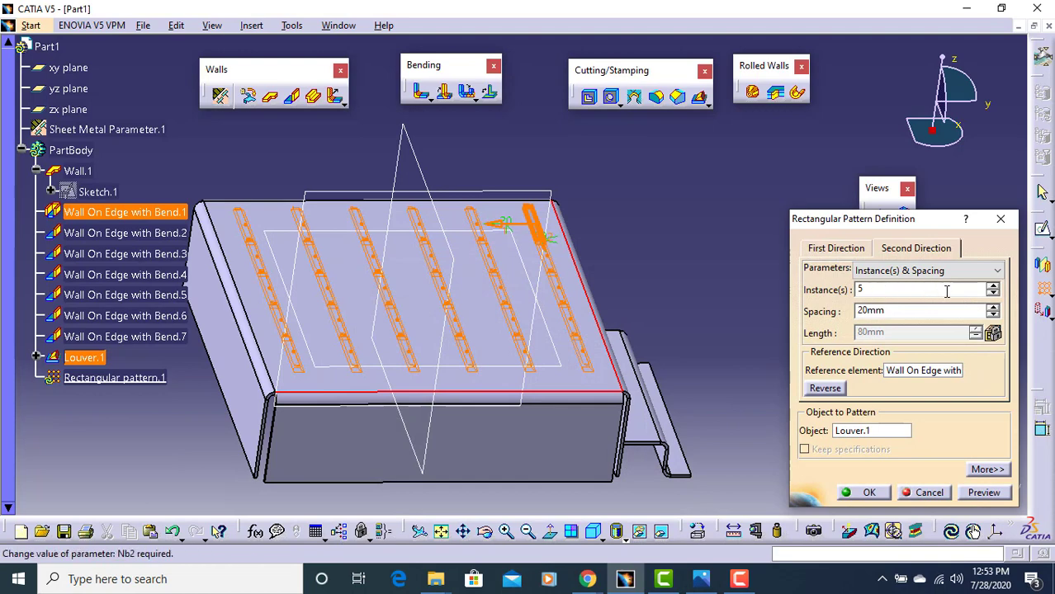
pyautogui.click(993, 294)
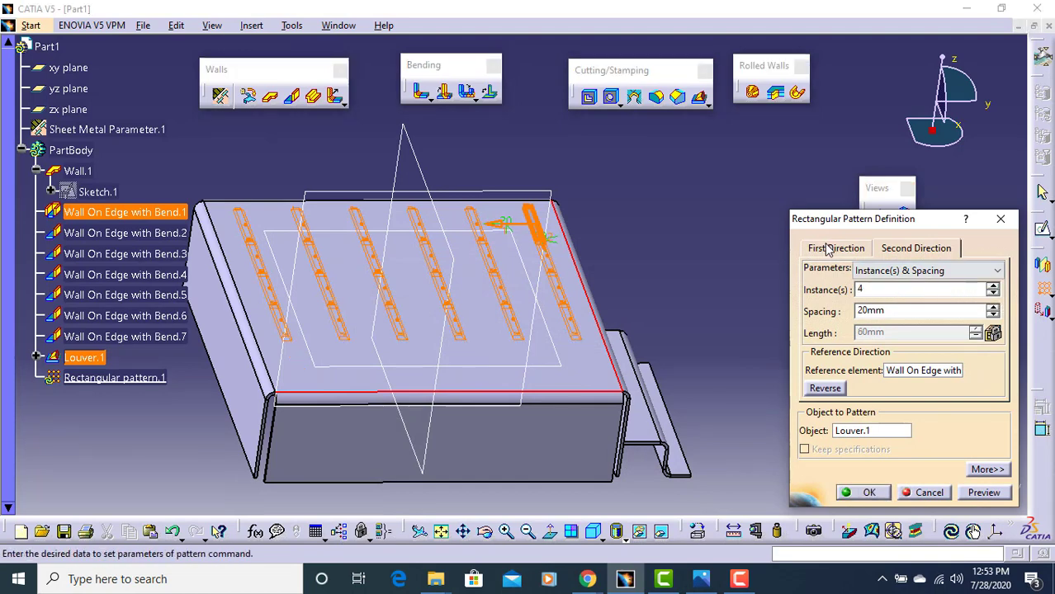
# Step: Set the pattern's first direction to 7 instances and try to preview the louver pattern
pyautogui.click(992, 286)
pyautogui.click(993, 285)
pyautogui.click(993, 286)
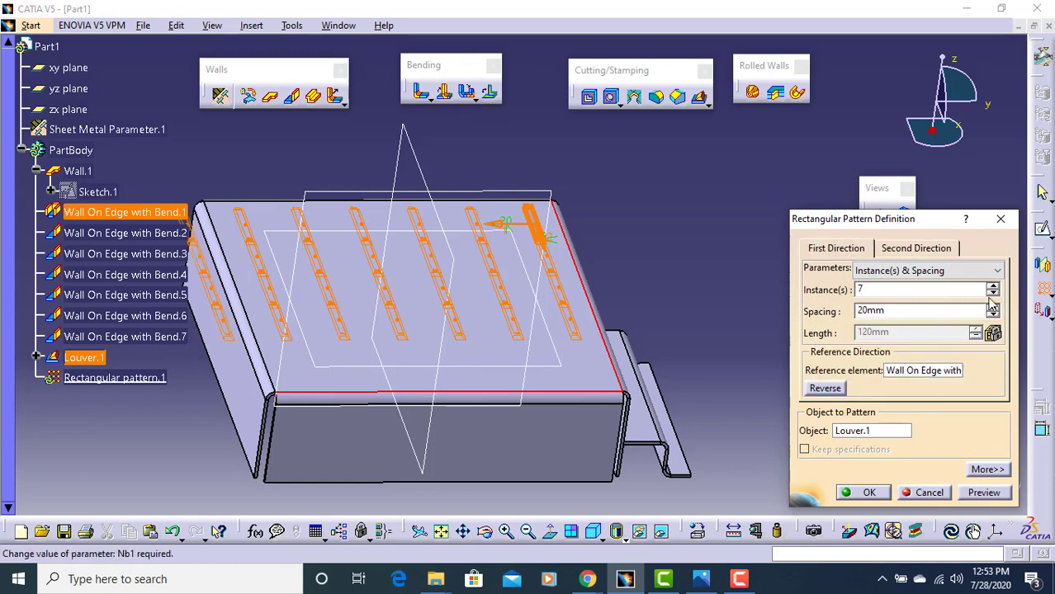
pyautogui.click(979, 493)
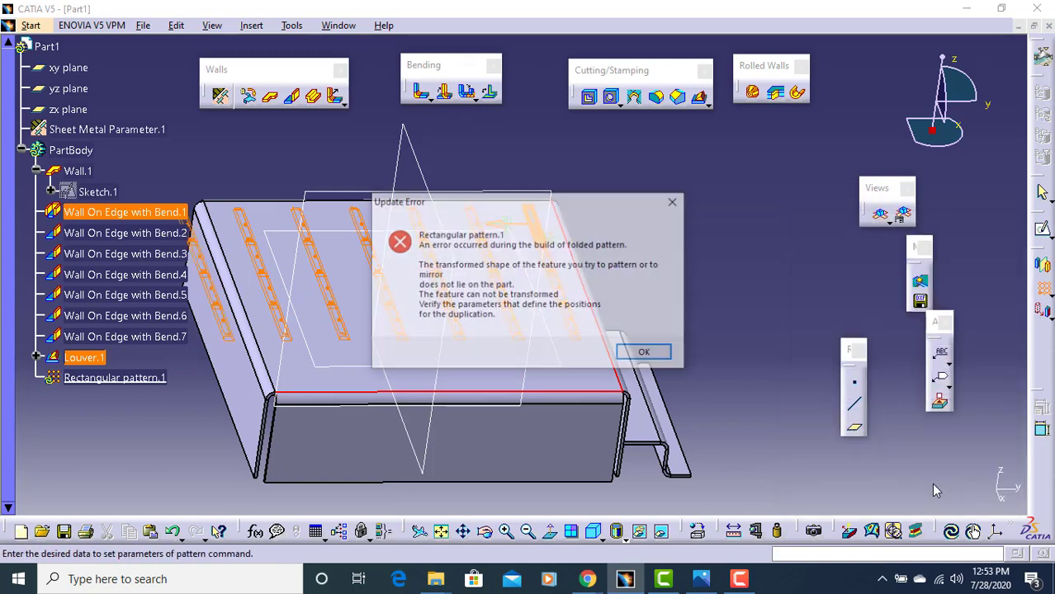
pyautogui.click(646, 354)
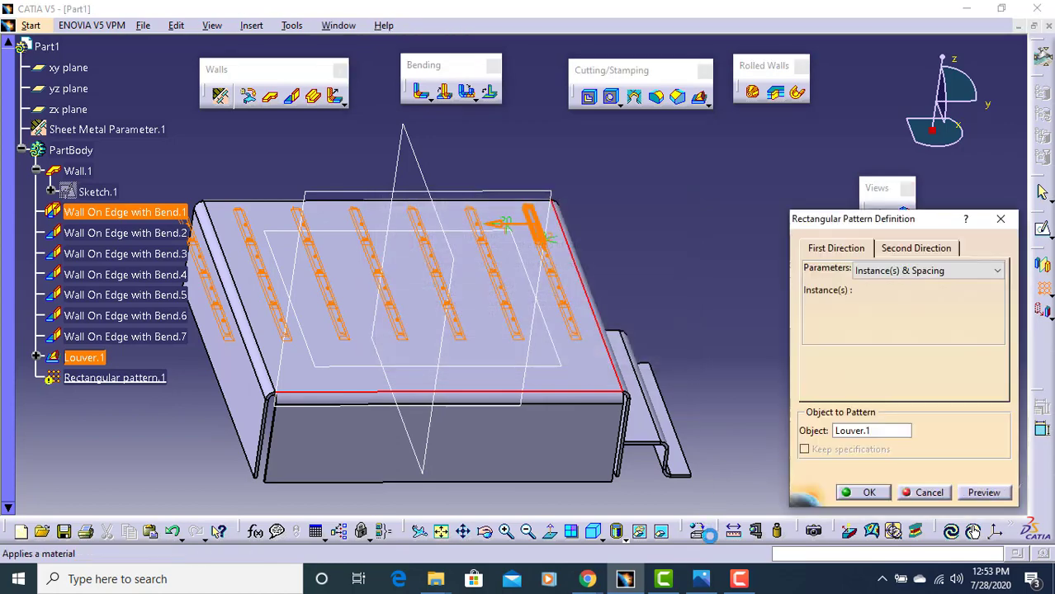
# Step: Consult the louver spacing in Assignment 4.jpg in Photos, and set CATIA's second pattern direction to 4 instances at 30 mm spacing
pyautogui.click(701, 580)
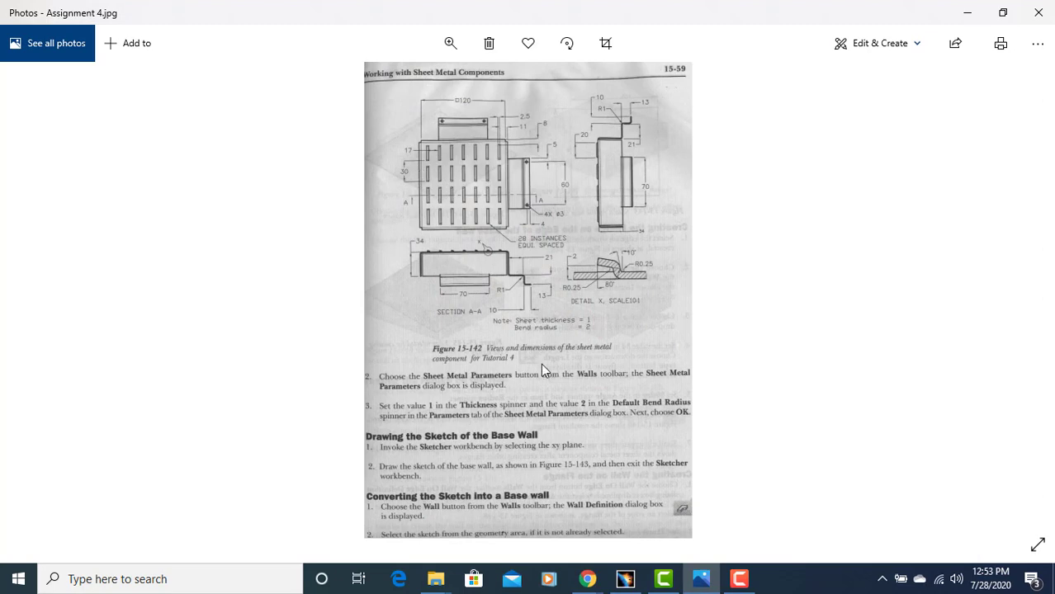
pyautogui.click(625, 578)
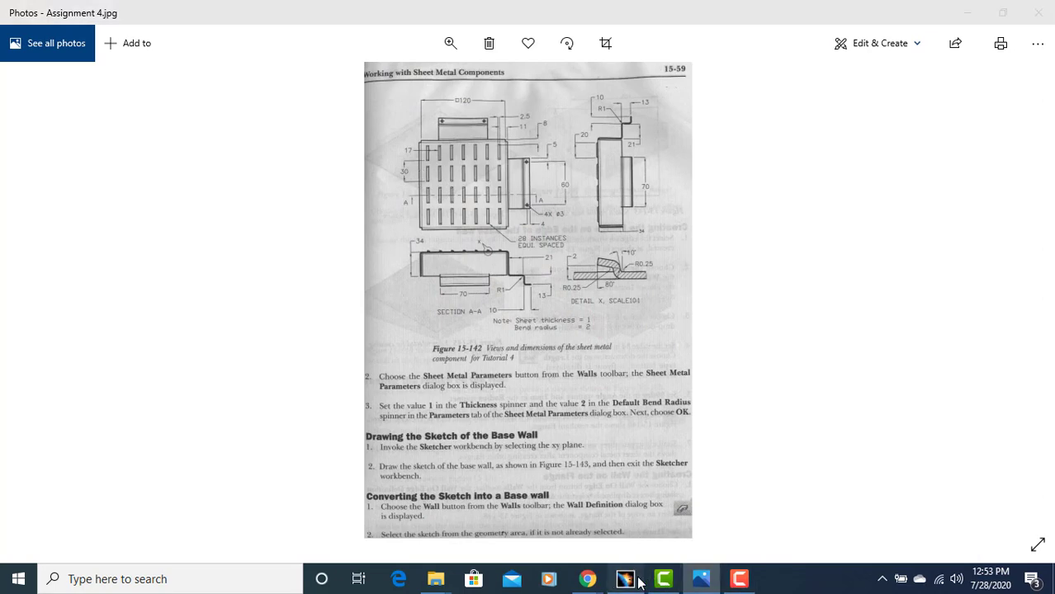
pyautogui.doubleClick(911, 289)
pyautogui.write('4')
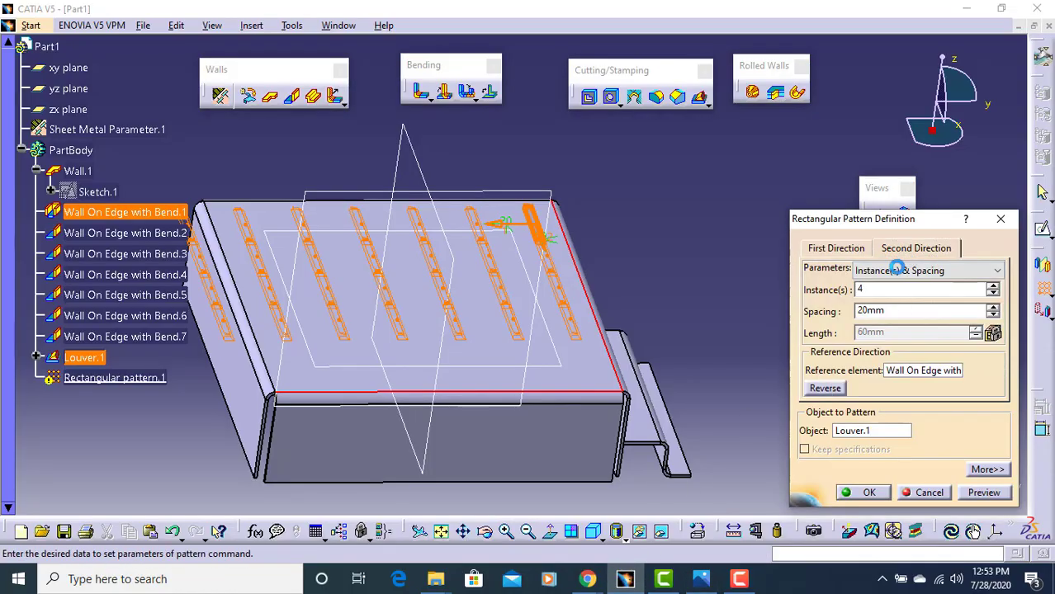
pyautogui.doubleClick(879, 311)
pyautogui.write('30')
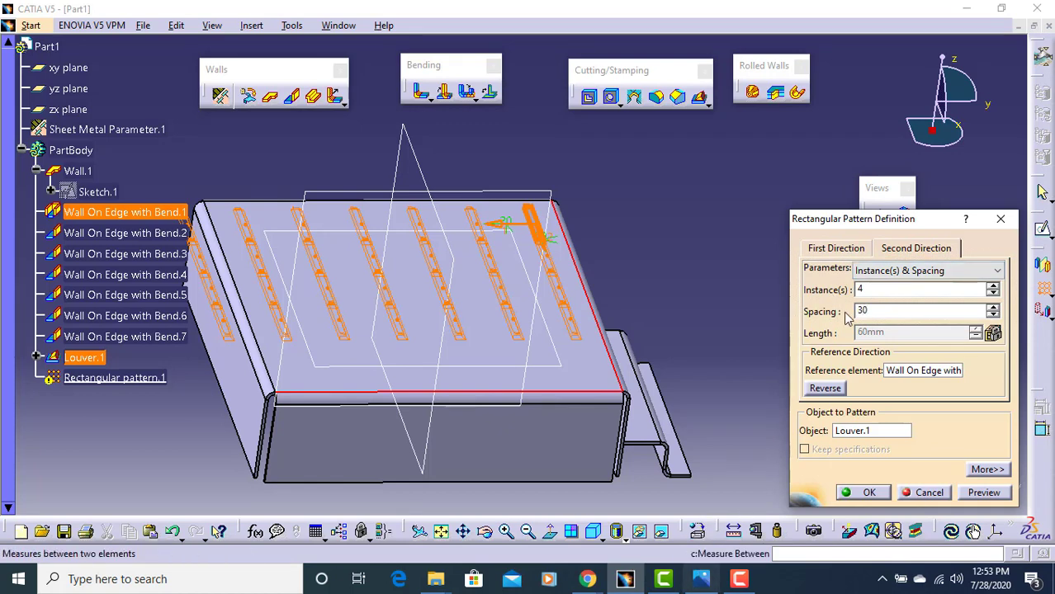
# Step: Set the first direction's spacing to 17 mm, preview the louver pattern and apply it
pyautogui.click(851, 249)
pyautogui.doubleClick(895, 311)
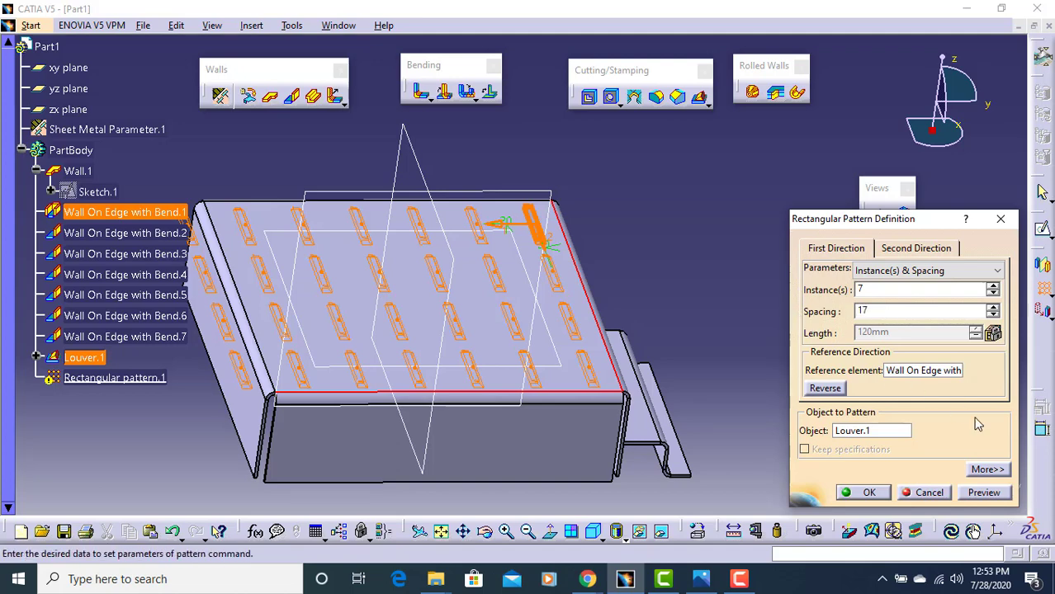
pyautogui.click(984, 493)
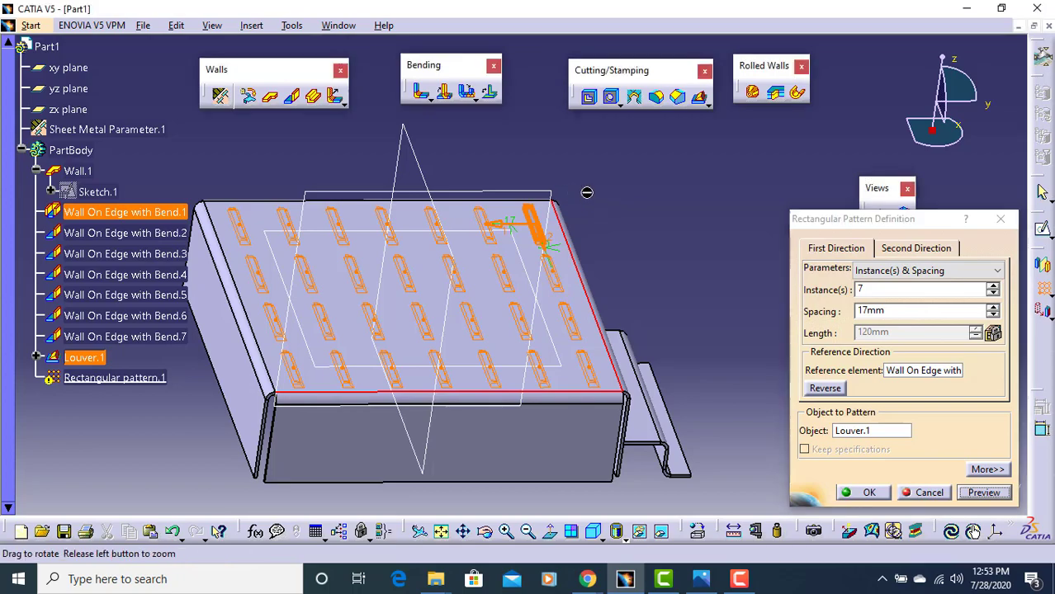
pyautogui.moveTo(573, 202); pyautogui.dragTo(569, 384, button='middle')
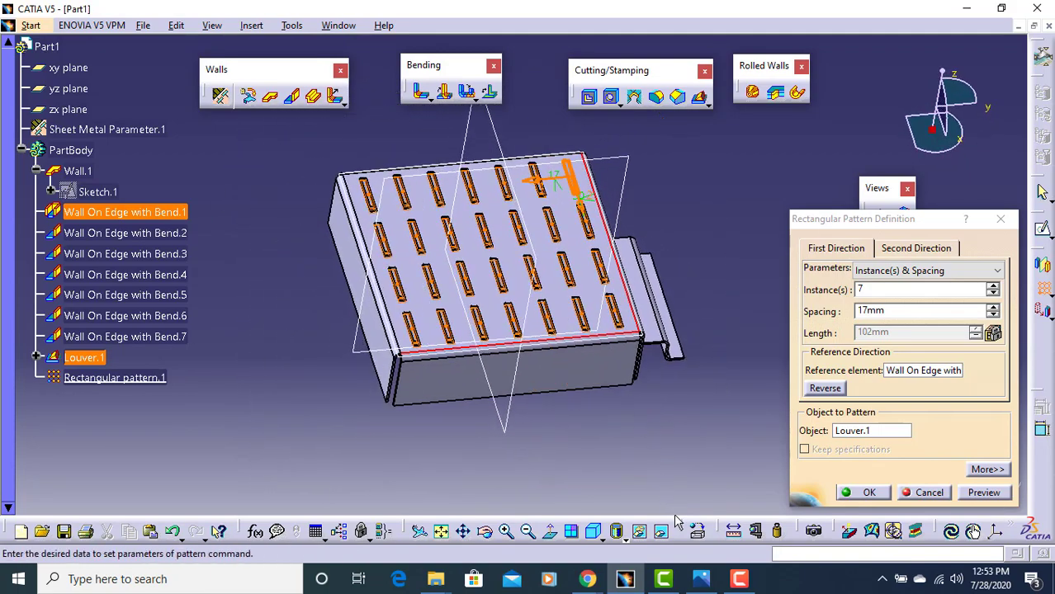
pyautogui.click(870, 492)
pyautogui.click(712, 259)
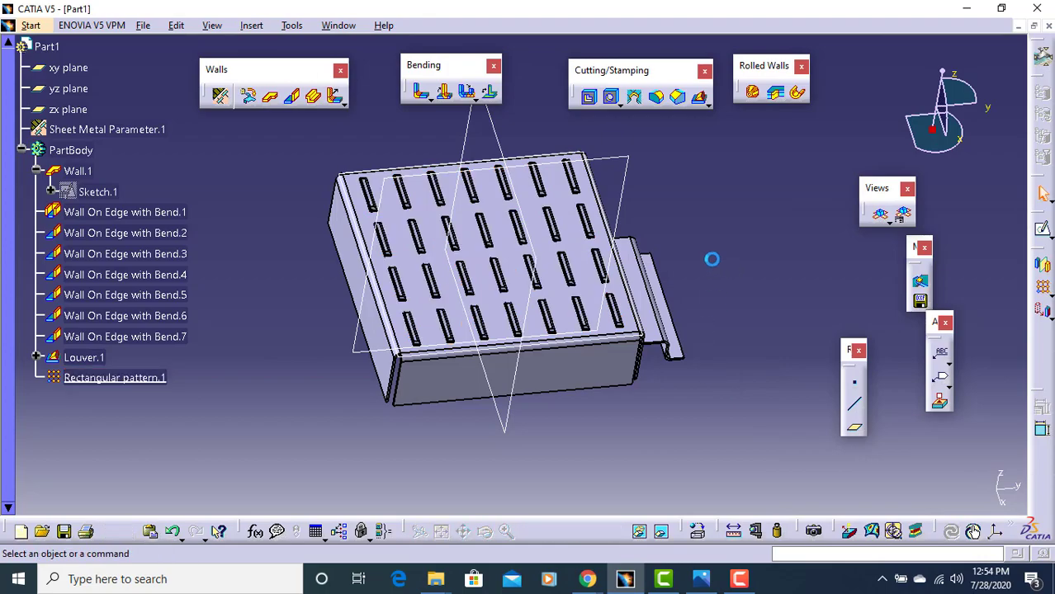
# Step: Examine the flange hole positions and diameter in Assignment 4.jpg in Photos, and return to CATIA
pyautogui.moveTo(625, 312); pyautogui.dragTo(610, 438, button='middle')
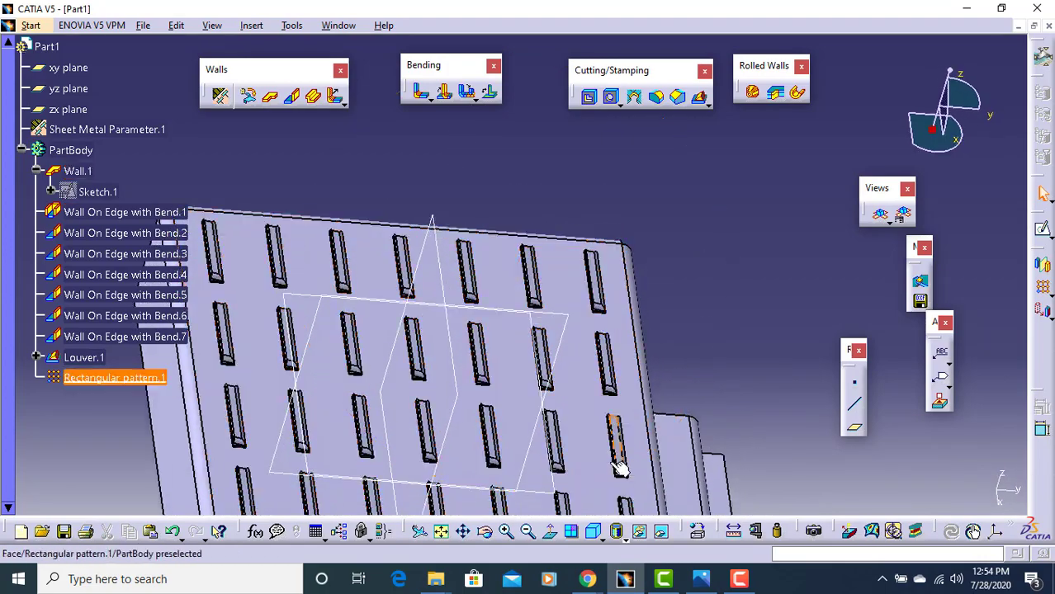
pyautogui.click(701, 579)
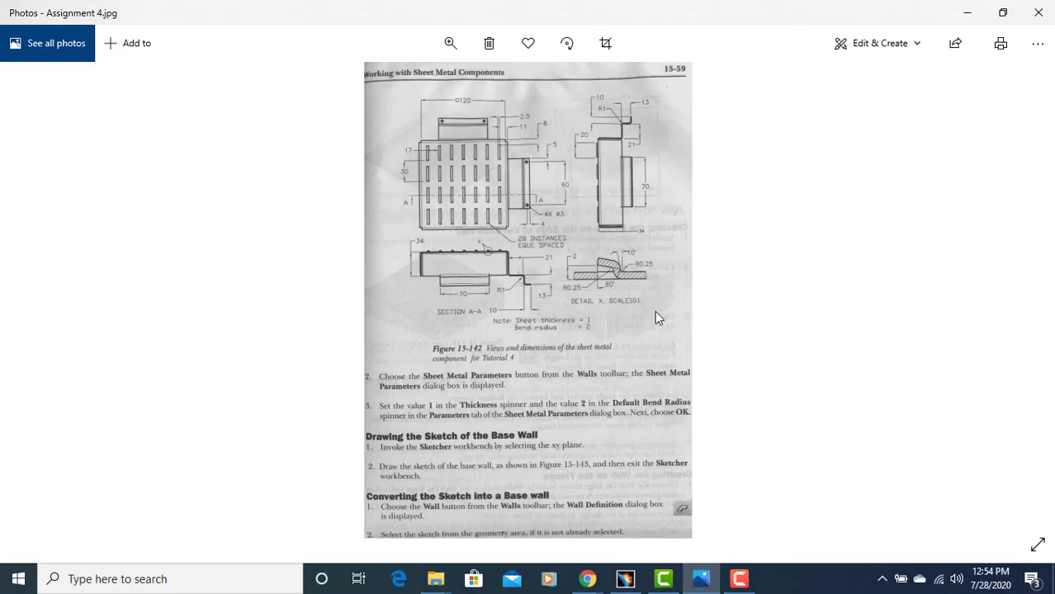
pyautogui.scroll(5, 527, 228)
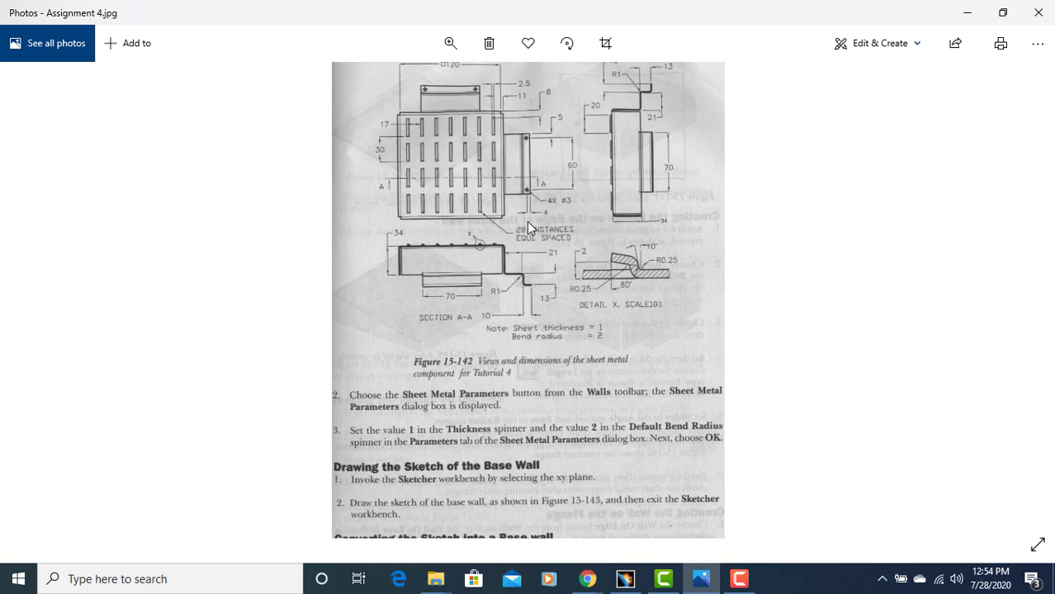
pyautogui.scroll(1, 547, 348)
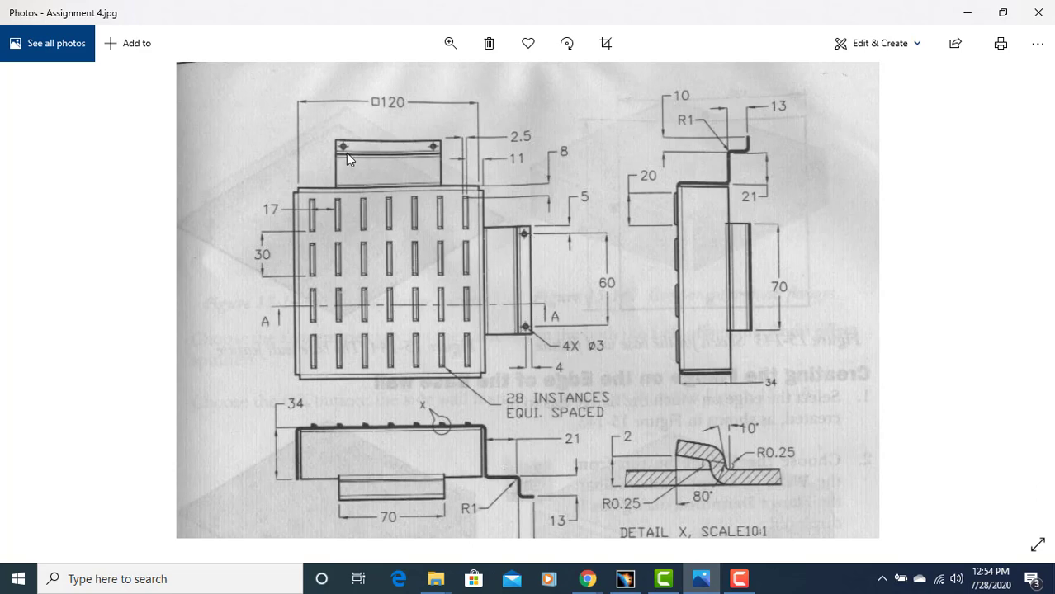
pyautogui.click(625, 578)
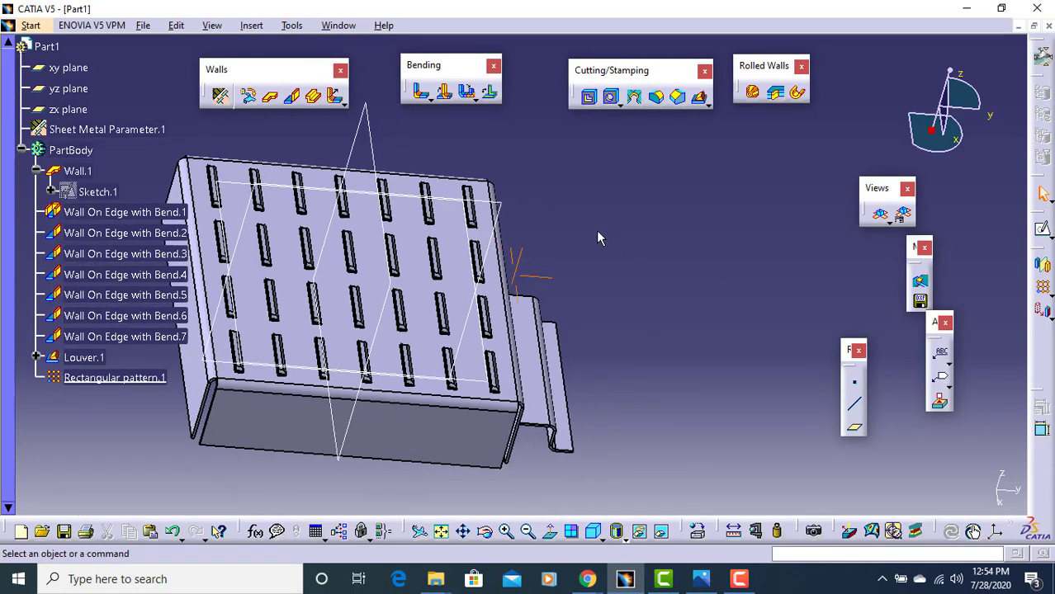
# Step: Start a hole on the outer lip of the bracket flange, near its end, and open the hole's positioning sketch
pyautogui.click(611, 97)
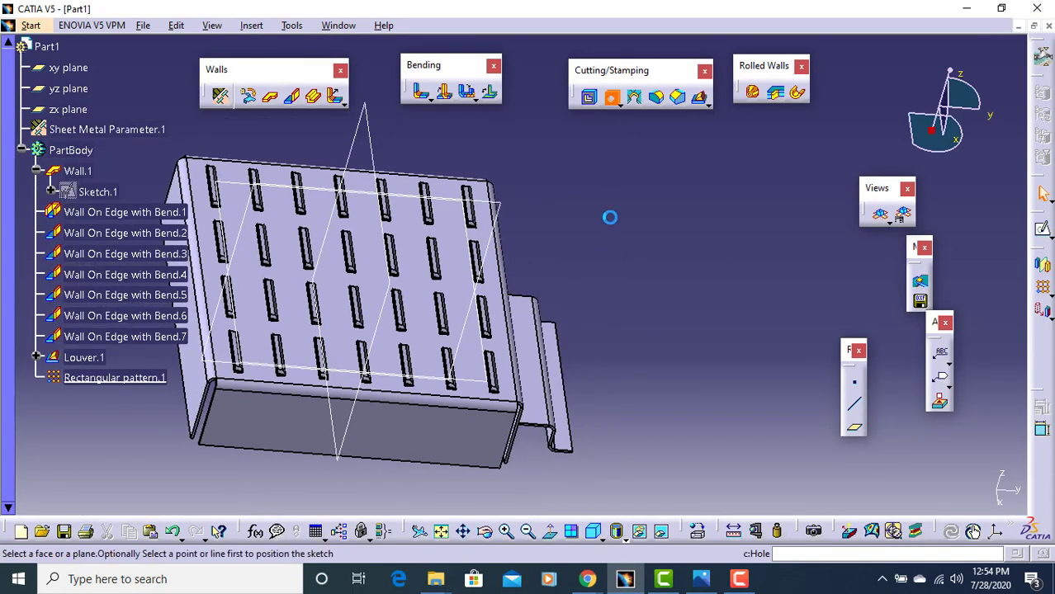
pyautogui.click(571, 438)
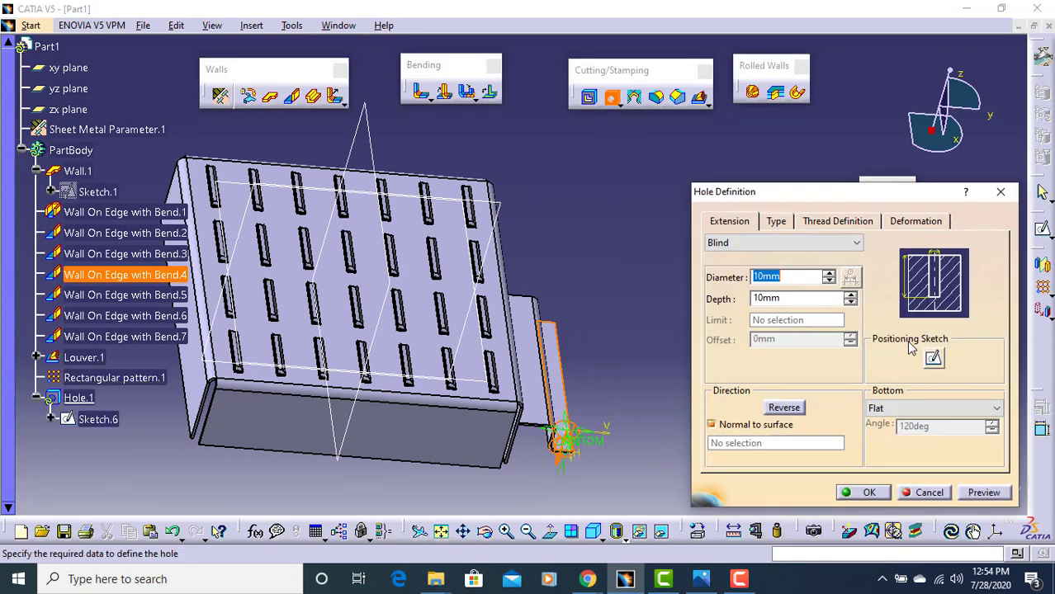
pyautogui.click(933, 351)
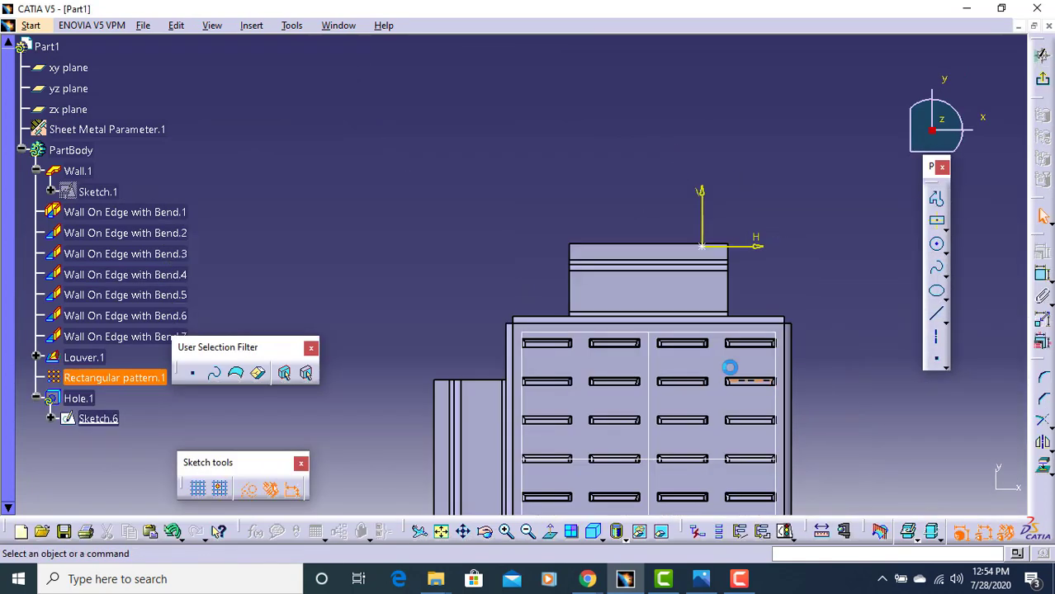
pyautogui.moveTo(579, 309); pyautogui.dragTo(513, 336, button='middle')
pyautogui.moveTo(902, 233)
pyautogui.mouseDown(button='middle')
pyautogui.moveTo(914, 175)
pyautogui.moveTo(804, 188)
pyautogui.mouseUp(button='middle')
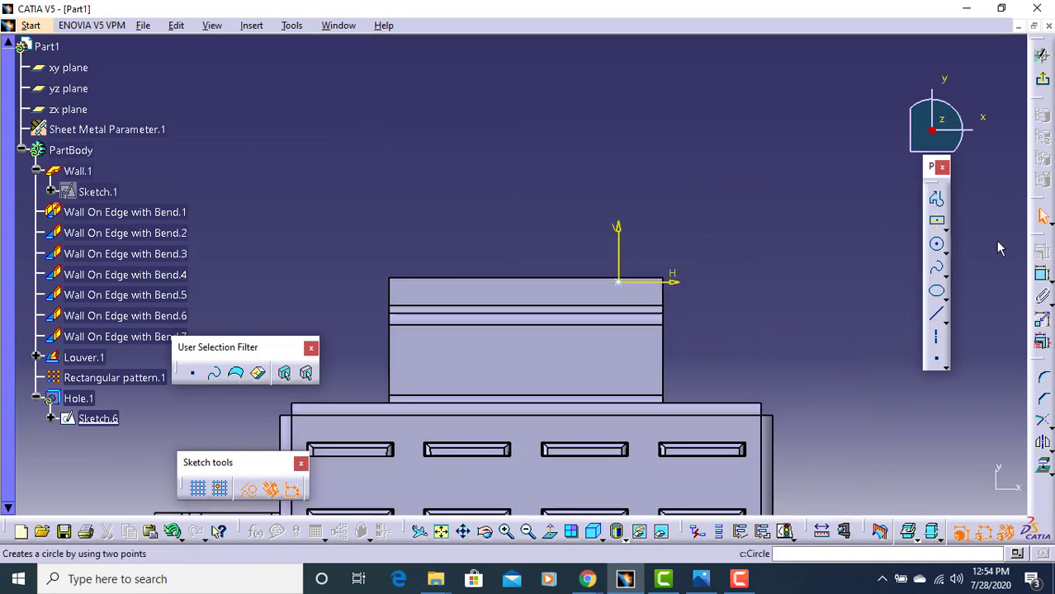
pyautogui.moveTo(733, 221); pyautogui.dragTo(718, 198, button='middle')
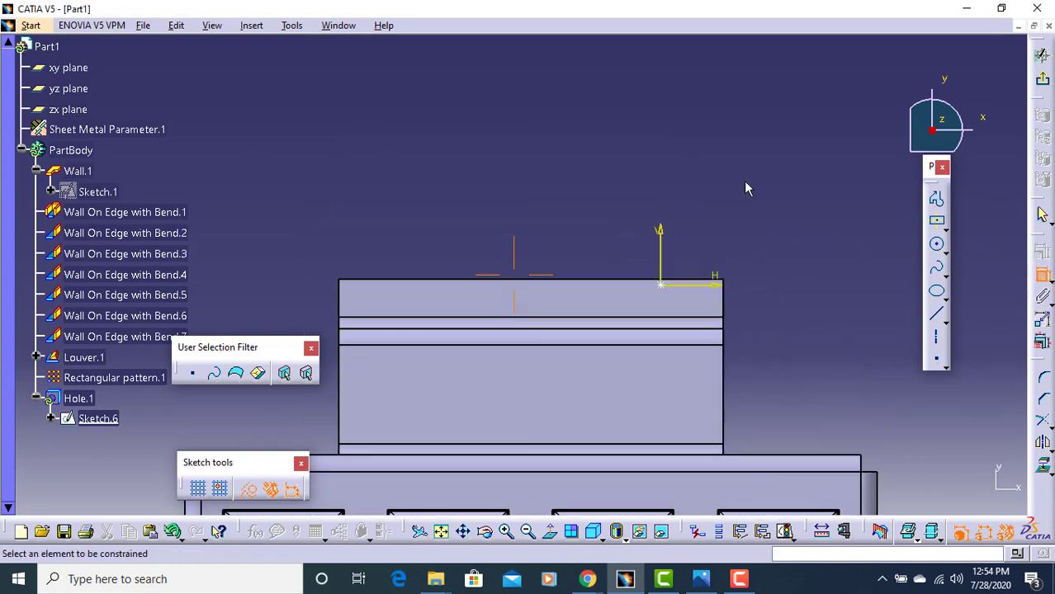
# Step: Dimension the hole centre's distances from the lip's side edge and from its outer edge
pyautogui.click(664, 285)
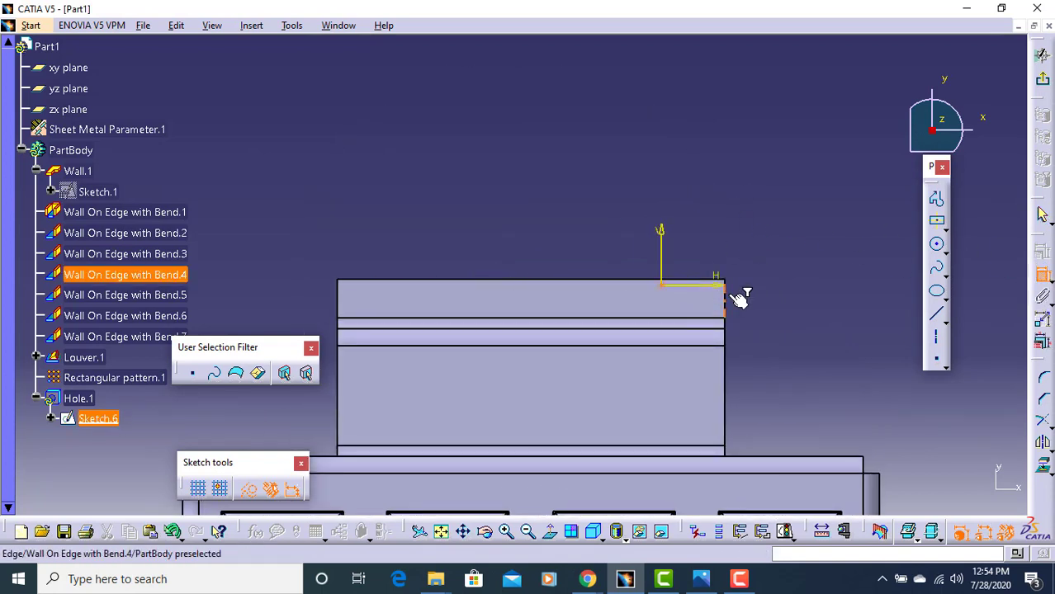
pyautogui.click(724, 295)
pyautogui.click(730, 179)
pyautogui.click(670, 287)
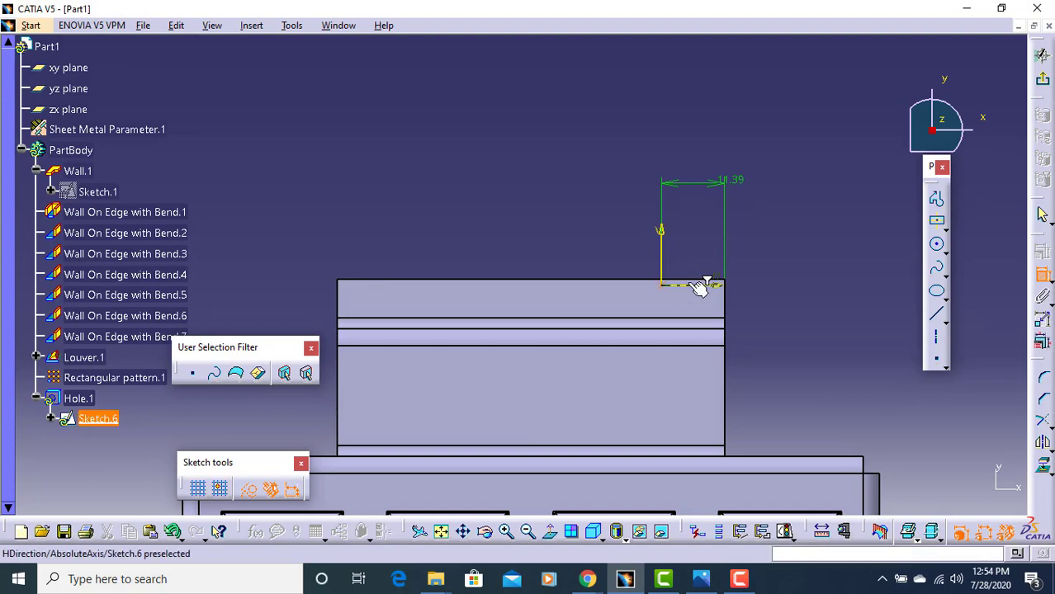
pyautogui.click(706, 283)
pyautogui.click(807, 277)
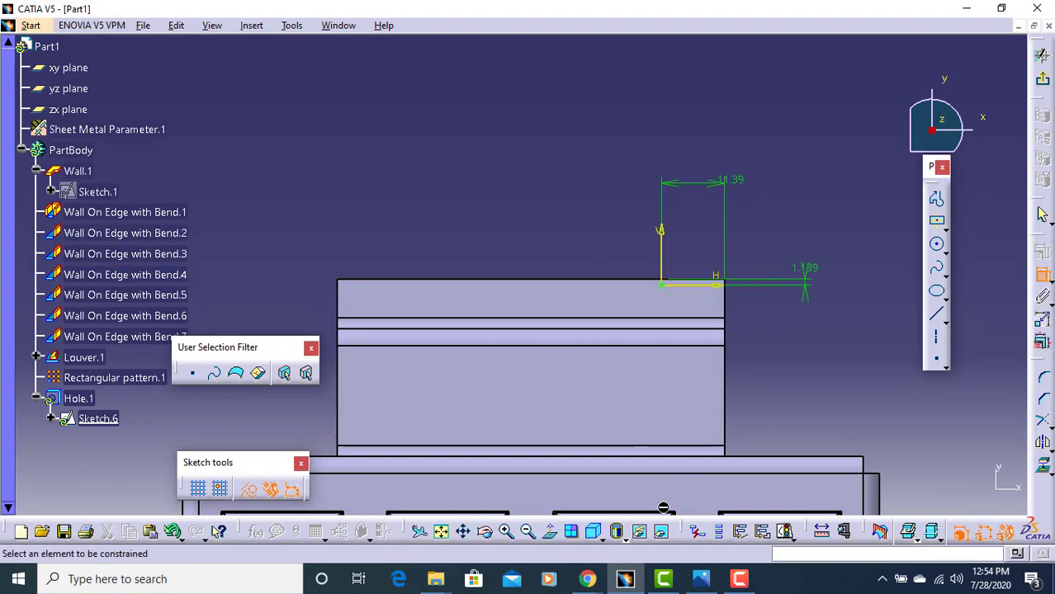
# Step: Consult the hole offsets in Assignment 4.jpg in Photos, and in CATIA set them to 5 mm from the side edge and 4 mm from the outer edge
pyautogui.click(702, 579)
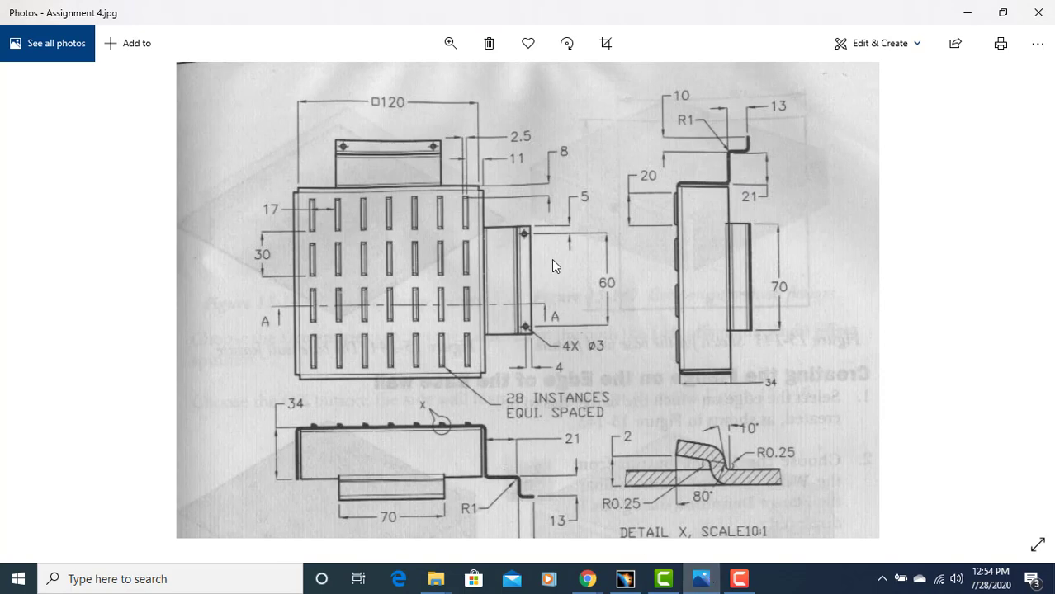
pyautogui.click(701, 580)
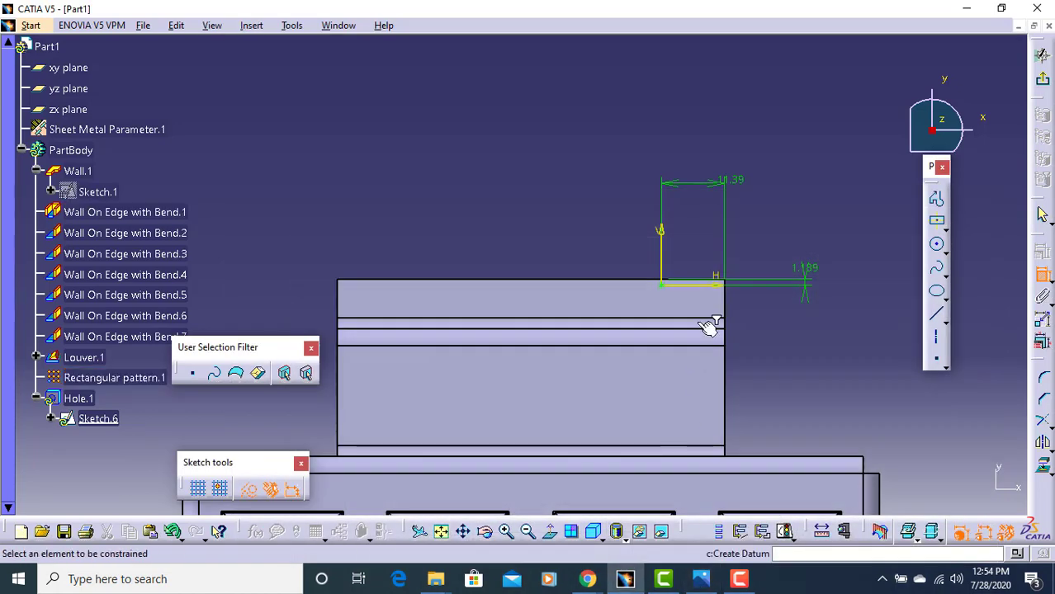
pyautogui.doubleClick(740, 180)
pyautogui.write('5')
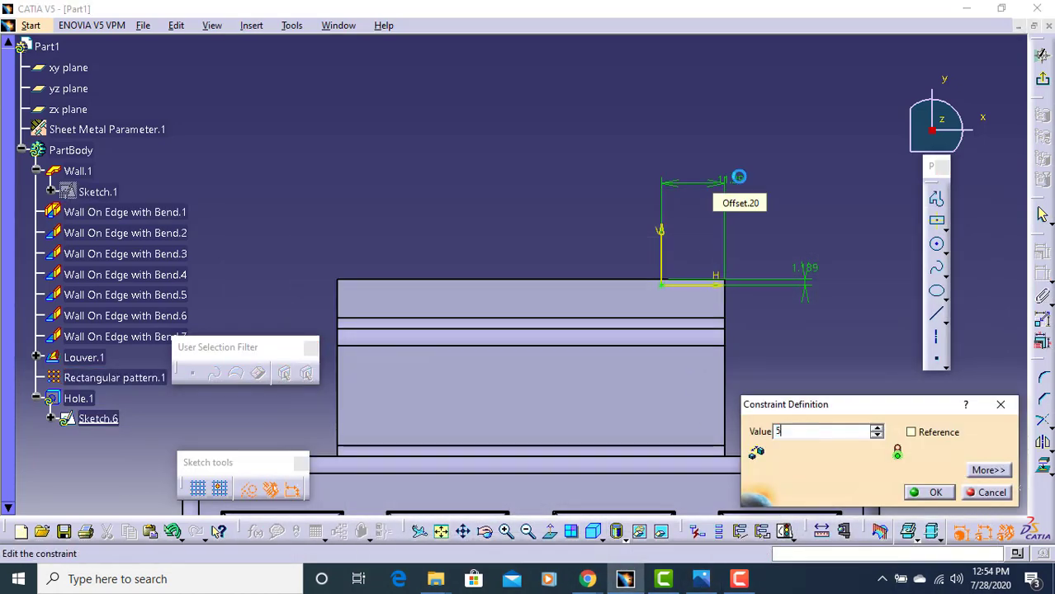
pyautogui.press('Return')
pyautogui.doubleClick(843, 268)
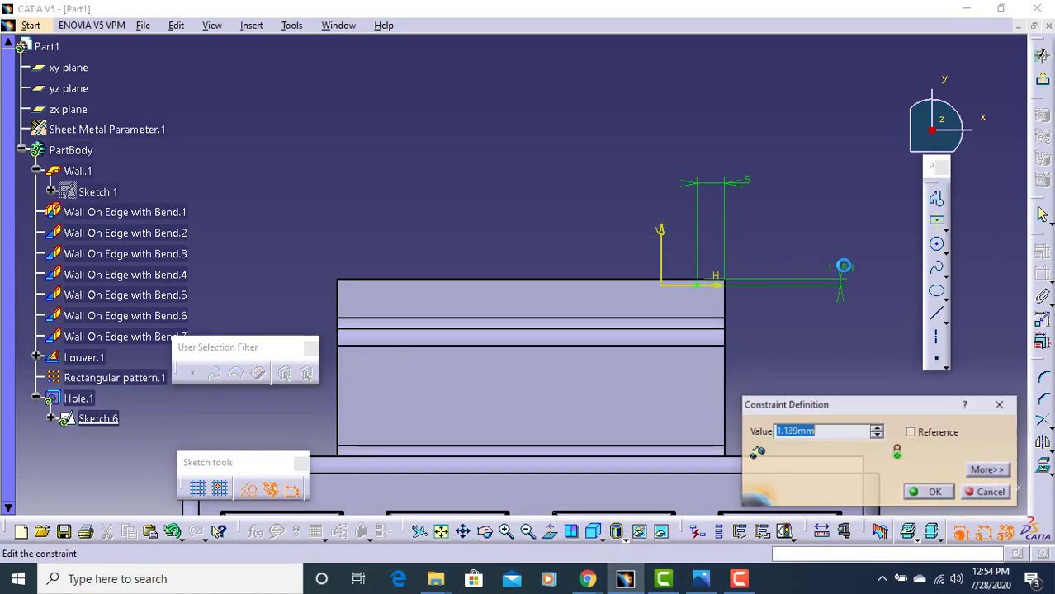
pyautogui.write('4')
pyautogui.press('Return')
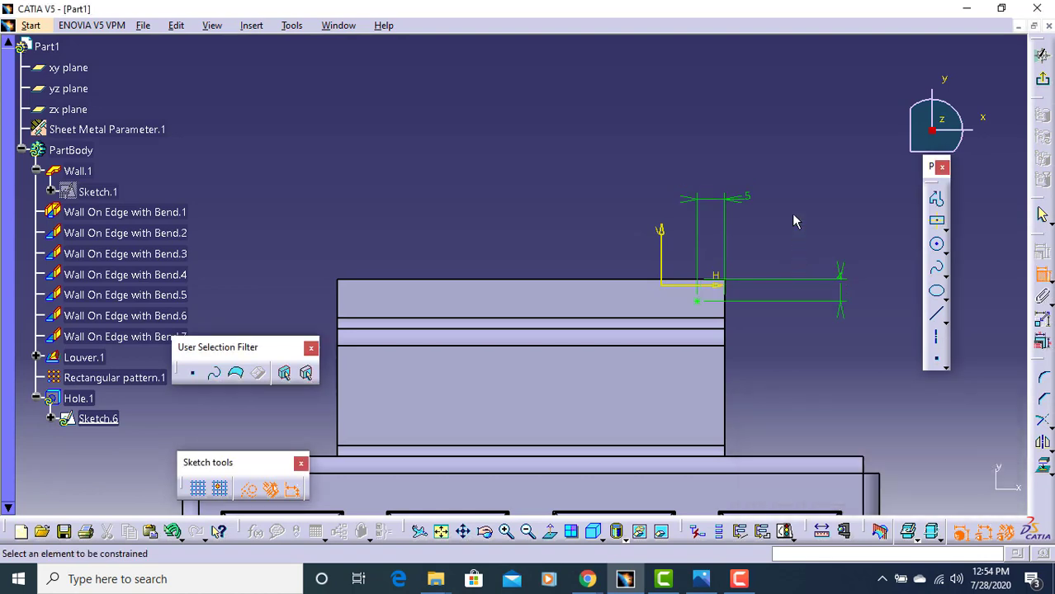
# Step: Exit the positioning sketch and create the hole with a 3 mm diameter and the Up To Next extension
pyautogui.click(1045, 93)
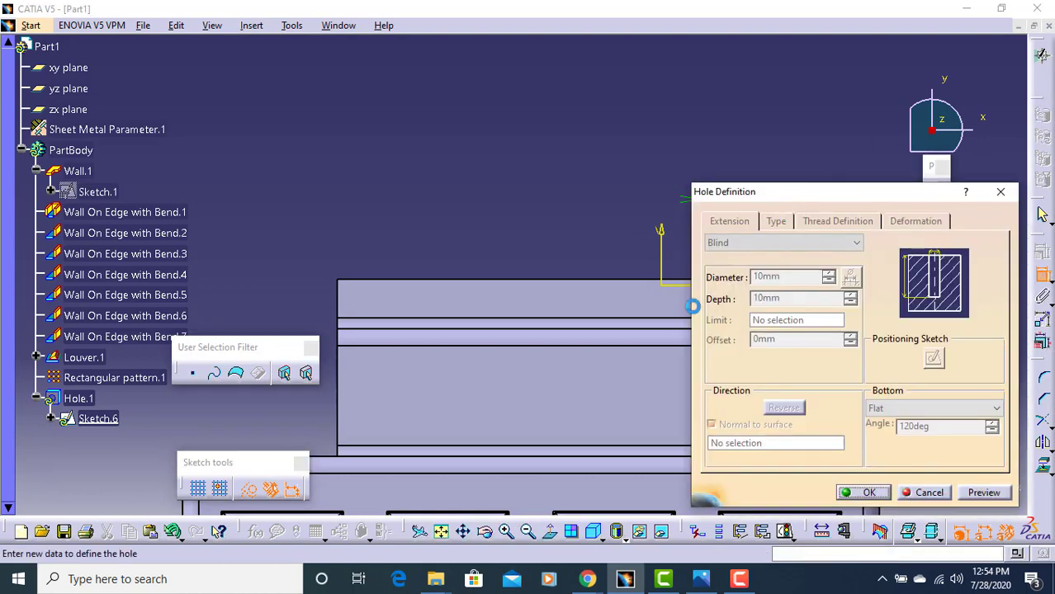
pyautogui.moveTo(577, 348)
pyautogui.mouseDown(button='middle')
pyautogui.moveTo(465, 314)
pyautogui.moveTo(495, 317)
pyautogui.mouseUp(button='middle')
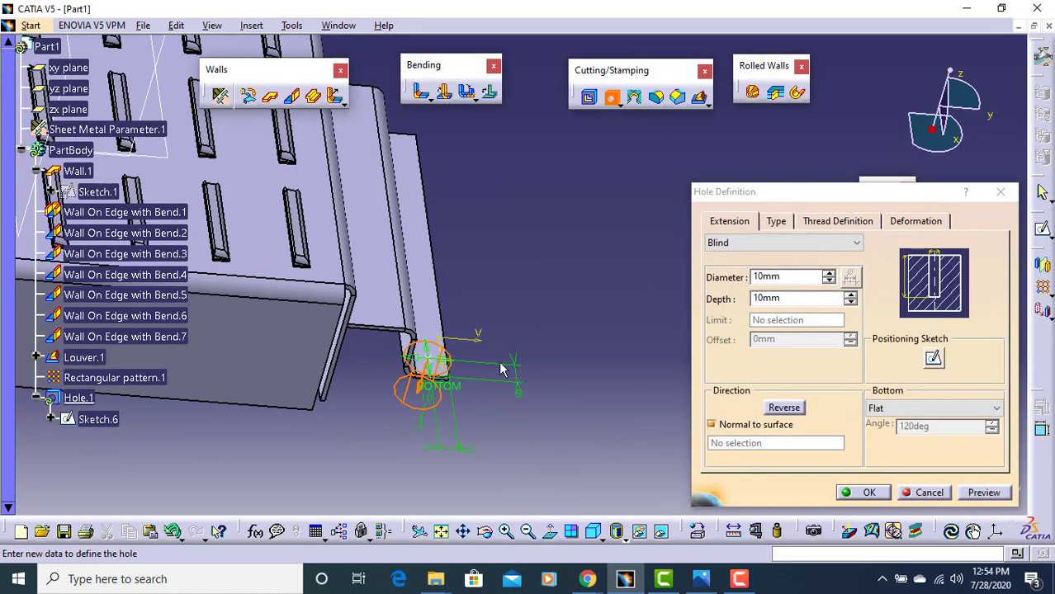
pyautogui.doubleClick(765, 278)
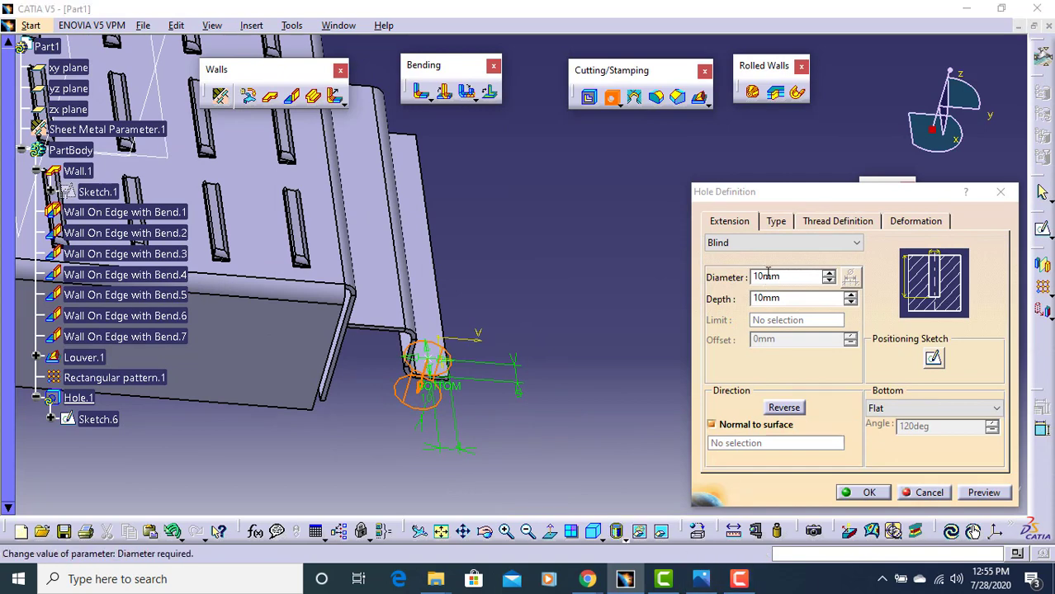
pyautogui.click(763, 247)
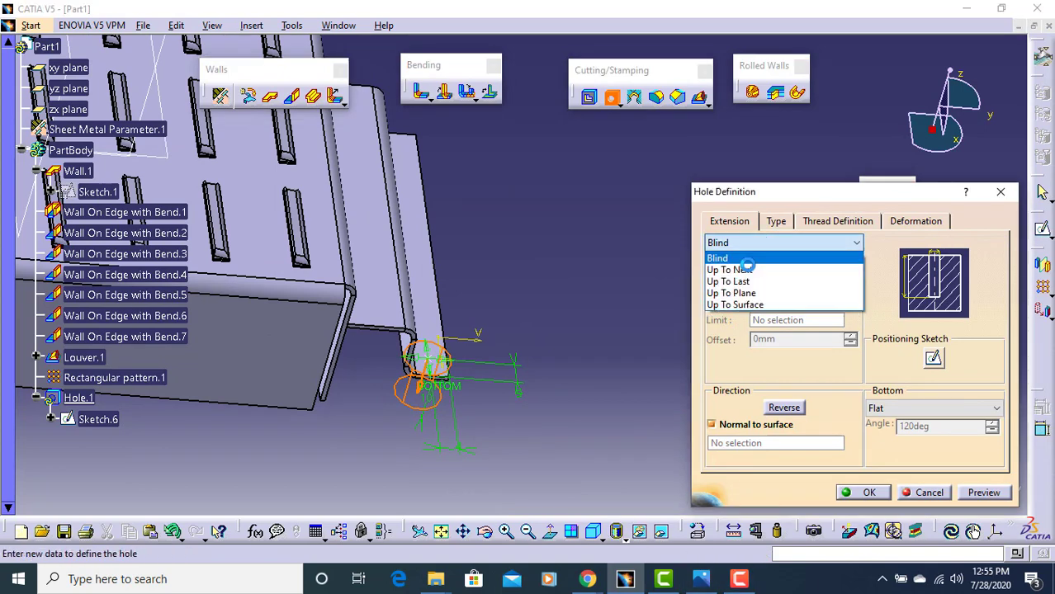
pyautogui.click(730, 269)
pyautogui.click(861, 501)
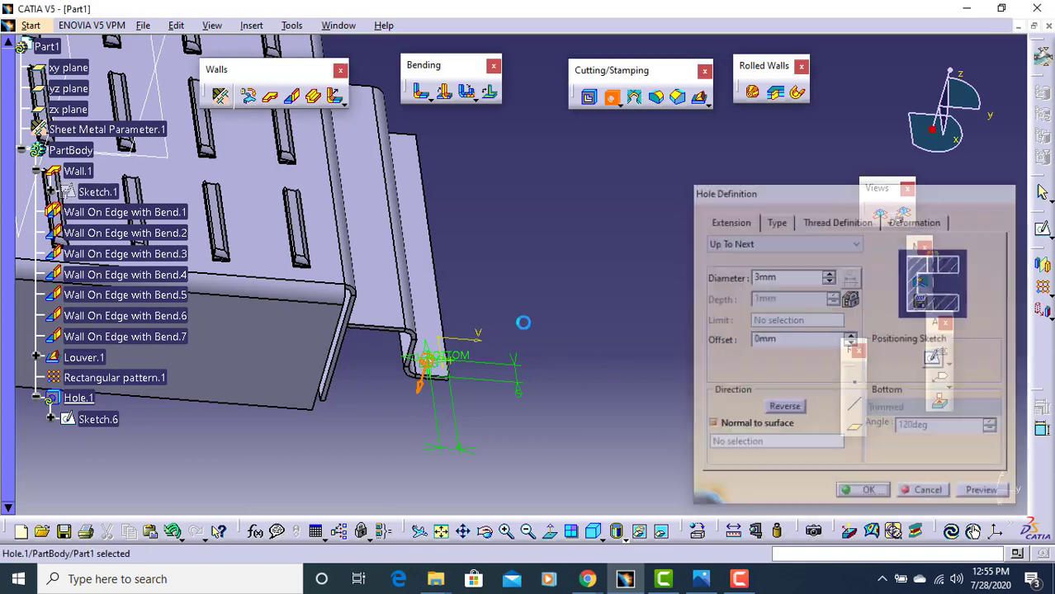
# Step: Start a rectangular pattern of the hole along the lip's outer edge, reversing the direction and setting 2 instances
pyautogui.moveTo(522, 322); pyautogui.dragTo(400, 323, button='middle')
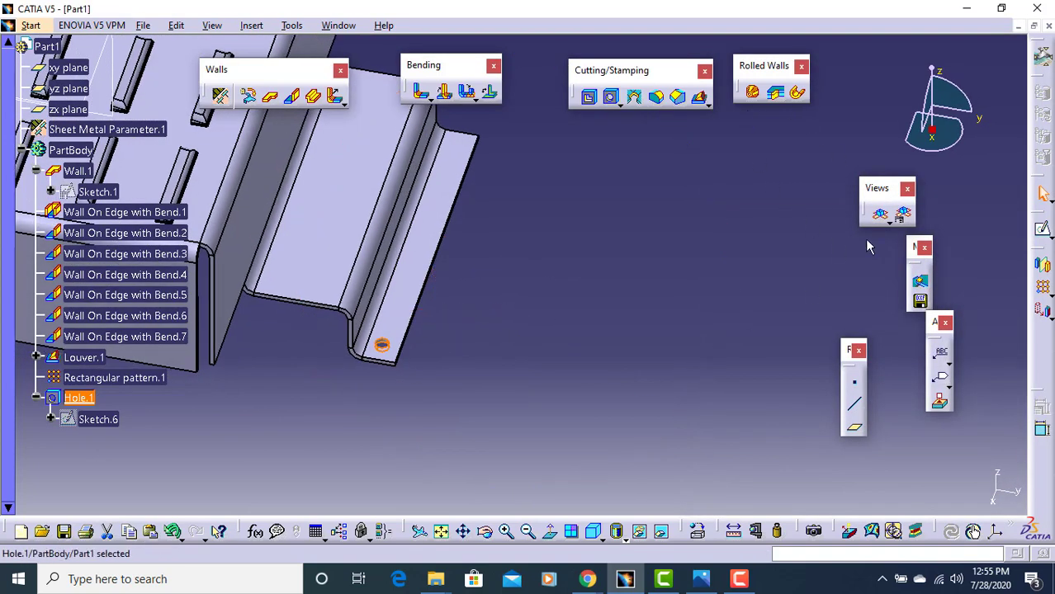
pyautogui.click(1043, 289)
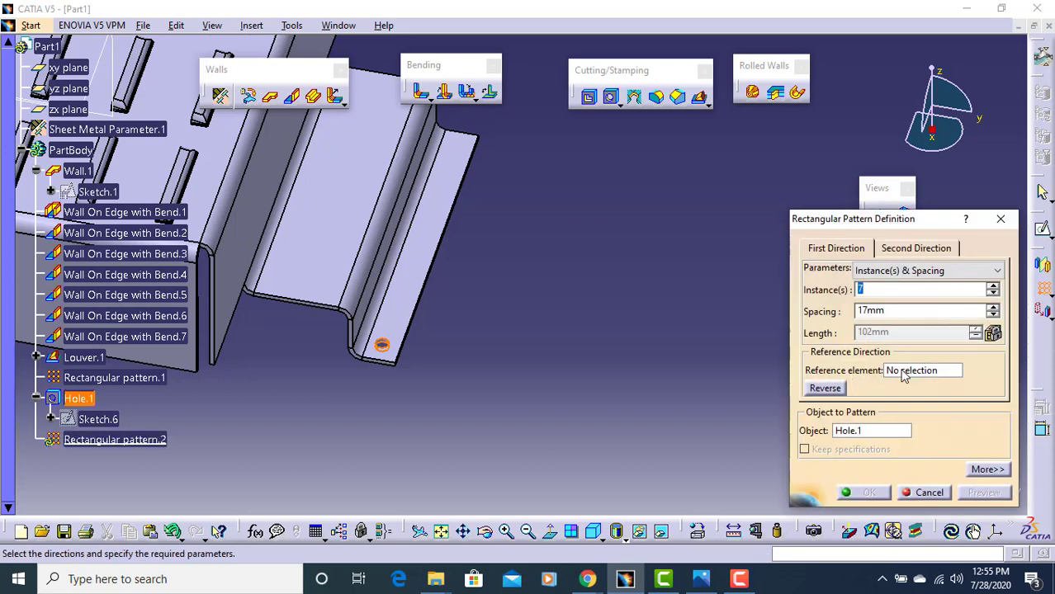
pyautogui.click(450, 241)
pyautogui.moveTo(466, 249); pyautogui.dragTo(509, 313, button='middle')
pyautogui.click(825, 388)
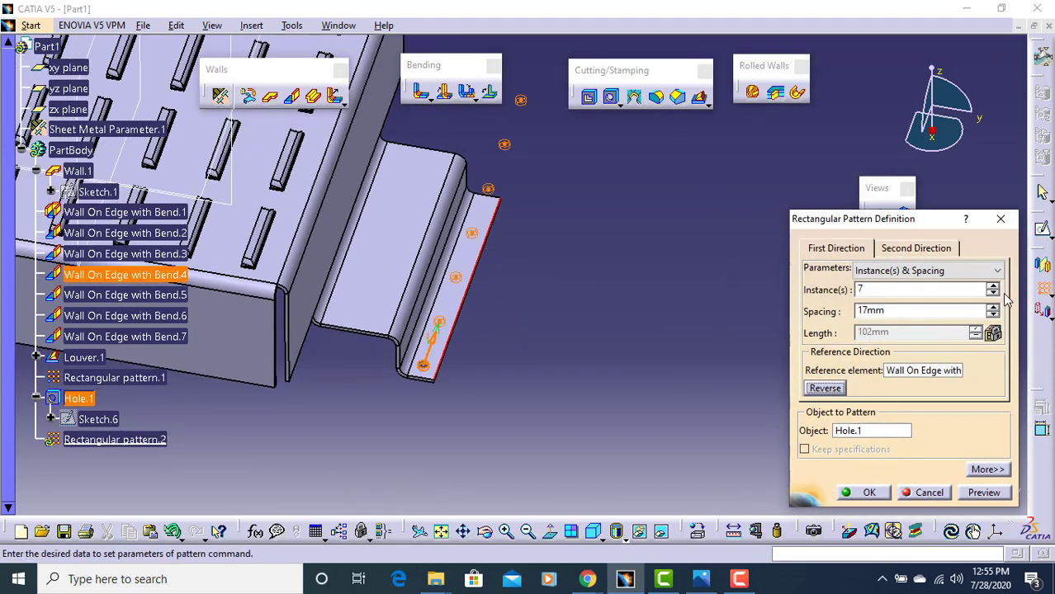
pyautogui.moveTo(938, 290); pyautogui.dragTo(782, 294)
pyautogui.write('2')
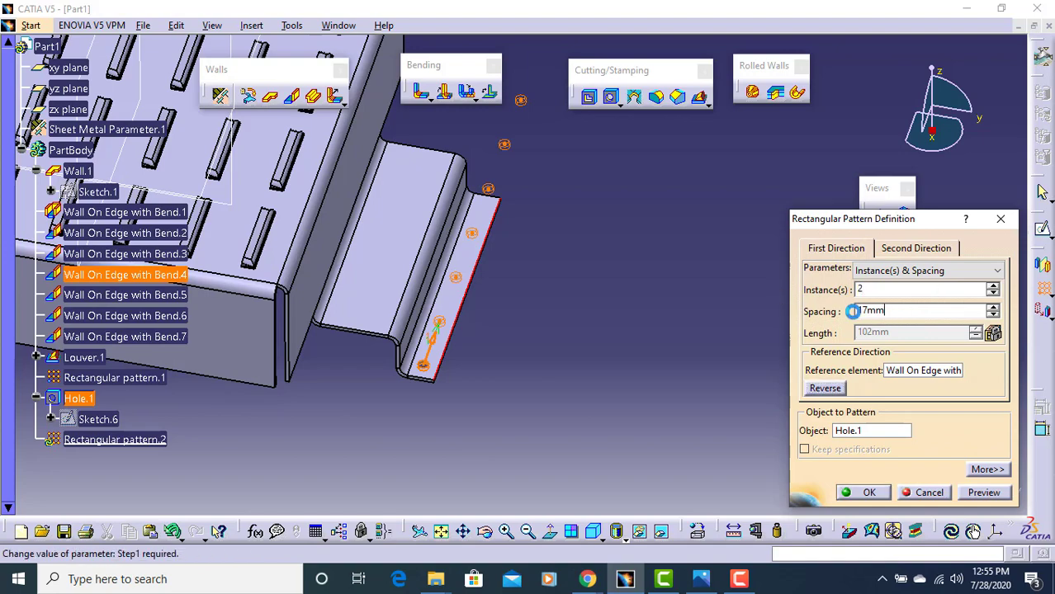
# Step: Consult the hole spacing in Assignment 4.jpg in Photos, set CATIA's pattern spacing to 60 mm and apply the pattern
pyautogui.moveTo(853, 312); pyautogui.dragTo(806, 311)
pyautogui.click(701, 578)
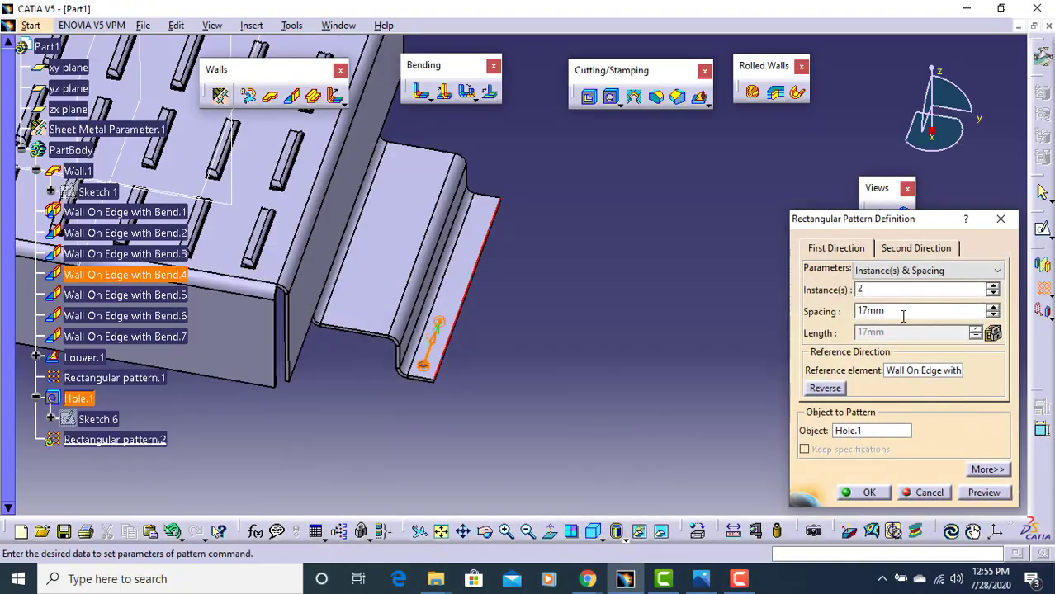
pyautogui.click(710, 576)
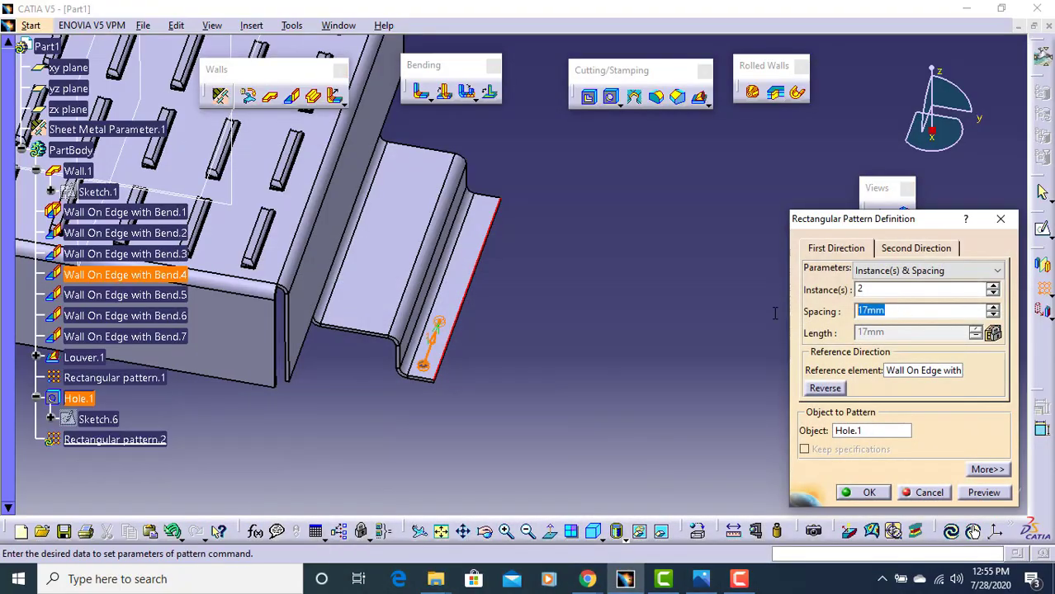
pyautogui.write('60')
pyautogui.click(863, 493)
# Step: Start a hole with a 3 mm diameter on the outer lip of the second bracket and open its positioning sketch
pyautogui.moveTo(568, 256); pyautogui.dragTo(633, 266, button='middle')
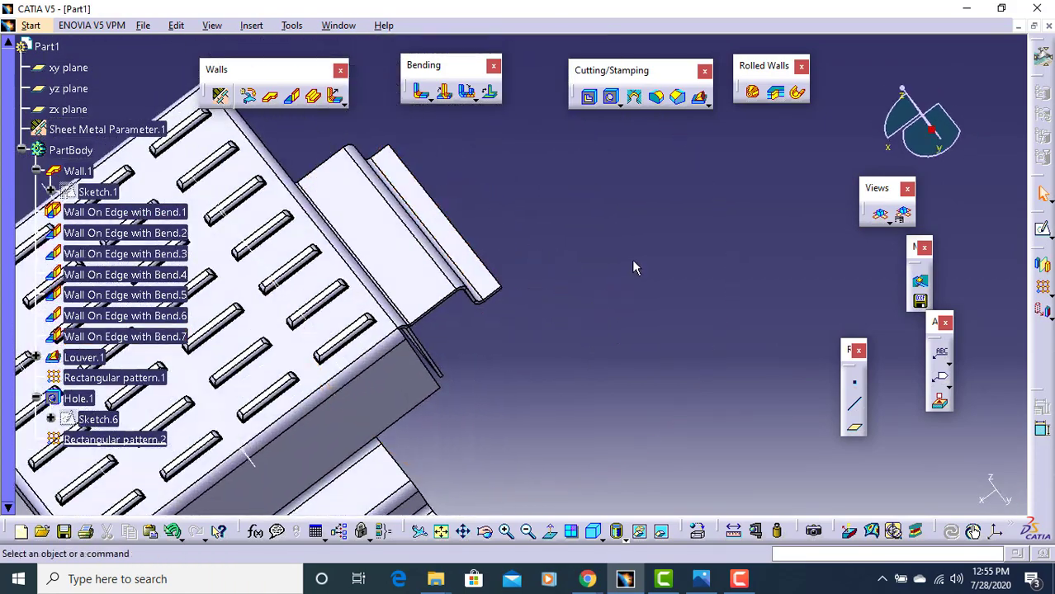
pyautogui.click(611, 96)
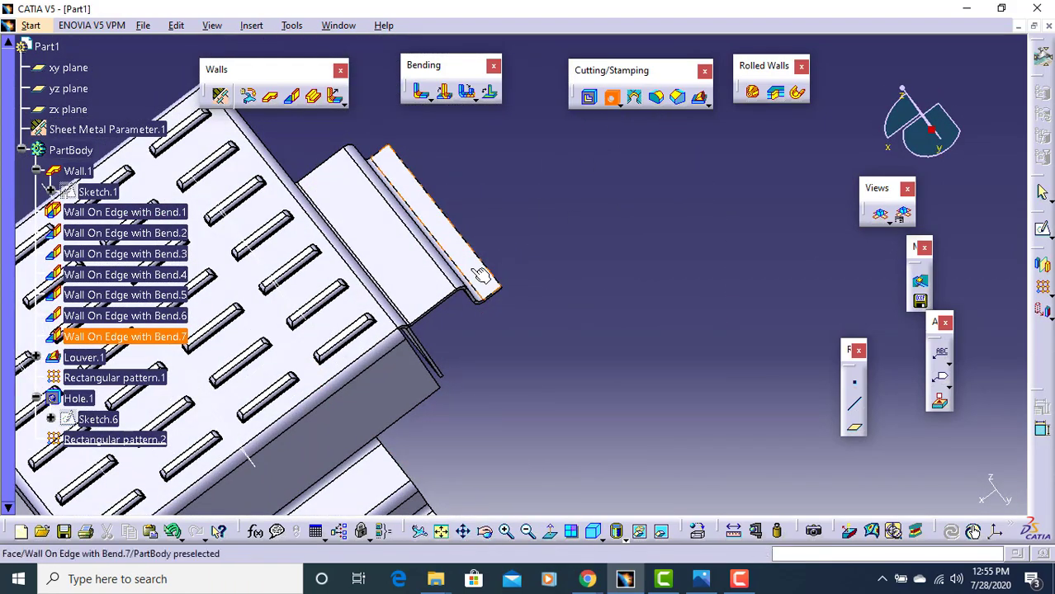
pyautogui.click(477, 275)
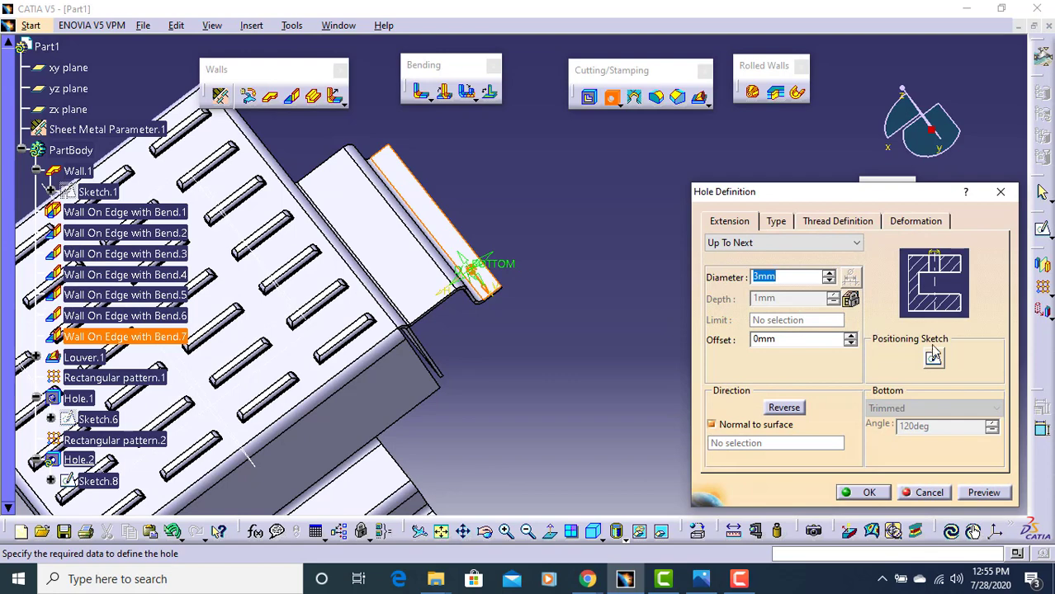
pyautogui.click(933, 355)
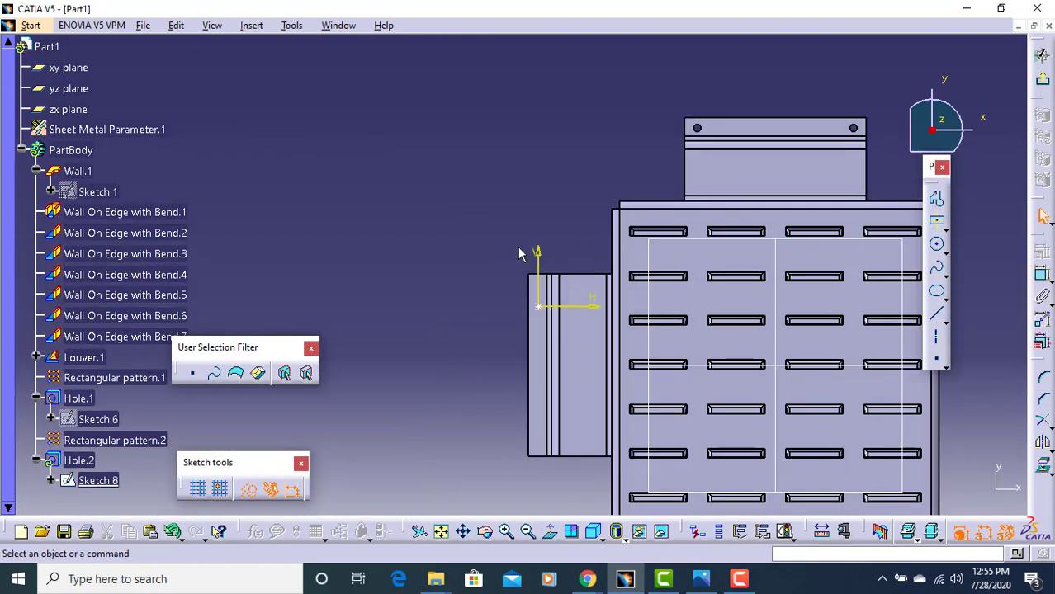
# Step: Constrain the hole's centre point to 5 mm from the lip's side edge
pyautogui.moveTo(519, 254)
pyautogui.mouseDown(button='middle')
pyautogui.moveTo(513, 216)
pyautogui.moveTo(594, 193)
pyautogui.mouseUp(button='middle')
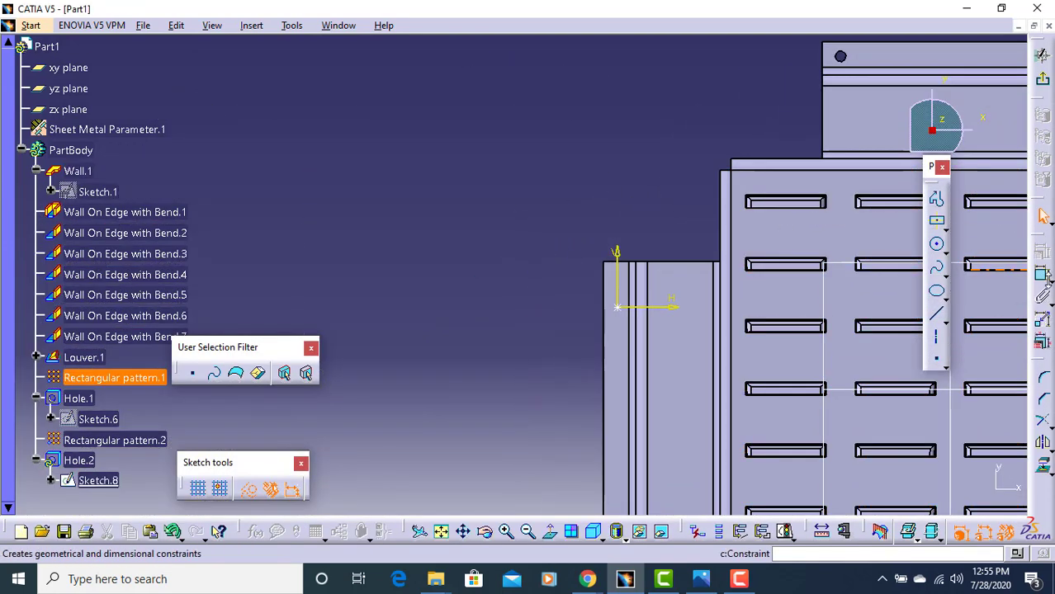
pyautogui.click(1043, 275)
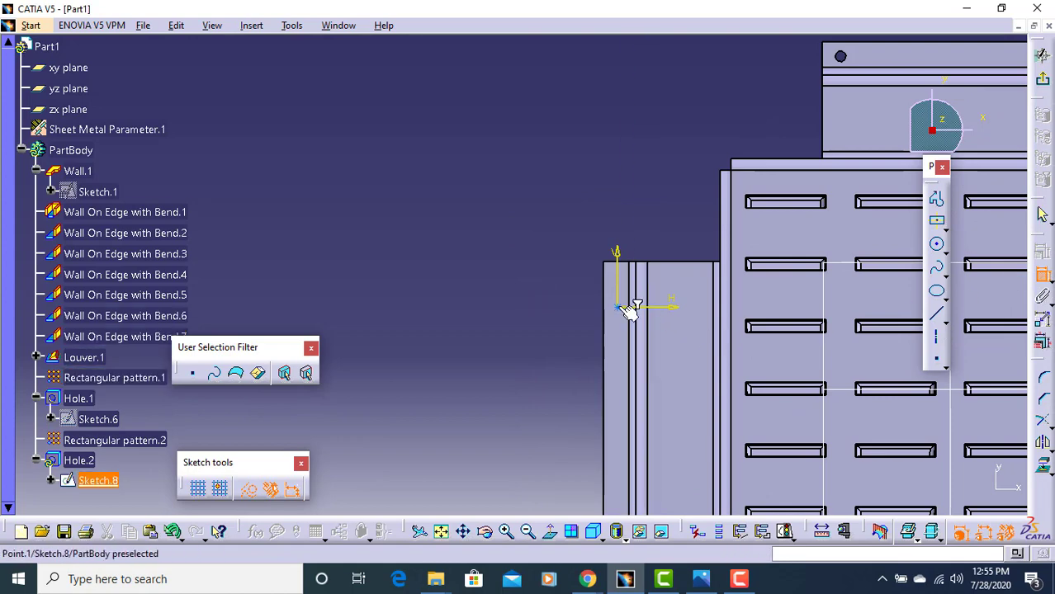
pyautogui.click(506, 265)
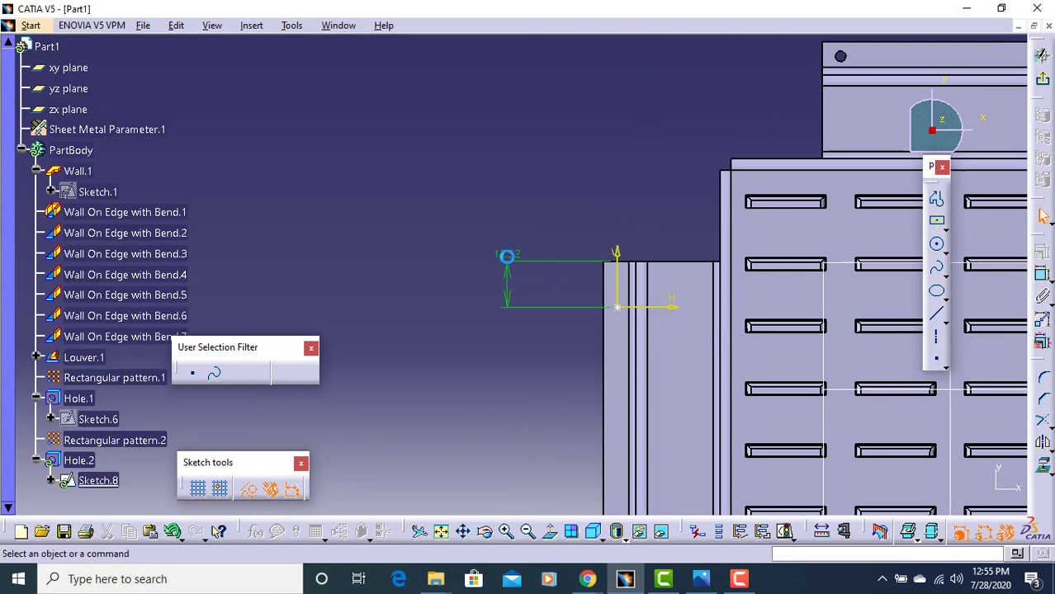
pyautogui.doubleClick(507, 254)
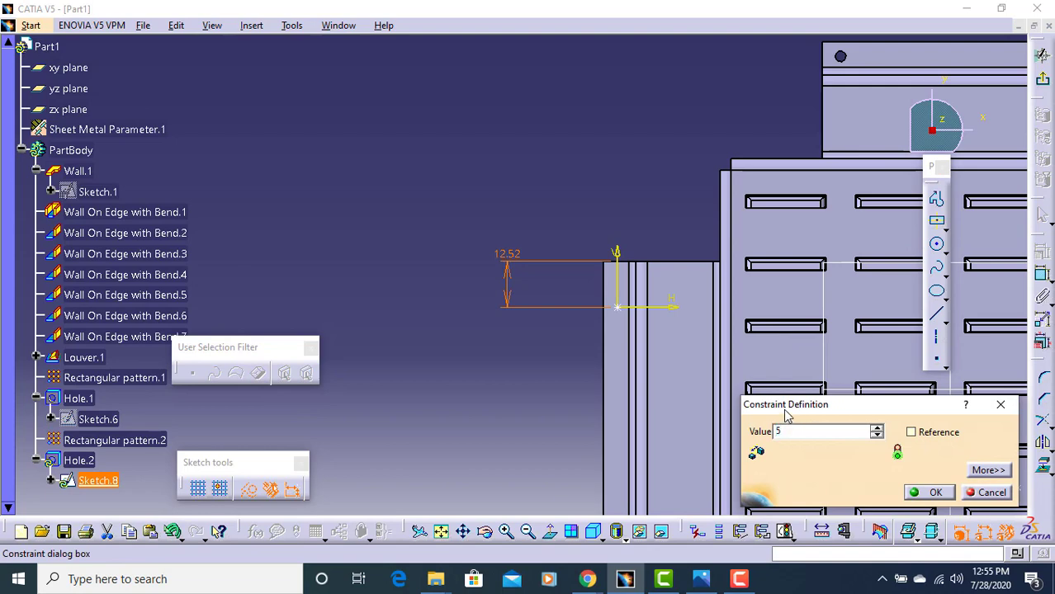
pyautogui.press('Return')
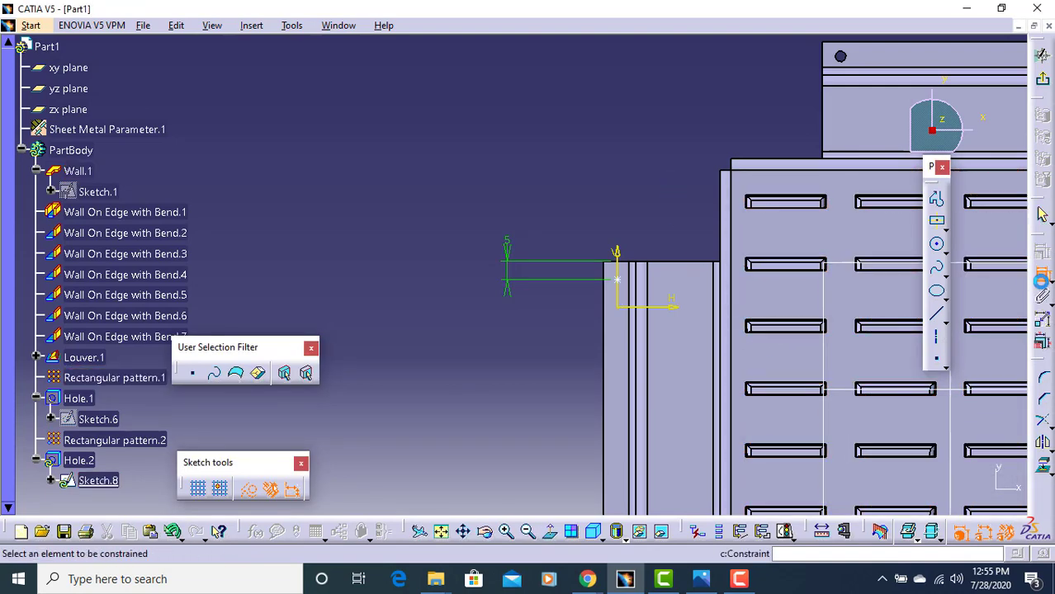
# Step: Constrain the centre point to 4 mm from the lip's outer edge, exit the sketch and create the 3 mm hole with the Up To Next extension
pyautogui.click(1041, 213)
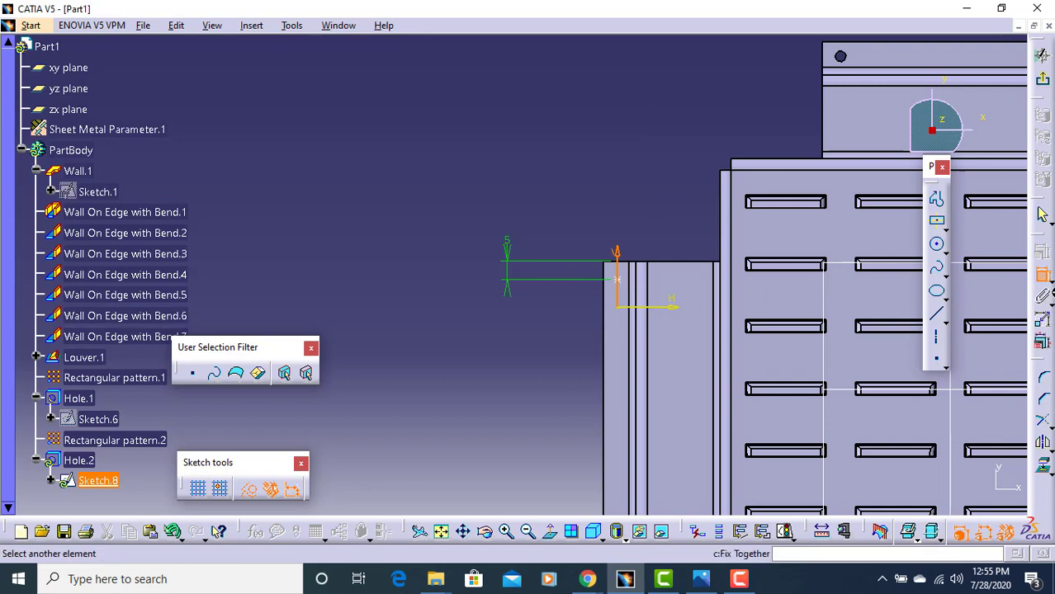
pyautogui.click(606, 297)
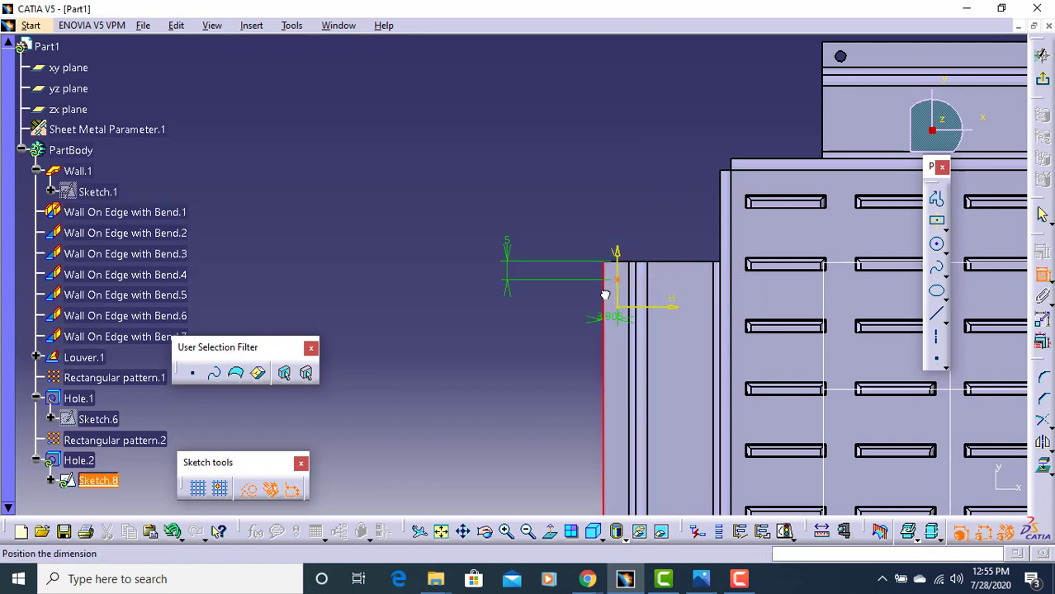
pyautogui.click(605, 202)
pyautogui.doubleClick(608, 198)
pyautogui.write('4')
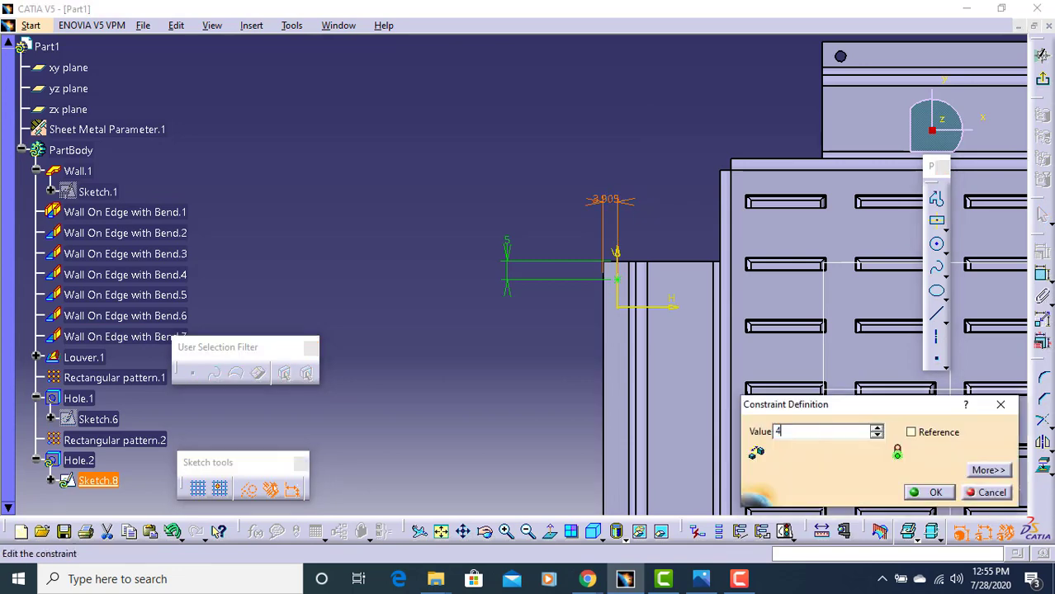
pyautogui.press('Return')
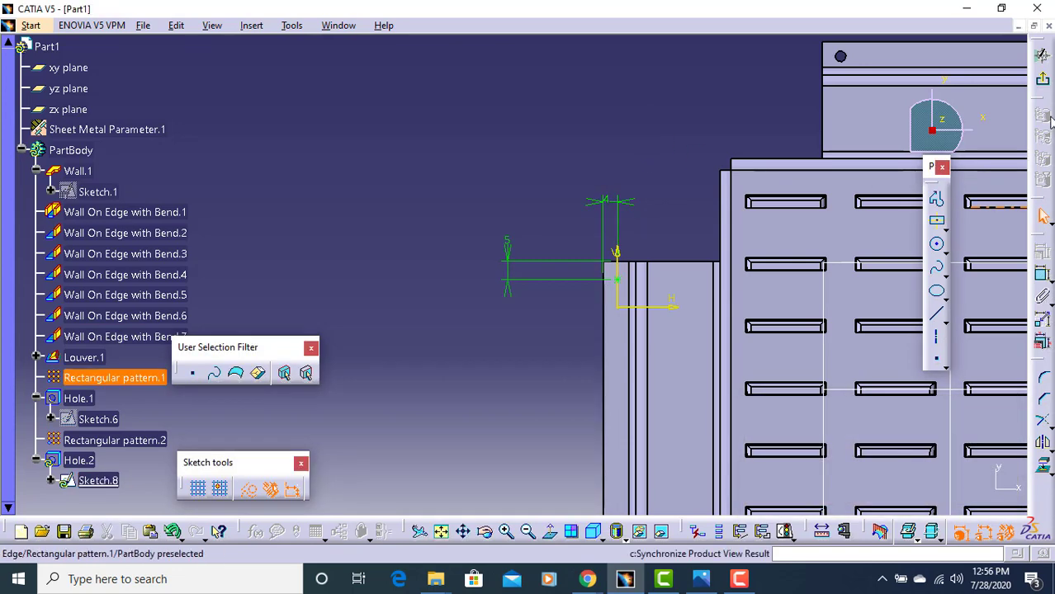
pyautogui.click(1042, 85)
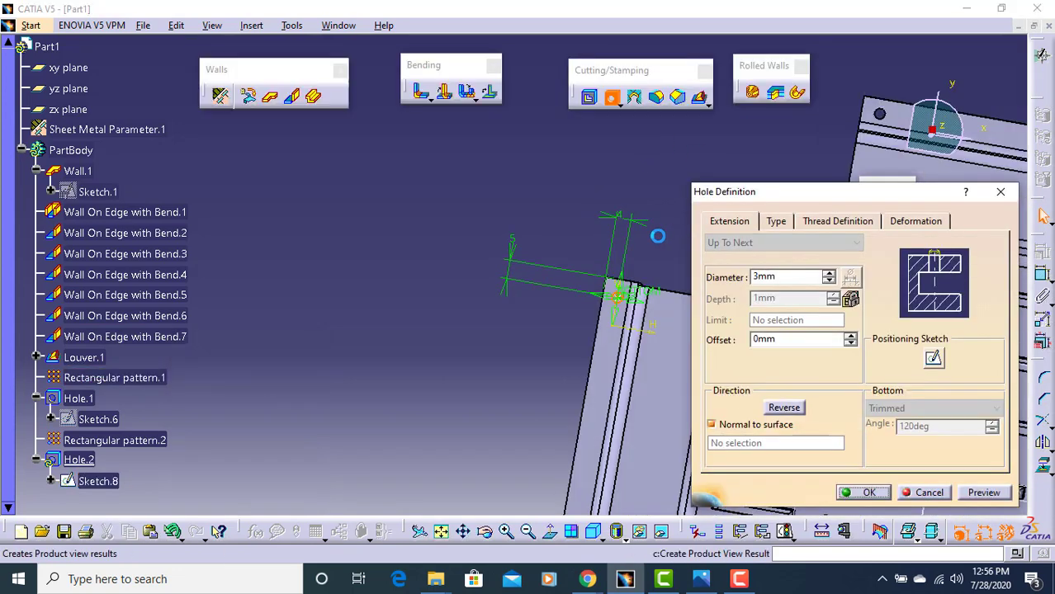
pyautogui.click(868, 492)
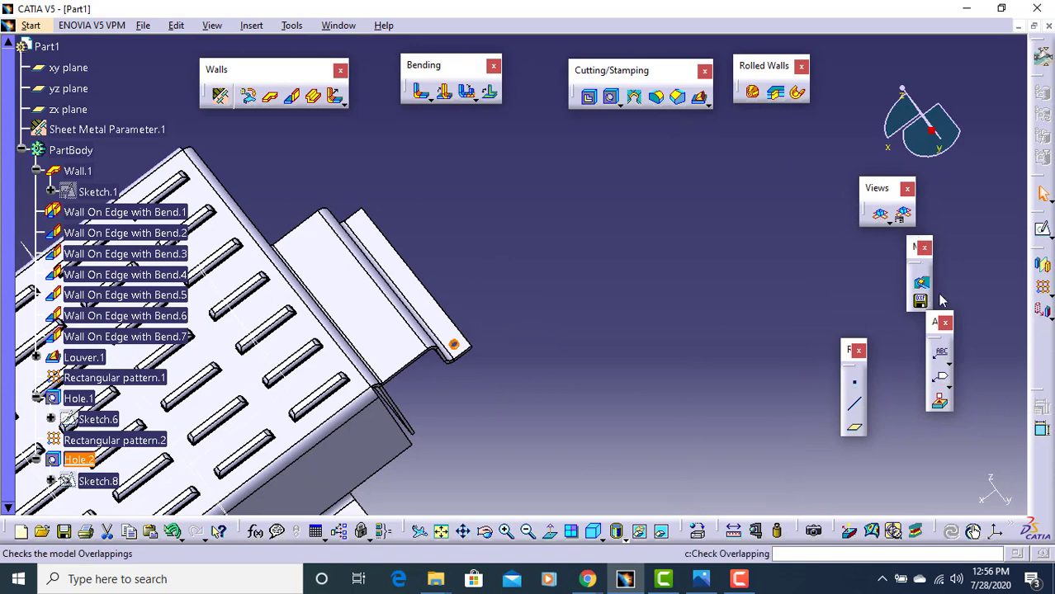
# Step: Pattern the new hole rectangularly along the second bracket lip's outer edge with 2 instances at 60 mm spacing, directed toward the lip's far end
pyautogui.click(1043, 290)
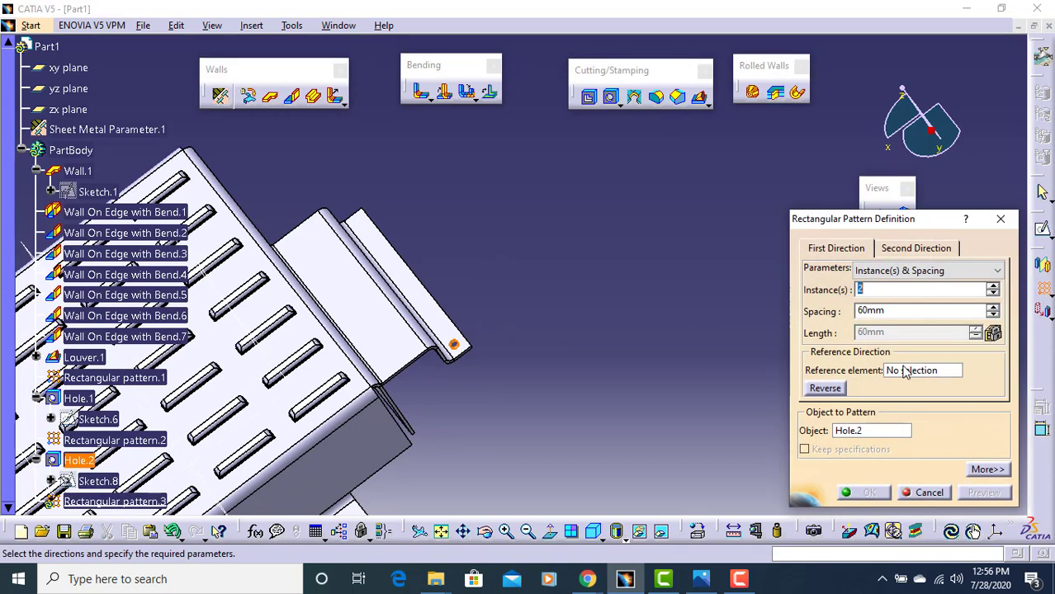
pyautogui.click(441, 297)
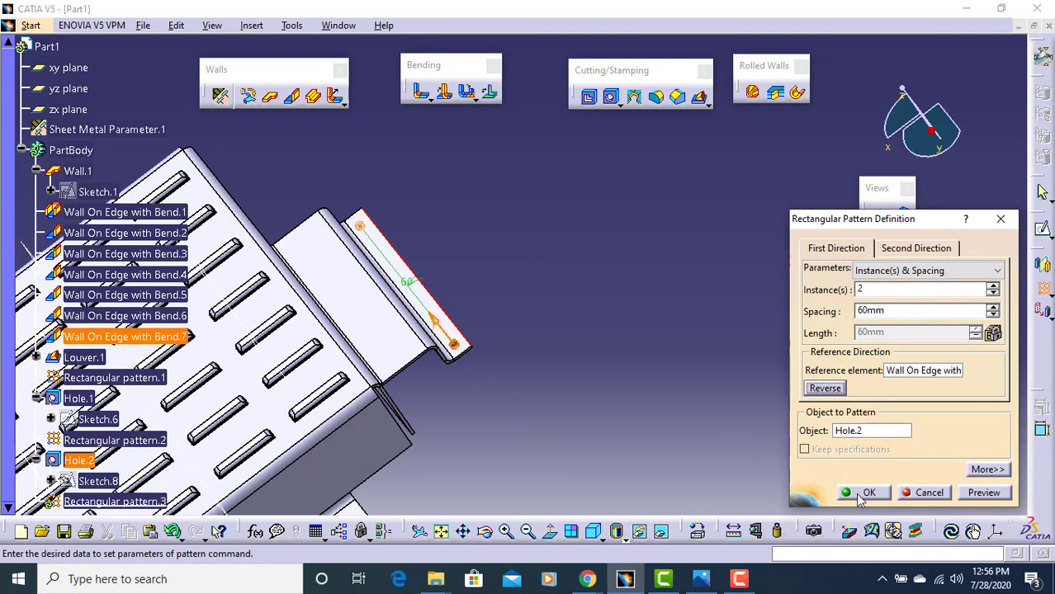
pyautogui.moveTo(510, 259); pyautogui.dragTo(555, 385, button='middle')
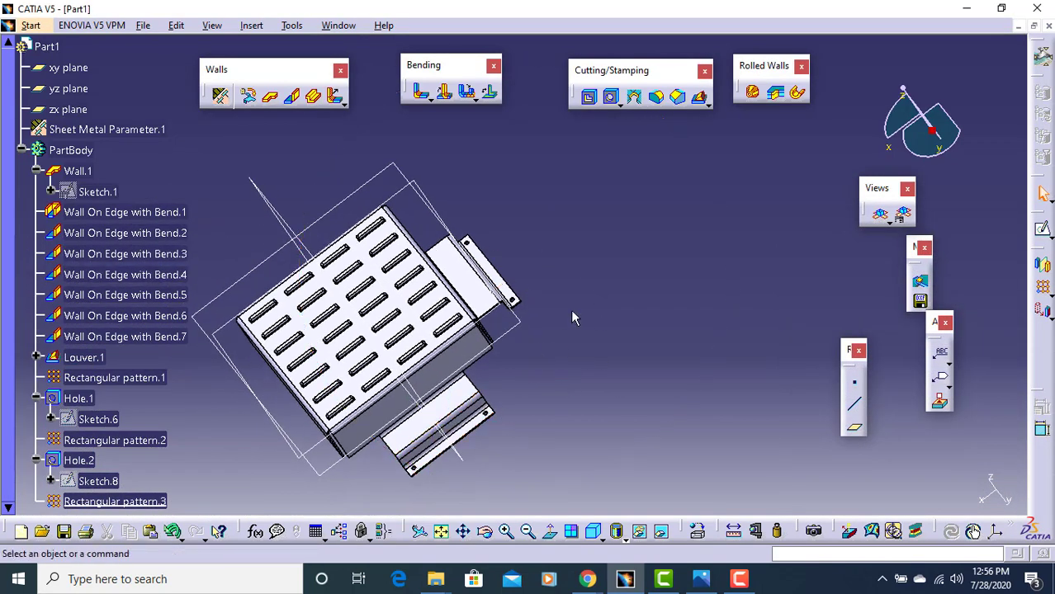
pyautogui.moveTo(570, 309); pyautogui.dragTo(625, 503, button='middle')
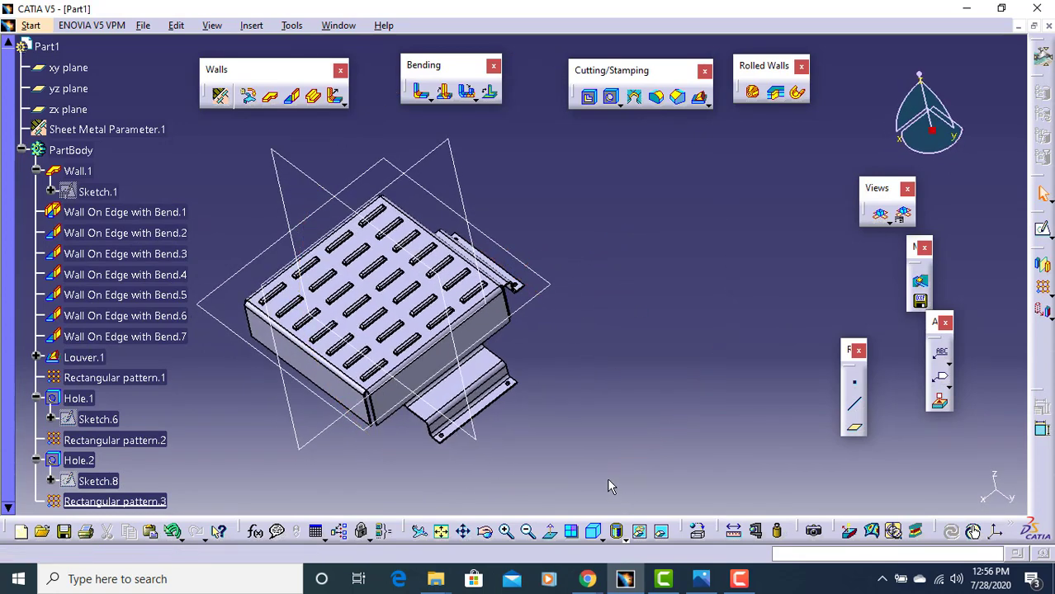
# Step: Try to save the part
pyautogui.hotkey('ctrl', 's')
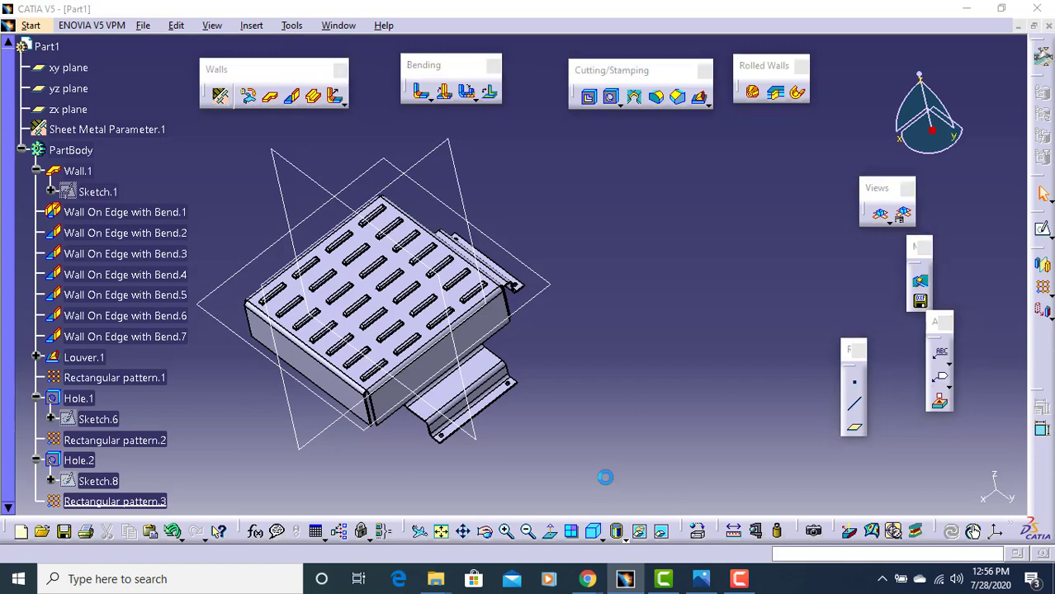
pyautogui.press('Escape')
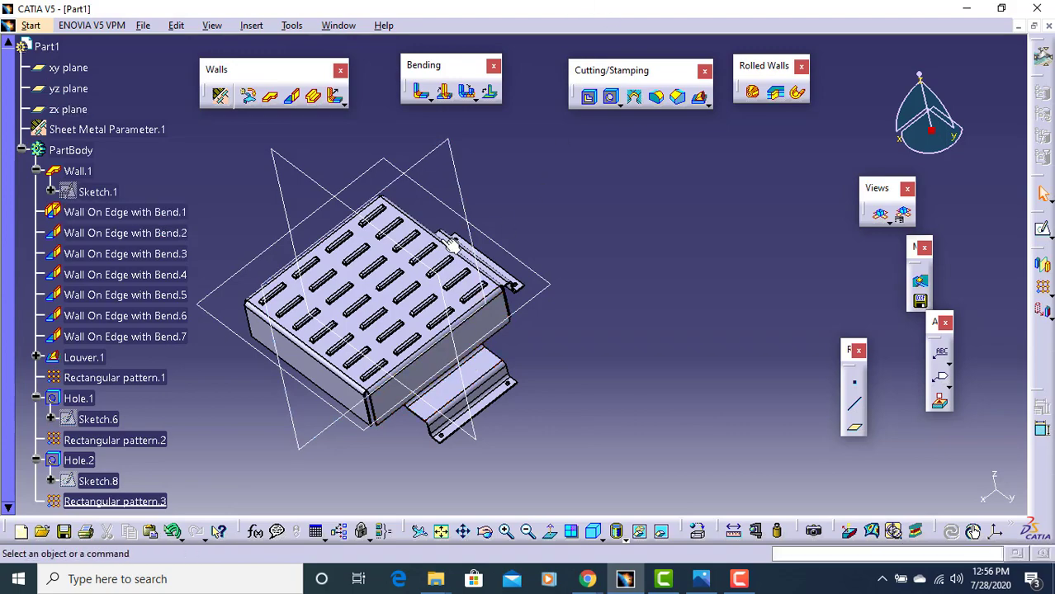
# Step: Inspect the box's bent corner and bracket flanges, consult the views in Assignment 4.jpg in Photos, and return to CATIA
pyautogui.moveTo(452, 245); pyautogui.dragTo(512, 107, button='middle')
pyautogui.moveTo(519, 257); pyautogui.dragTo(577, 302, button='middle')
pyautogui.moveTo(515, 289); pyautogui.dragTo(524, 187, button='middle')
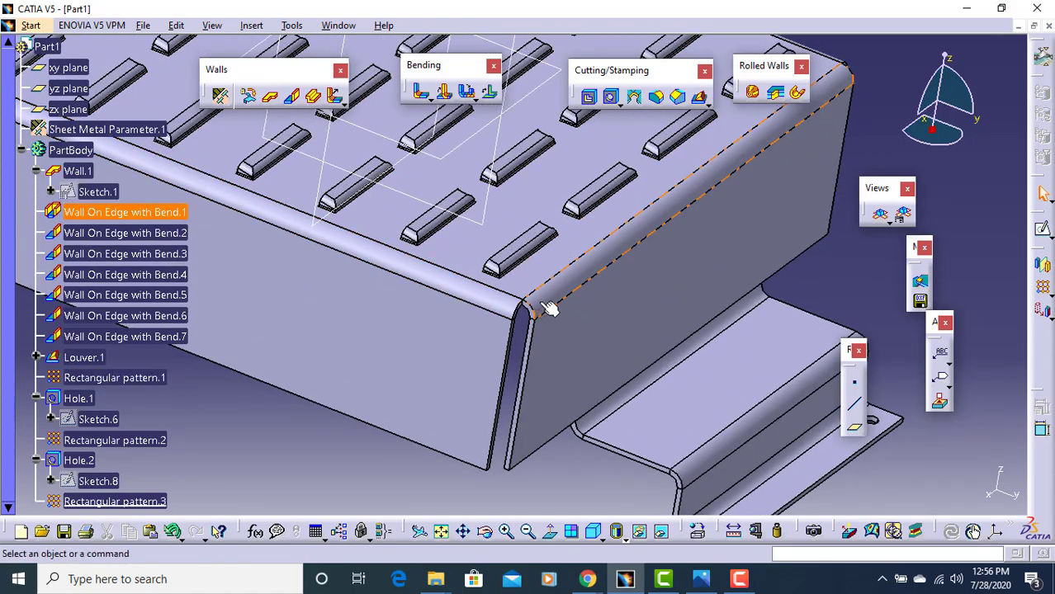
pyautogui.moveTo(549, 306); pyautogui.dragTo(674, 355, button='middle')
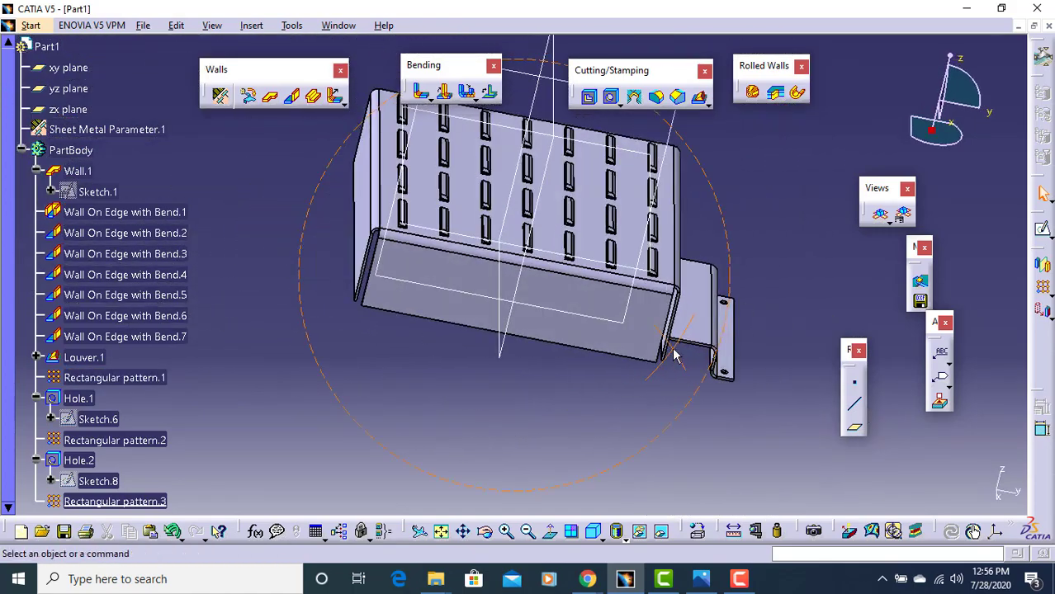
pyautogui.click(700, 578)
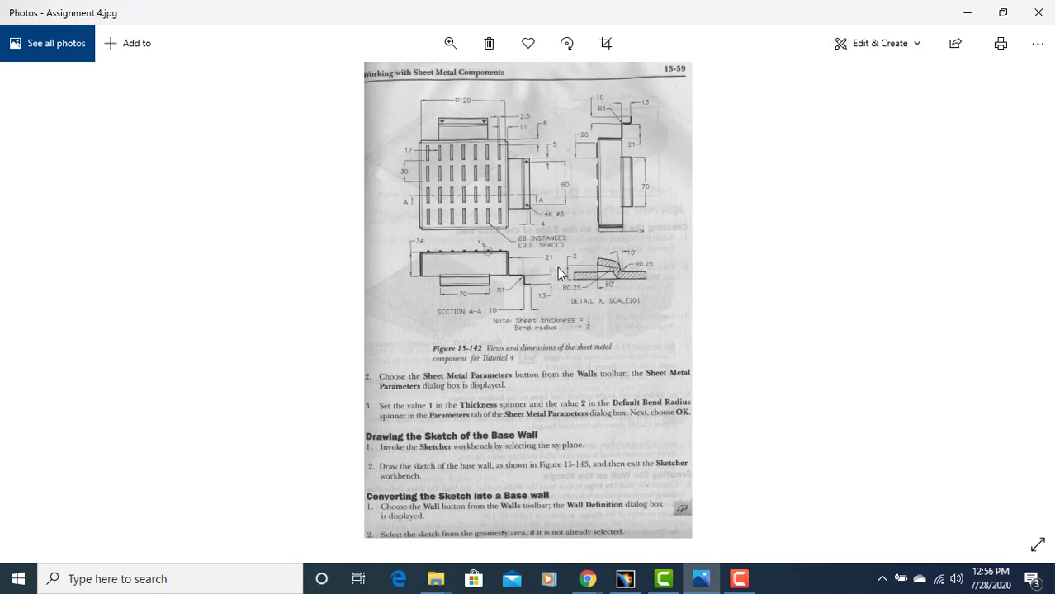
pyautogui.click(708, 584)
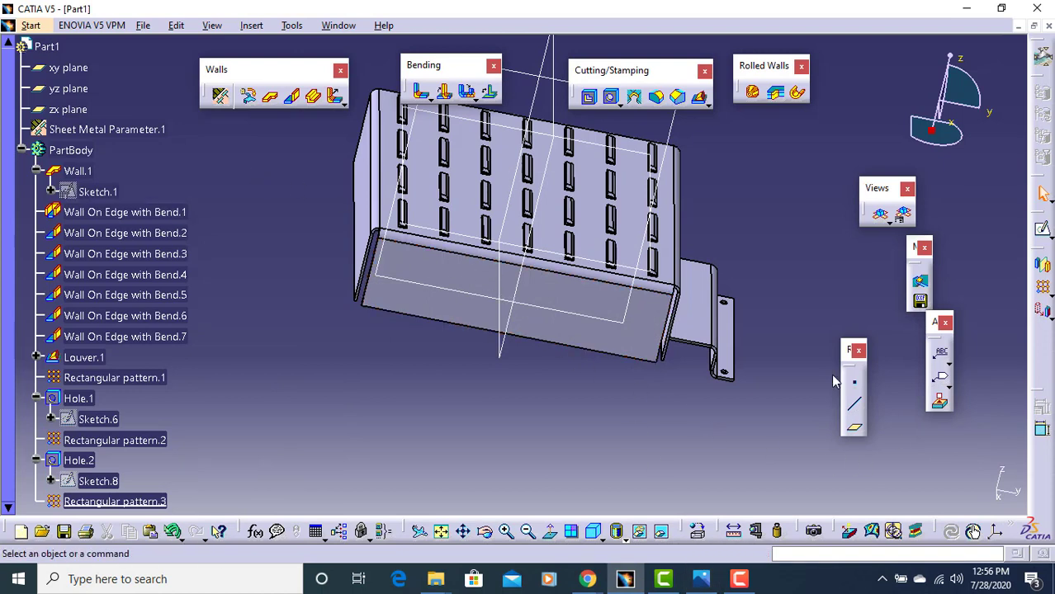